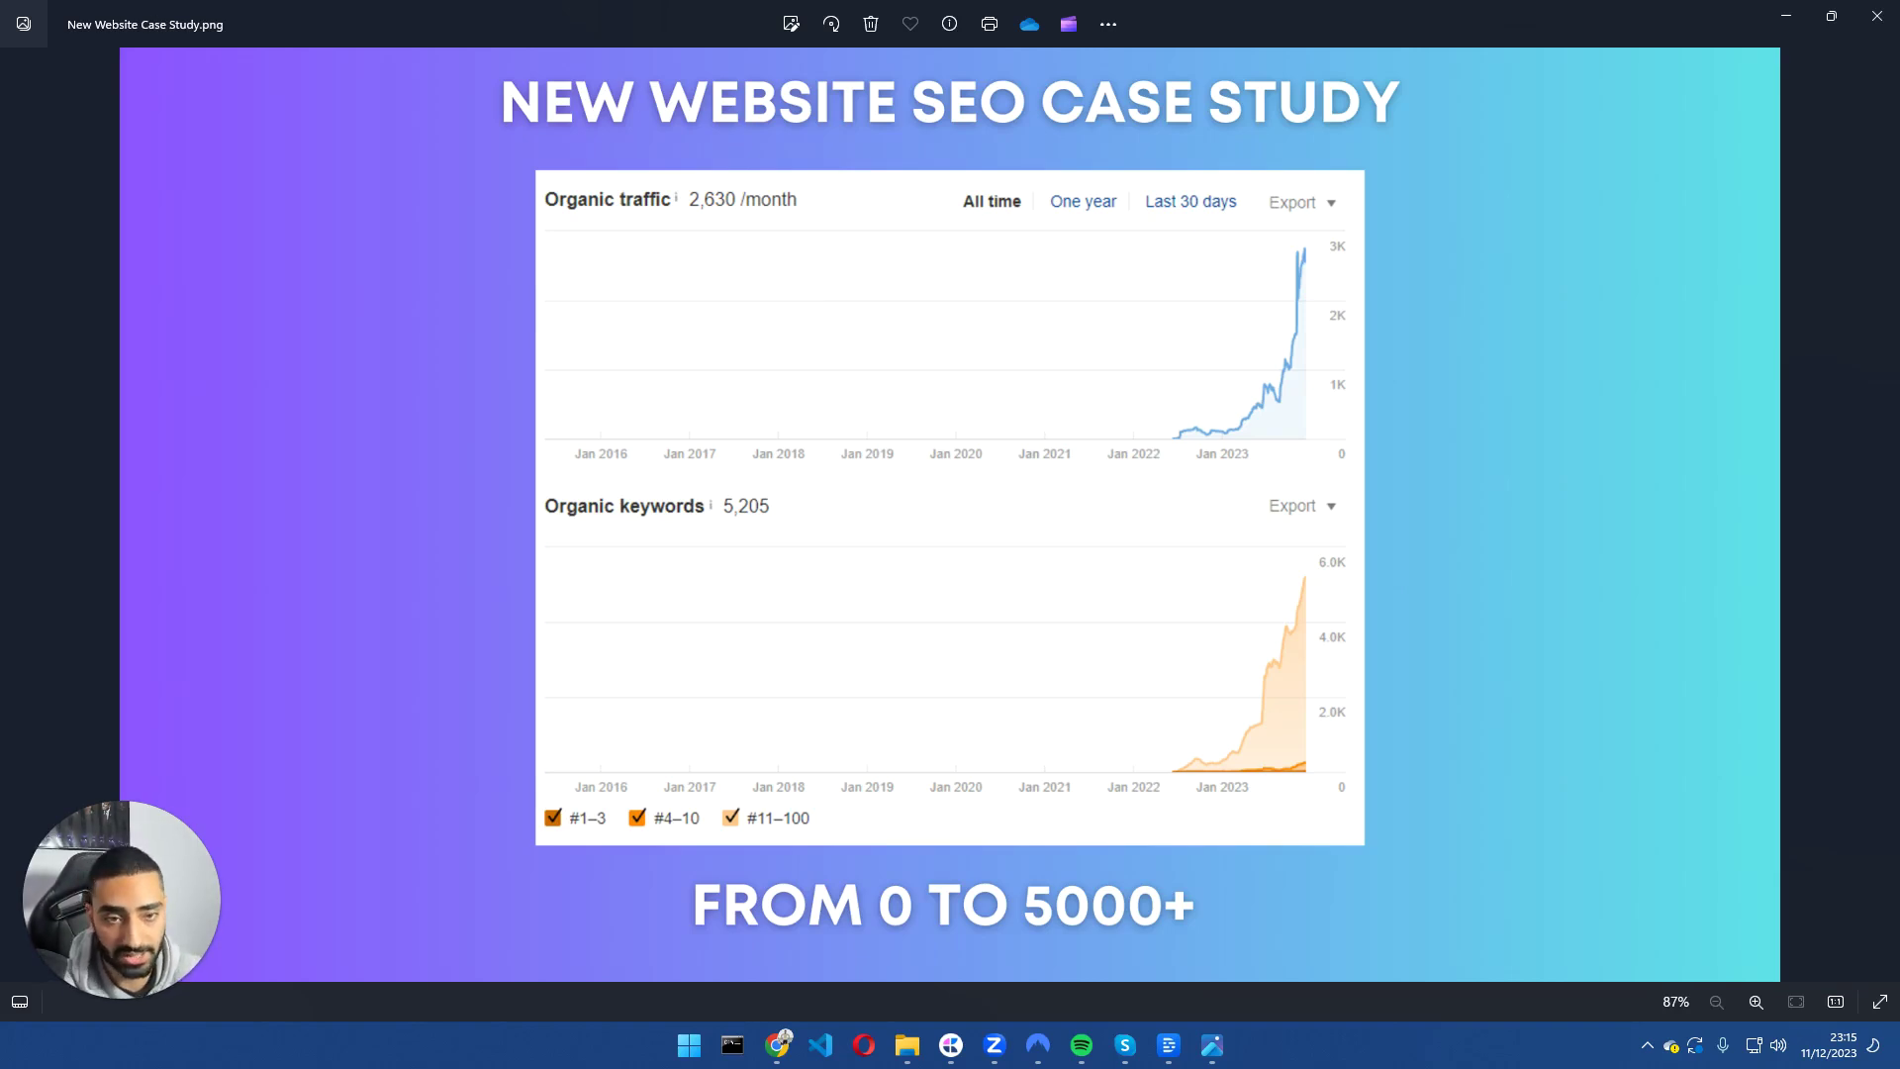
View the Search Console traffic chart, then close it and the case-study image to return to the article.
{"action": "left_click_drag", "start_coordinate": [0, 212], "coordinate": [1382, 199]}
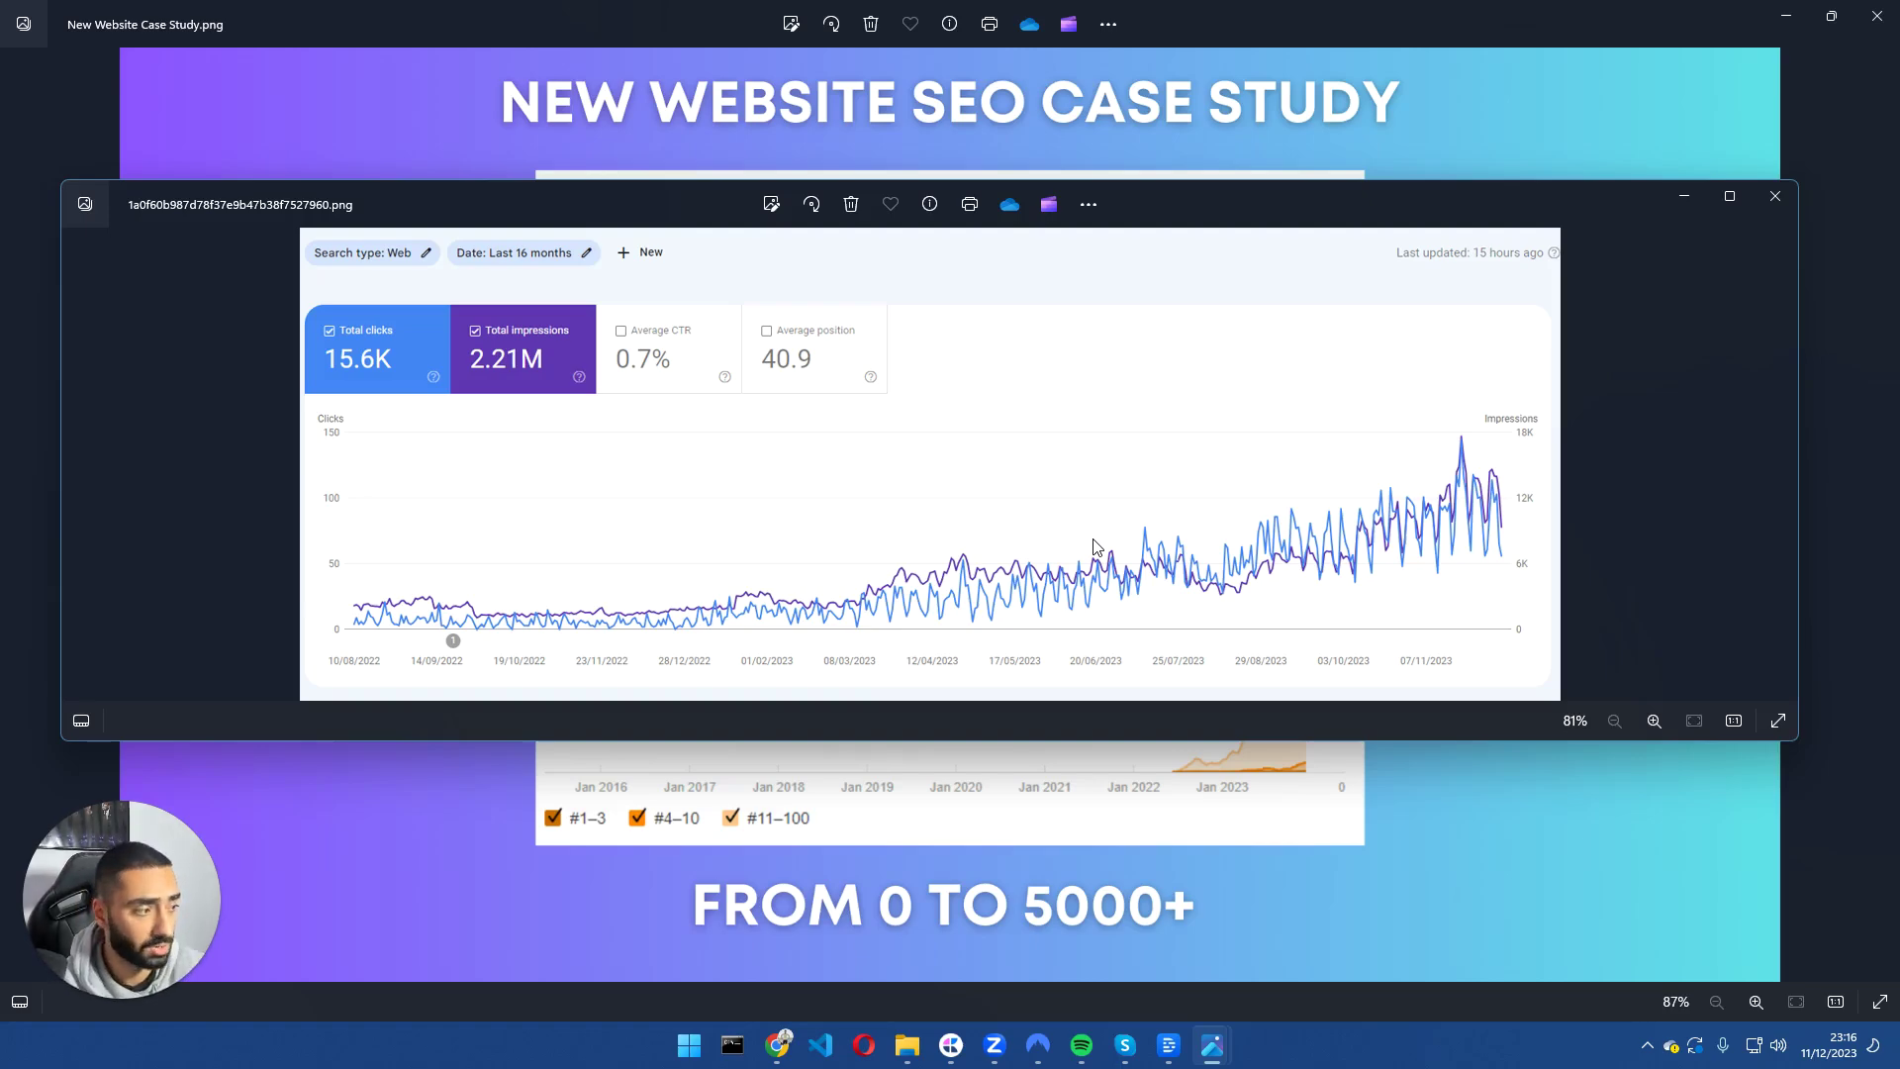
{"action": "left_click", "coordinate": [1774, 196]}
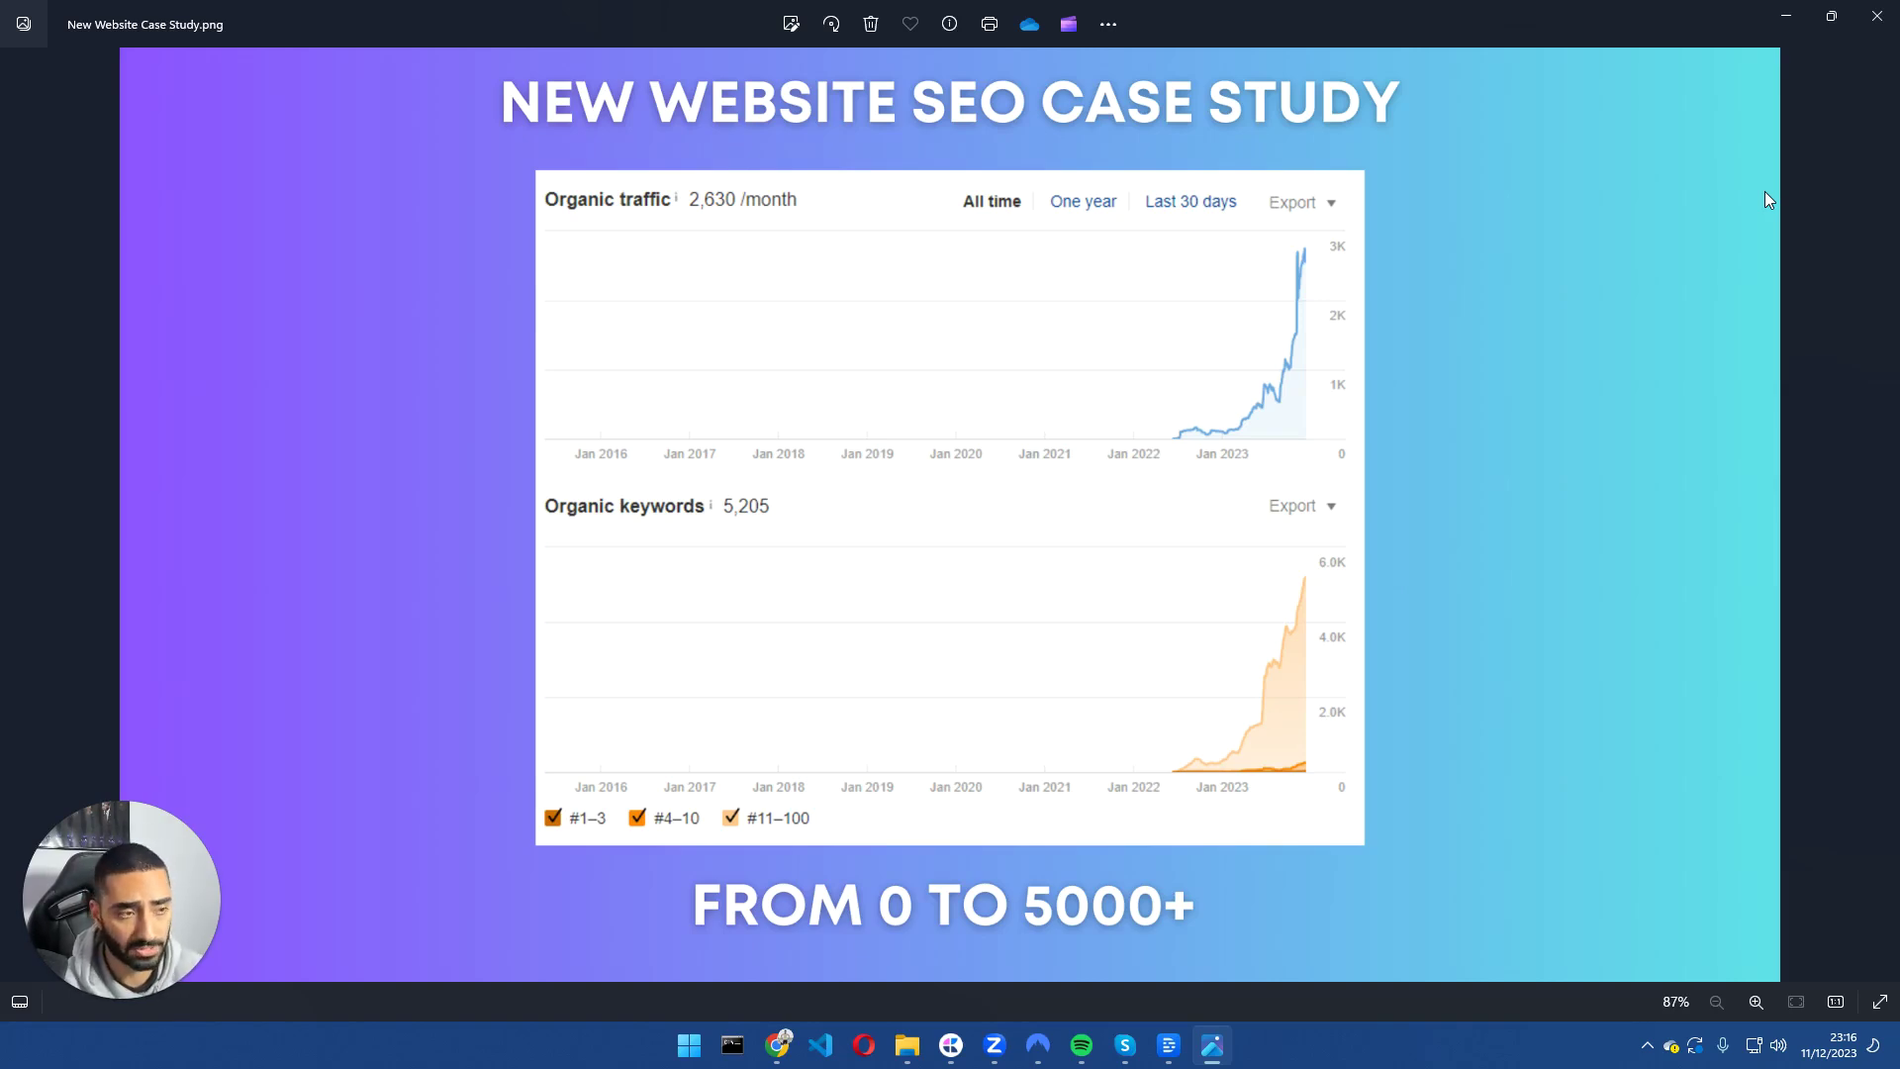
{"action": "left_click", "coordinate": [1877, 16]}
{"action": "scroll", "coordinate": [431, 351], "scroll_direction": "up", "scroll_amount": 15}
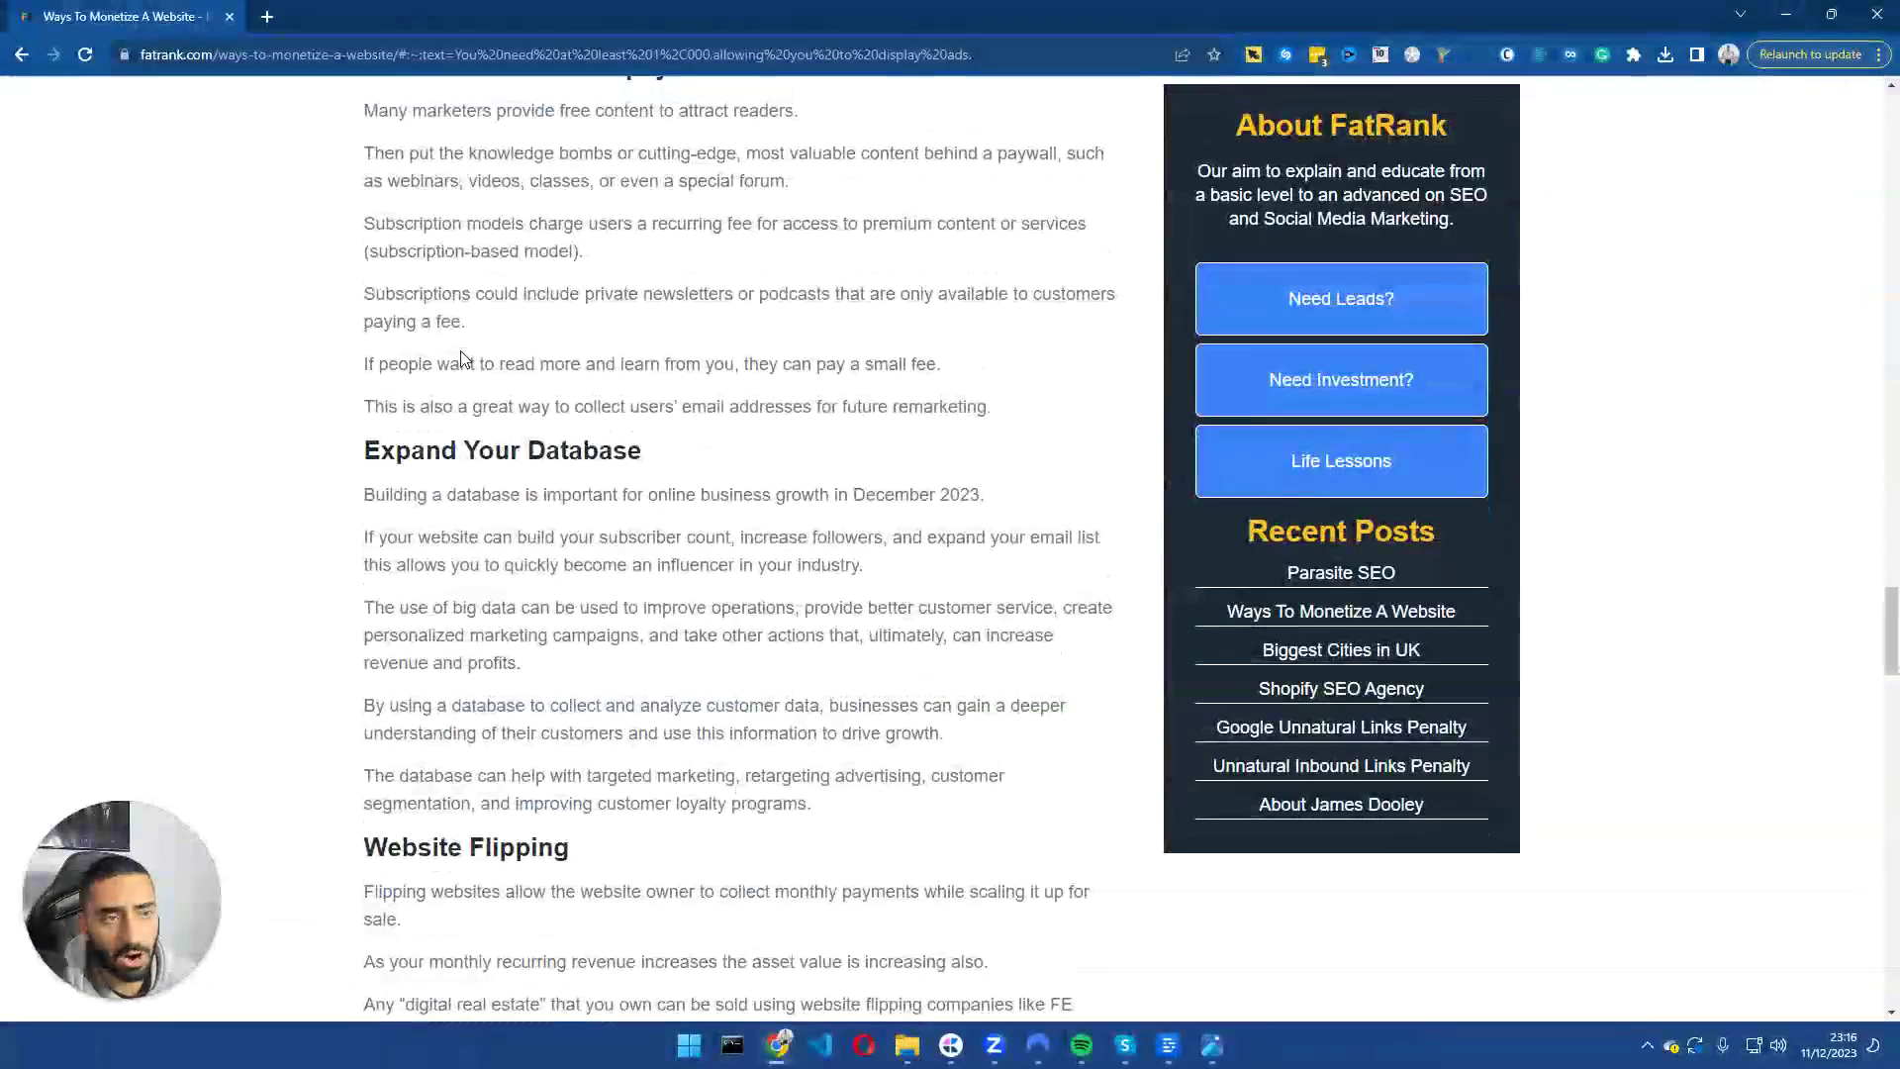
{"action": "scroll", "coordinate": [430, 350], "scroll_direction": "up", "scroll_amount": 15}
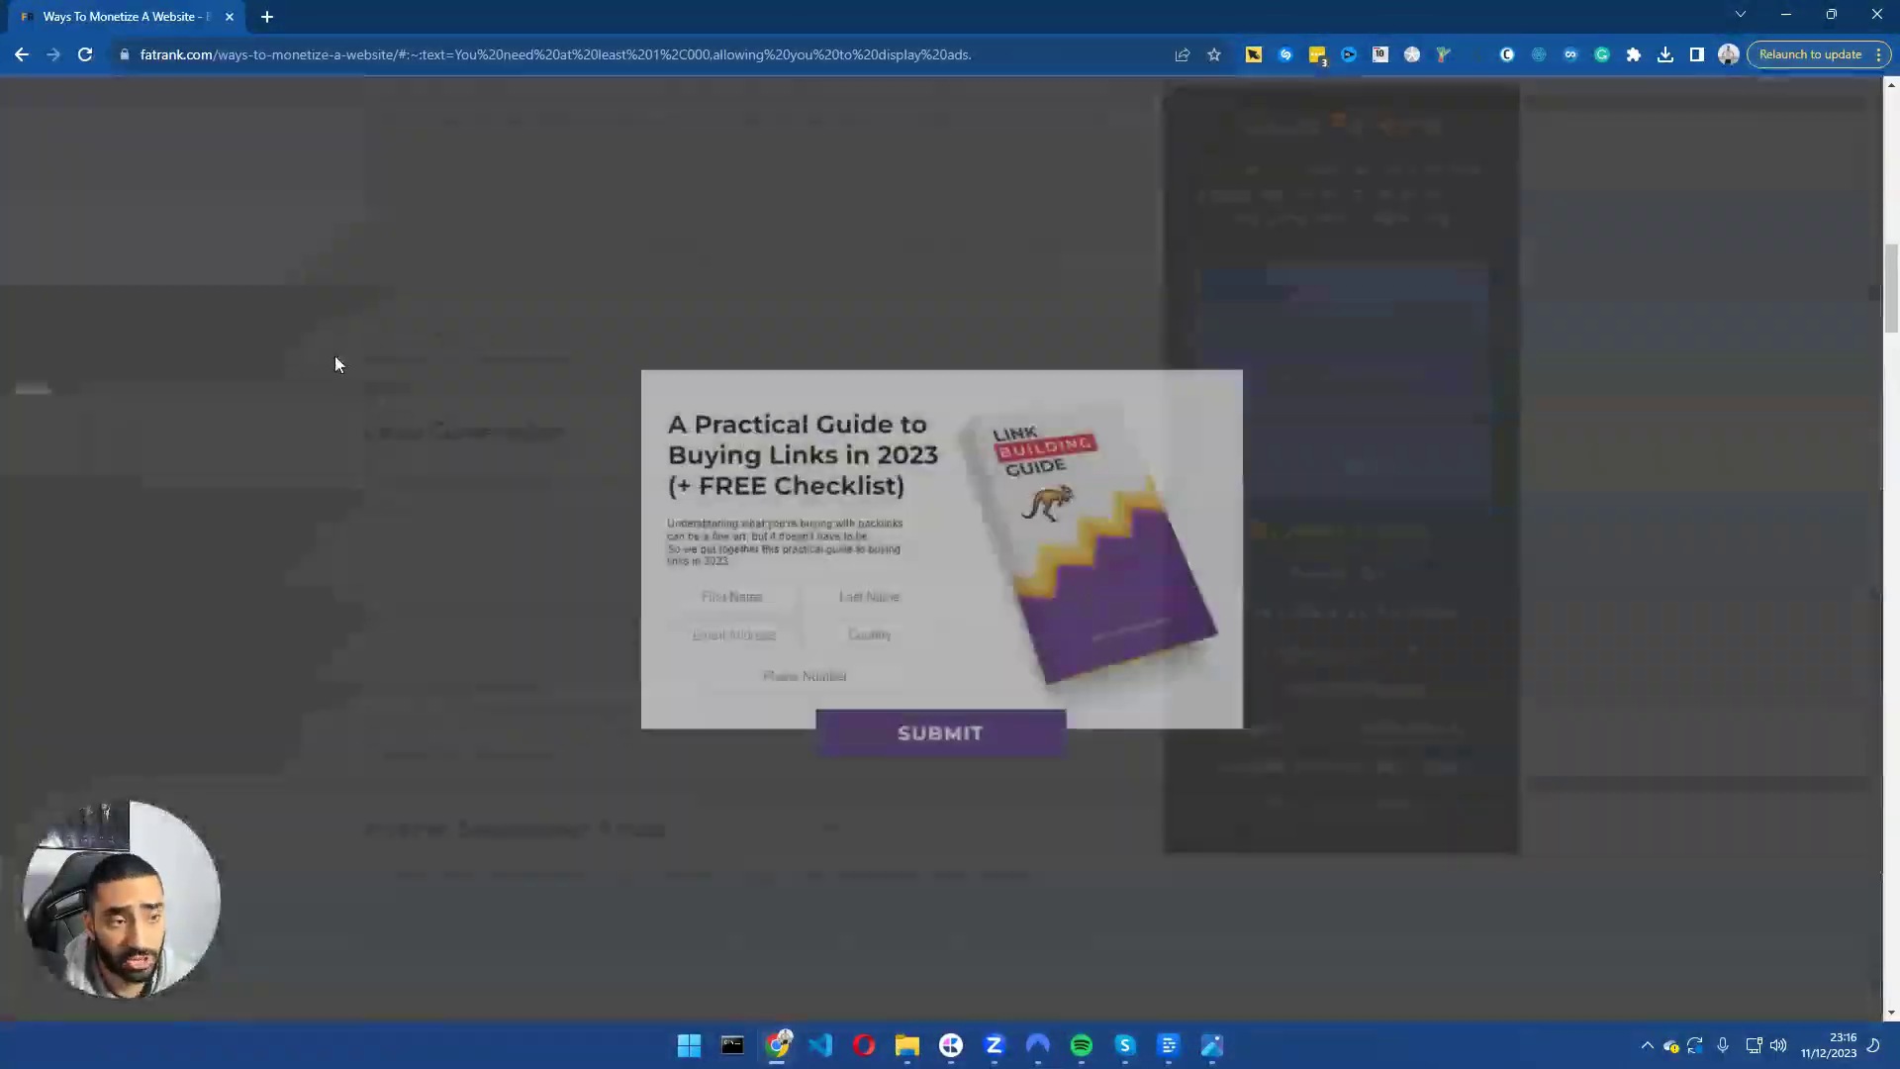
Dismiss the Link Building Guide popup and scroll down to the list of monetization methods.
{"action": "left_click", "coordinate": [1250, 297]}
{"action": "scroll", "coordinate": [1547, 424], "scroll_direction": "up", "scroll_amount": 10}
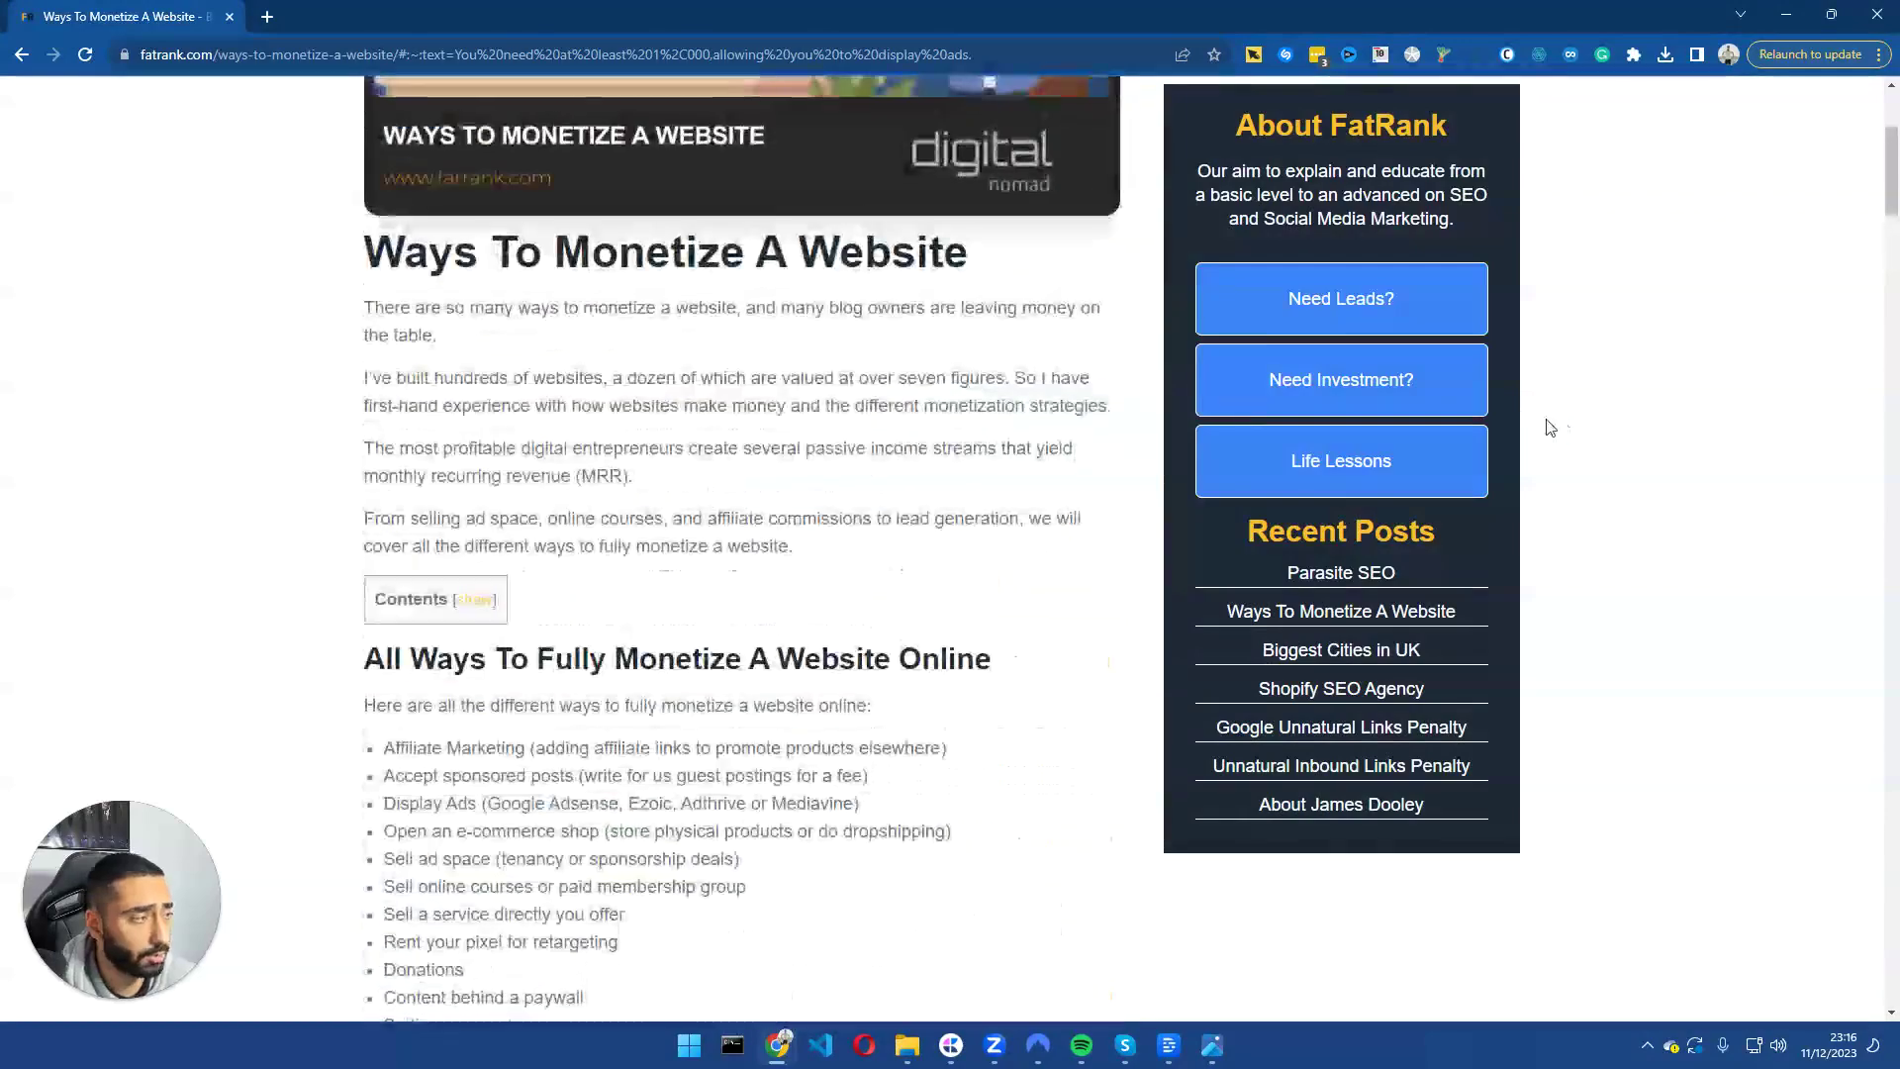
{"action": "left_click_drag", "start_coordinate": [364, 611], "coordinate": [928, 610]}
{"action": "scroll", "coordinate": [661, 626], "scroll_direction": "down", "scroll_amount": 4}
{"action": "scroll", "coordinate": [683, 524], "scroll_direction": "down", "scroll_amount": 2}
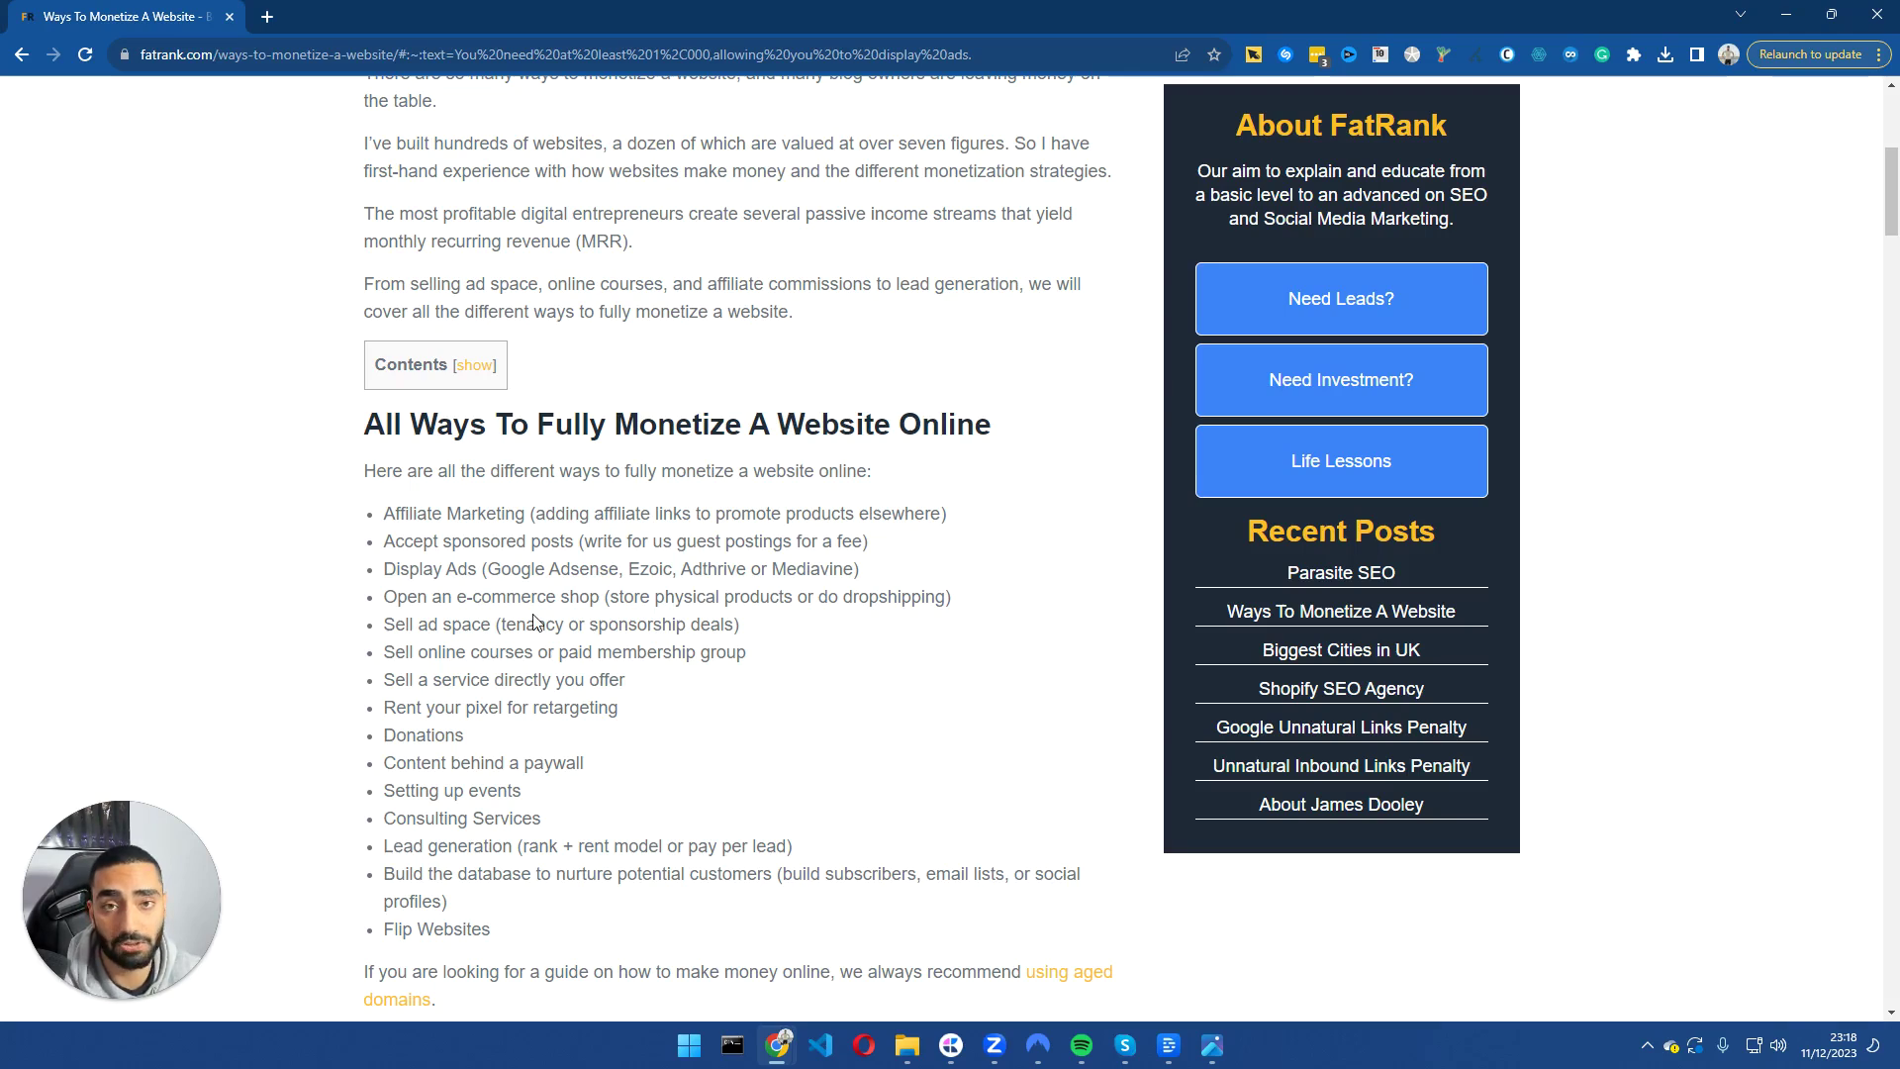
{"action": "scroll", "coordinate": [583, 636], "scroll_direction": "down", "scroll_amount": 1}
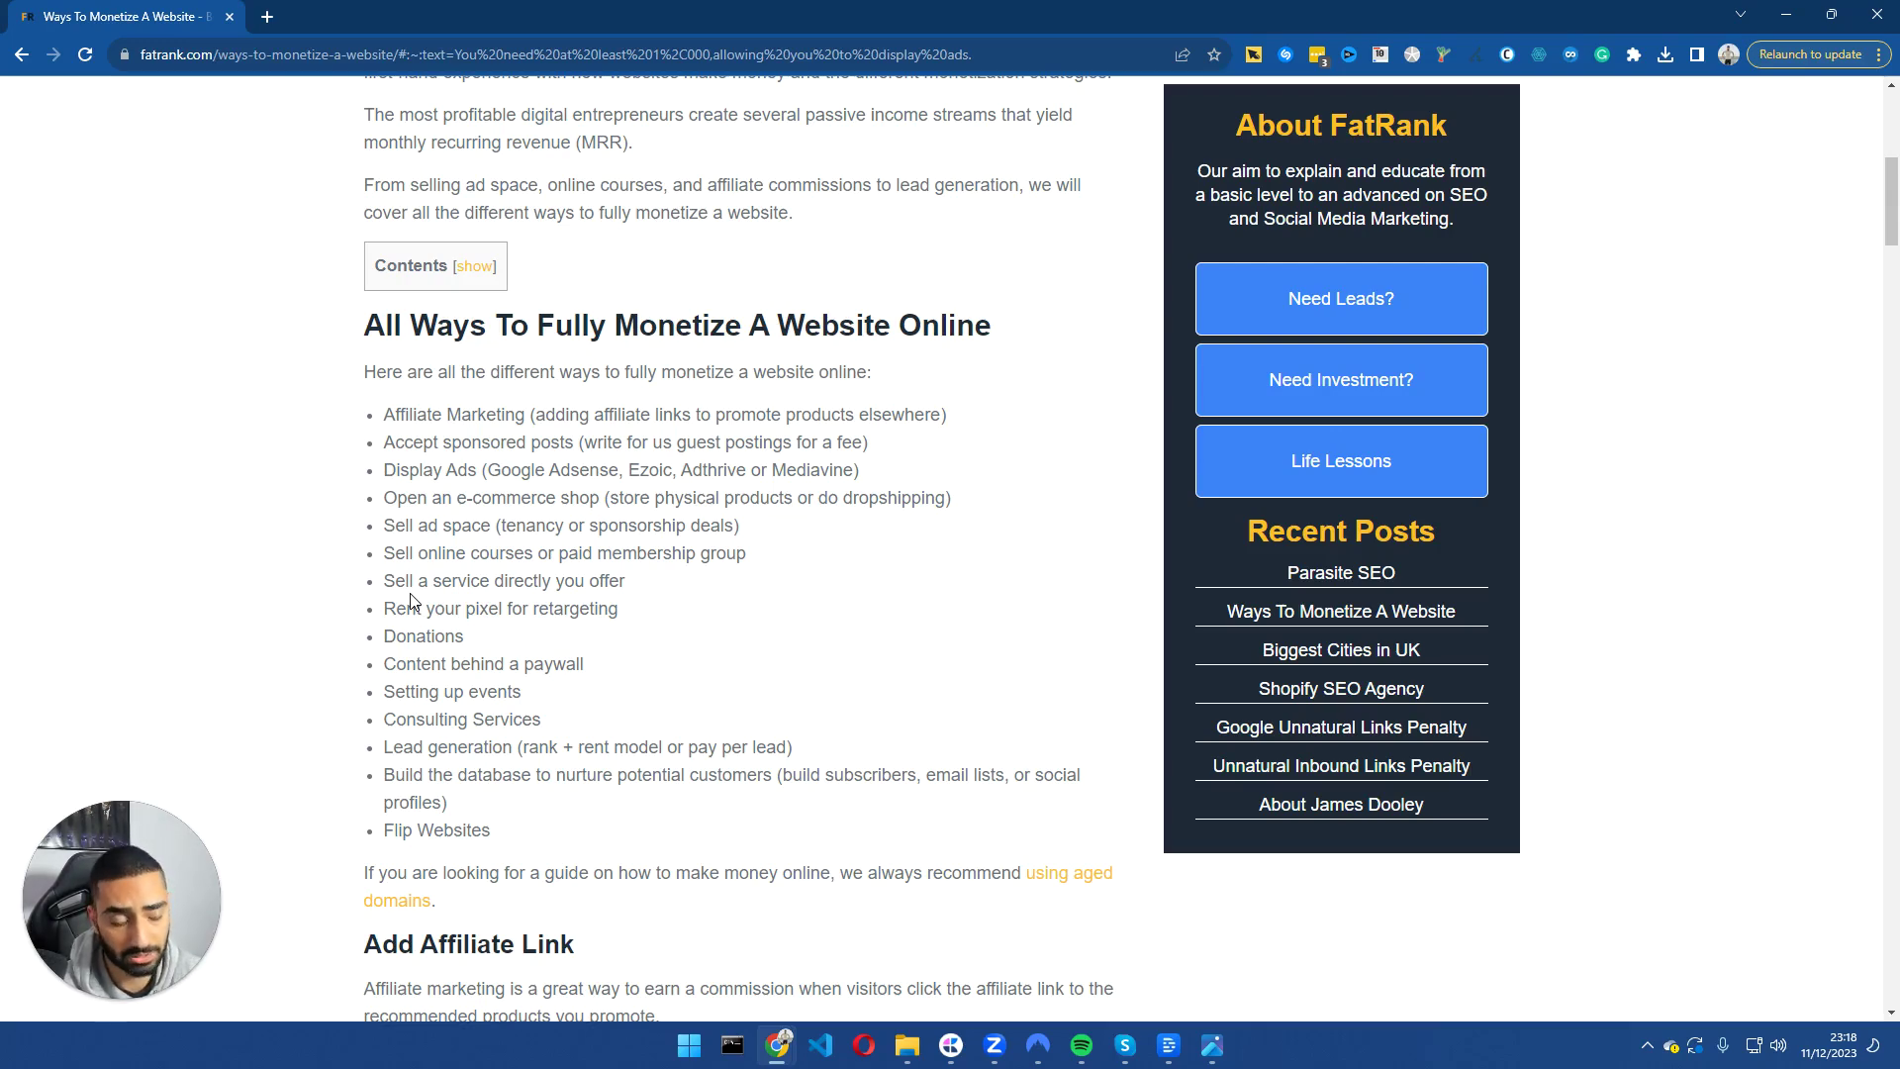
{"action": "scroll", "coordinate": [554, 584], "scroll_direction": "down", "scroll_amount": 5}
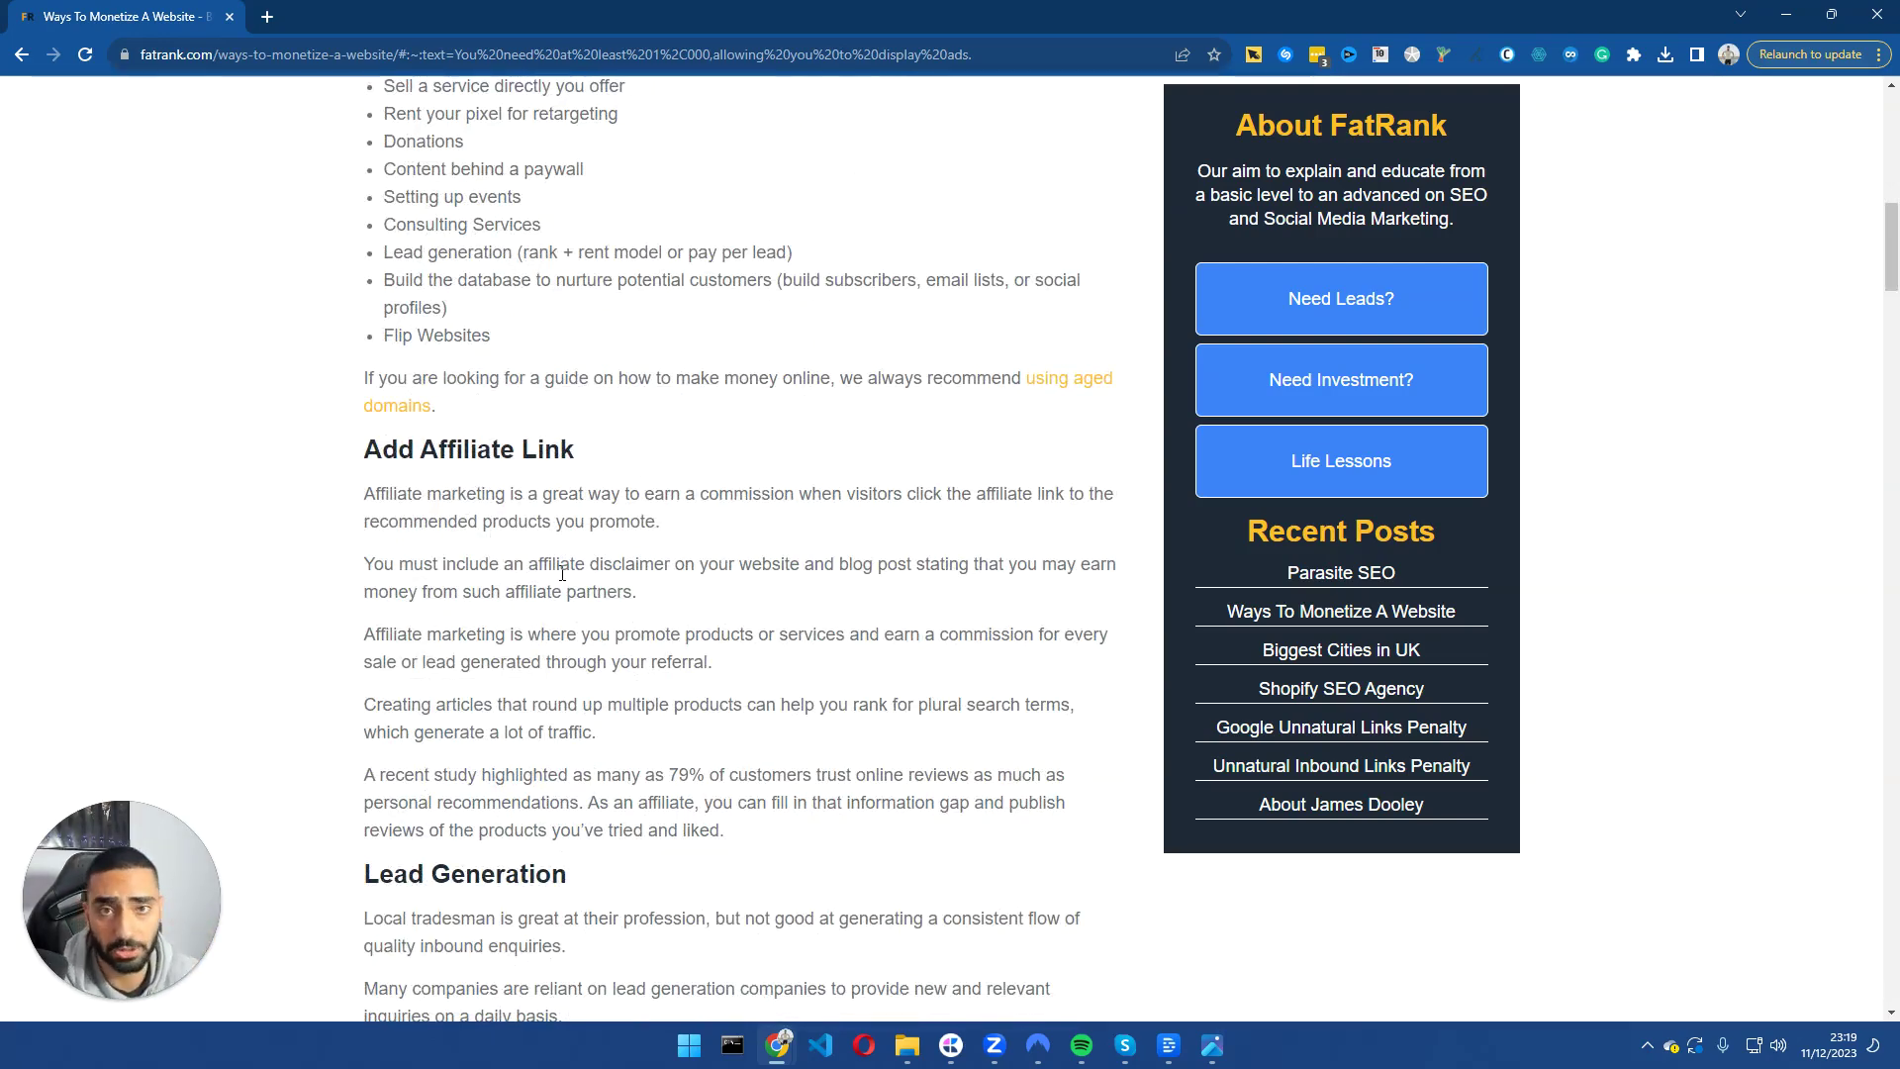
{"action": "scroll", "coordinate": [571, 573], "scroll_direction": "up", "scroll_amount": 12}
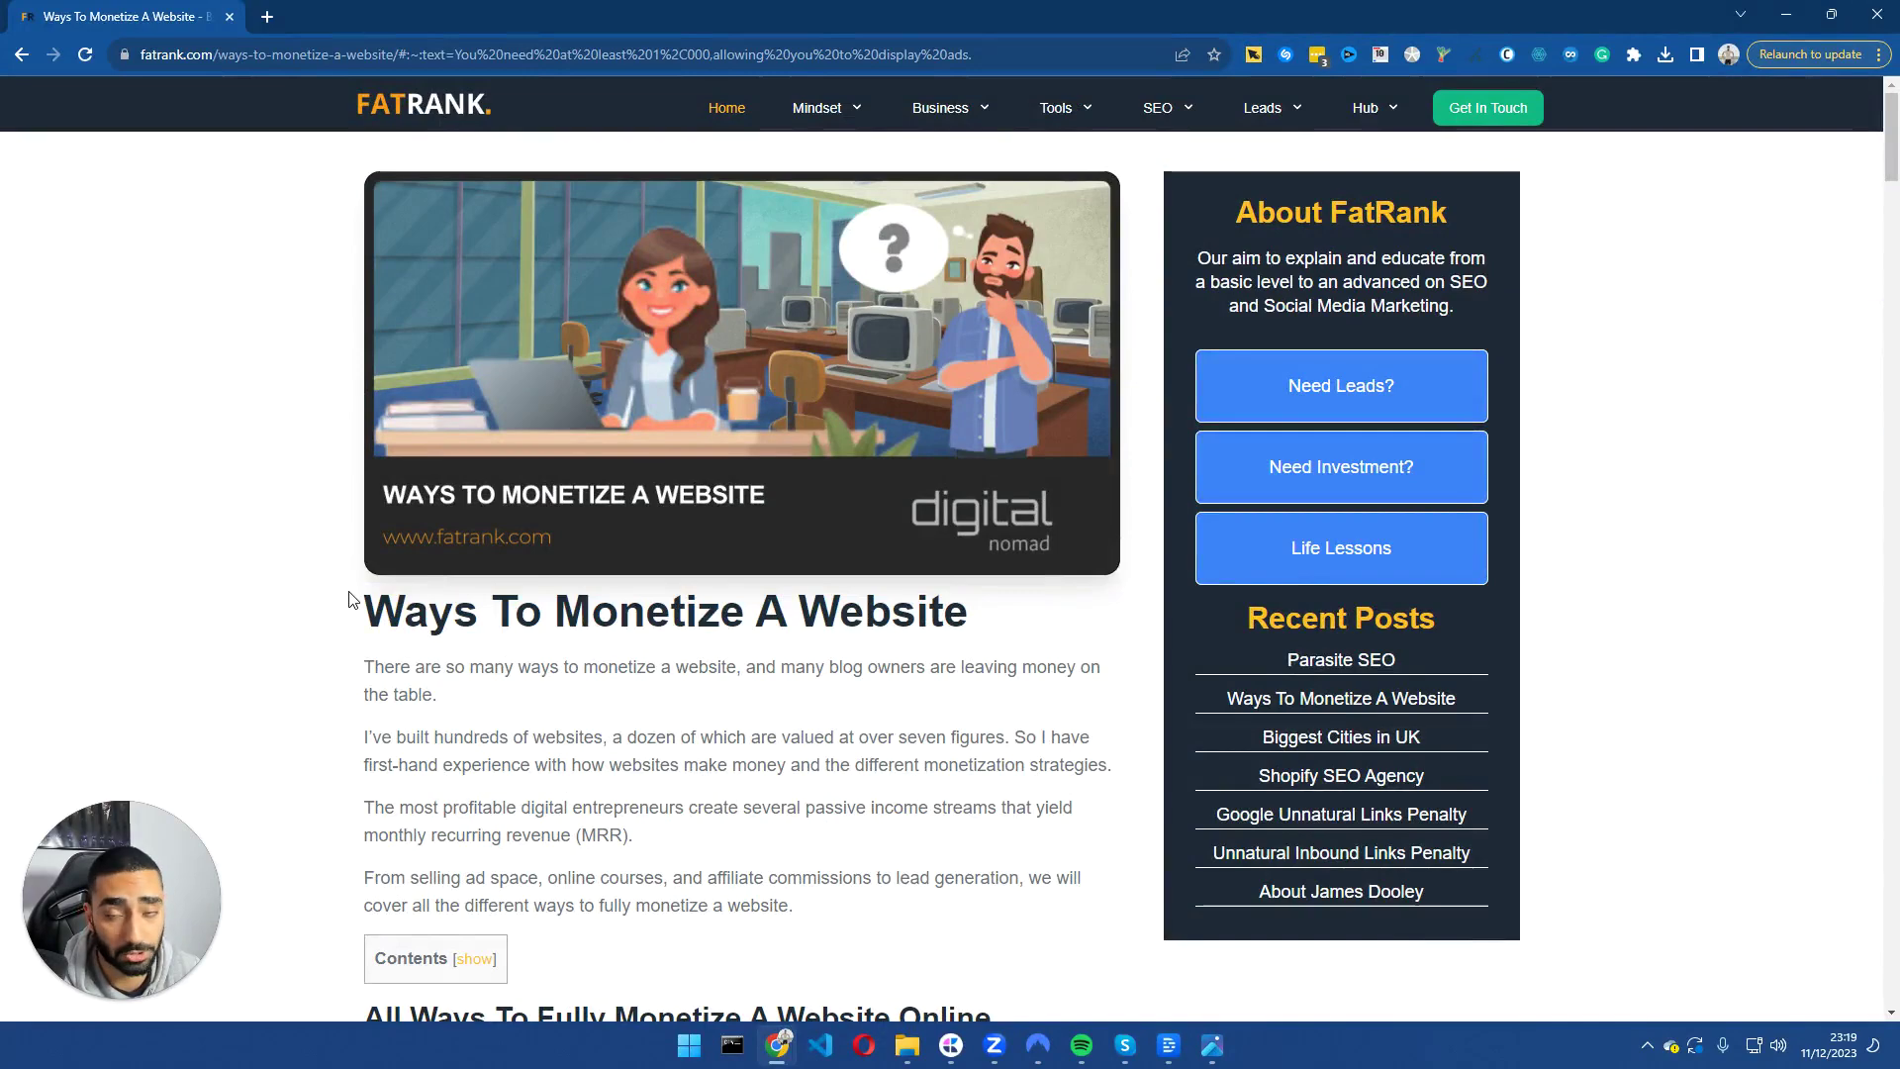
{"action": "scroll", "coordinate": [348, 596], "scroll_direction": "down", "scroll_amount": 6}
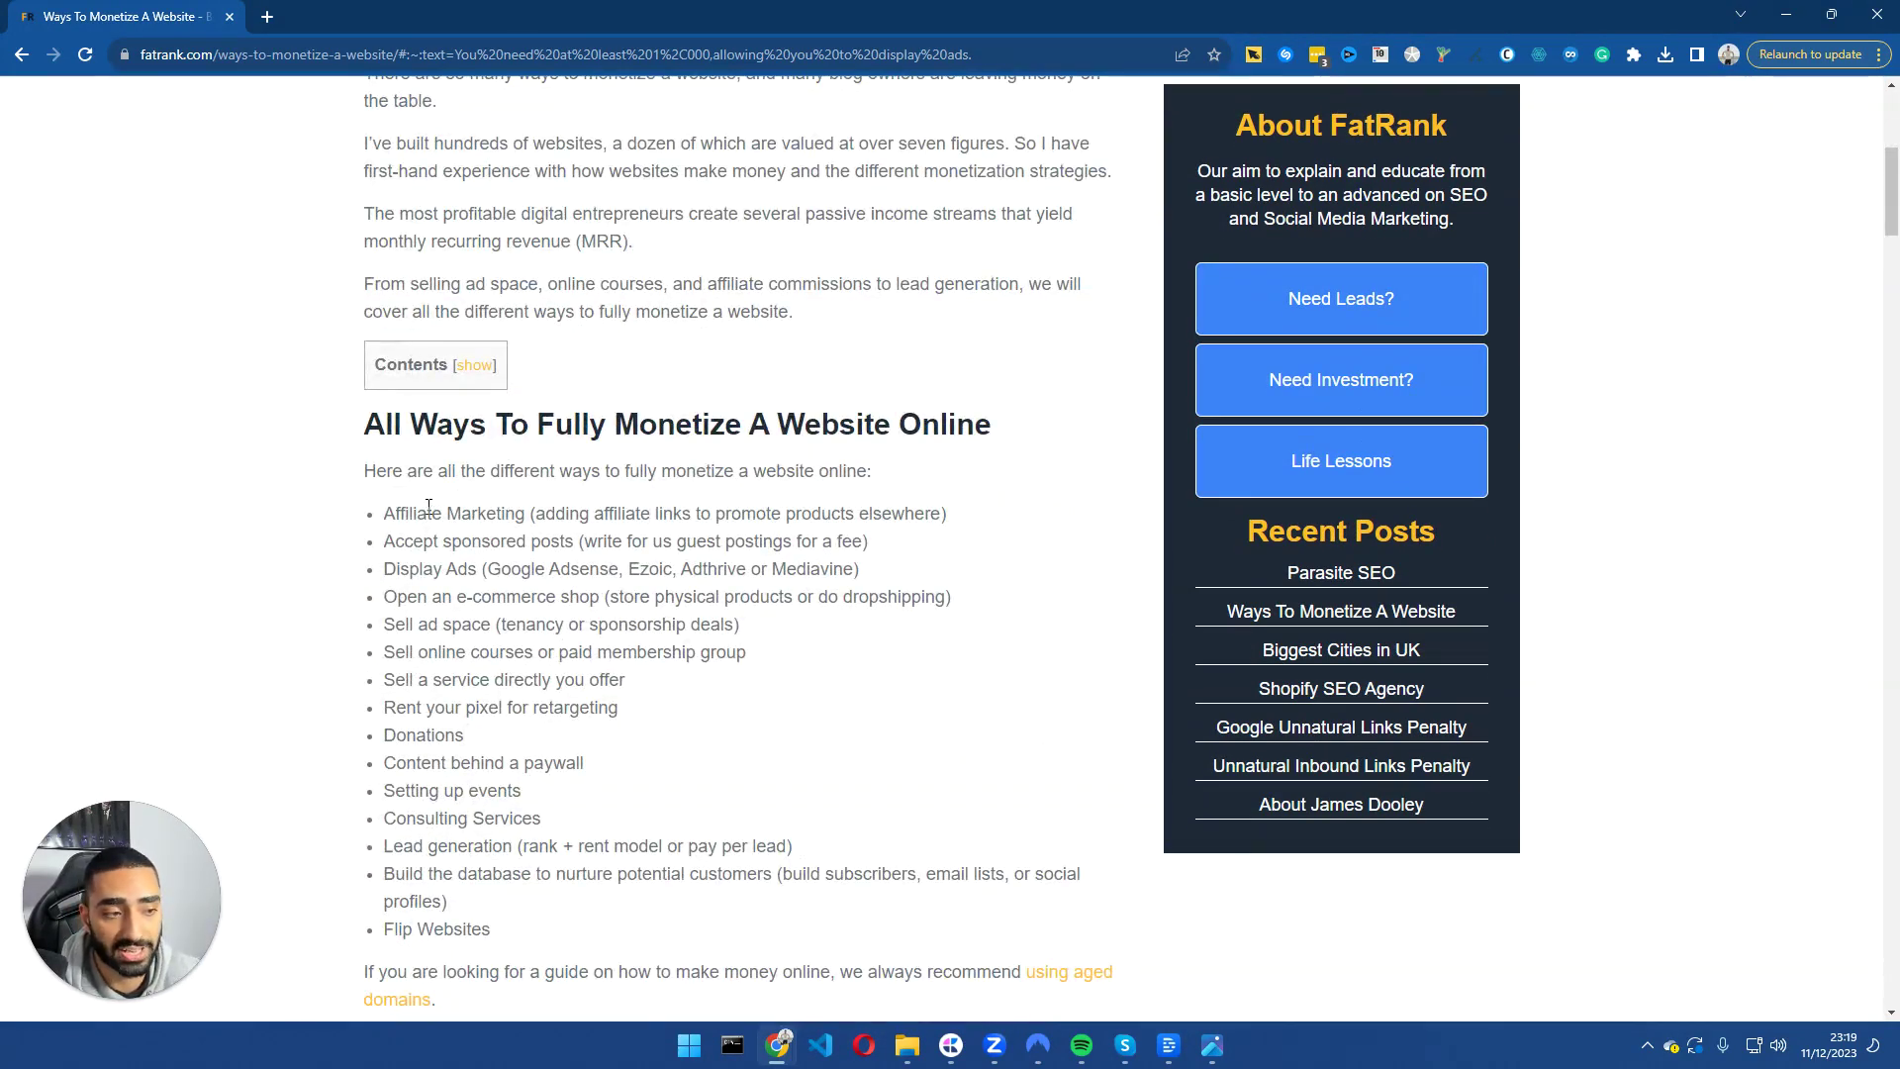
{"action": "left_click_drag", "start_coordinate": [393, 516], "coordinate": [519, 514]}
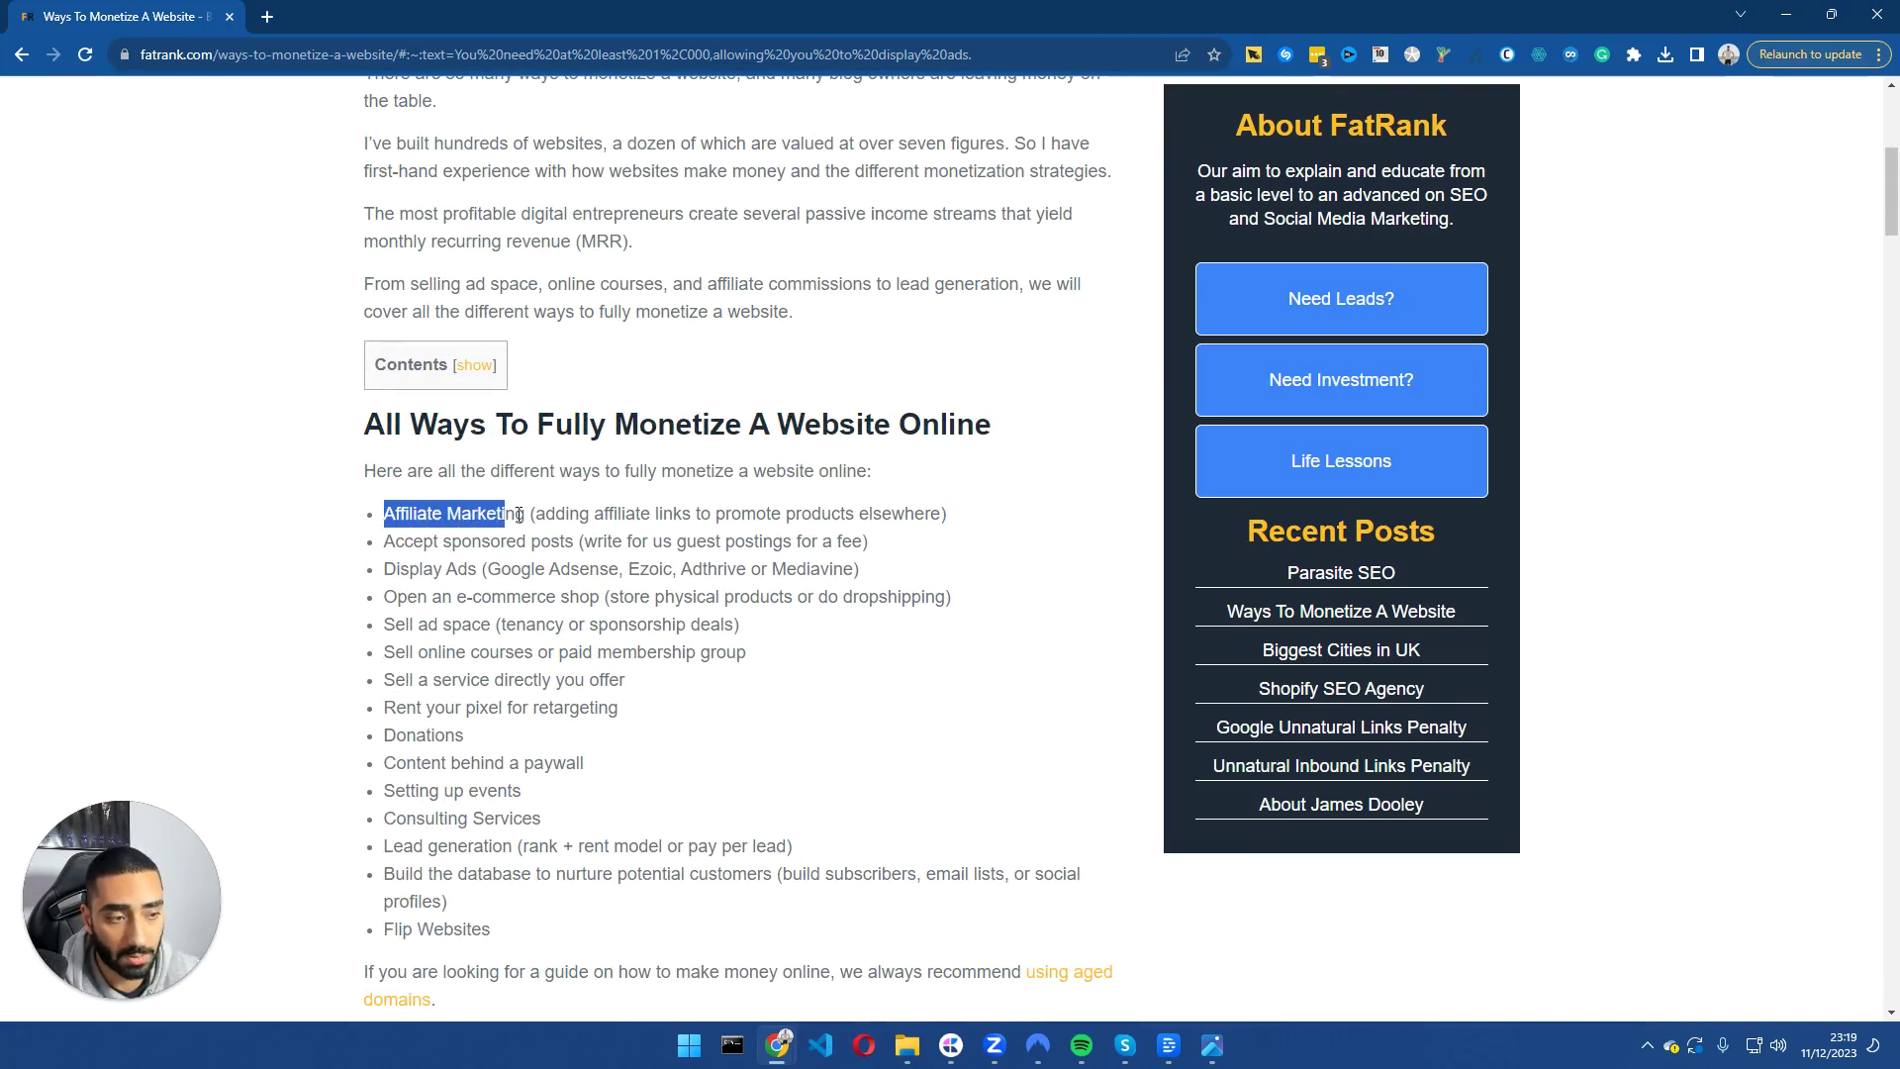
{"action": "left_click_drag", "start_coordinate": [396, 541], "coordinate": [575, 541]}
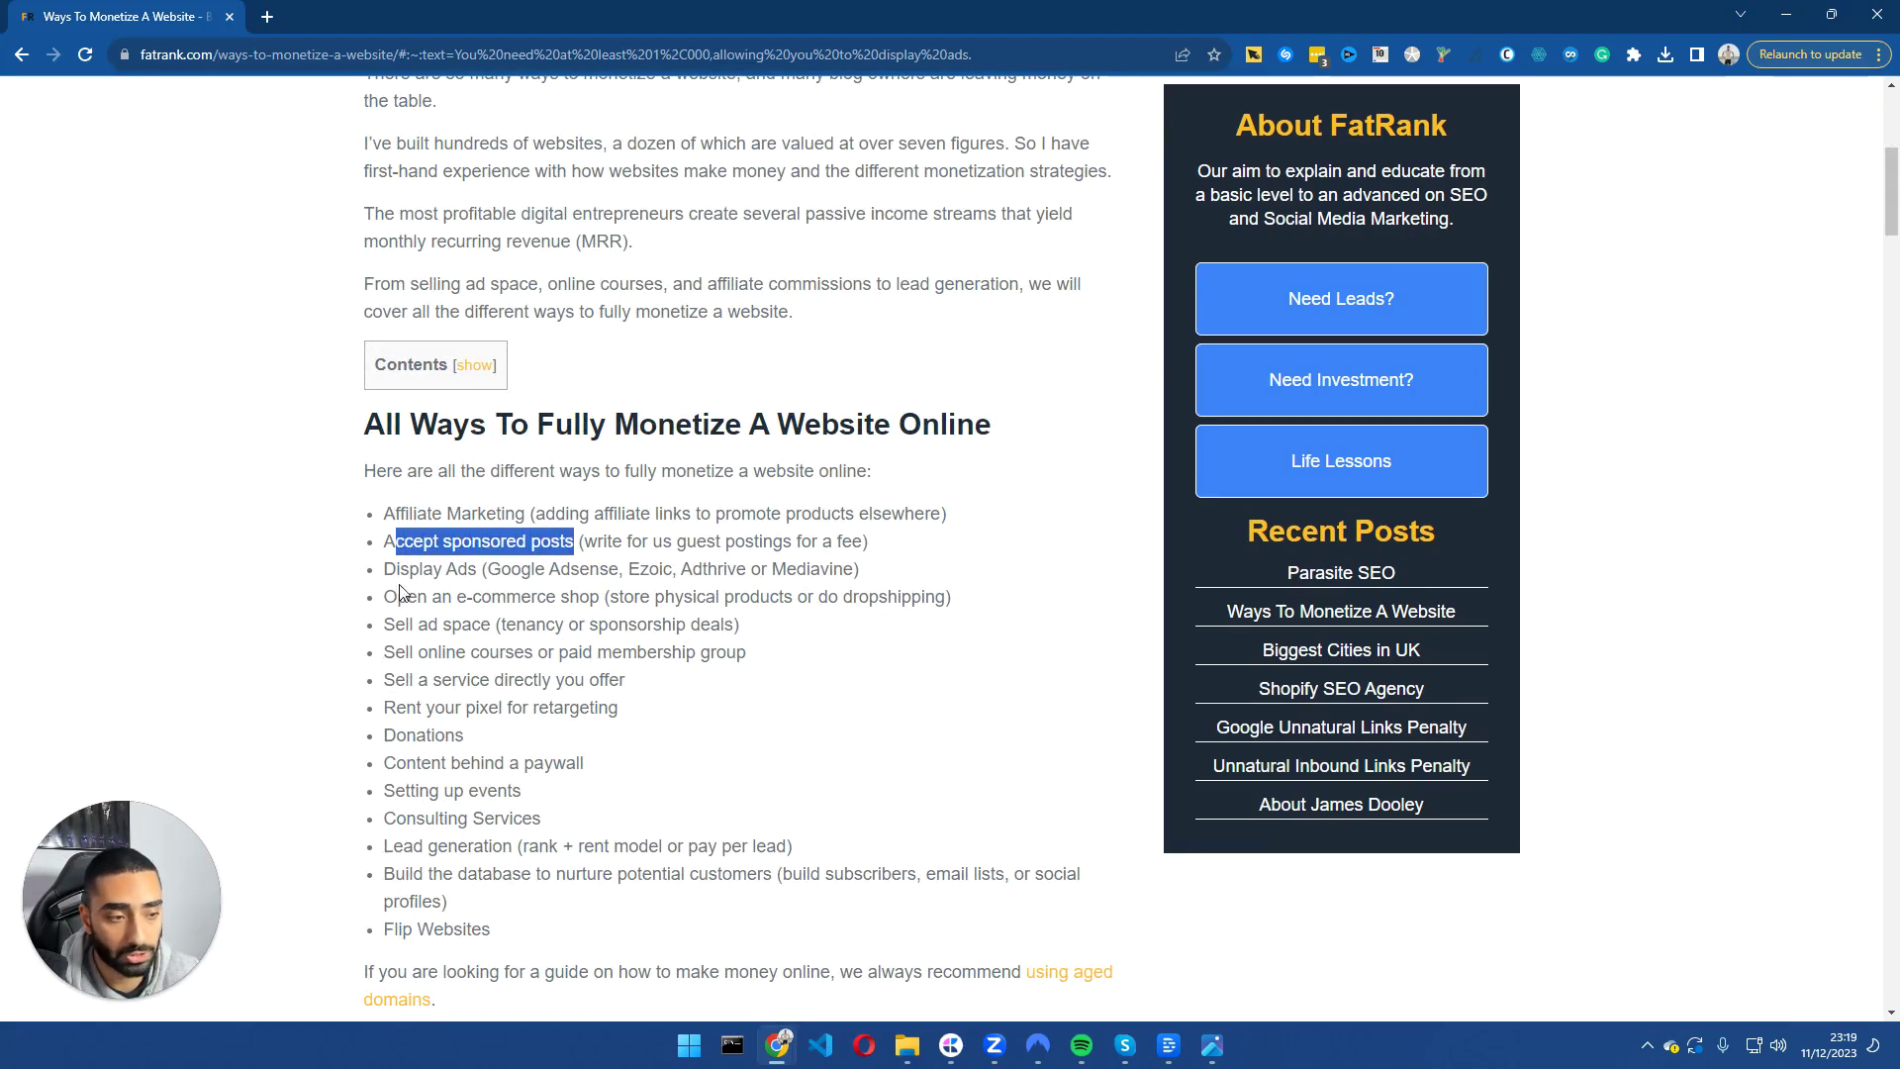
{"action": "left_click_drag", "start_coordinate": [463, 592], "coordinate": [591, 597]}
{"action": "left_click_drag", "start_coordinate": [387, 624], "coordinate": [752, 652]}
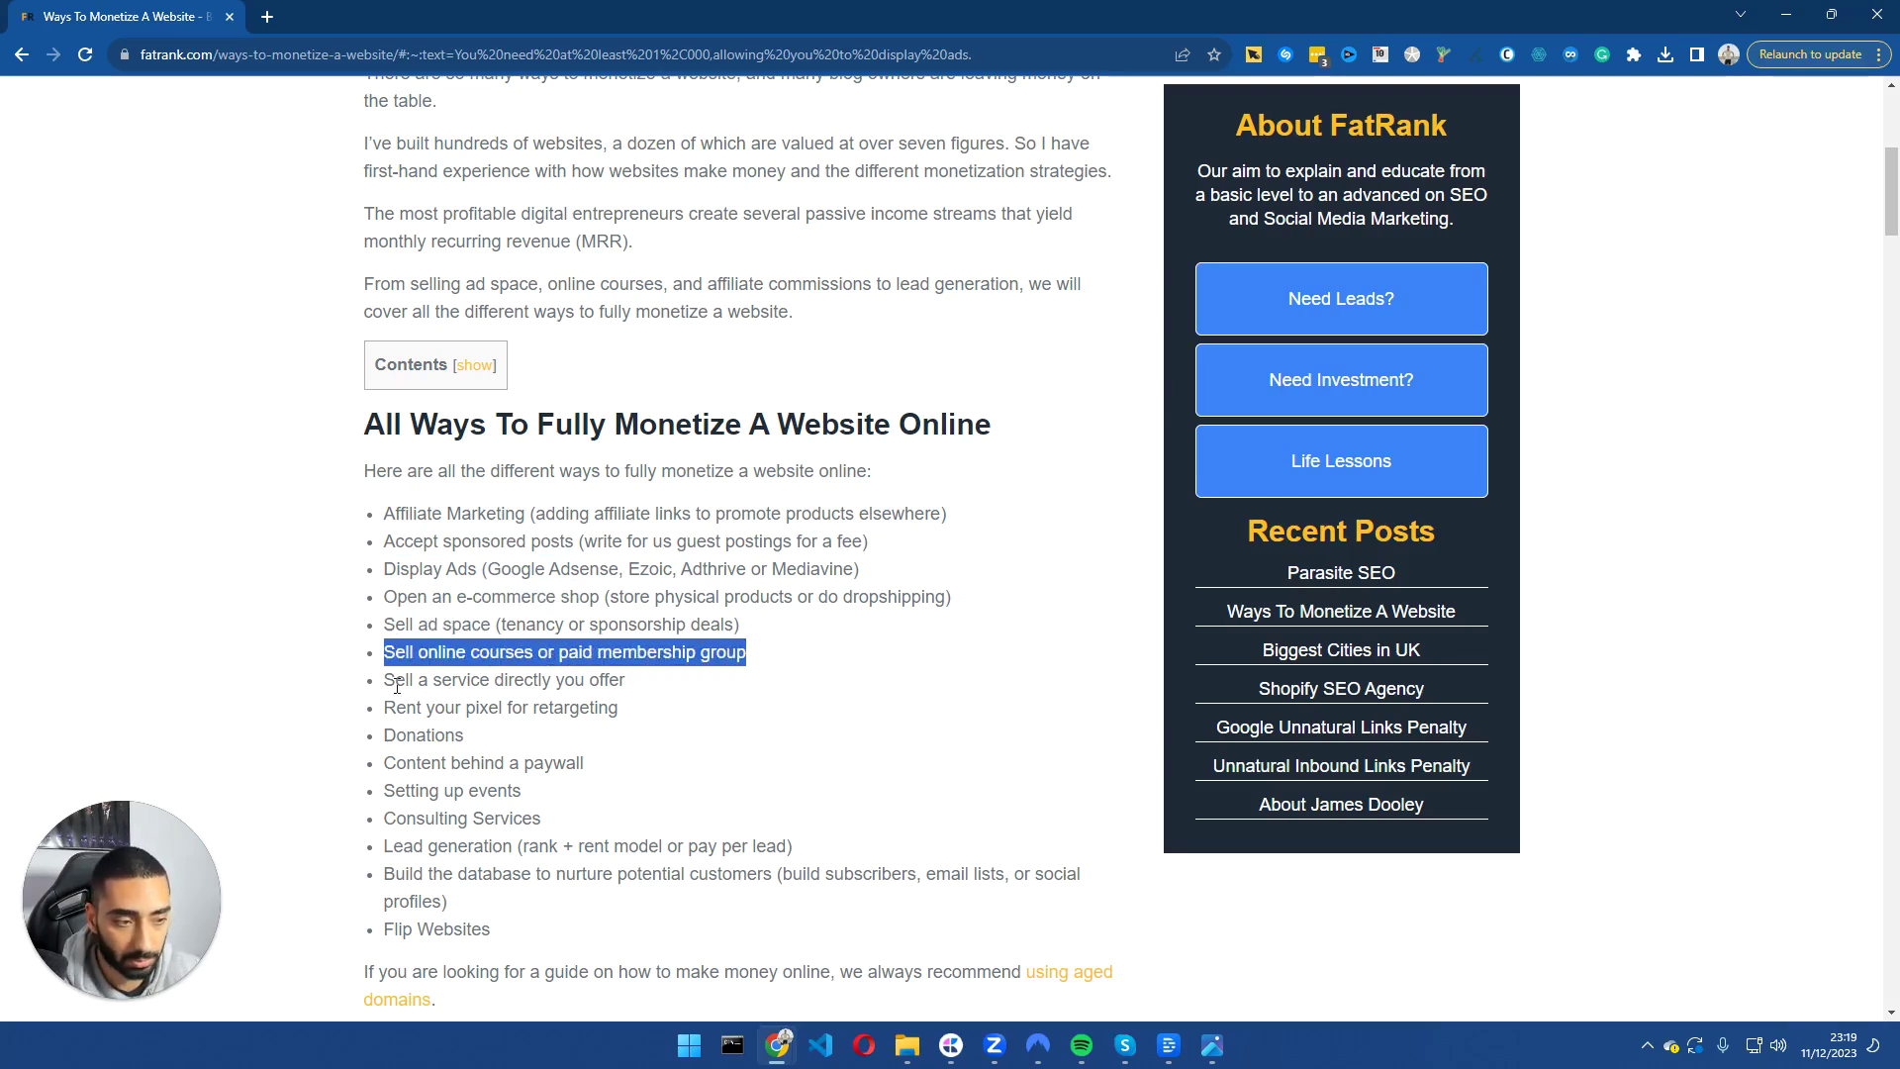
{"action": "left_click_drag", "start_coordinate": [434, 680], "coordinate": [675, 679]}
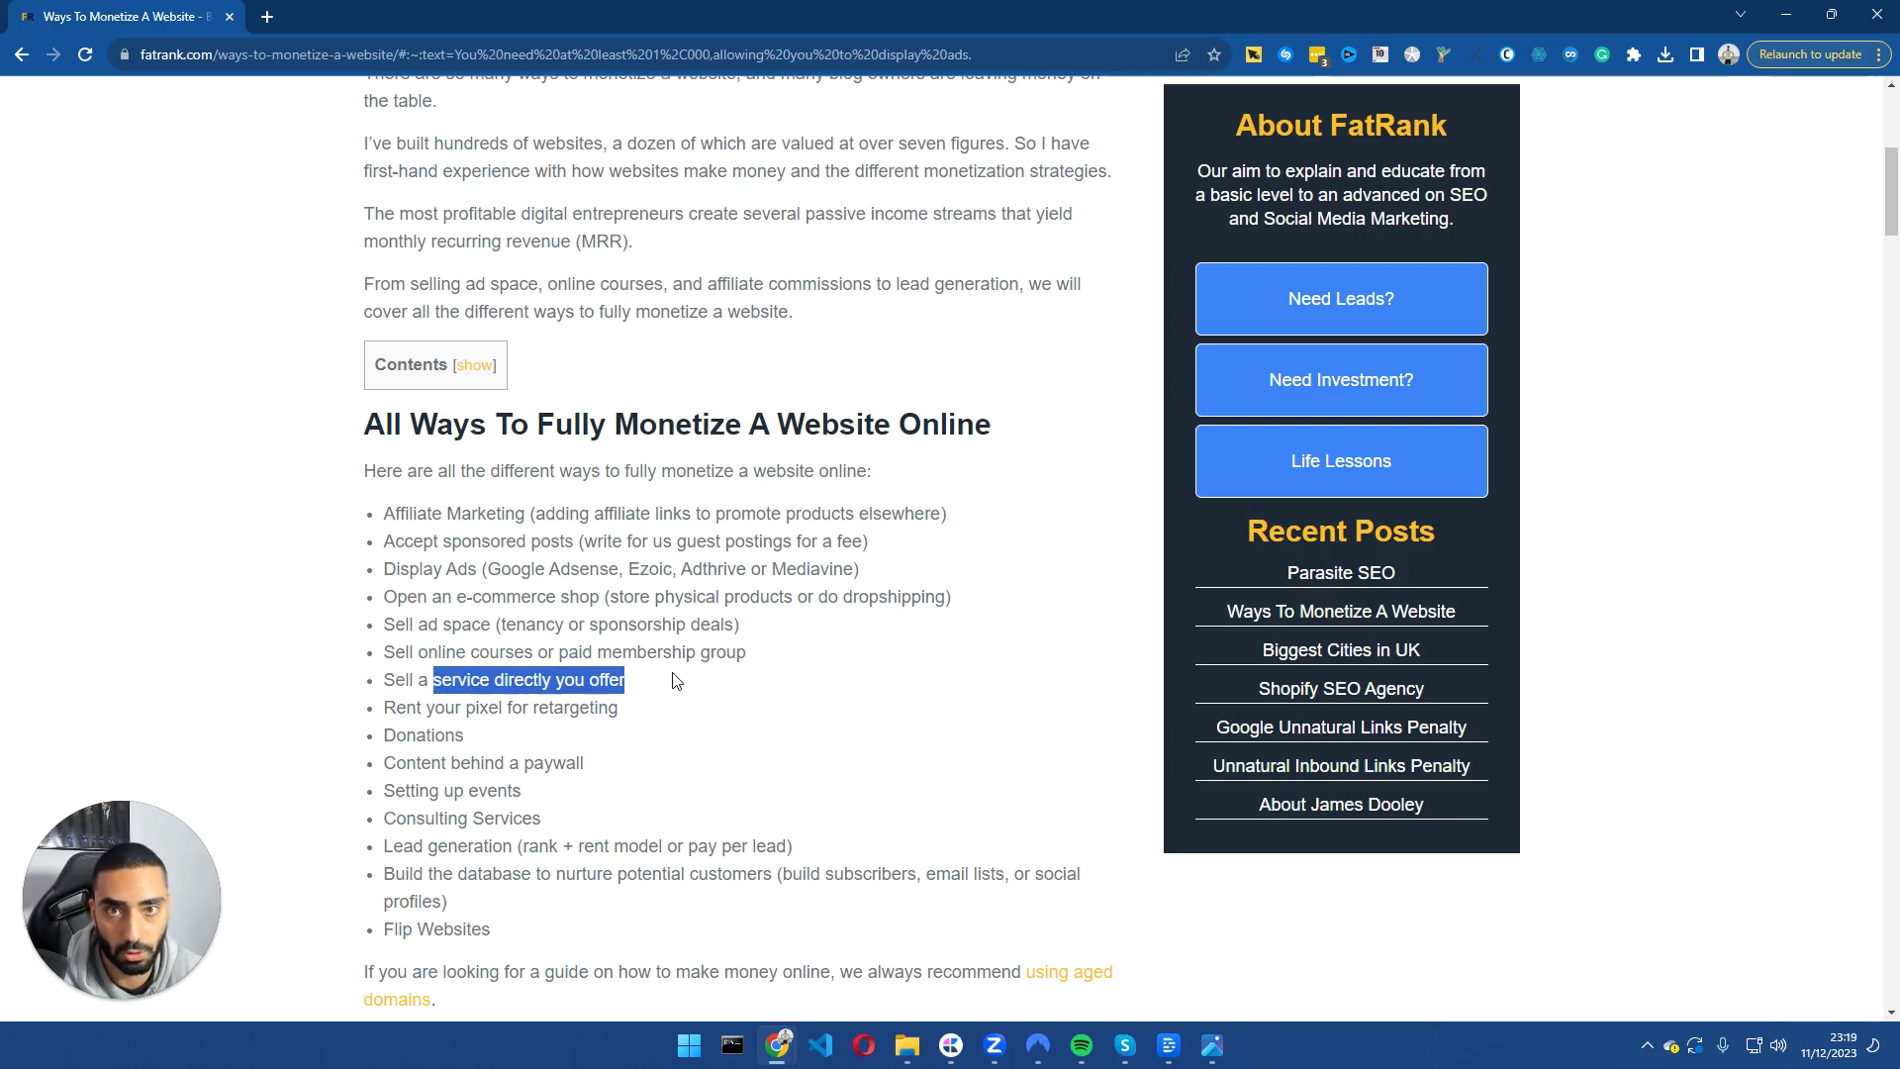
{"action": "scroll", "coordinate": [573, 797], "scroll_direction": "down", "scroll_amount": 2}
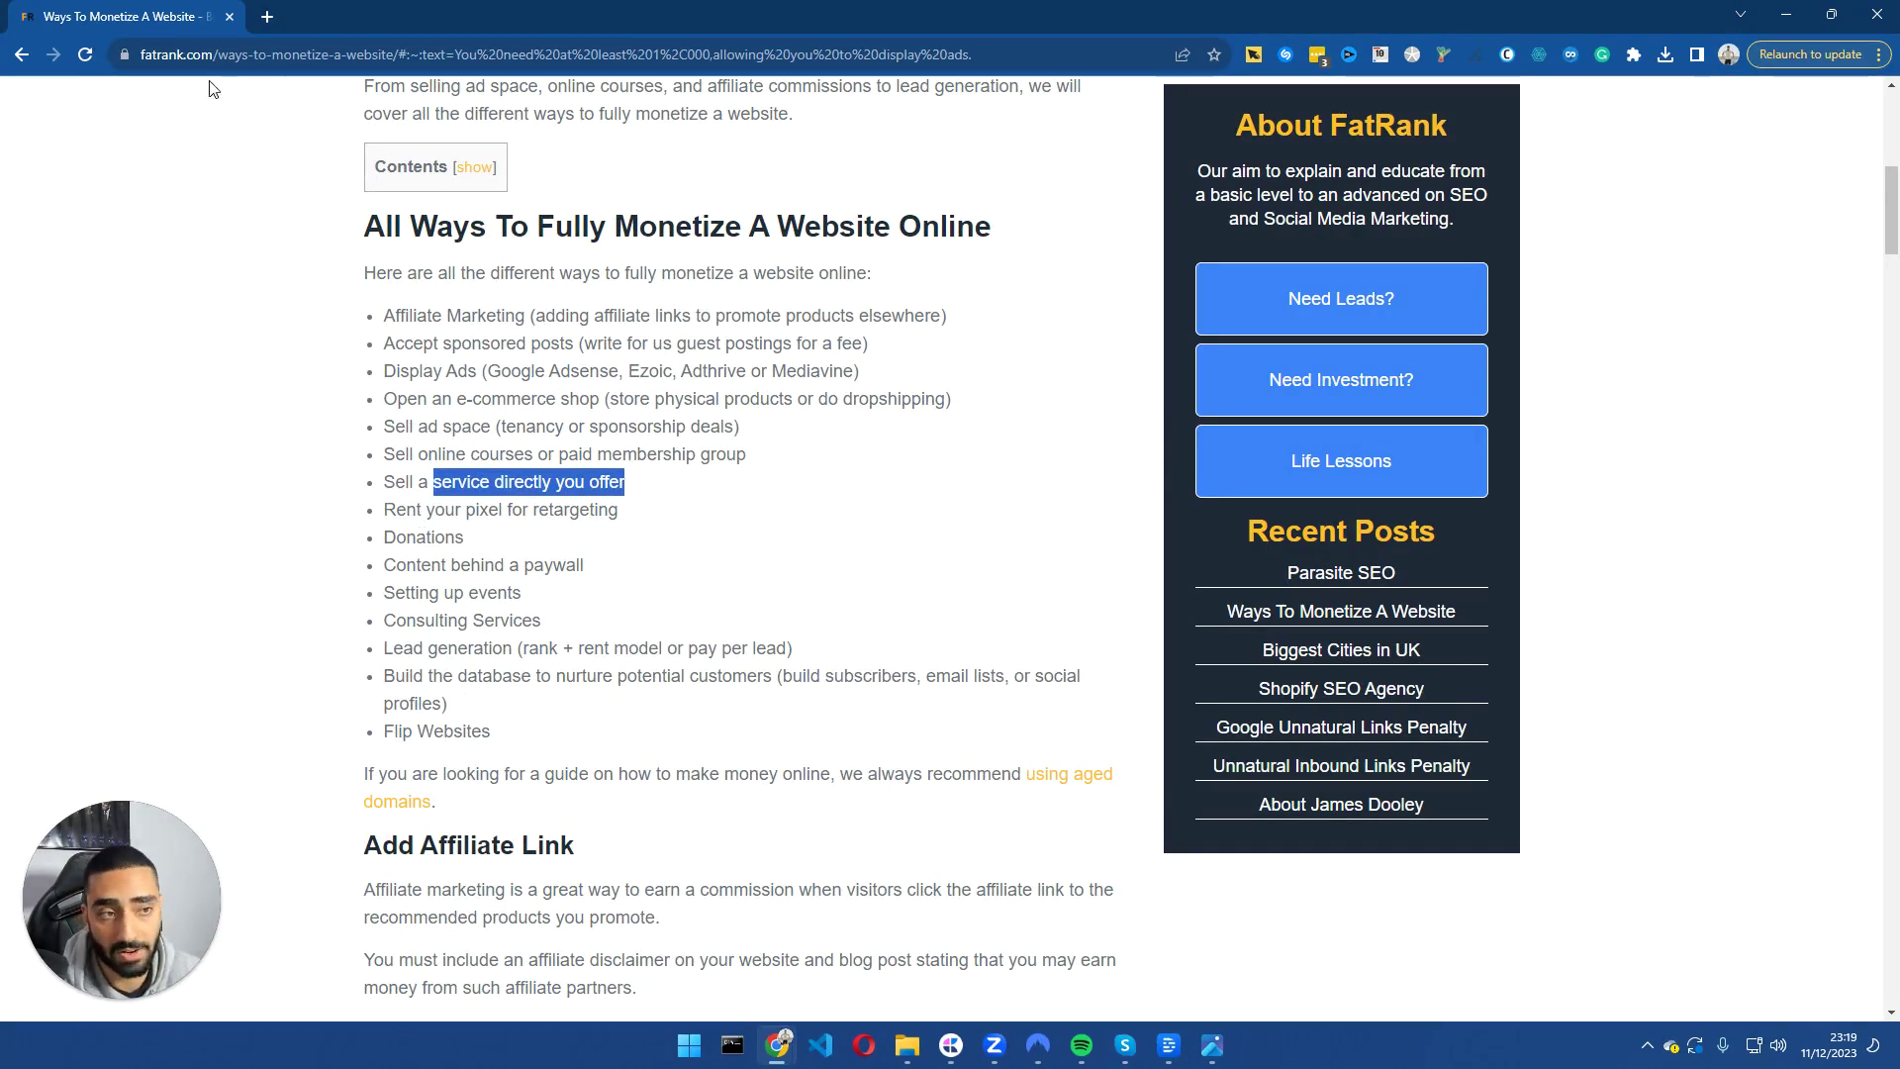
{"action": "left_click_drag", "start_coordinate": [142, 54], "coordinate": [295, 55]}
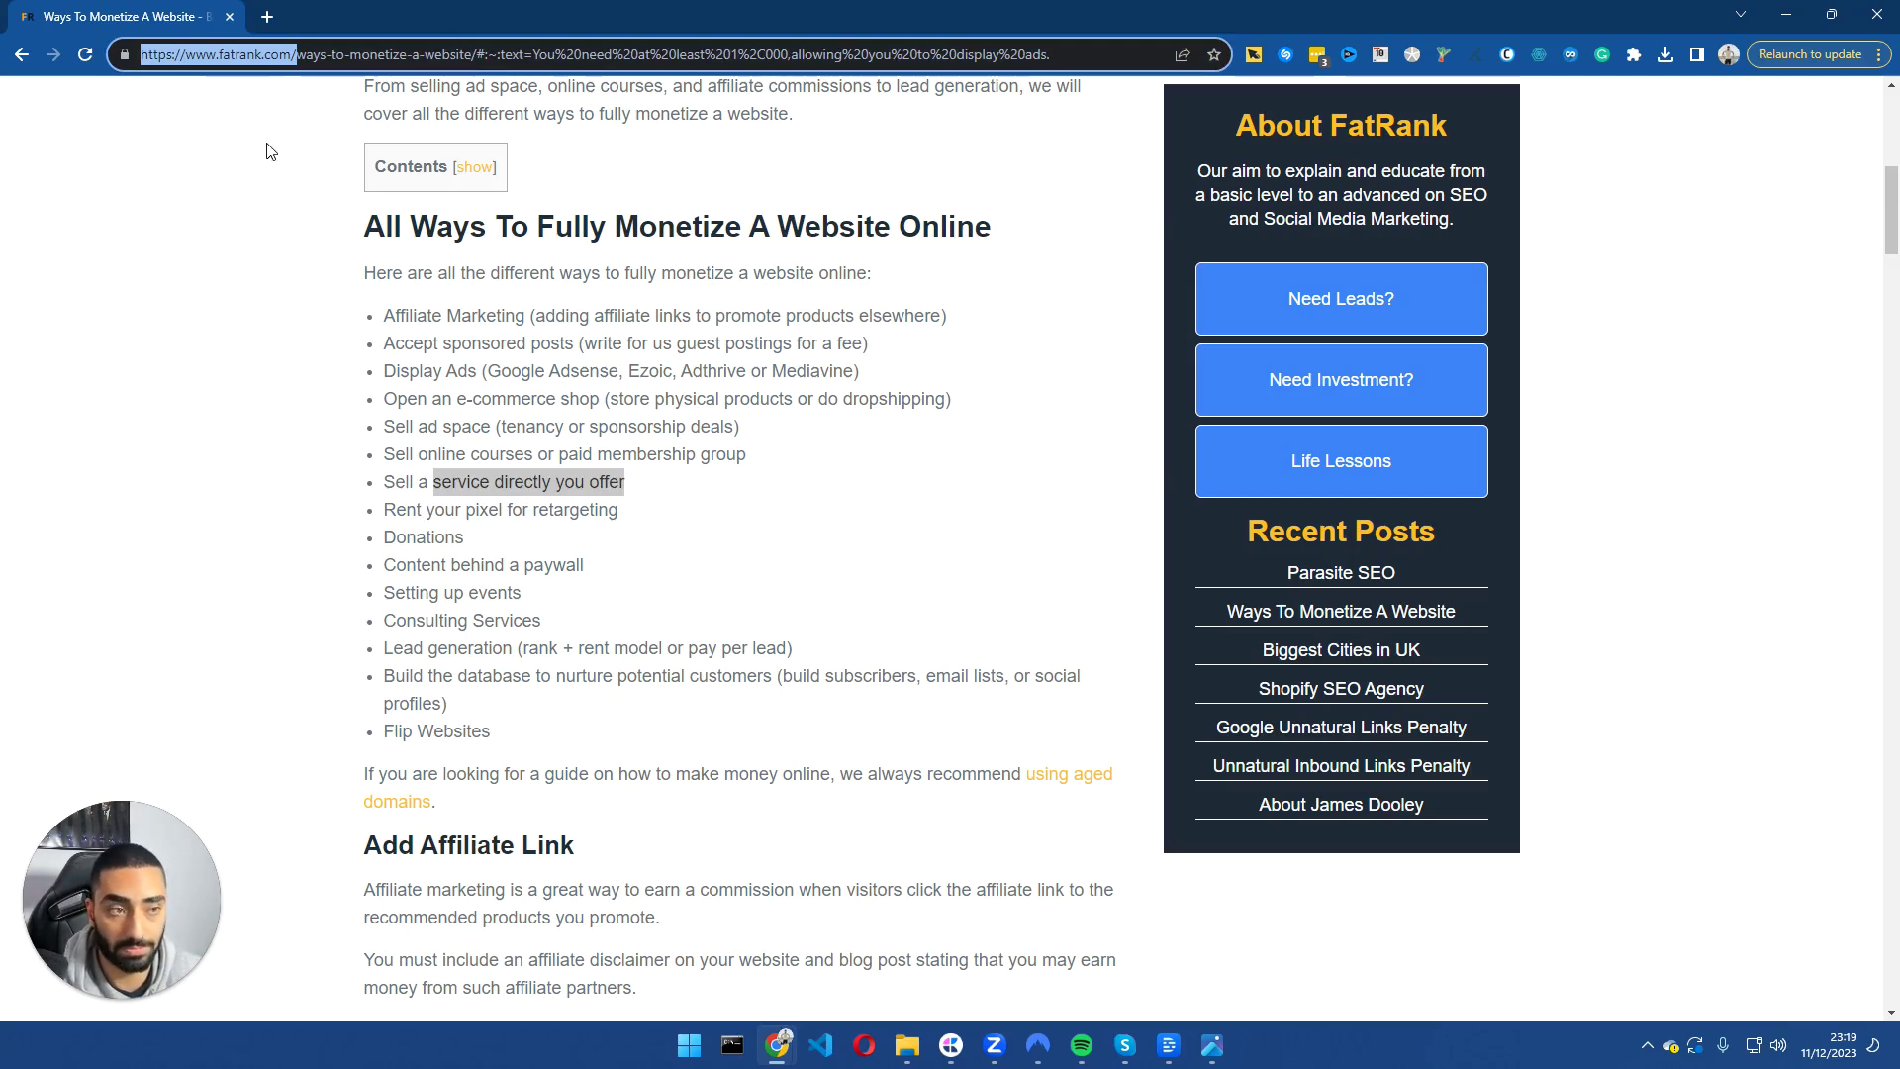
{"action": "left_click", "coordinate": [653, 500]}
{"action": "left_click_drag", "start_coordinate": [653, 494], "coordinate": [360, 482]}
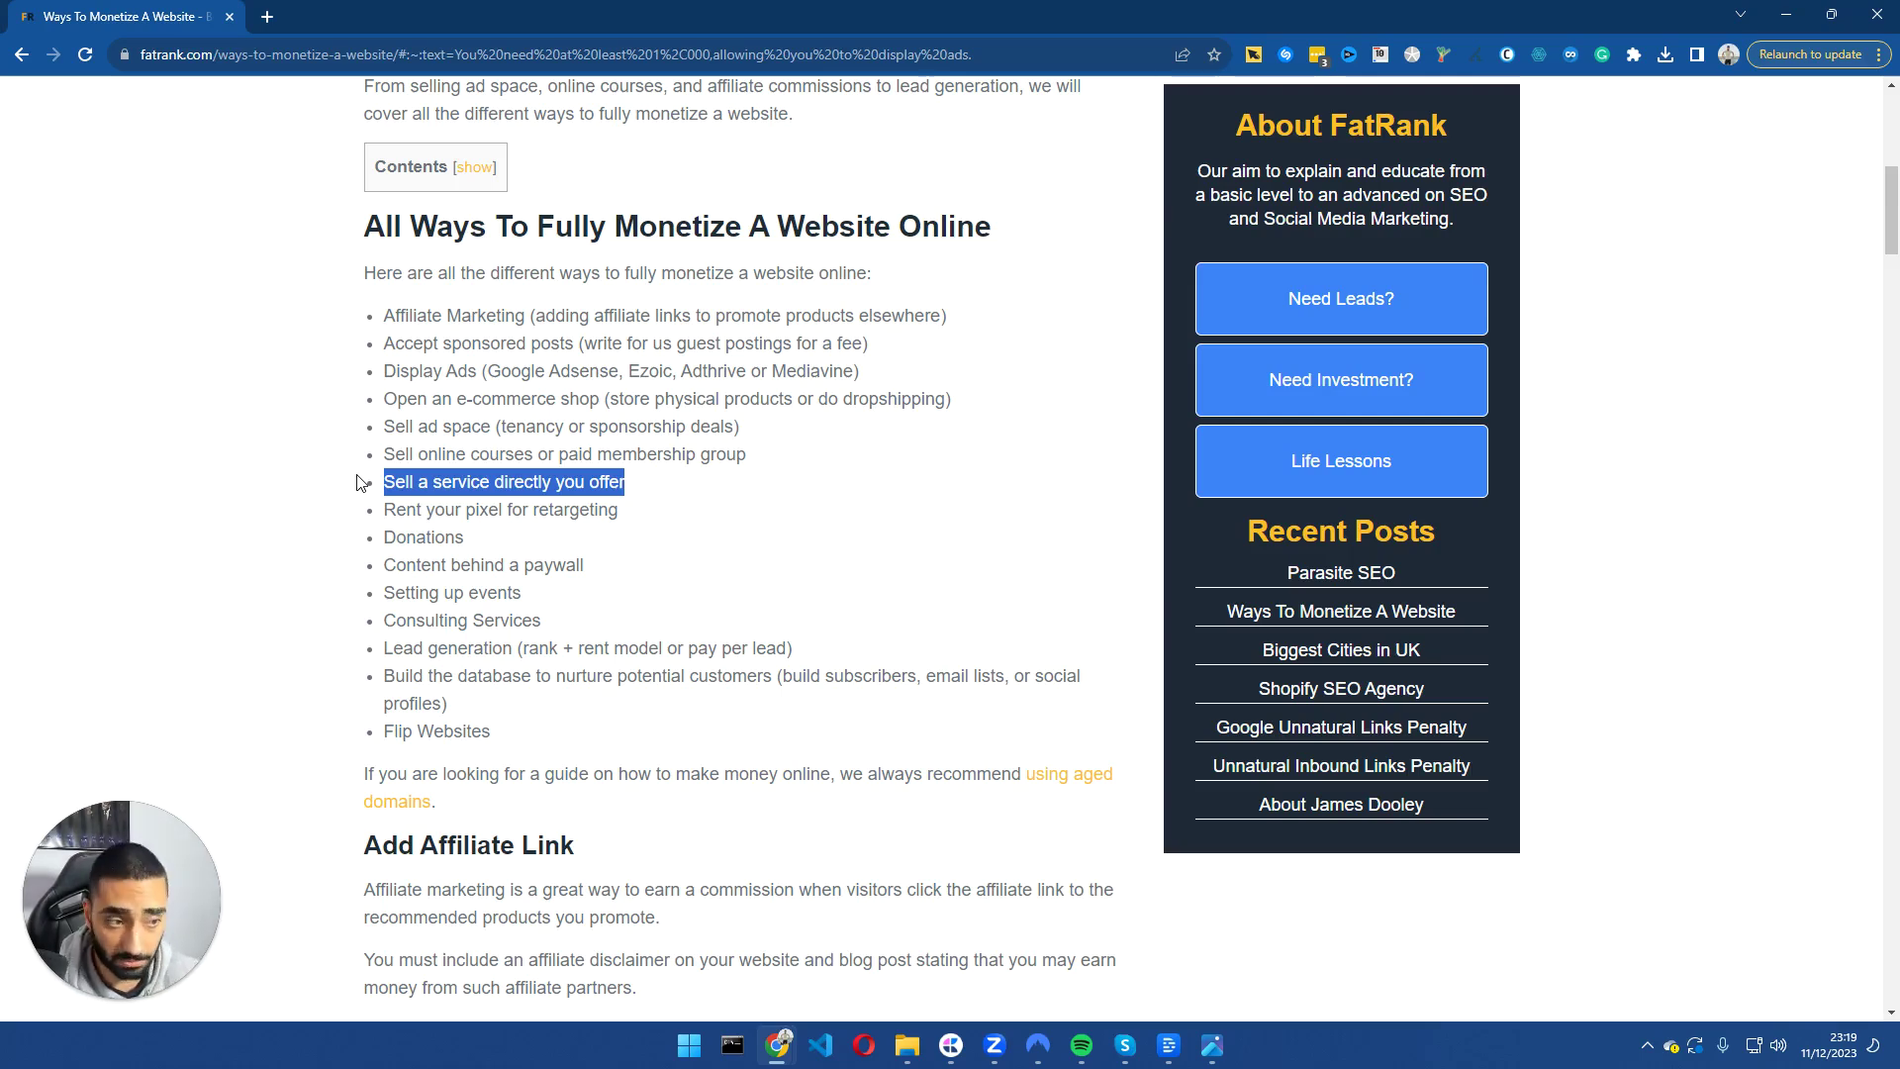
{"action": "left_click_drag", "start_coordinate": [381, 537], "coordinate": [500, 544]}
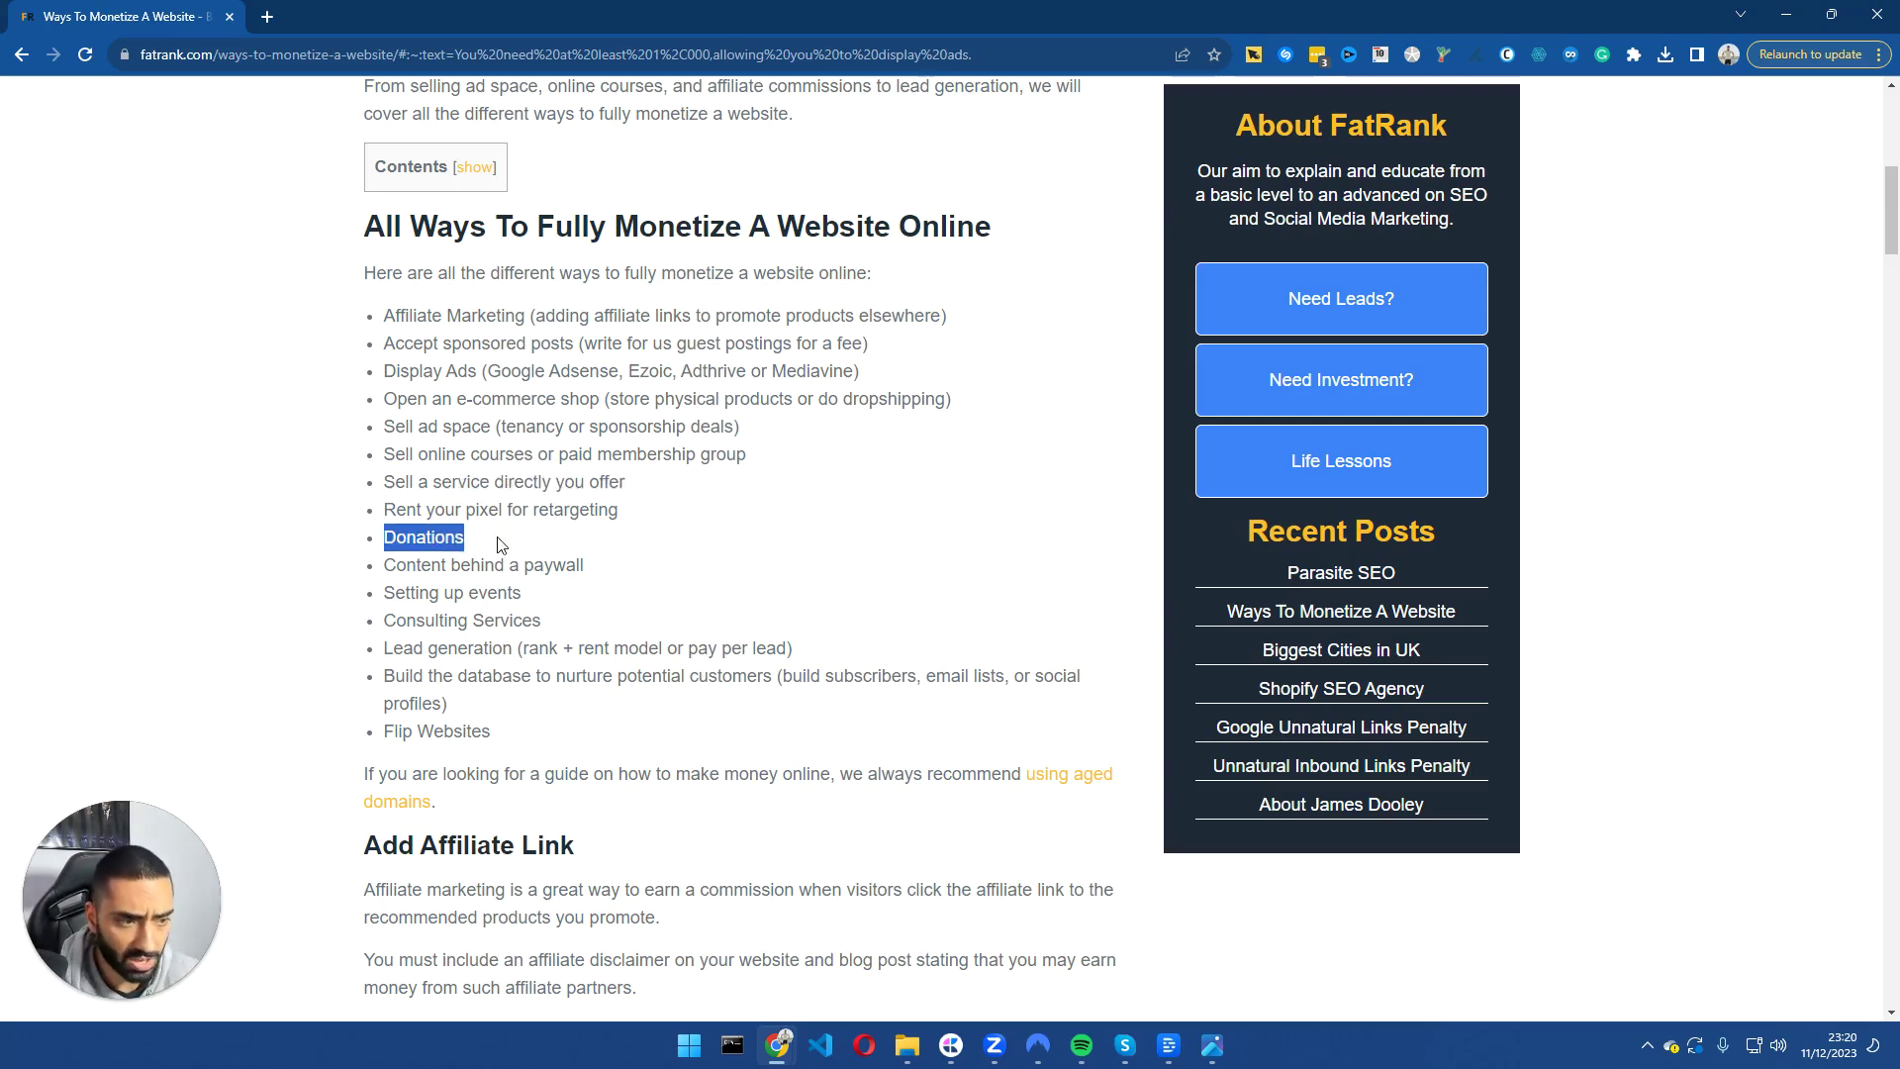
{"action": "left_click_drag", "start_coordinate": [384, 567], "coordinate": [593, 572]}
{"action": "scroll", "coordinate": [603, 581], "scroll_direction": "down", "scroll_amount": 1}
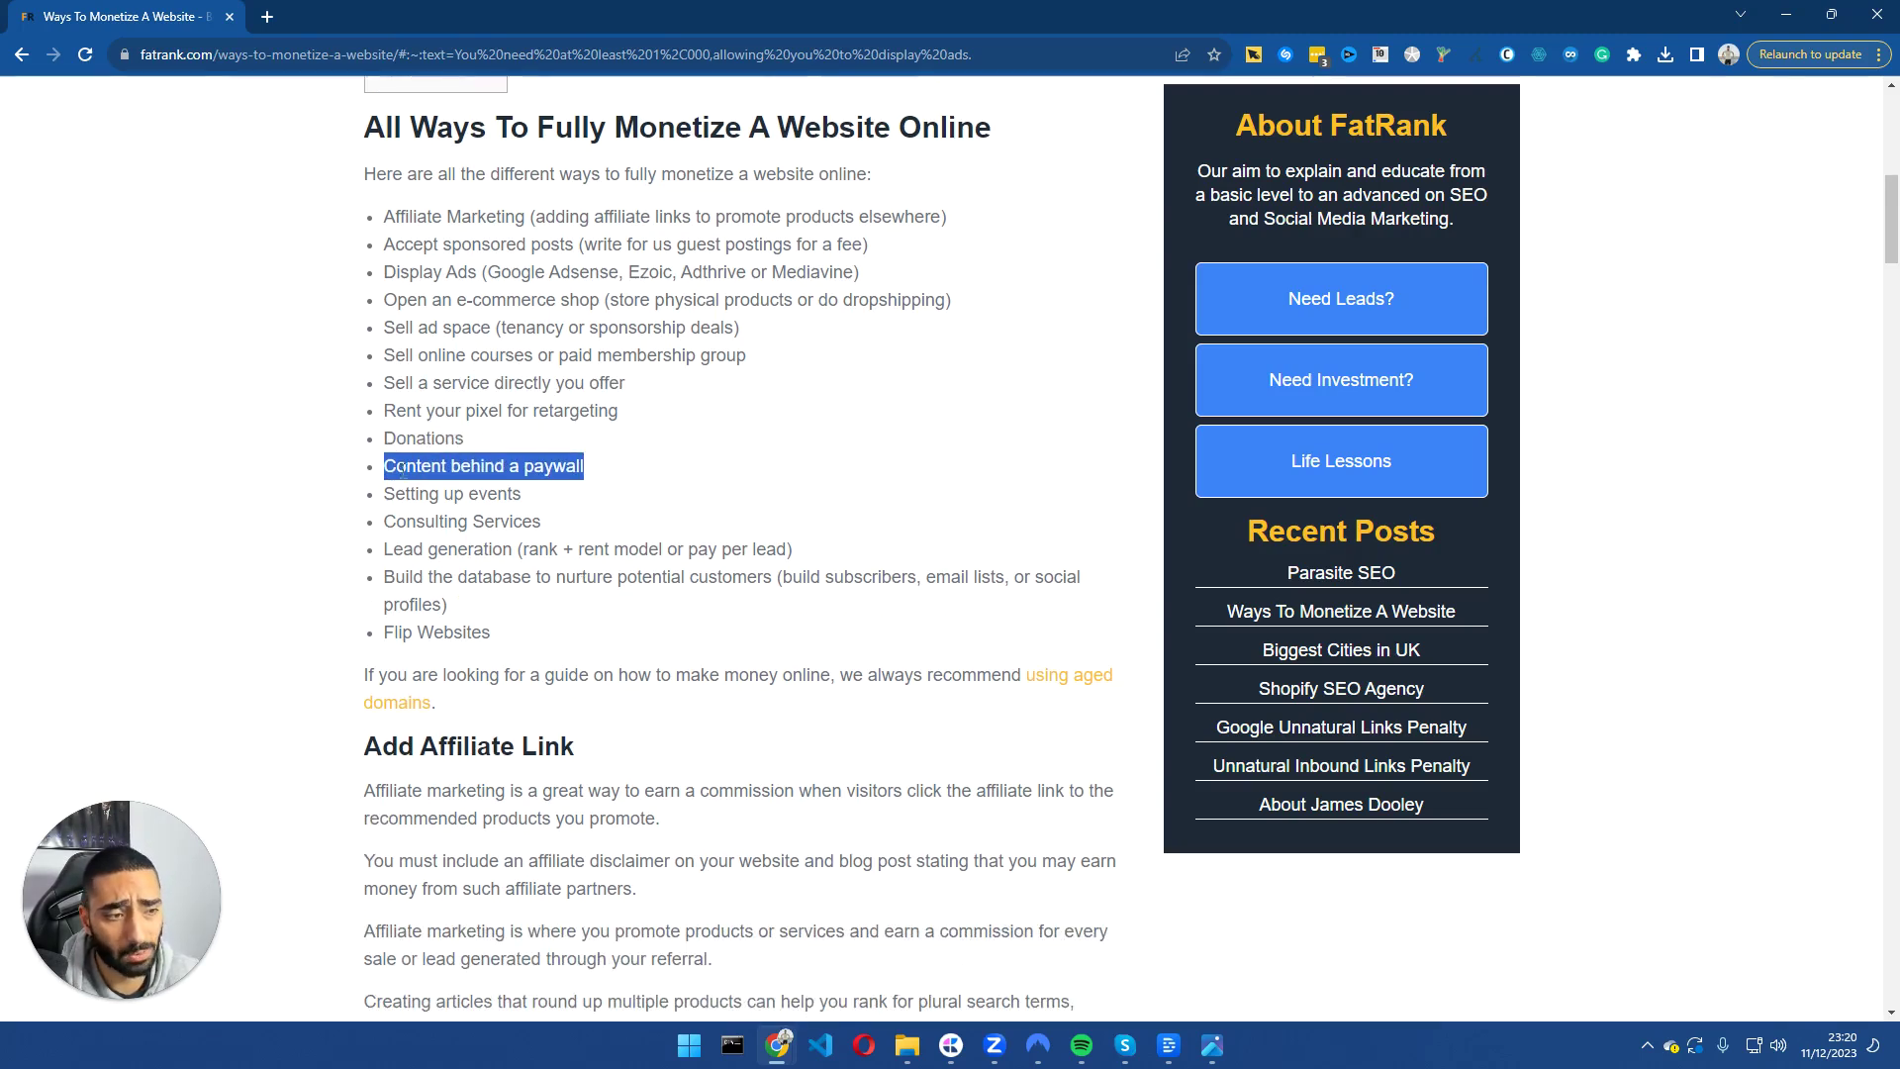
{"action": "left_click_drag", "start_coordinate": [395, 492], "coordinate": [522, 505]}
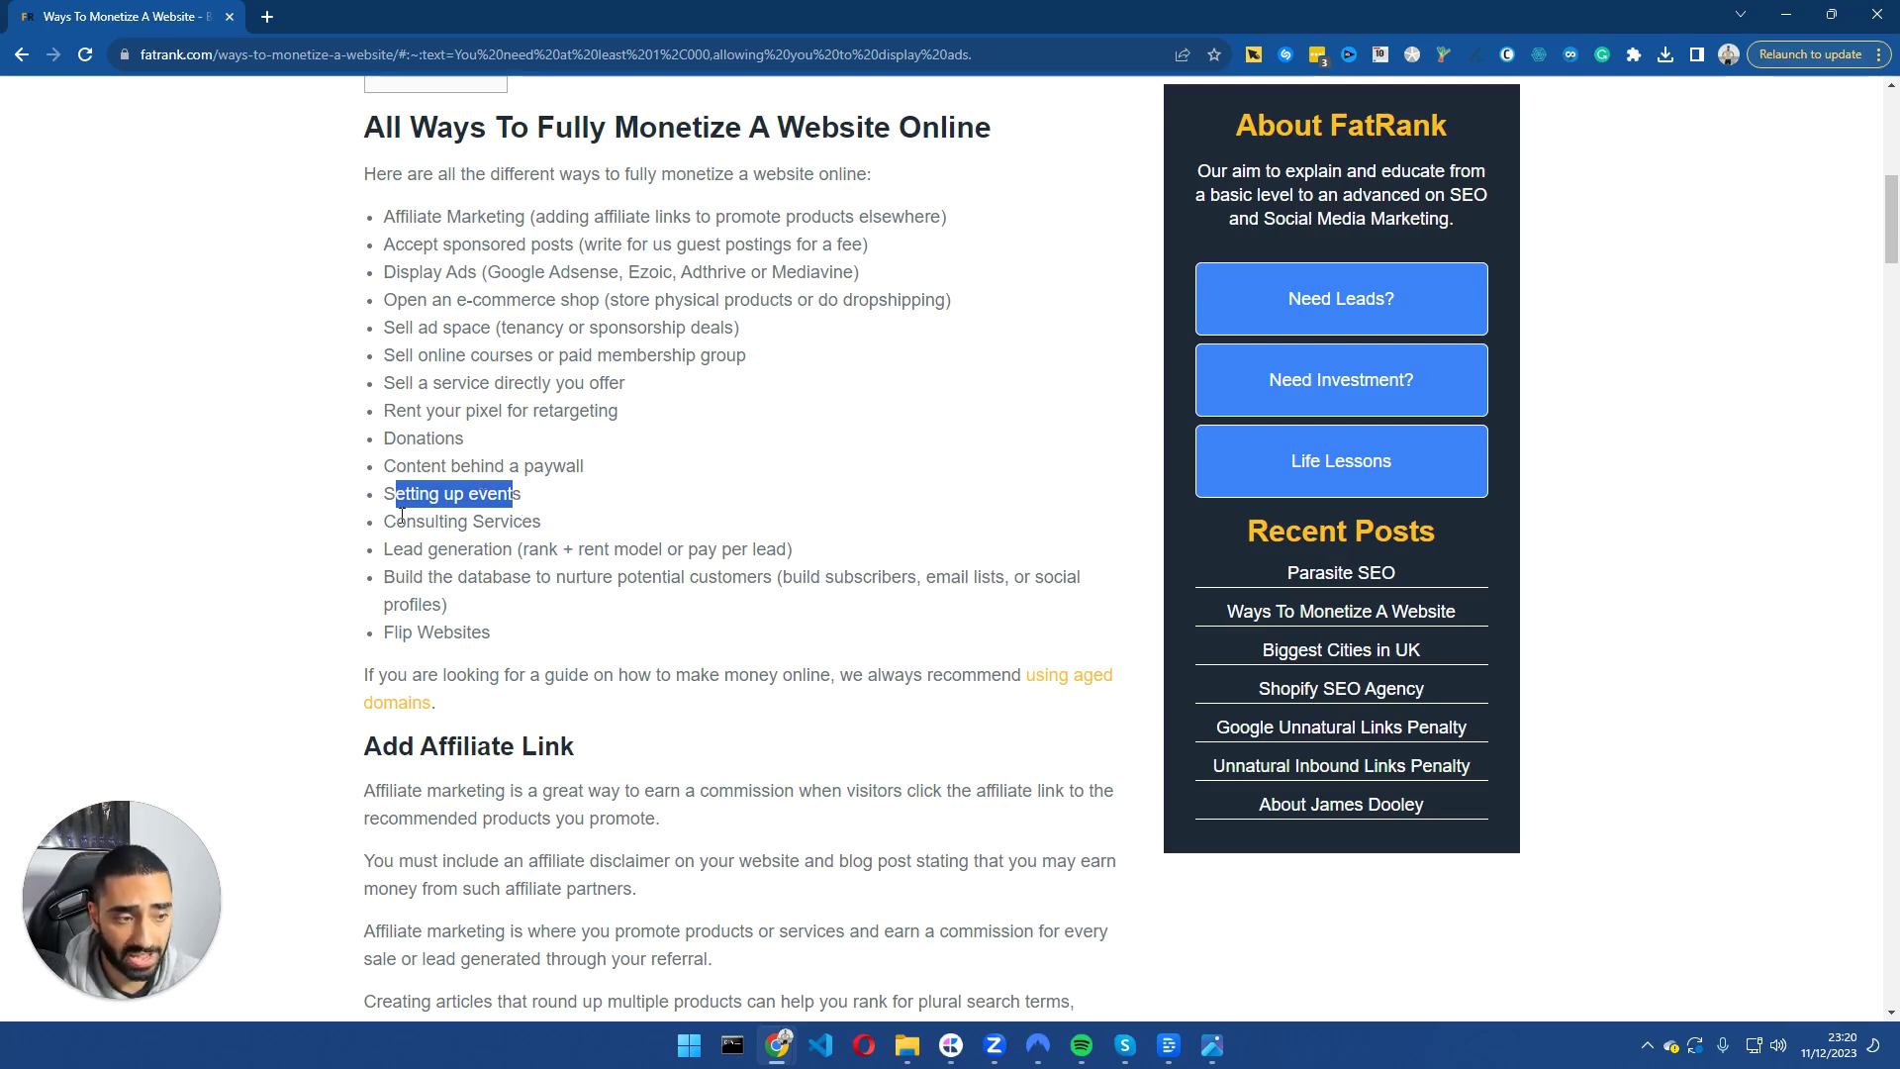
{"action": "left_click_drag", "start_coordinate": [395, 521], "coordinate": [544, 524]}
{"action": "left_click_drag", "start_coordinate": [394, 549], "coordinate": [793, 561]}
{"action": "triple_click", "coordinate": [447, 554]}
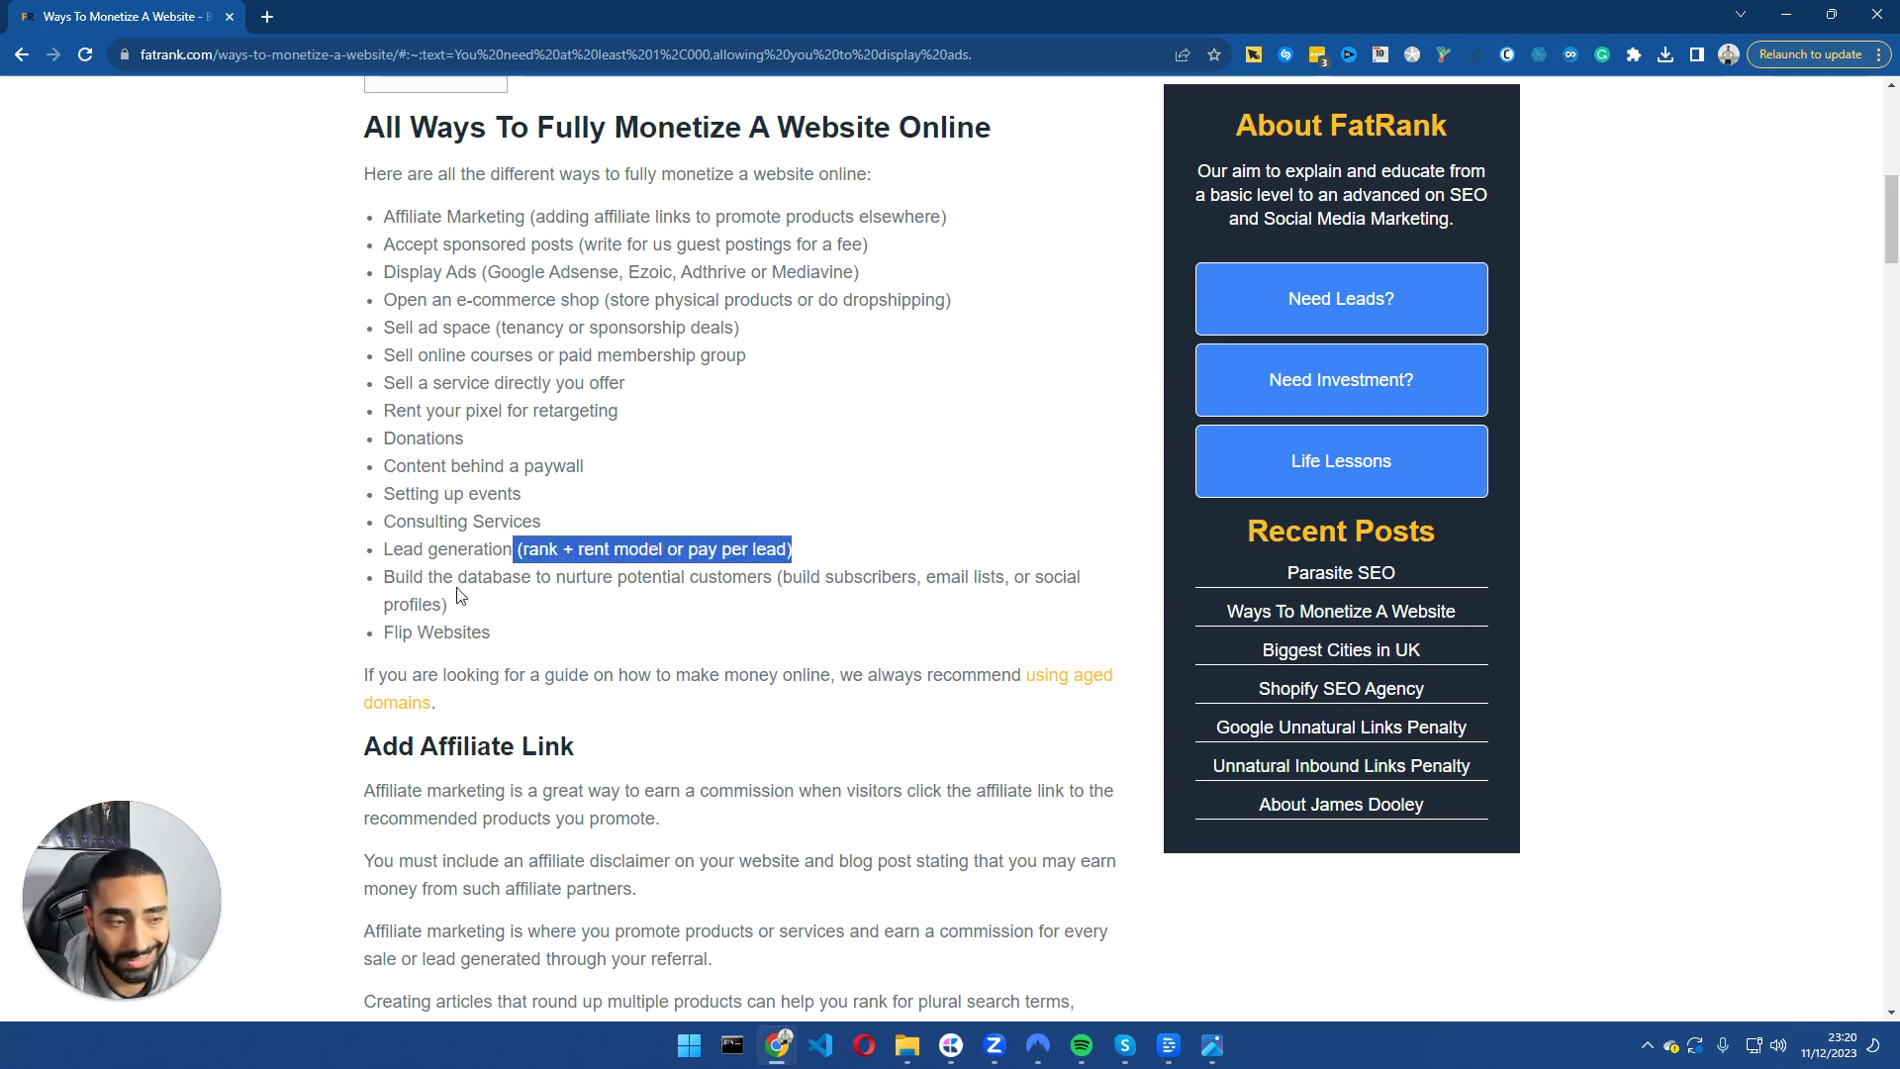
{"action": "left_click_drag", "start_coordinate": [384, 577], "coordinate": [1044, 576]}
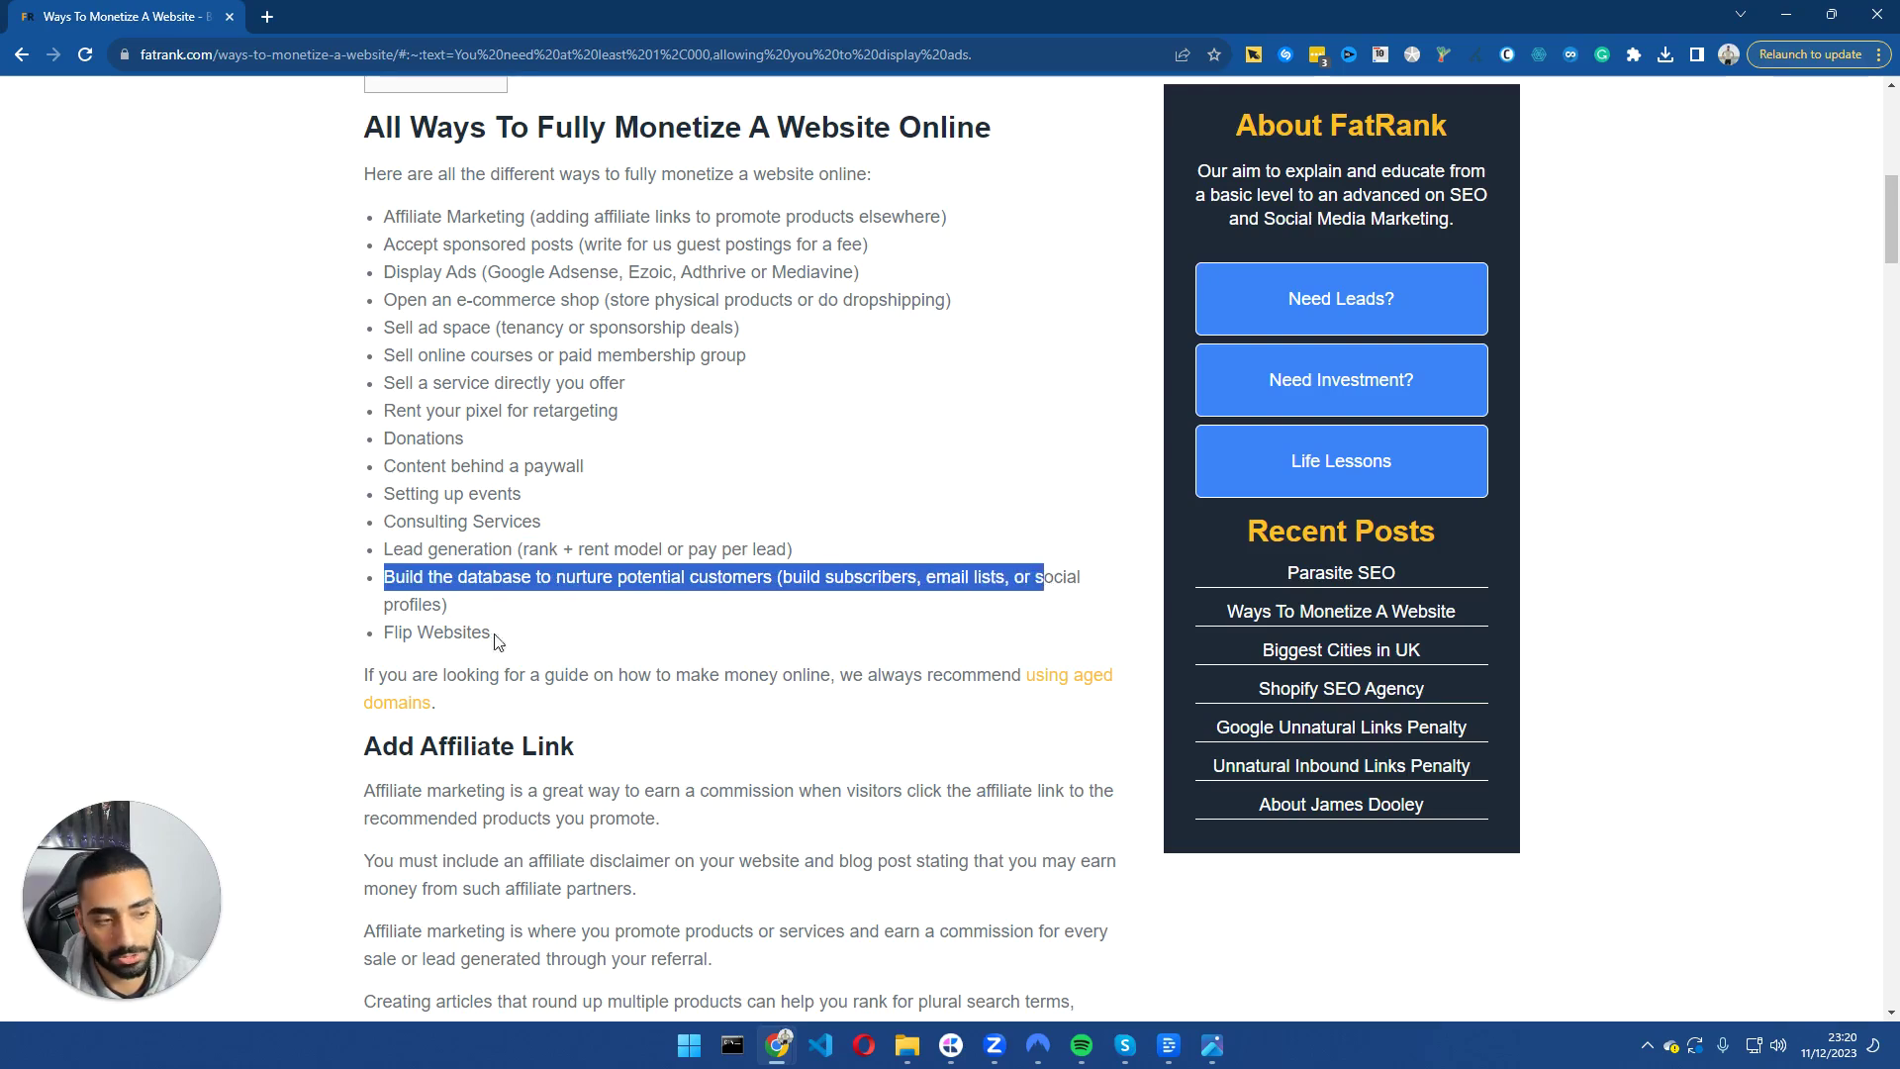
{"action": "left_click_drag", "start_coordinate": [385, 632], "coordinate": [507, 631]}
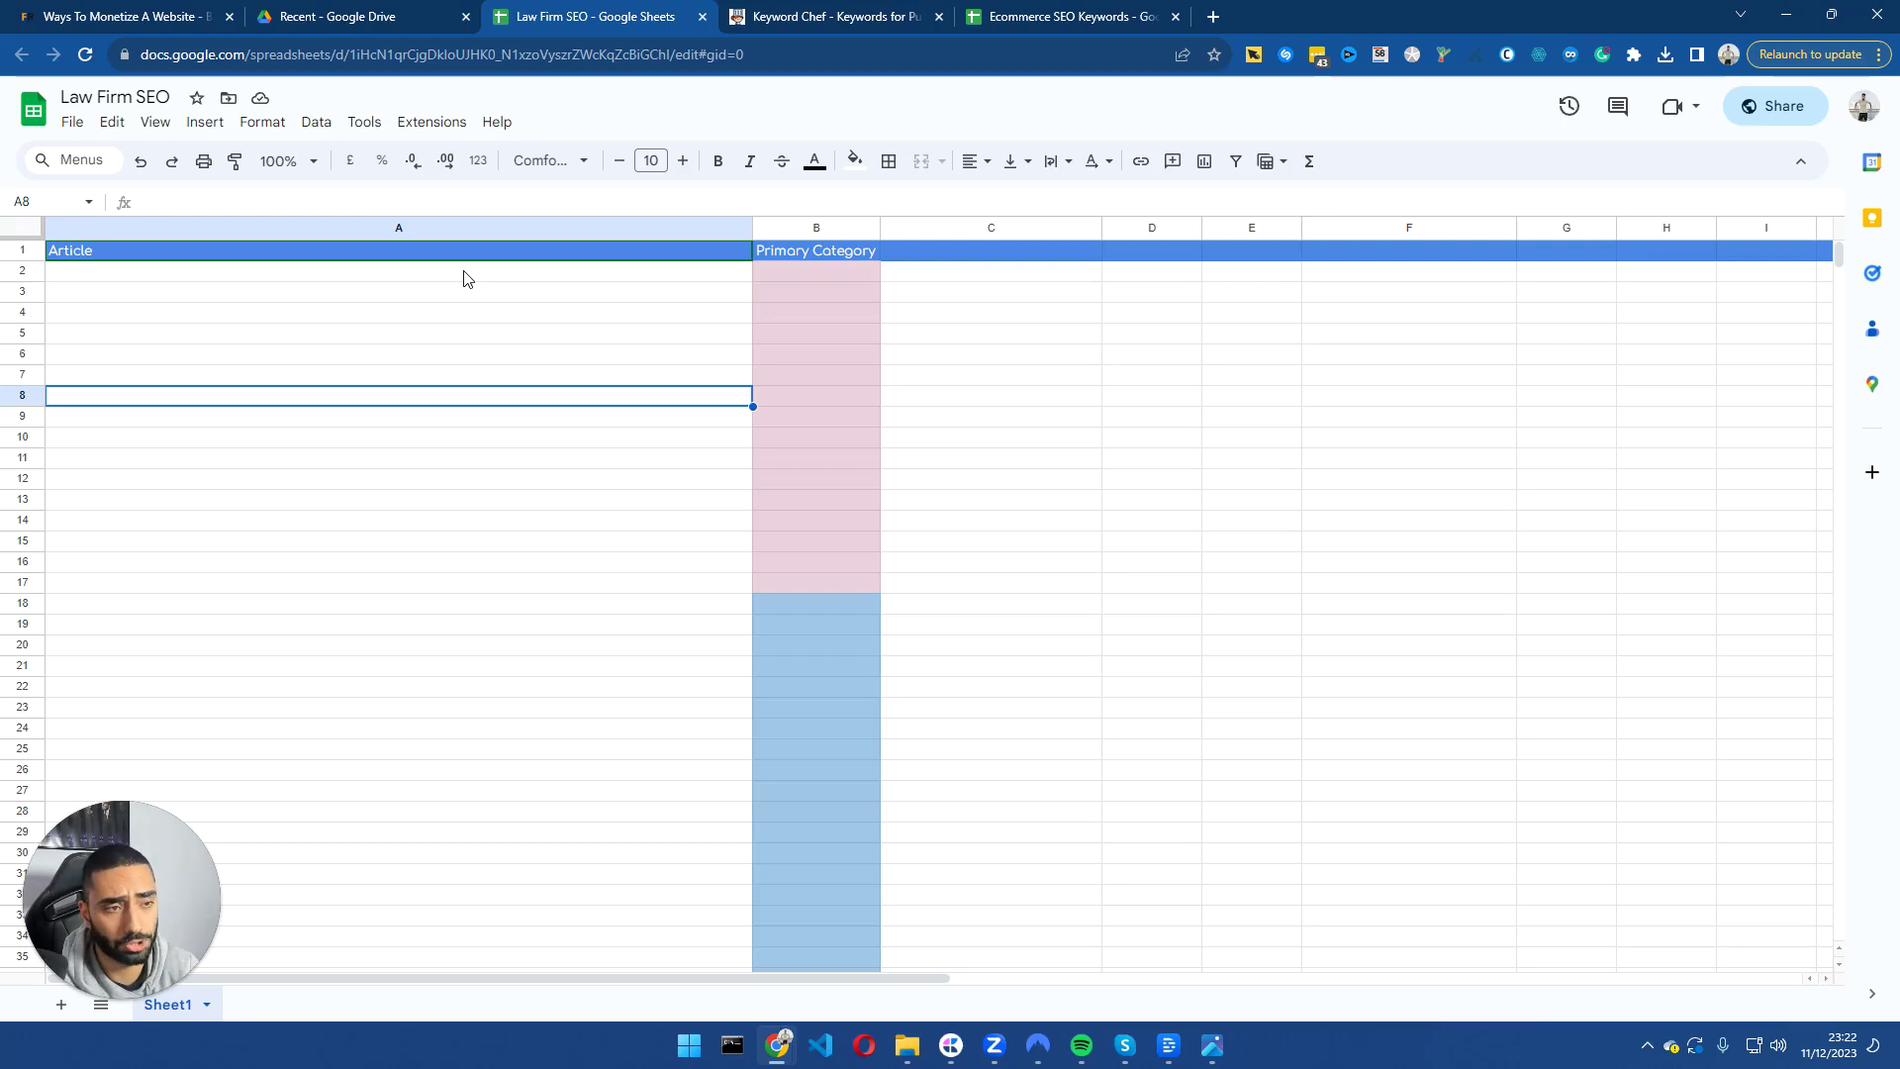
Select A3:A20 in the empty Law Firm SEO sheet, then move over to the Keyword Chef tab.
{"action": "left_click_drag", "start_coordinate": [467, 287], "coordinate": [584, 644]}
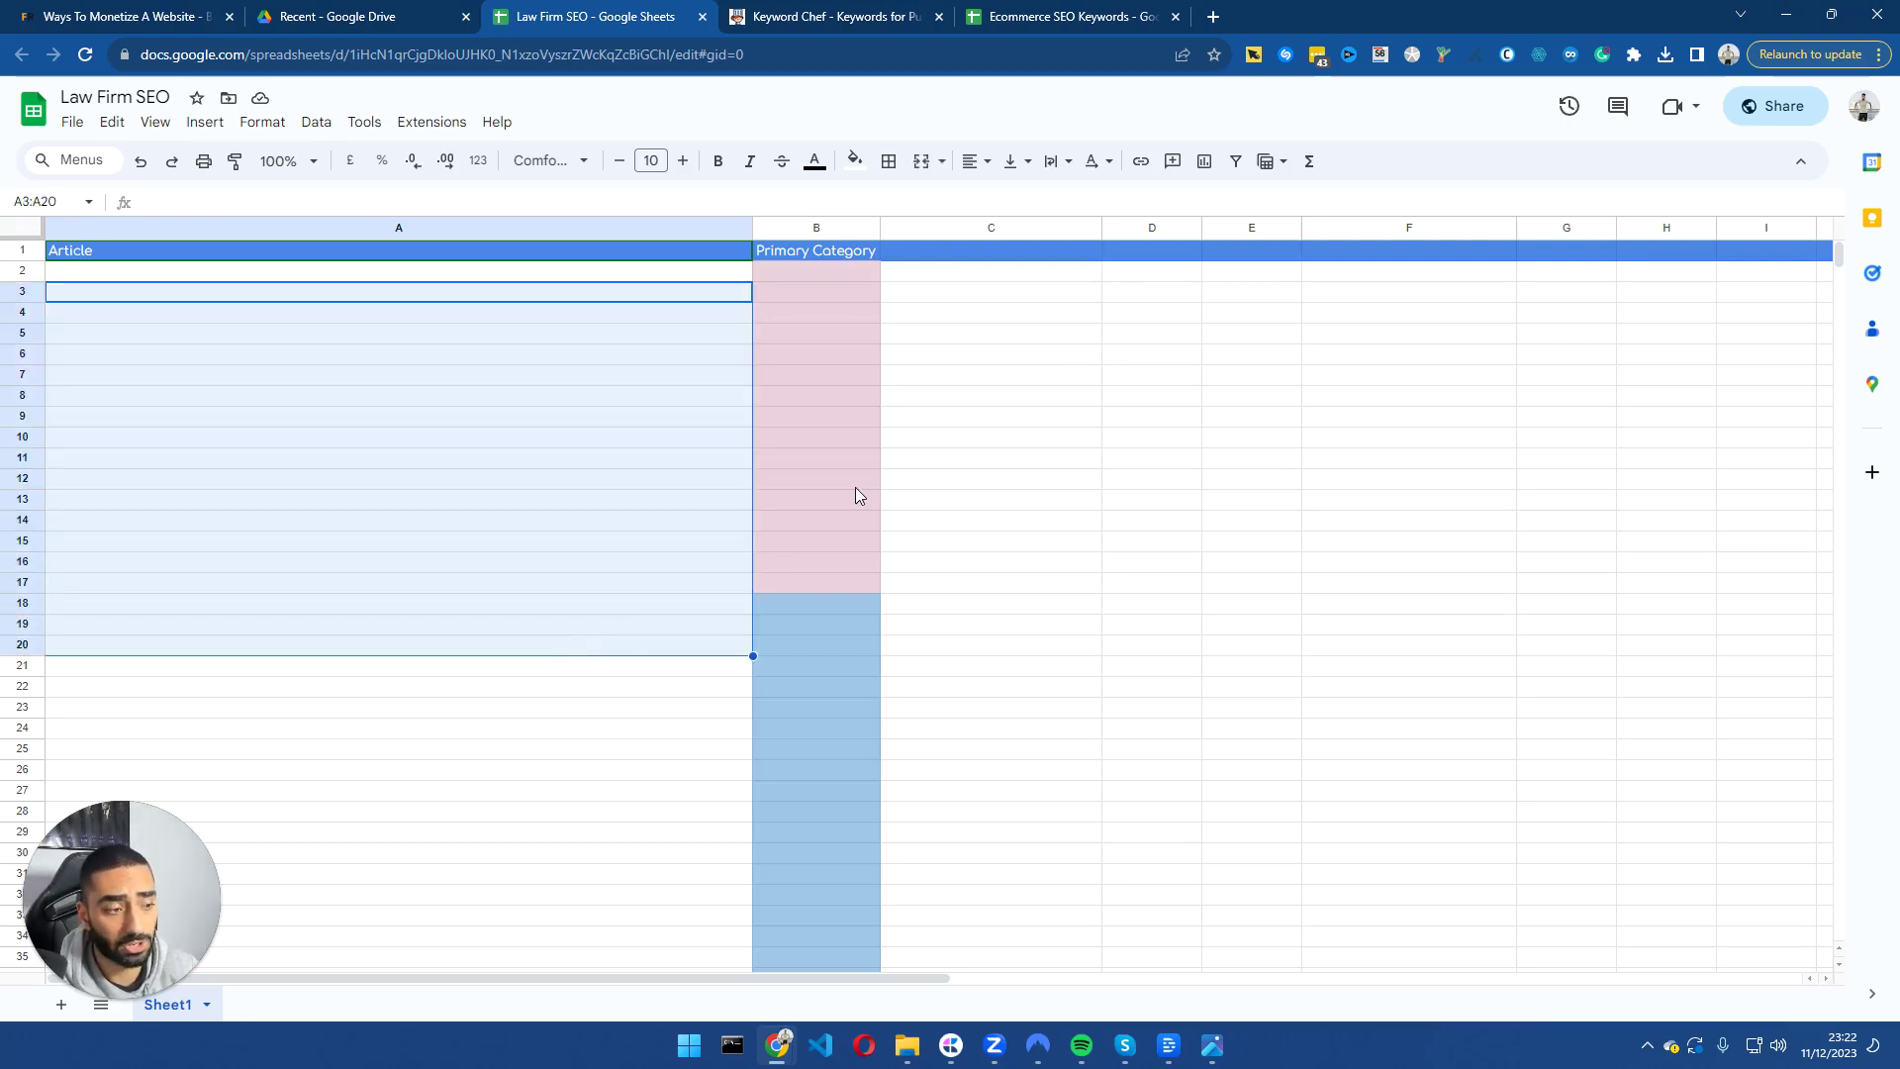
{"action": "scroll", "coordinate": [856, 495], "scroll_direction": "down", "scroll_amount": 4}
{"action": "scroll", "coordinate": [855, 502], "scroll_direction": "up", "scroll_amount": 4}
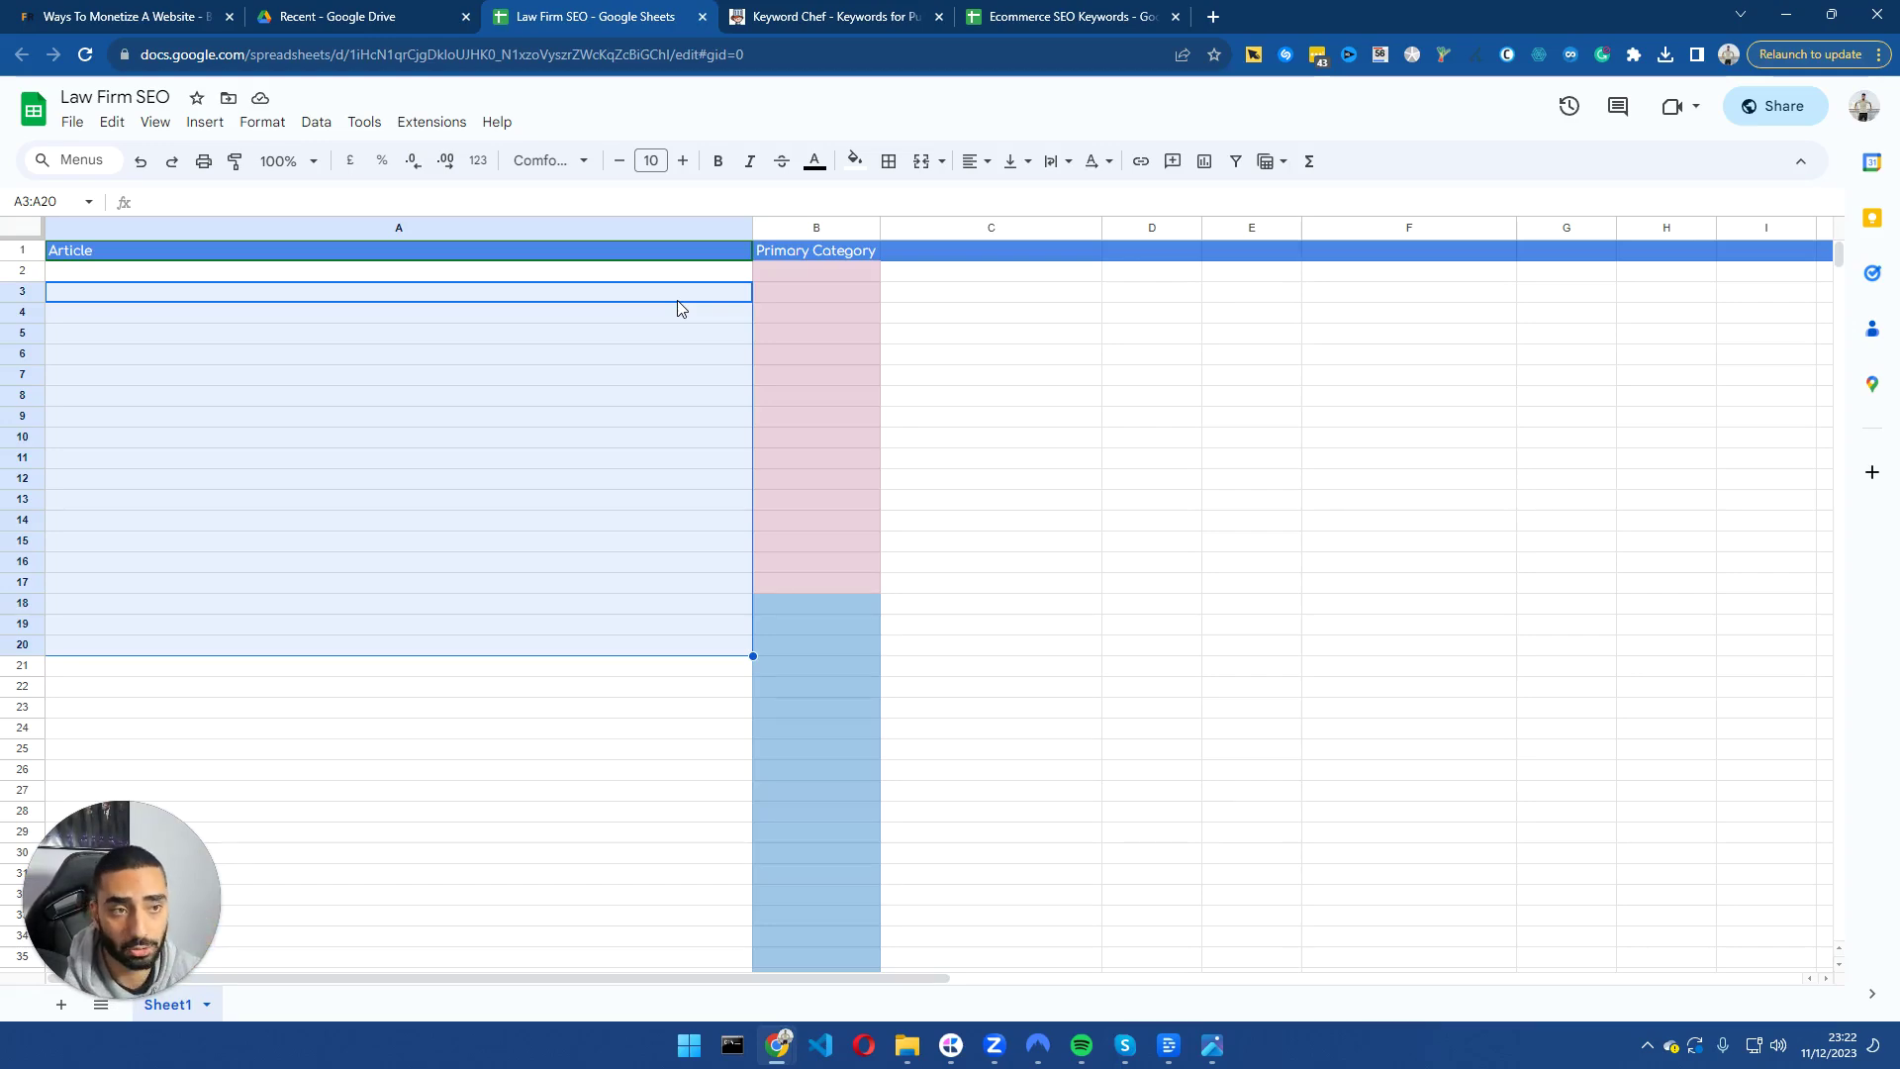
{"action": "key", "text": "ctrl+Tab"}
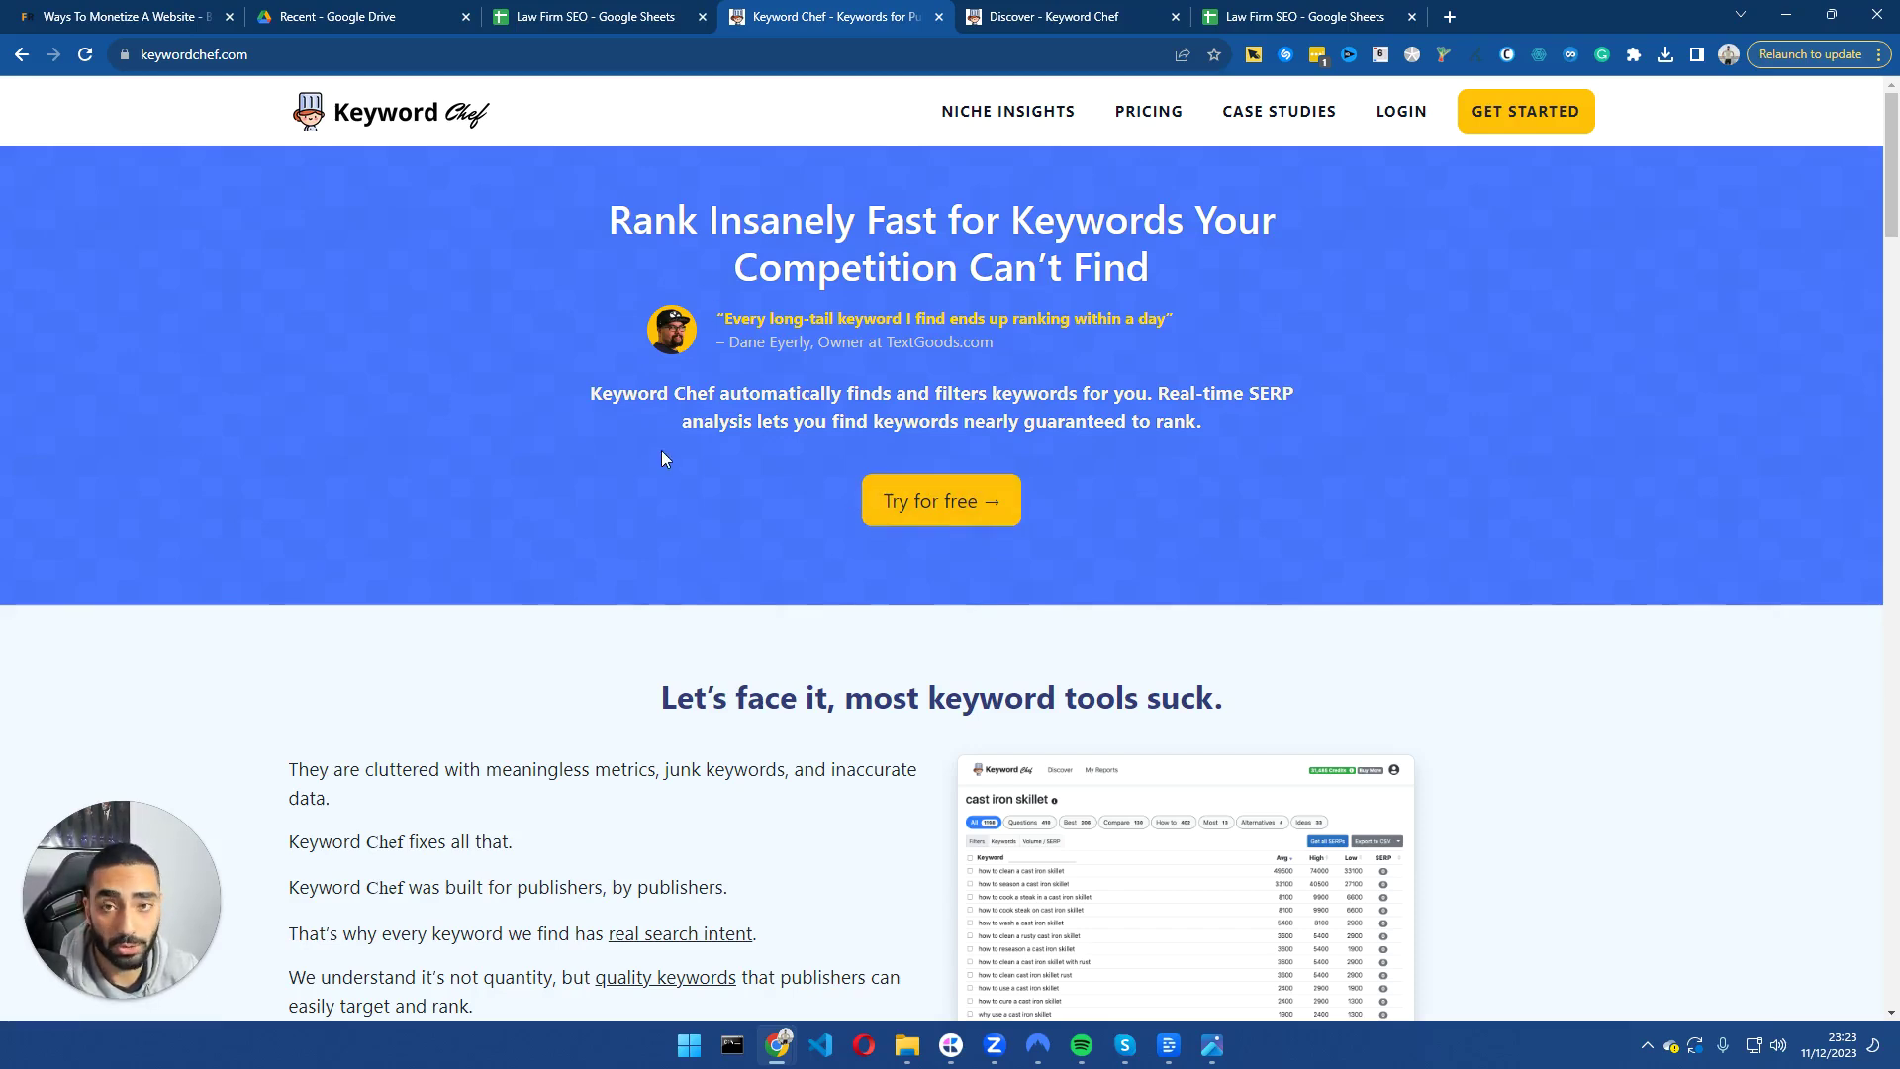
Look over Keyword Chef's plan pricing on the Buy Credits page.
{"action": "scroll", "coordinate": [664, 514], "scroll_direction": "down", "scroll_amount": 4}
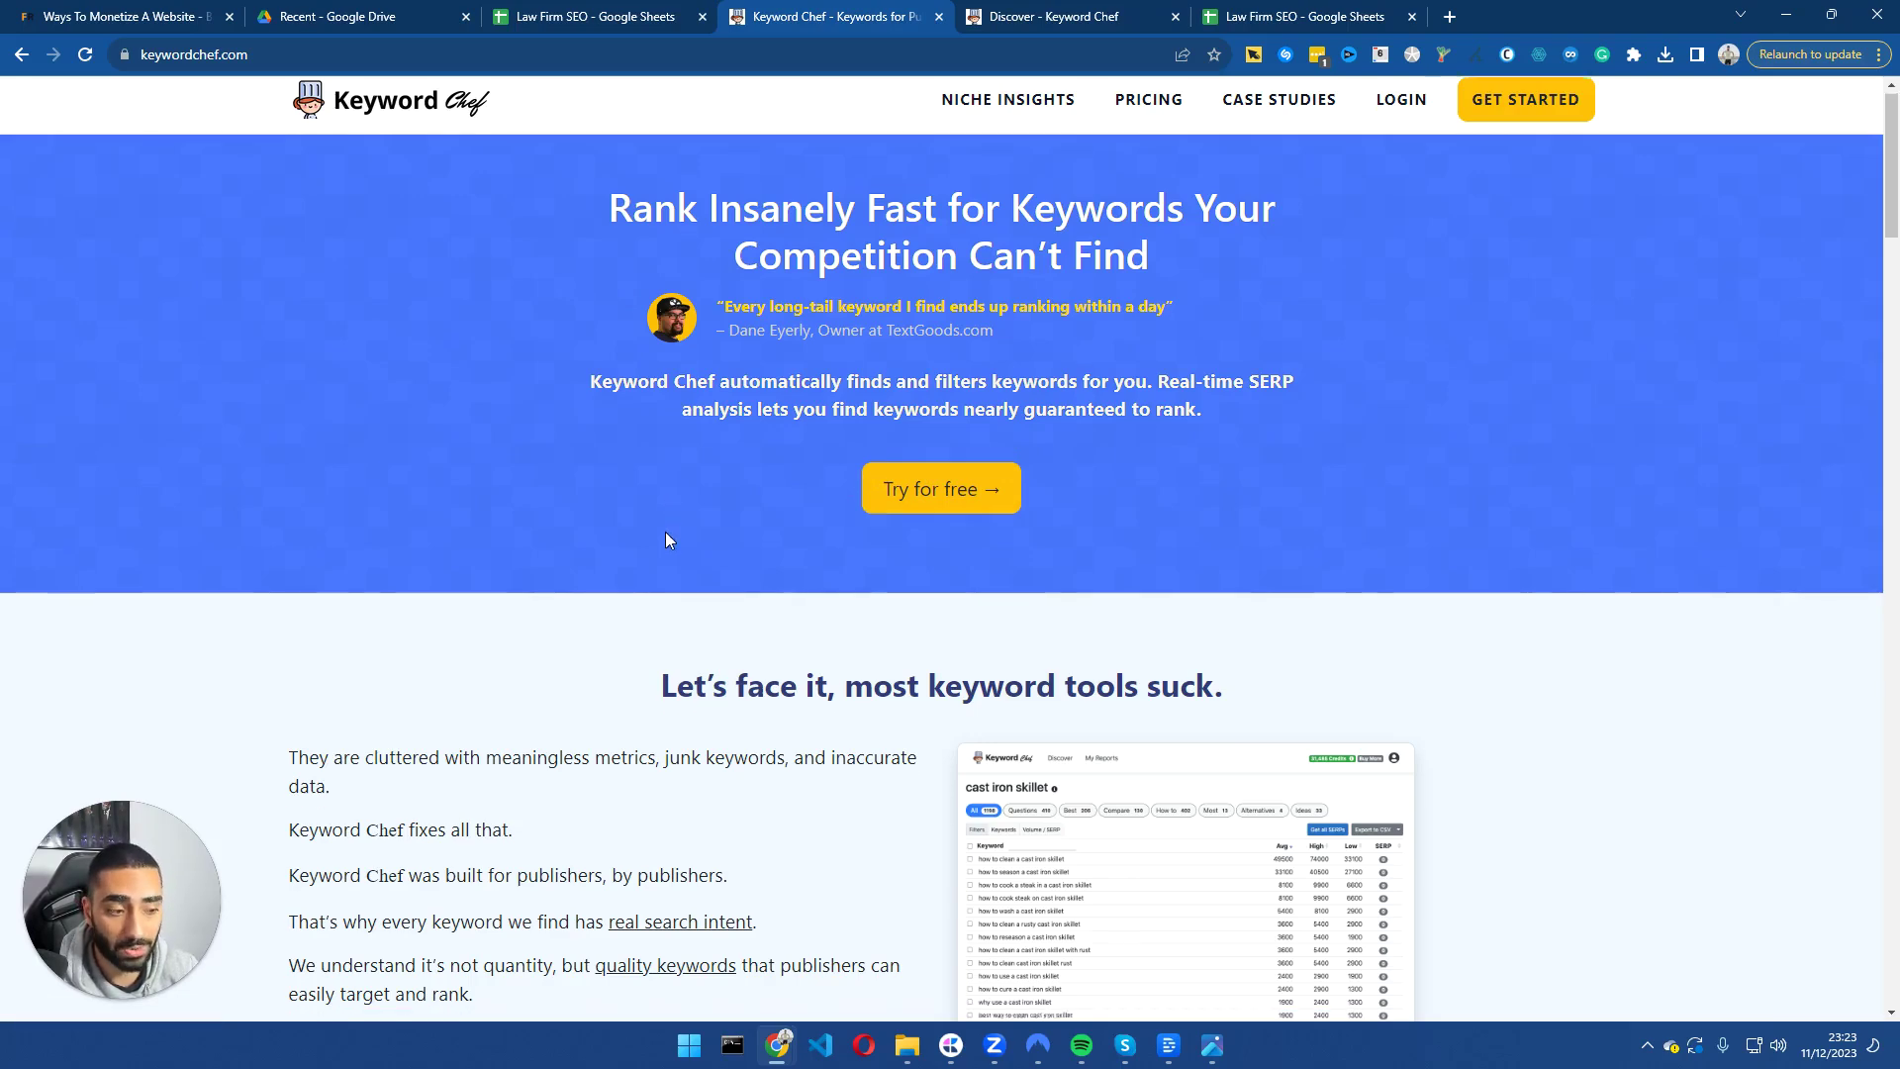
{"action": "scroll", "coordinate": [663, 549], "scroll_direction": "up", "scroll_amount": 4}
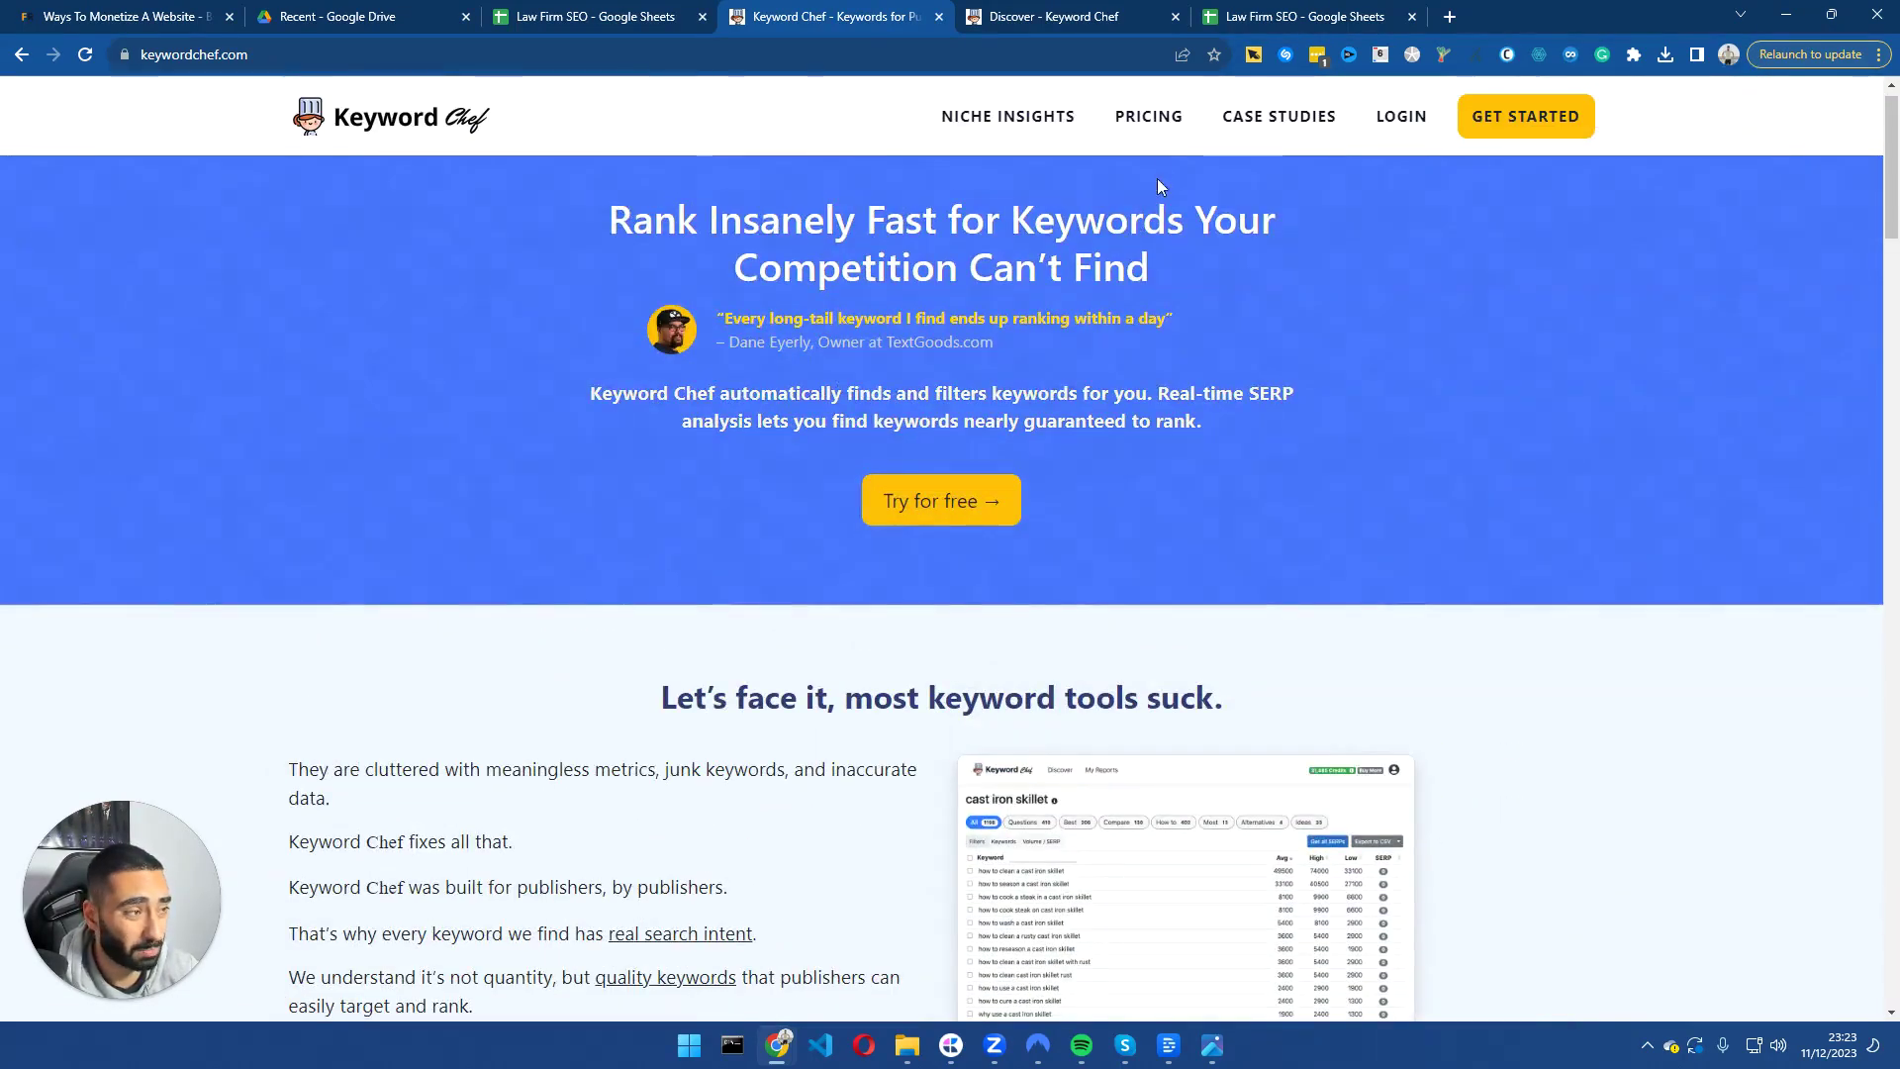
{"action": "left_click", "coordinate": [1146, 119]}
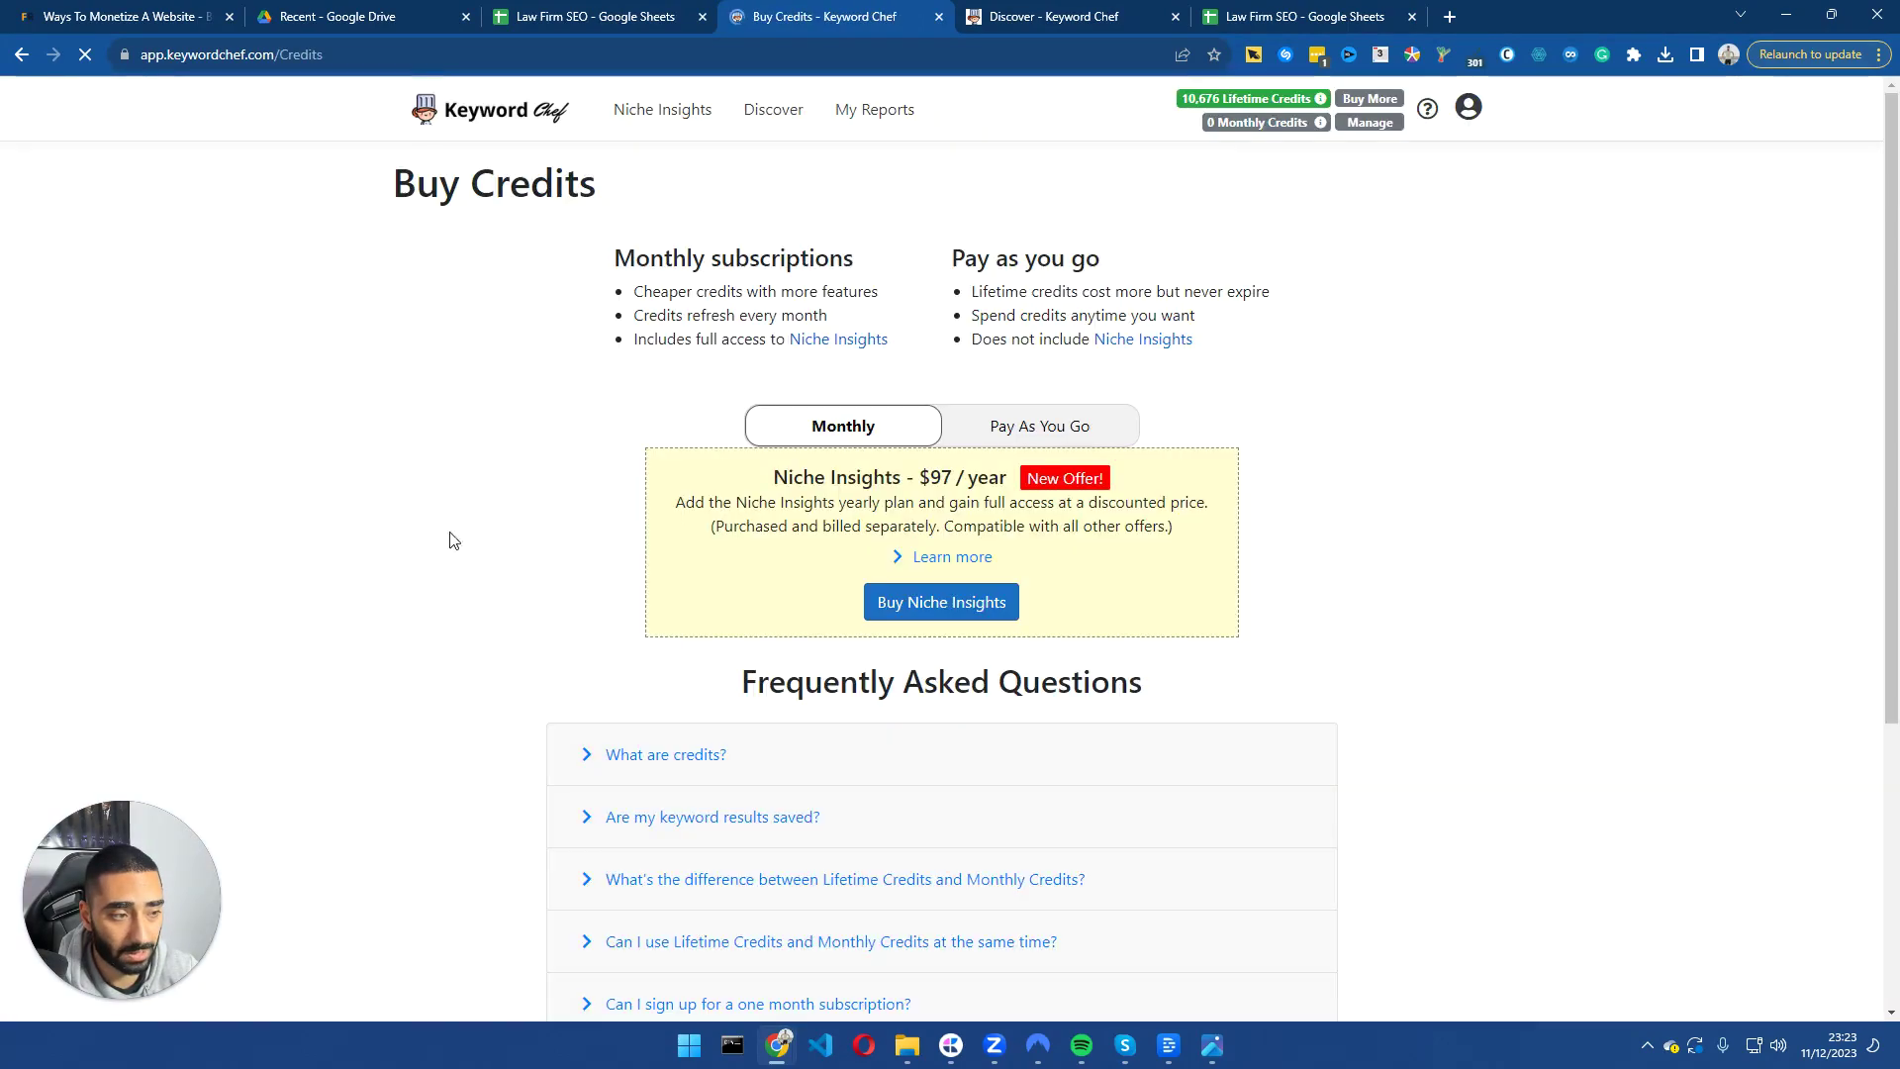
{"action": "left_click_drag", "start_coordinate": [913, 478], "coordinate": [1009, 479]}
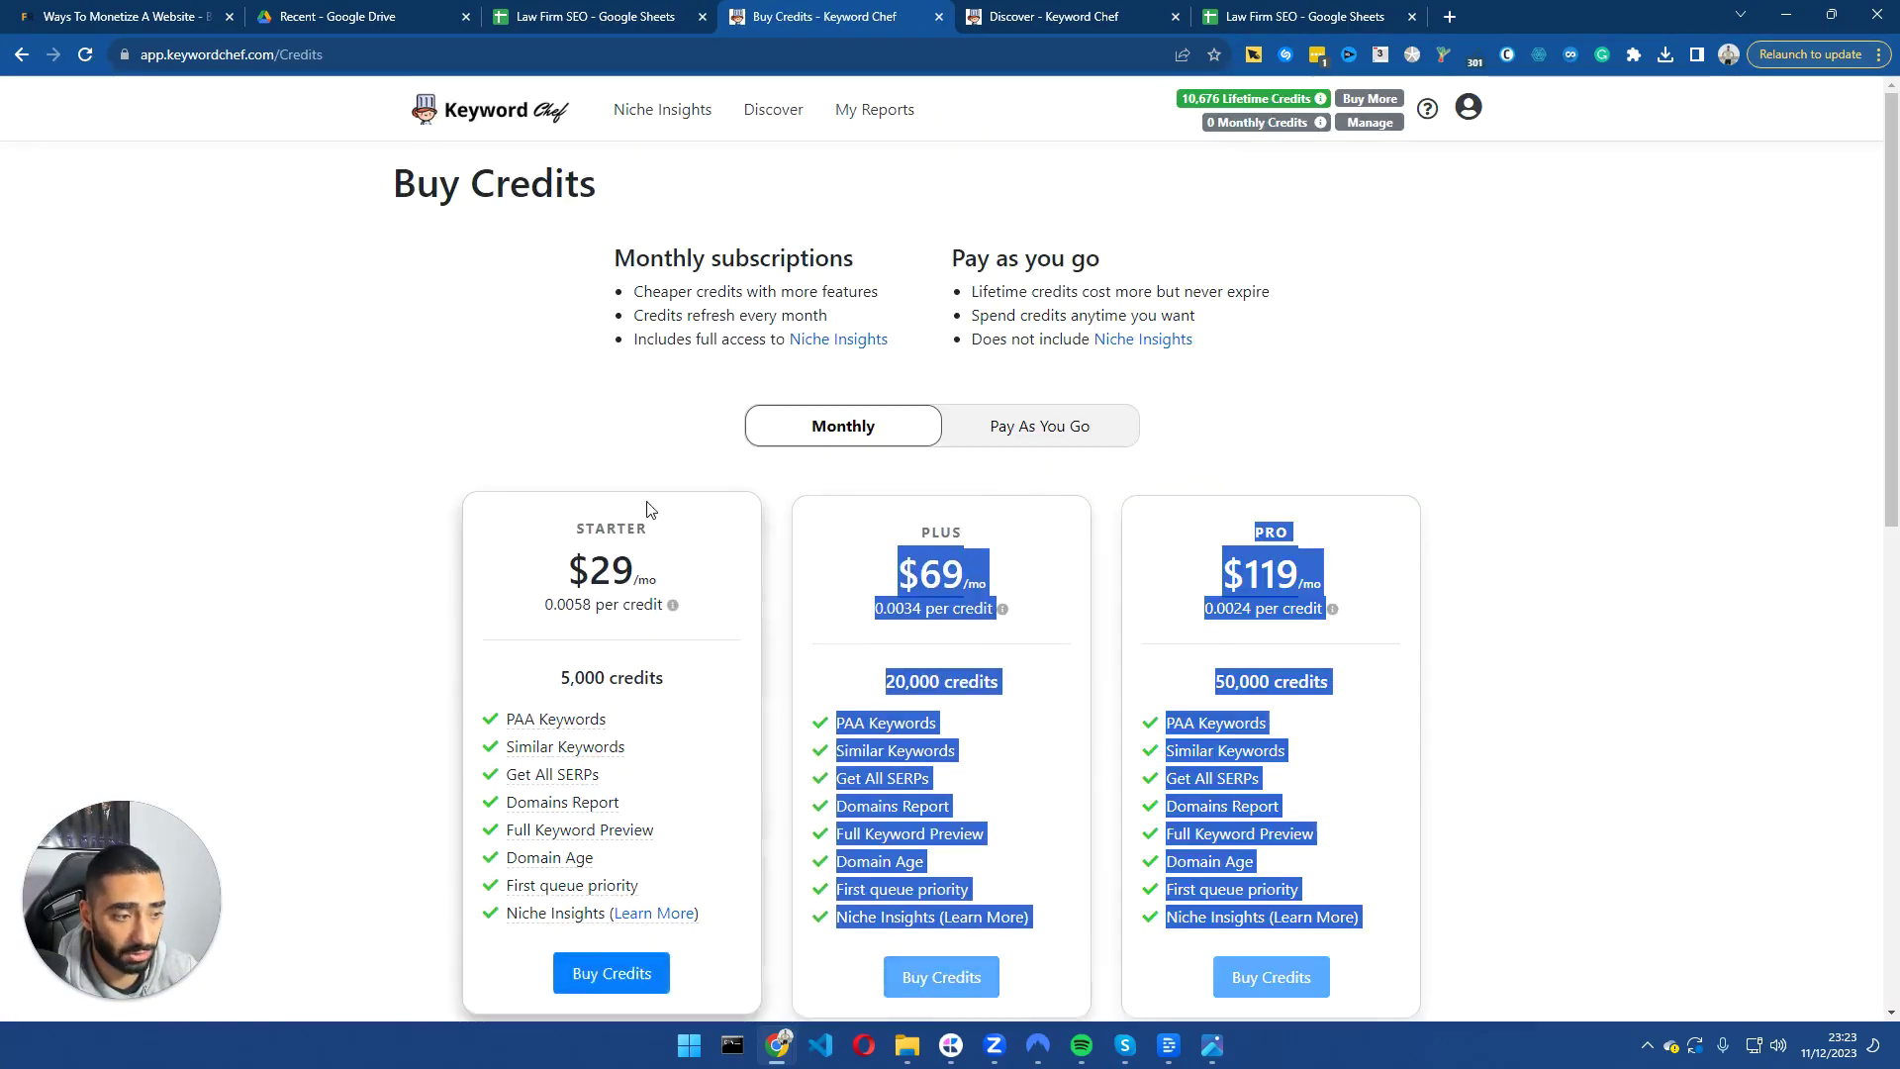
{"action": "left_click", "coordinate": [566, 452]}
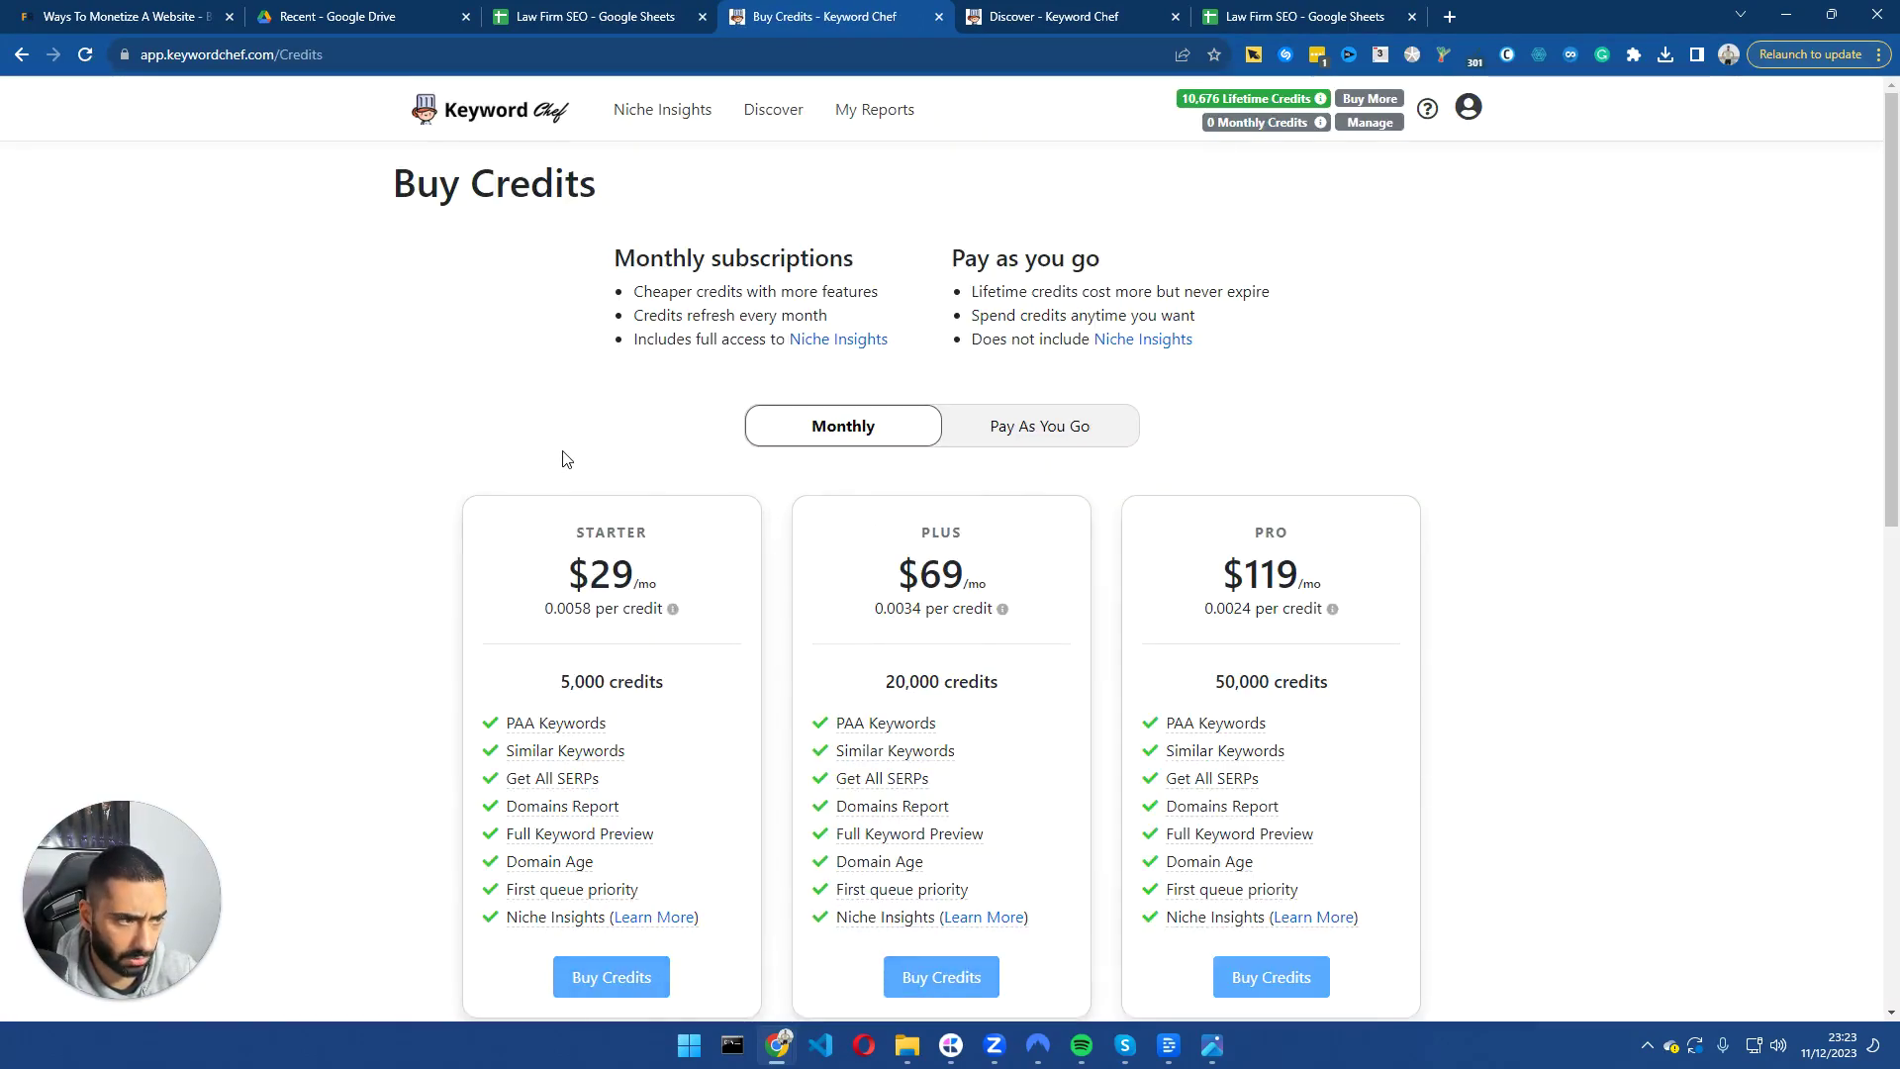
{"action": "scroll", "coordinate": [566, 458], "scroll_direction": "down", "scroll_amount": 3}
{"action": "left_click_drag", "start_coordinate": [567, 260], "coordinate": [666, 317]}
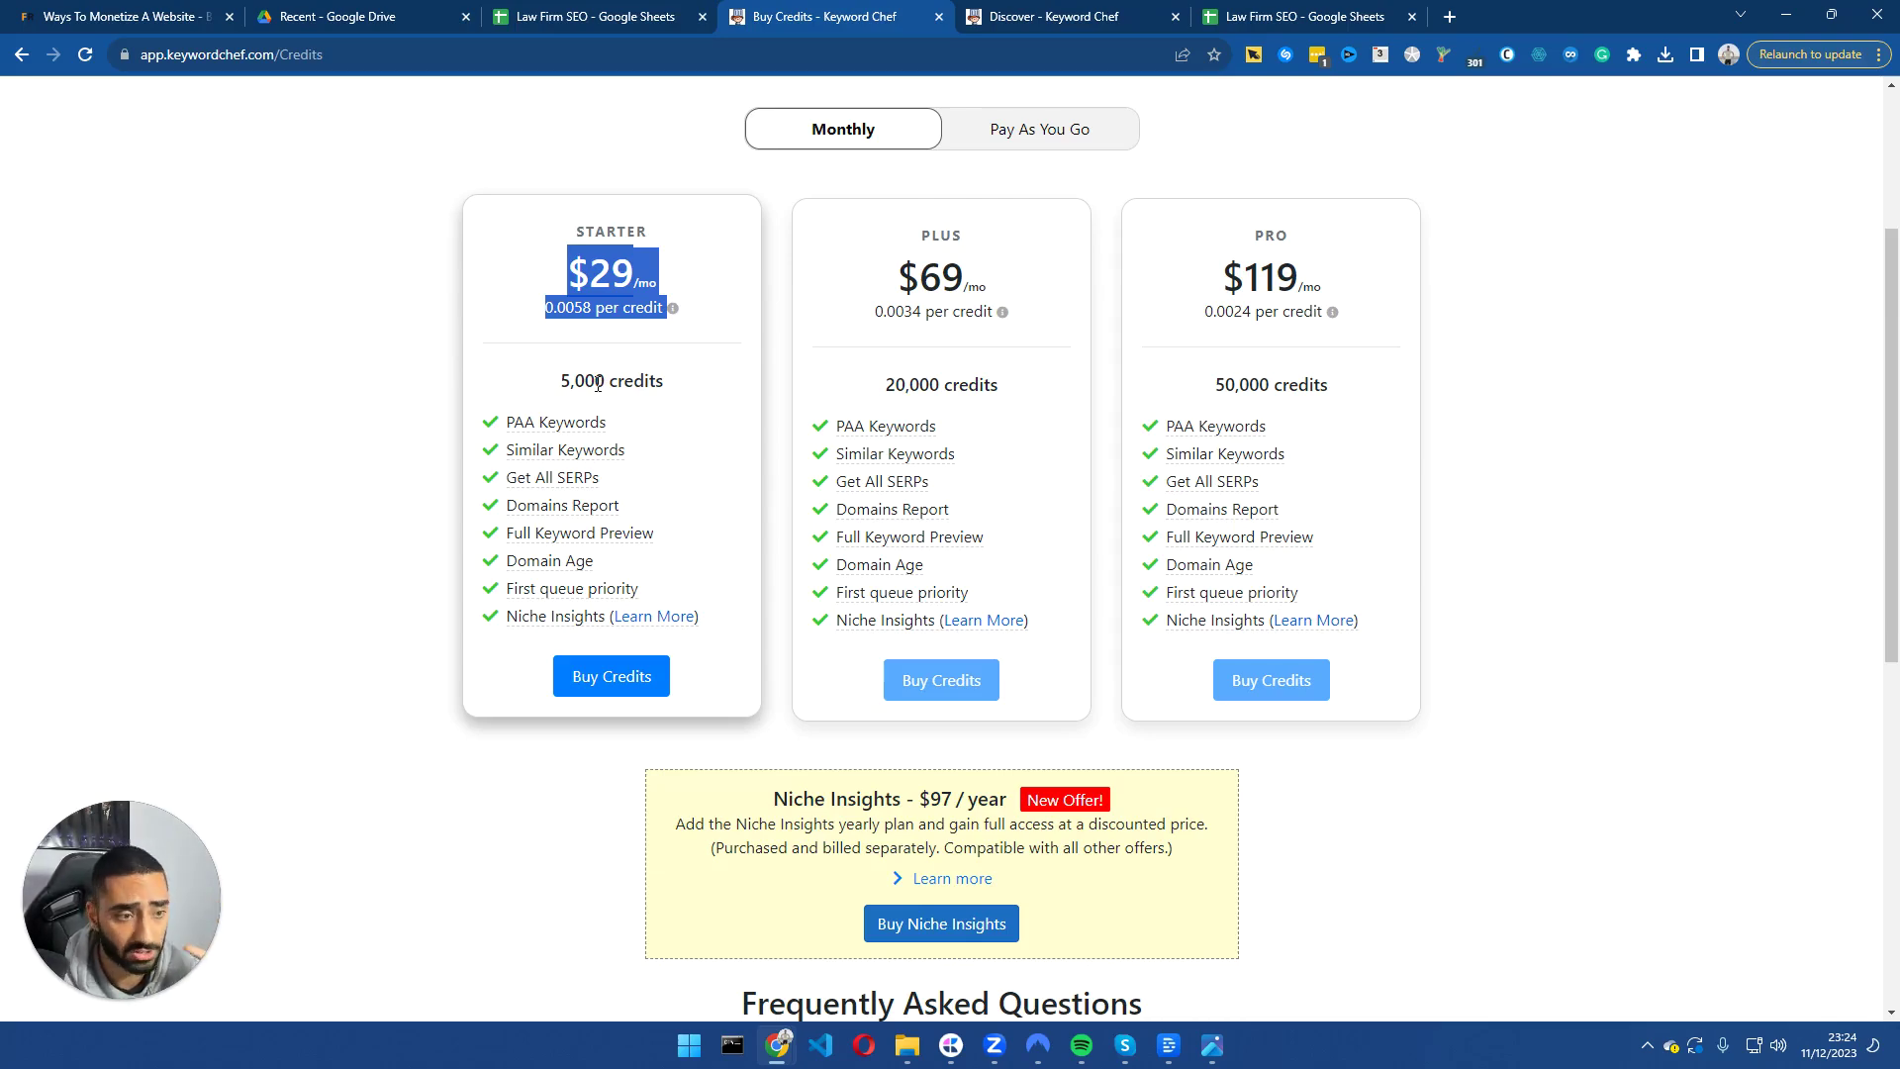
{"action": "scroll", "coordinate": [441, 474], "scroll_direction": "up", "scroll_amount": 3}
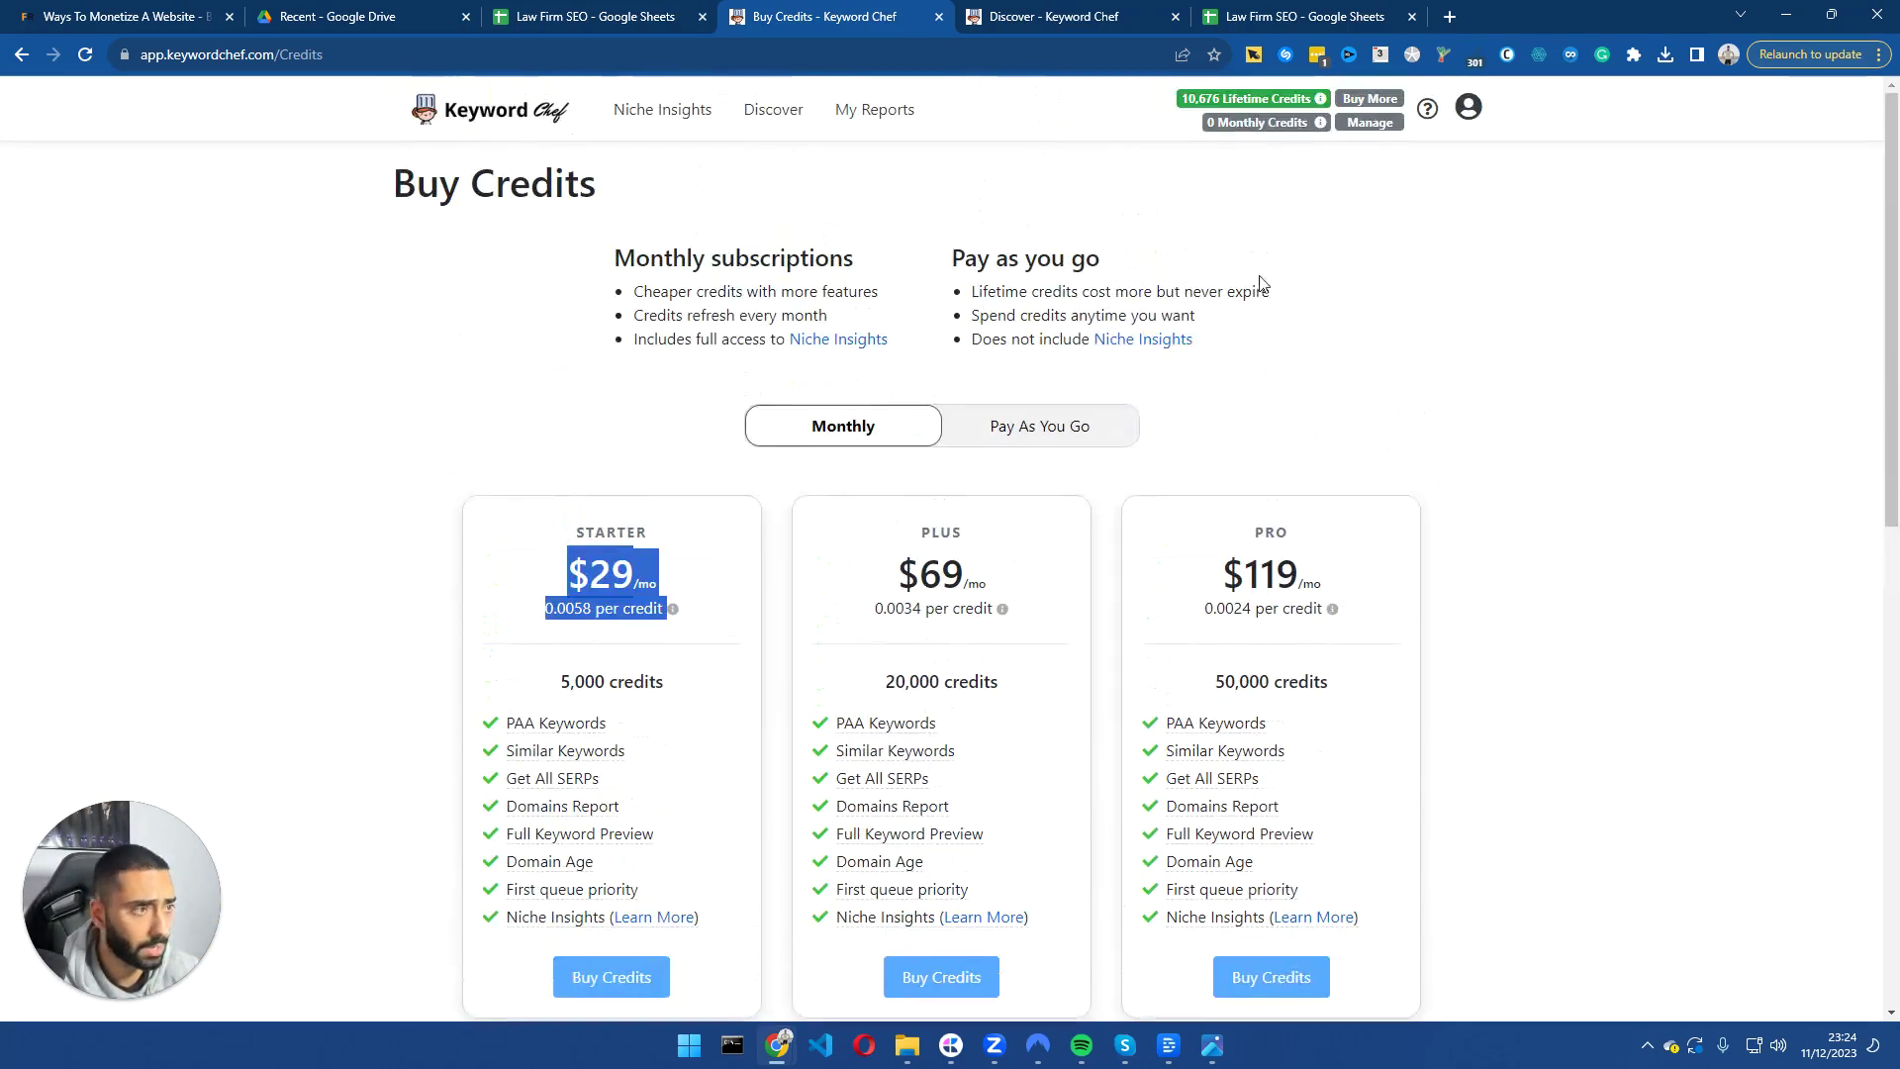
On the Discover page, set the search location to United States and save it.
{"action": "left_click", "coordinate": [1061, 8]}
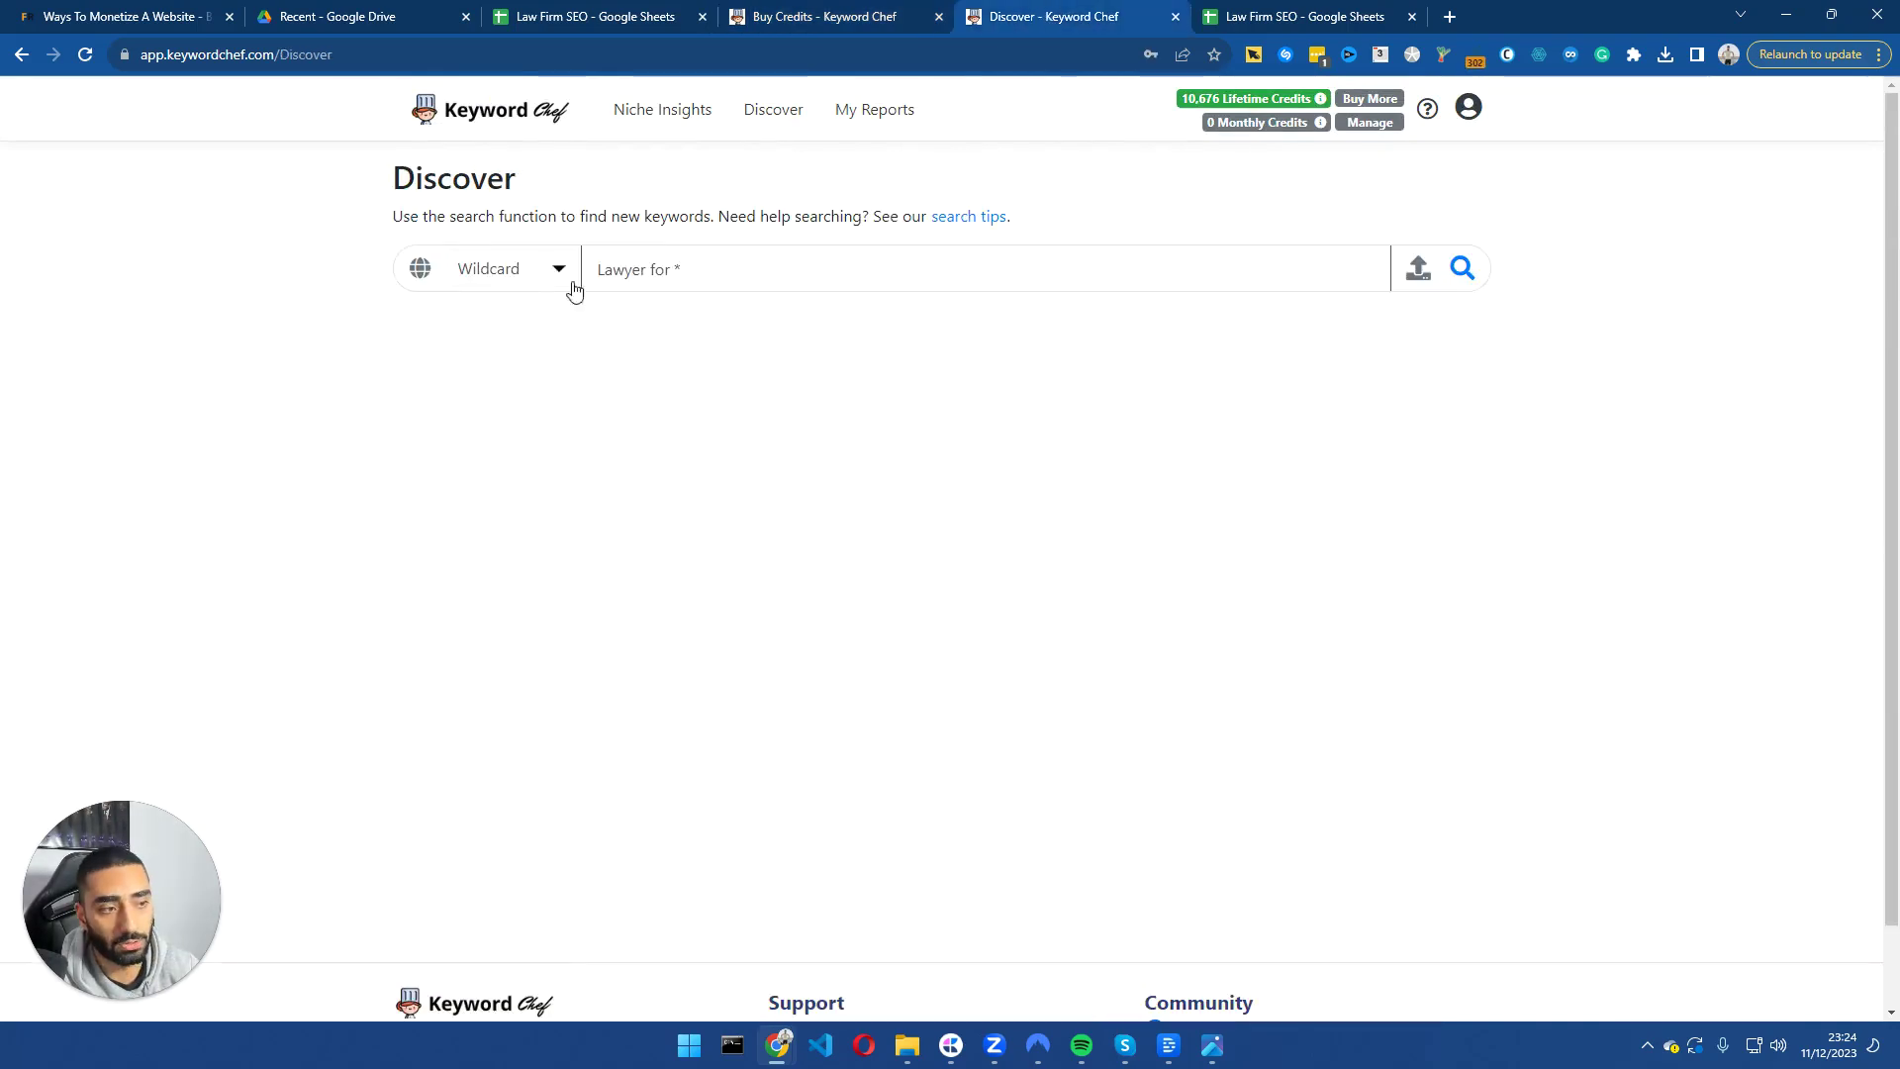
{"action": "left_click", "coordinate": [414, 270]}
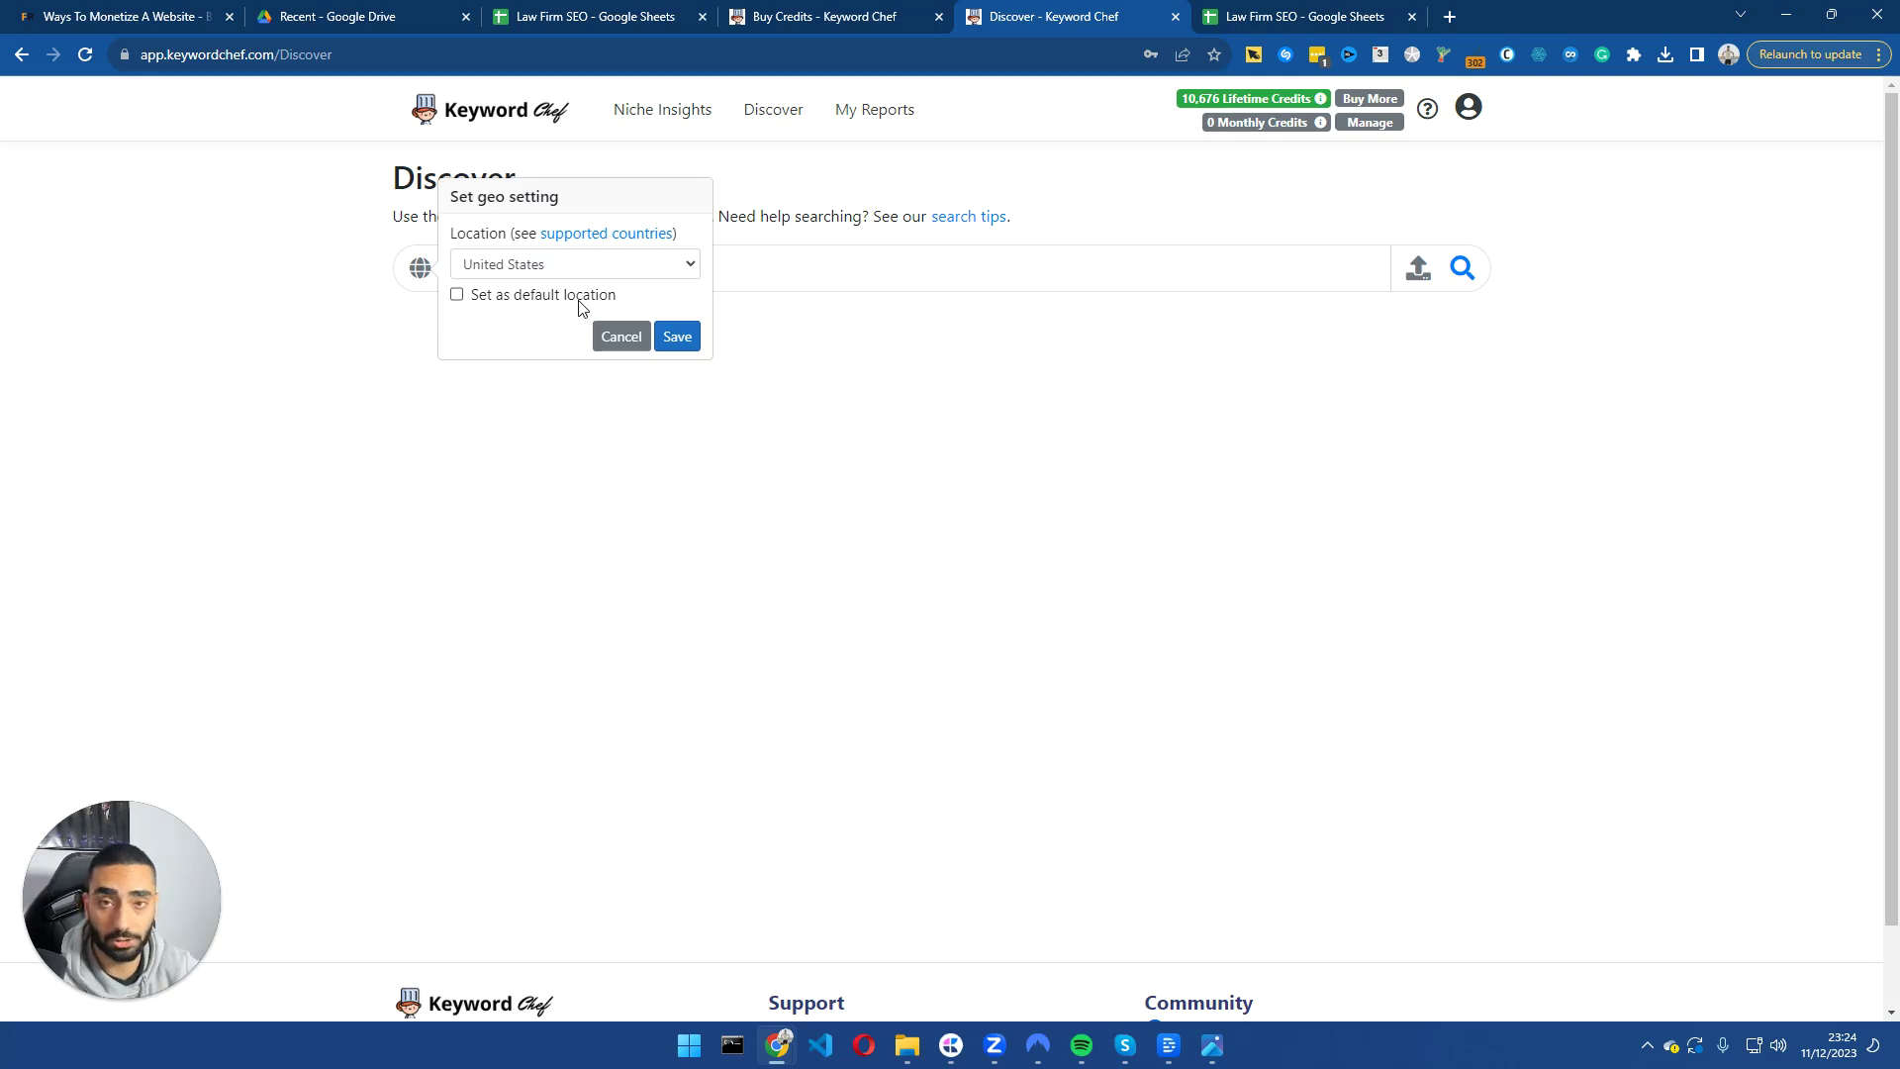
{"action": "left_click", "coordinate": [475, 265]}
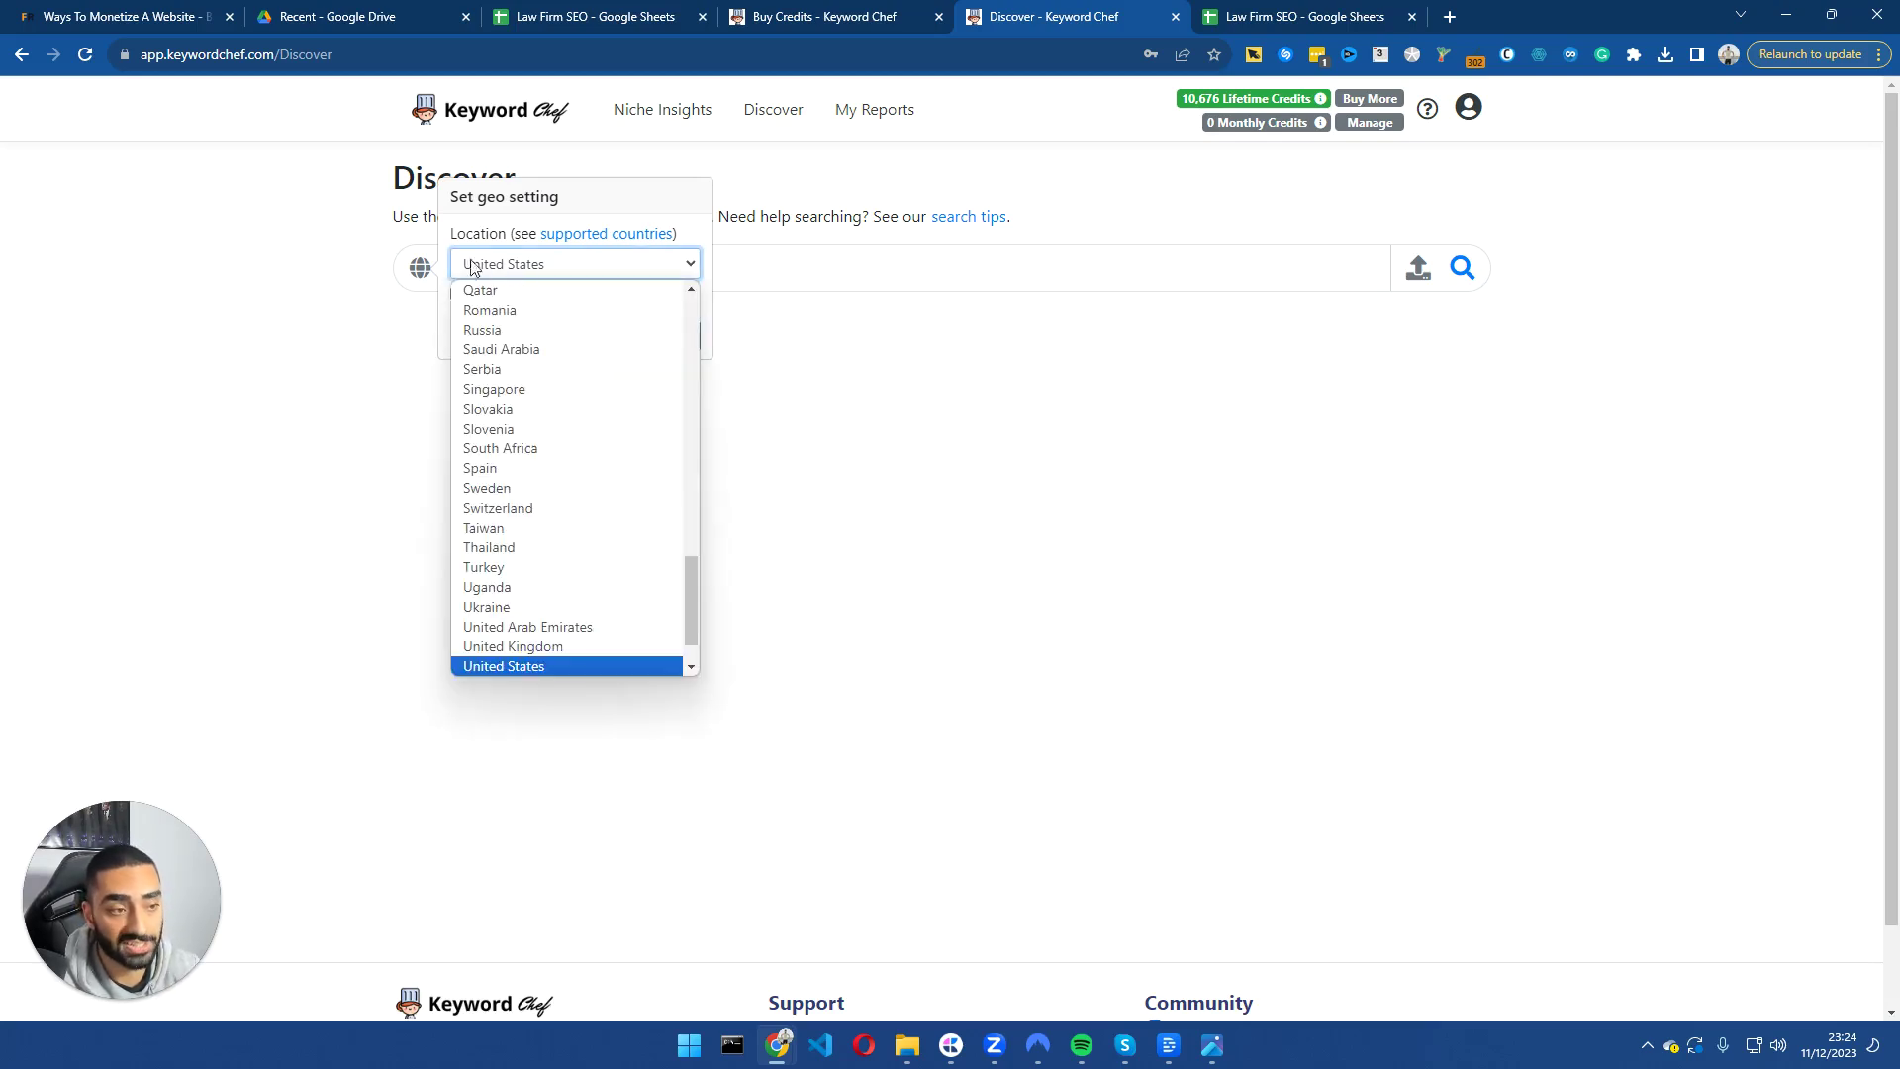
{"action": "left_click", "coordinate": [509, 222]}
{"action": "left_click", "coordinate": [678, 335]}
Keep Wildcard mode and run the 'Lawyer for *' keyword search.
{"action": "left_click", "coordinate": [490, 271]}
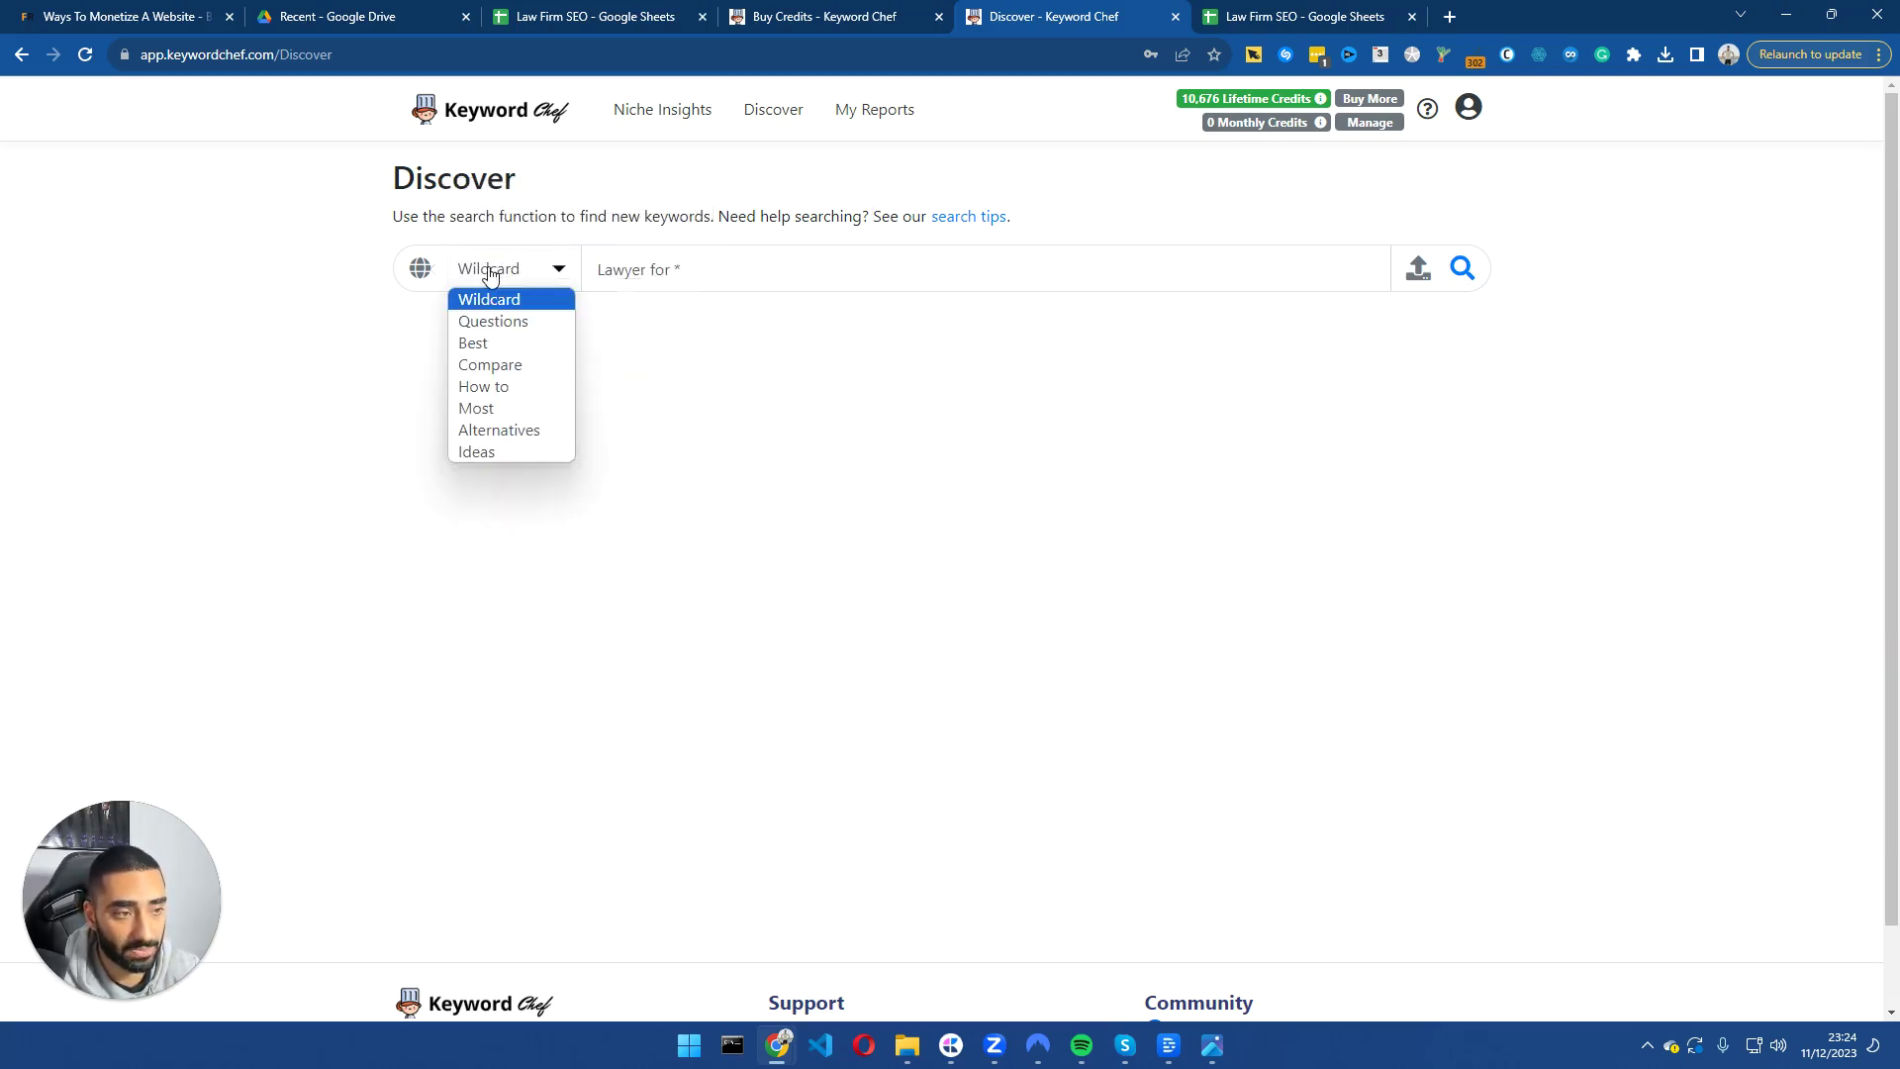
{"action": "left_click", "coordinate": [495, 299]}
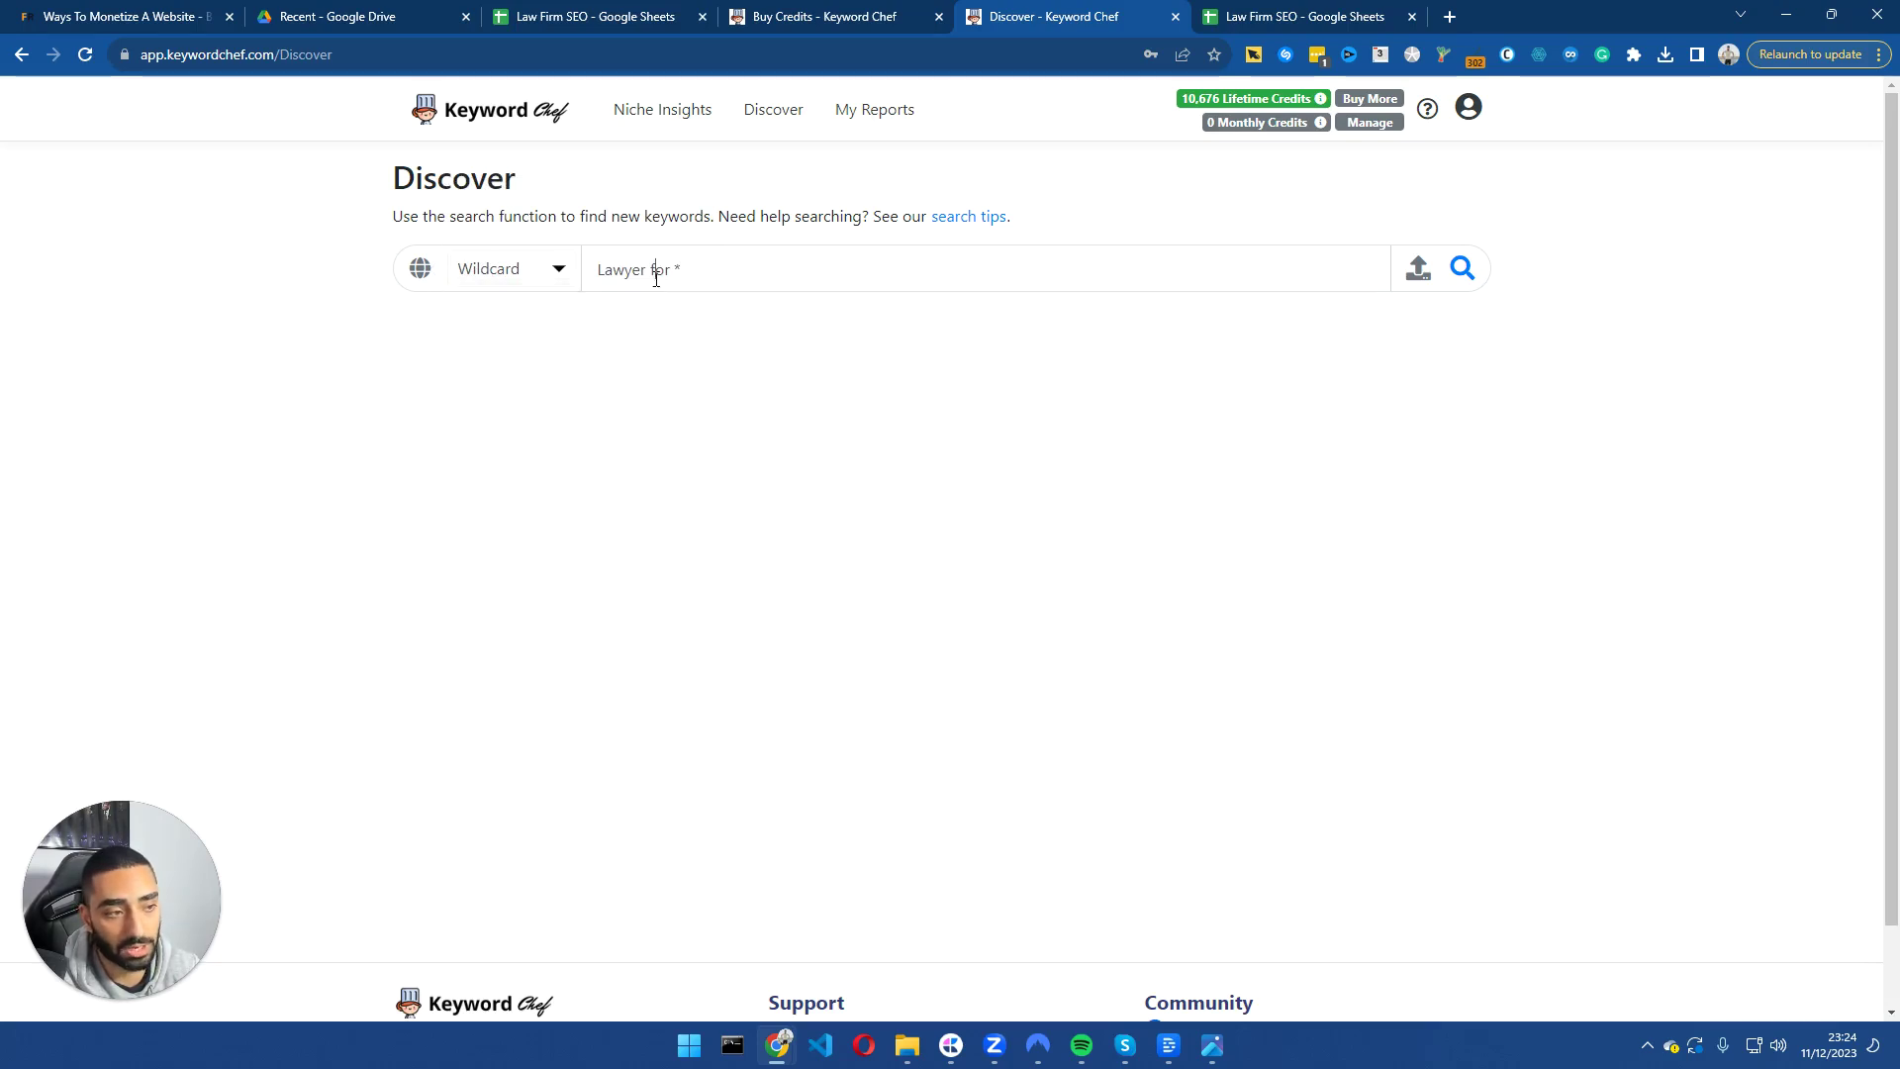
{"action": "triple_click", "coordinate": [655, 277]}
{"action": "left_click", "coordinate": [686, 277]}
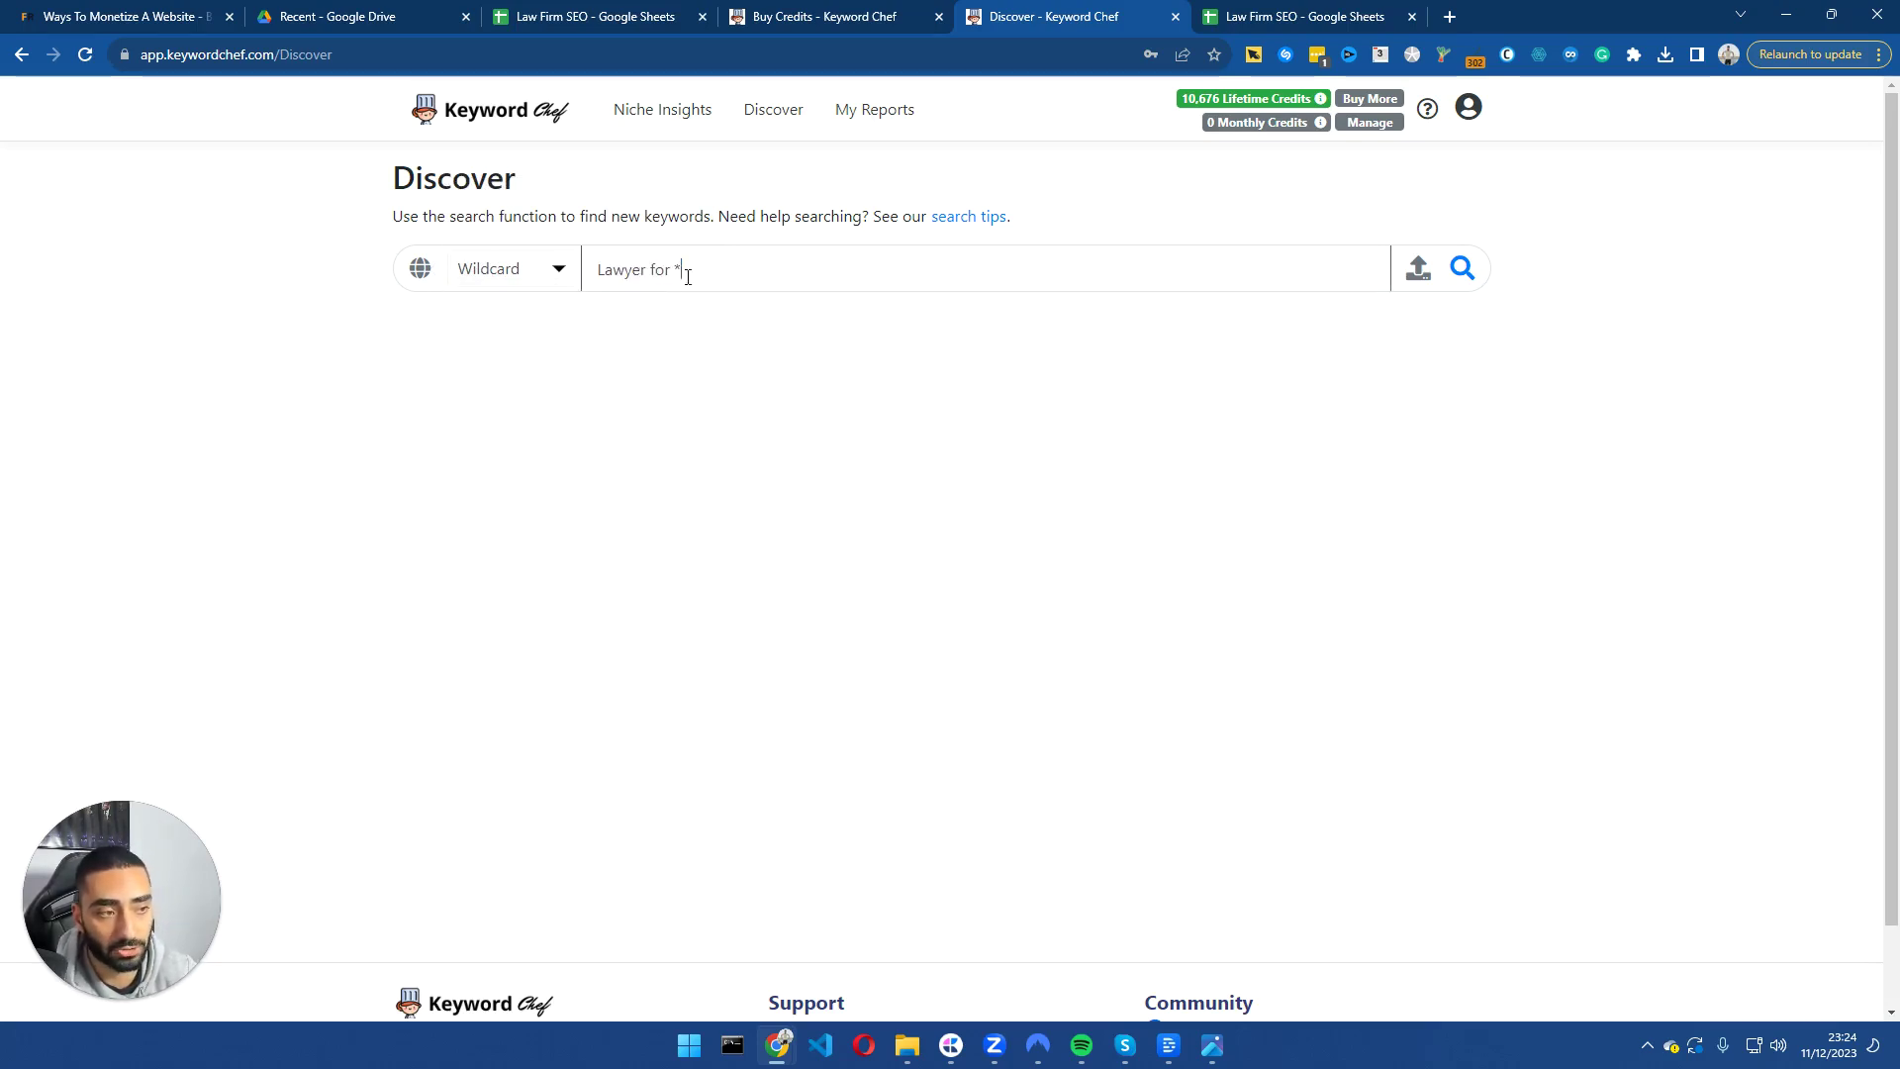
{"action": "mouse_move", "coordinate": [687, 277]}
{"action": "left_mouse_down"}
{"action": "mouse_move", "coordinate": [643, 277]}
{"action": "mouse_move", "coordinate": [674, 277]}
{"action": "left_mouse_up"}
{"action": "left_click", "coordinate": [686, 277]}
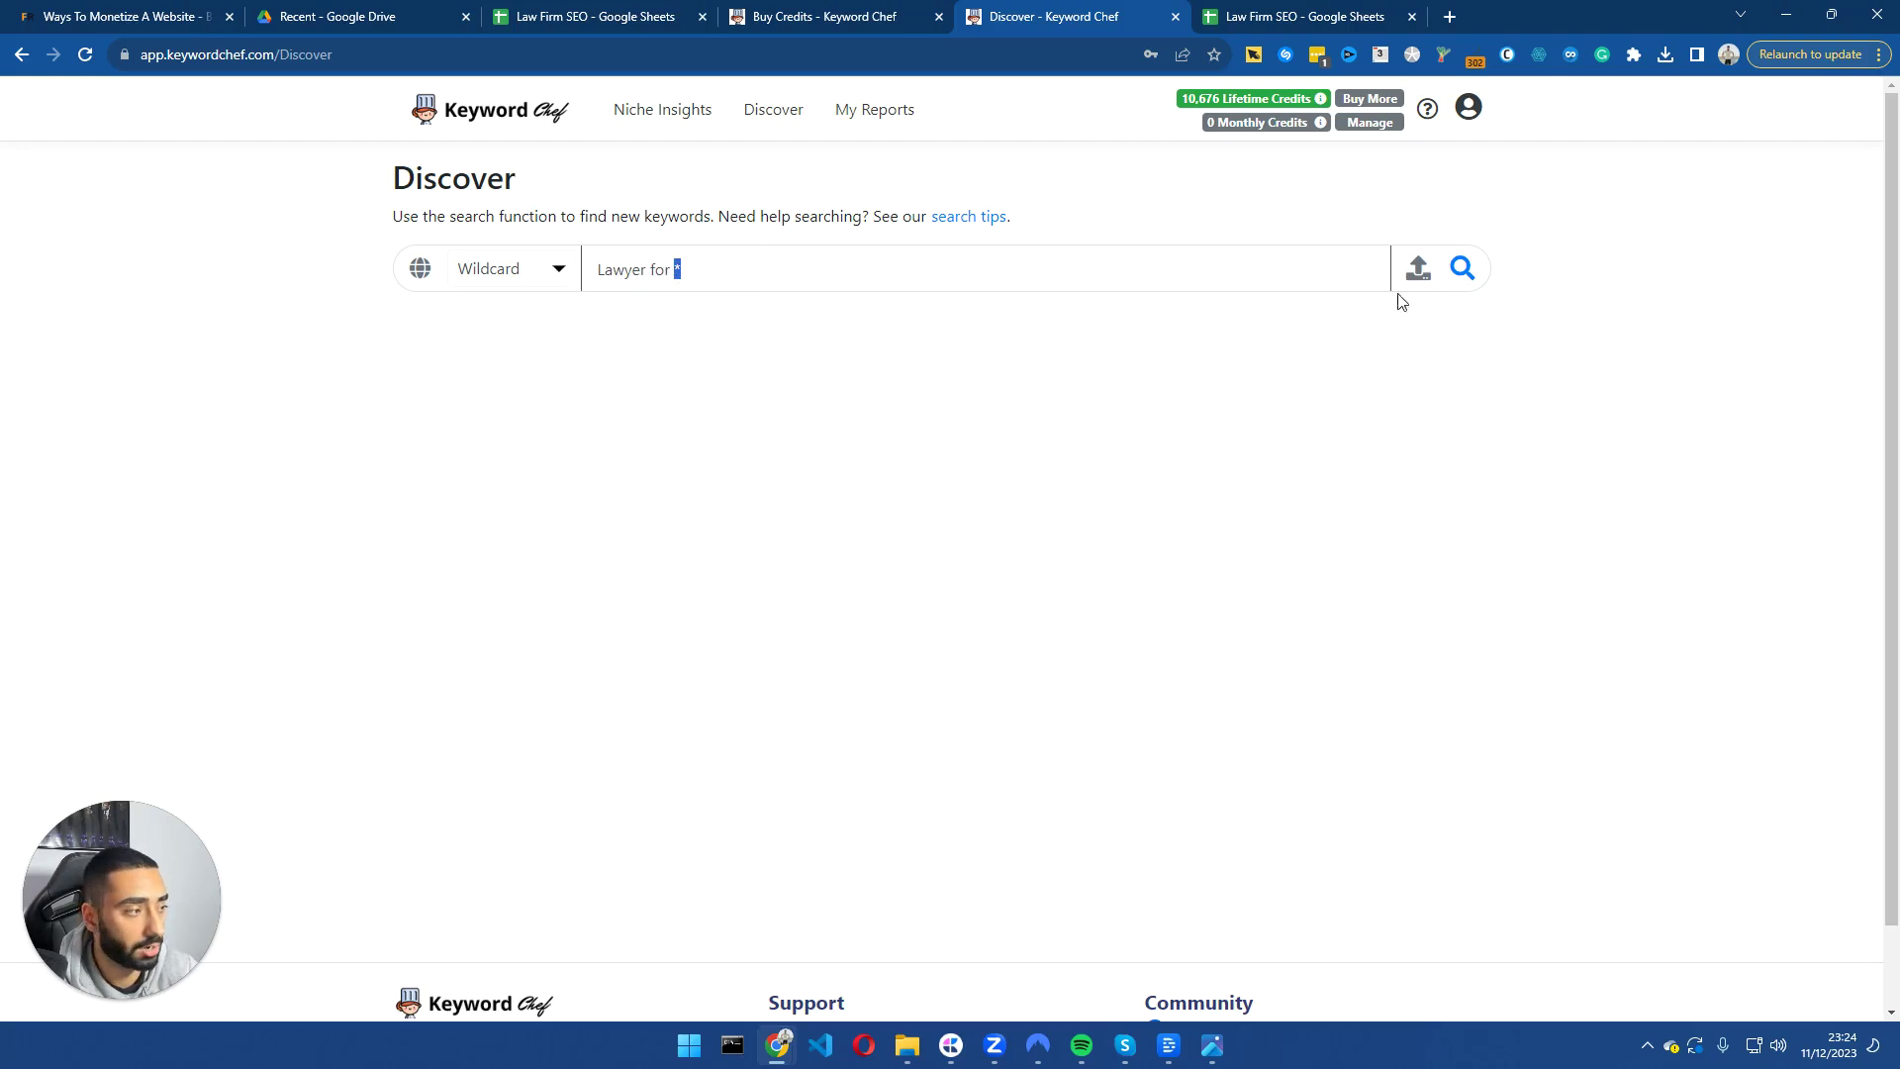
{"action": "left_click", "coordinate": [1462, 273]}
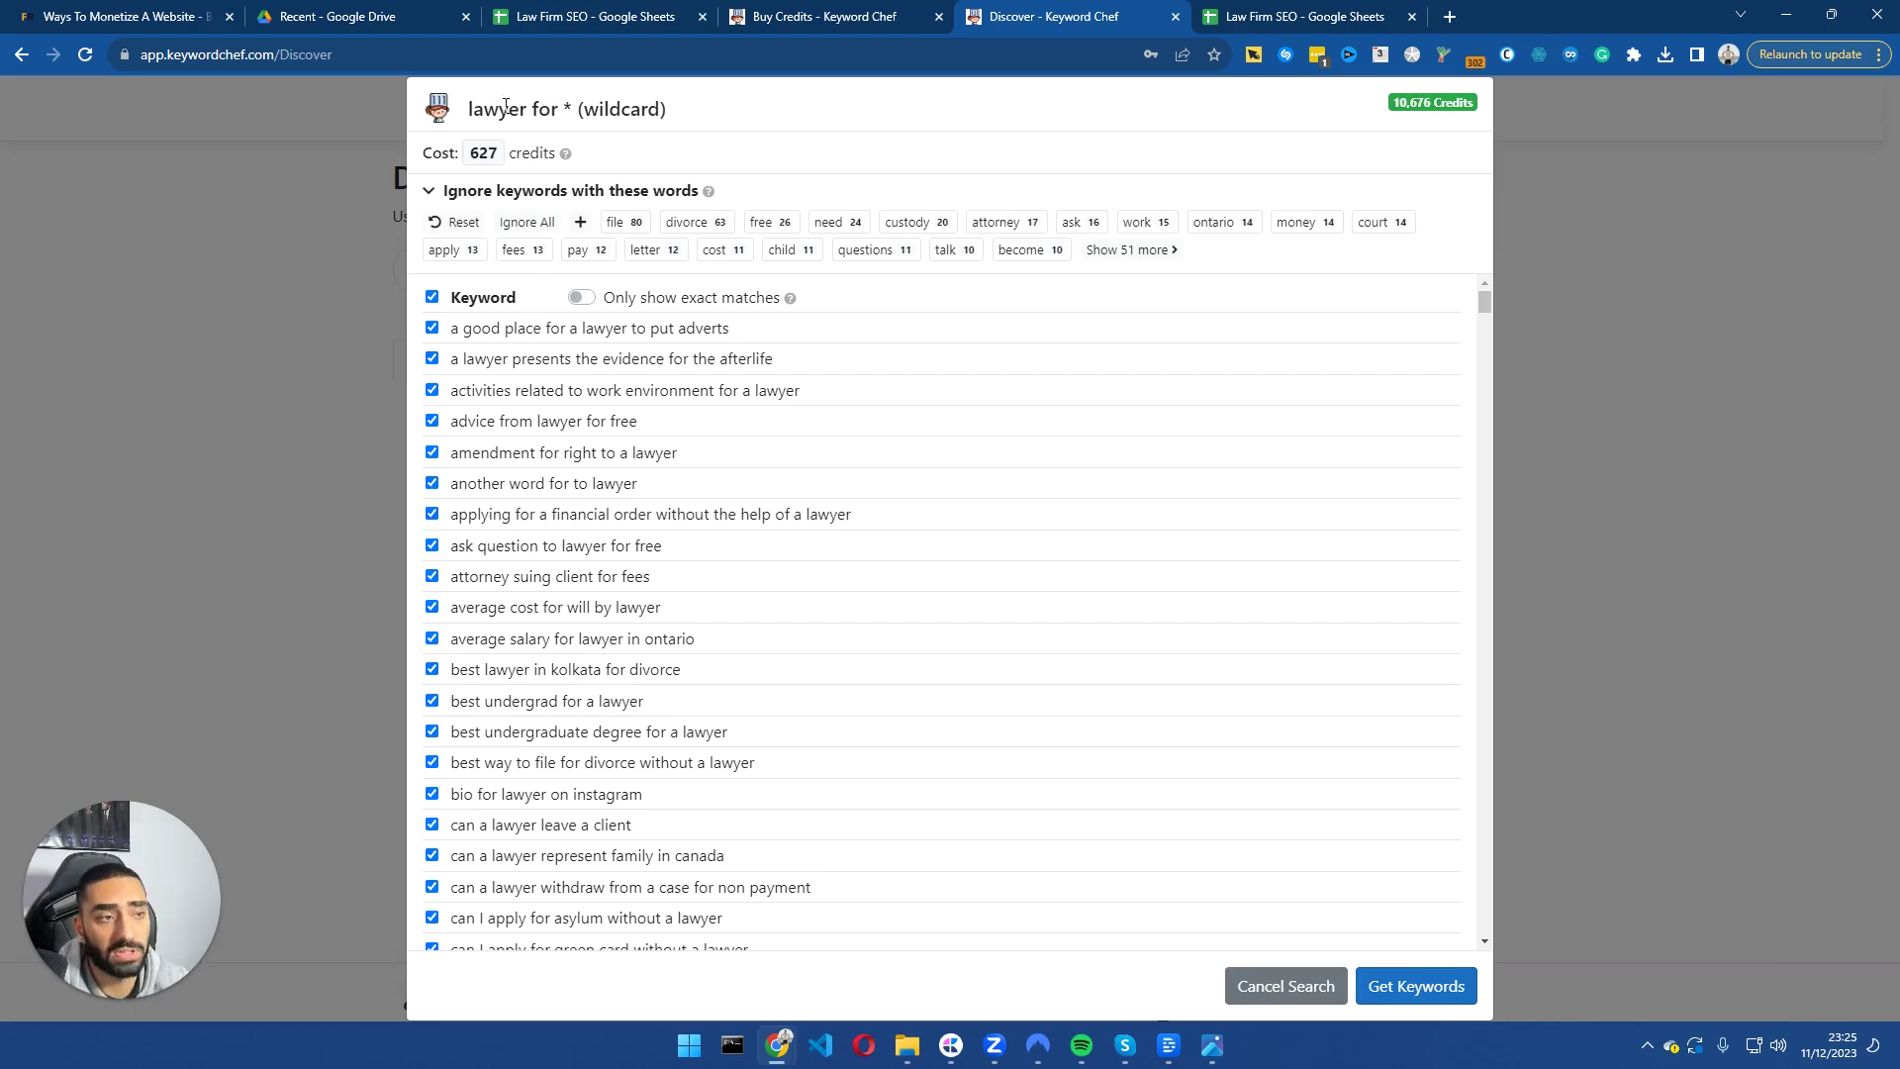
{"action": "left_click_drag", "start_coordinate": [474, 109], "coordinate": [466, 108]}
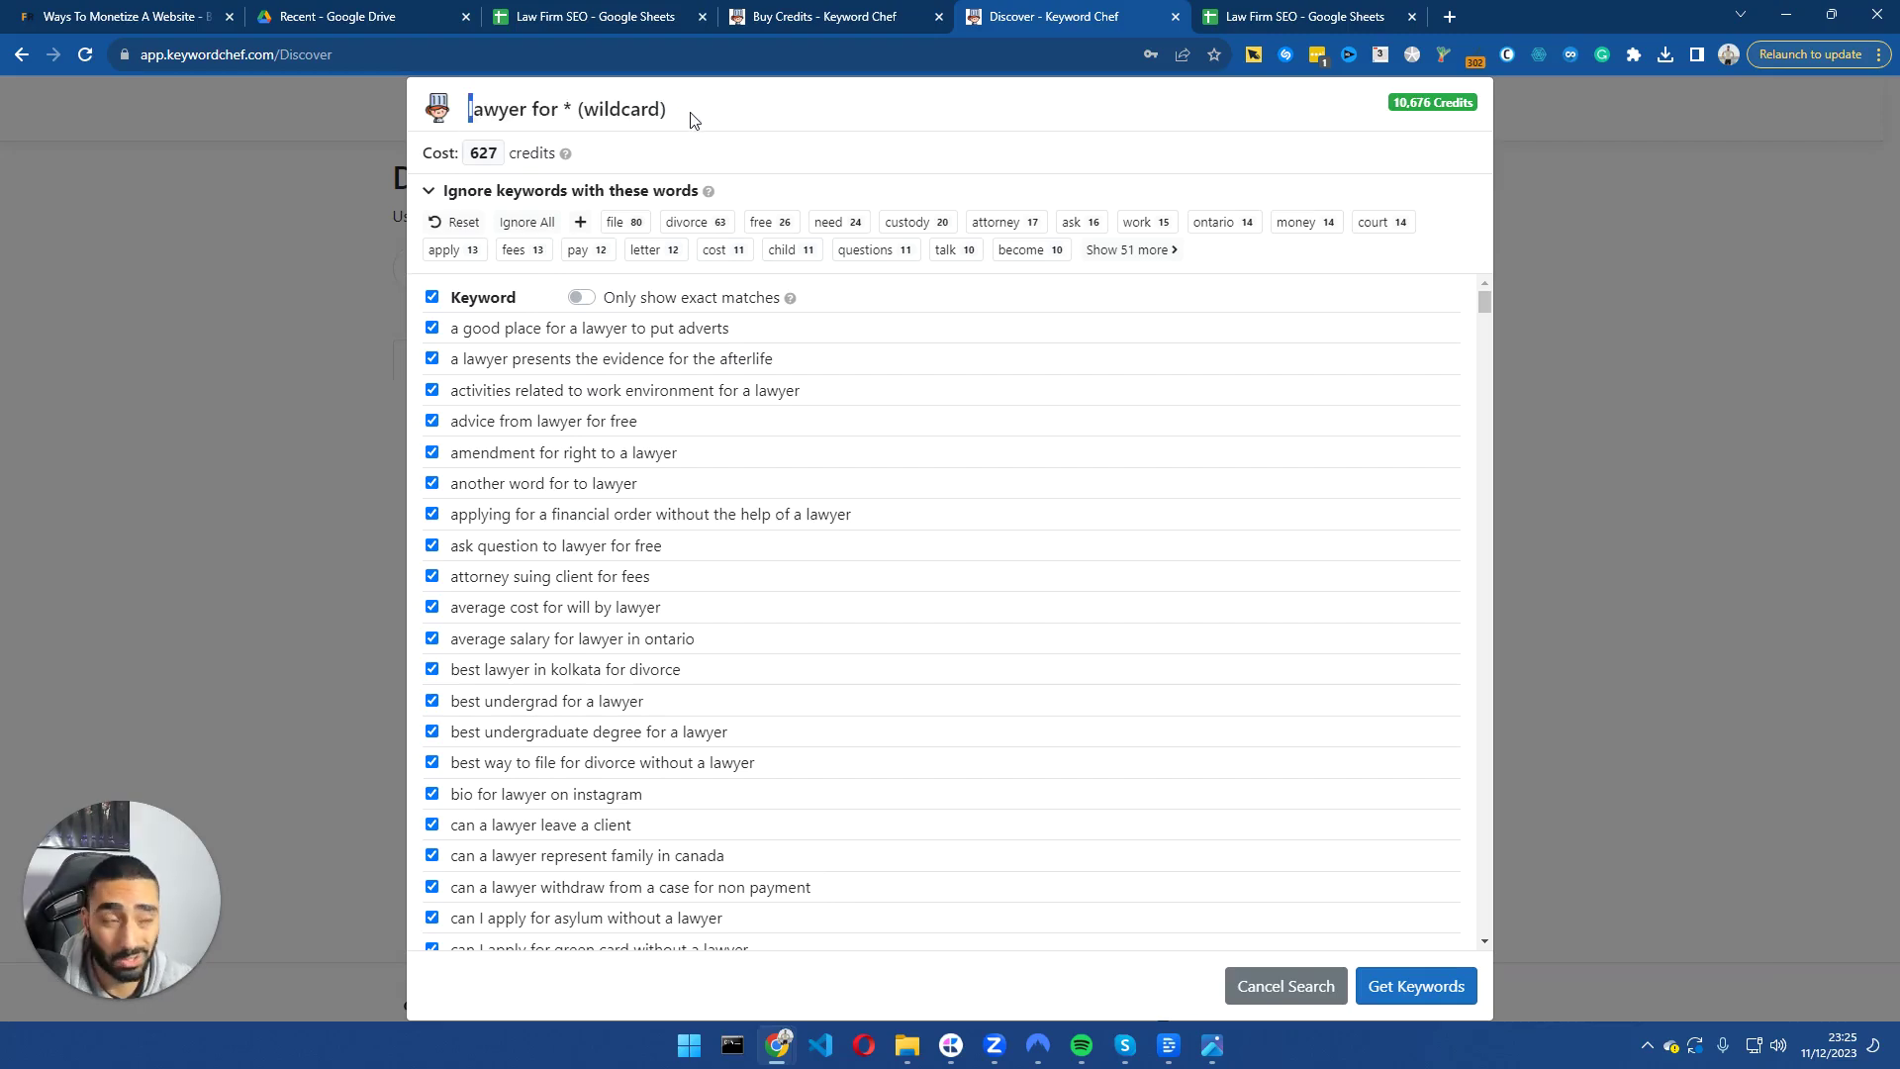
{"action": "left_click_drag", "start_coordinate": [469, 109], "coordinate": [584, 109]}
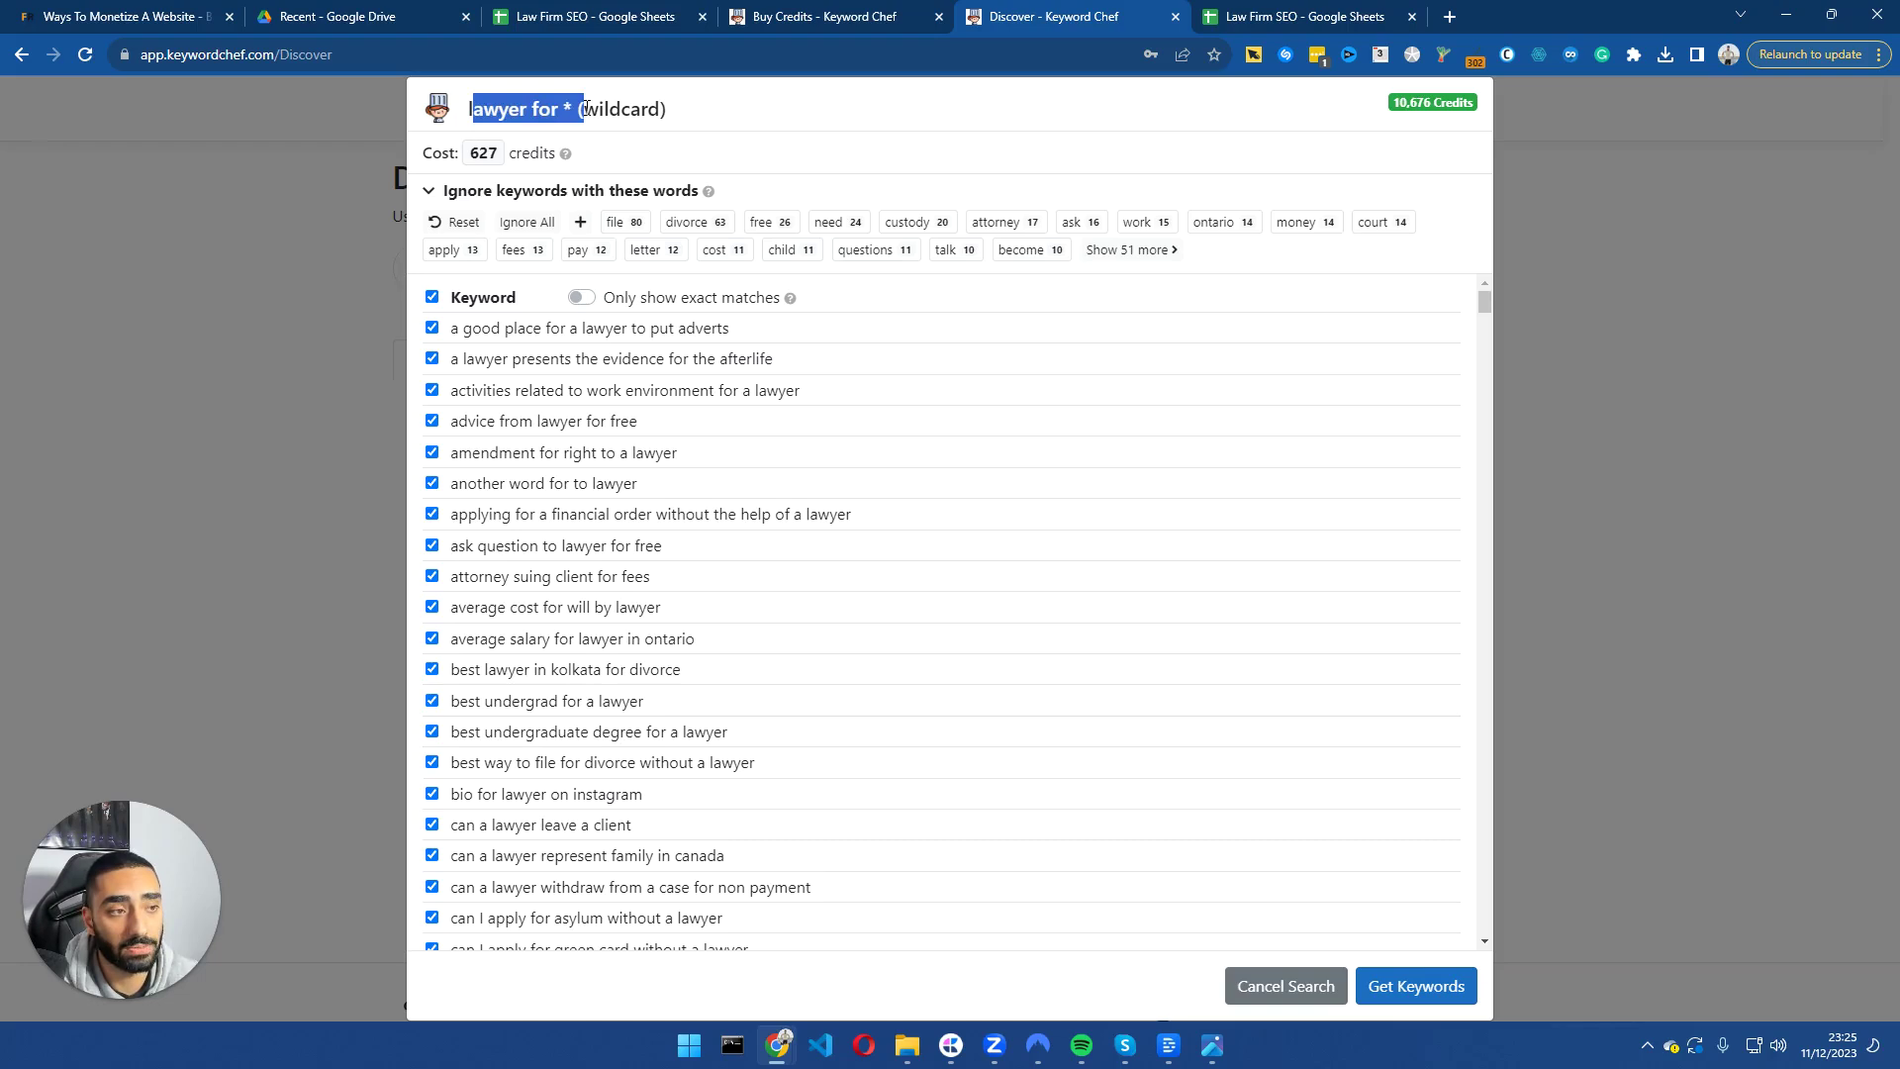
{"action": "left_click_drag", "start_coordinate": [468, 109], "coordinate": [569, 105]}
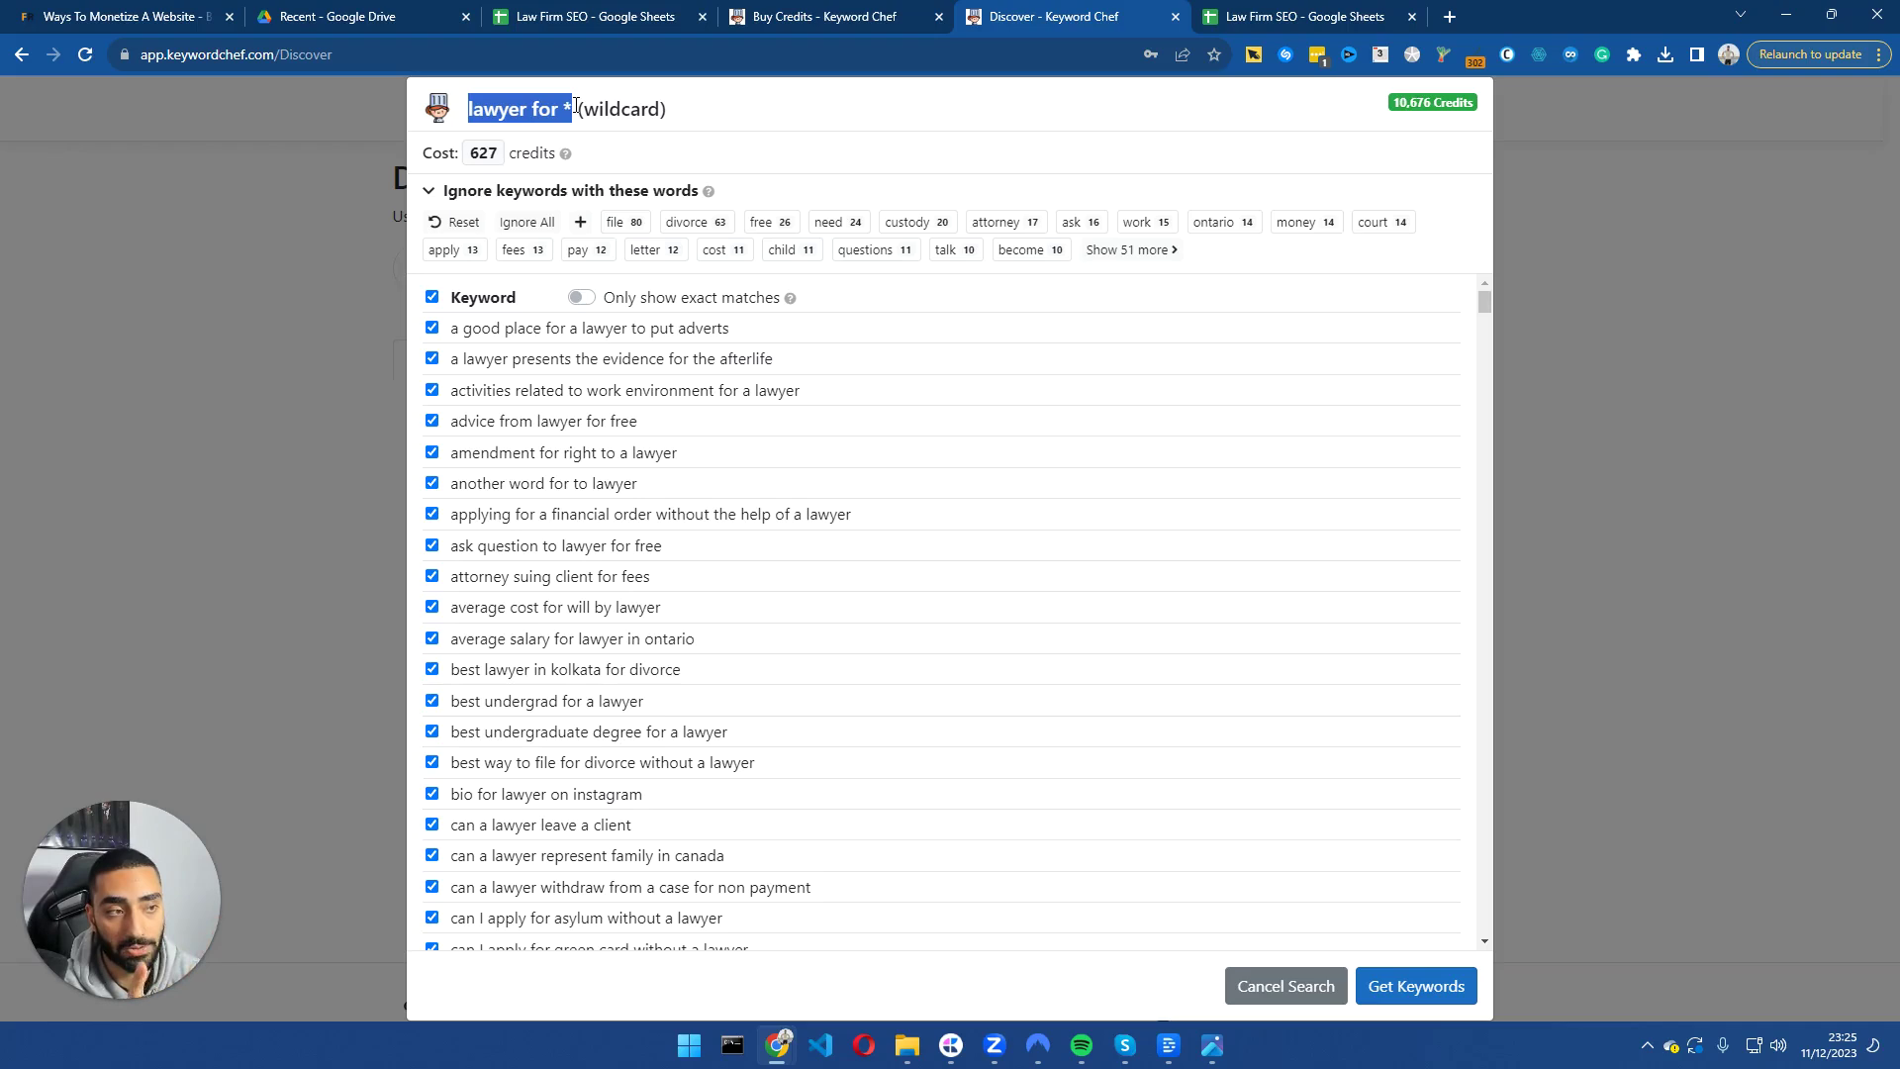
{"action": "left_click", "coordinate": [564, 108]}
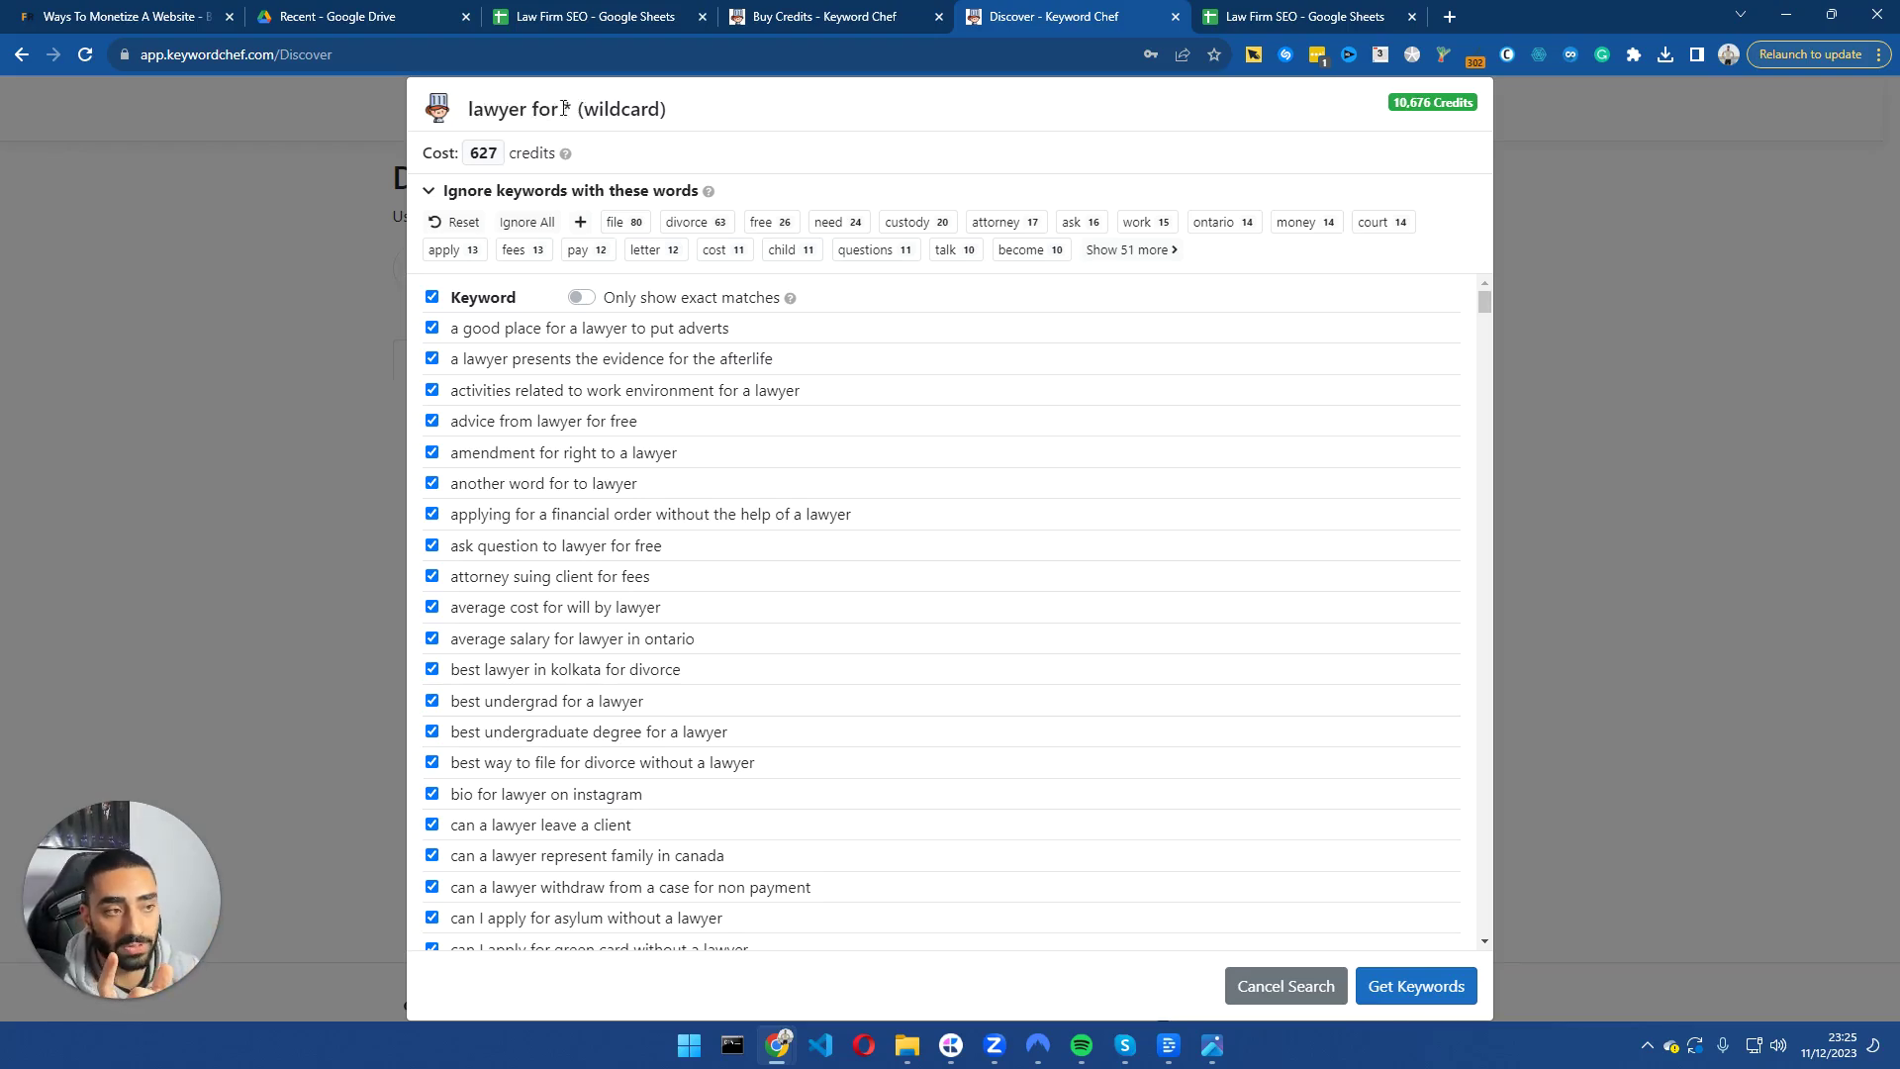
{"action": "left_click_drag", "start_coordinate": [469, 109], "coordinate": [590, 111]}
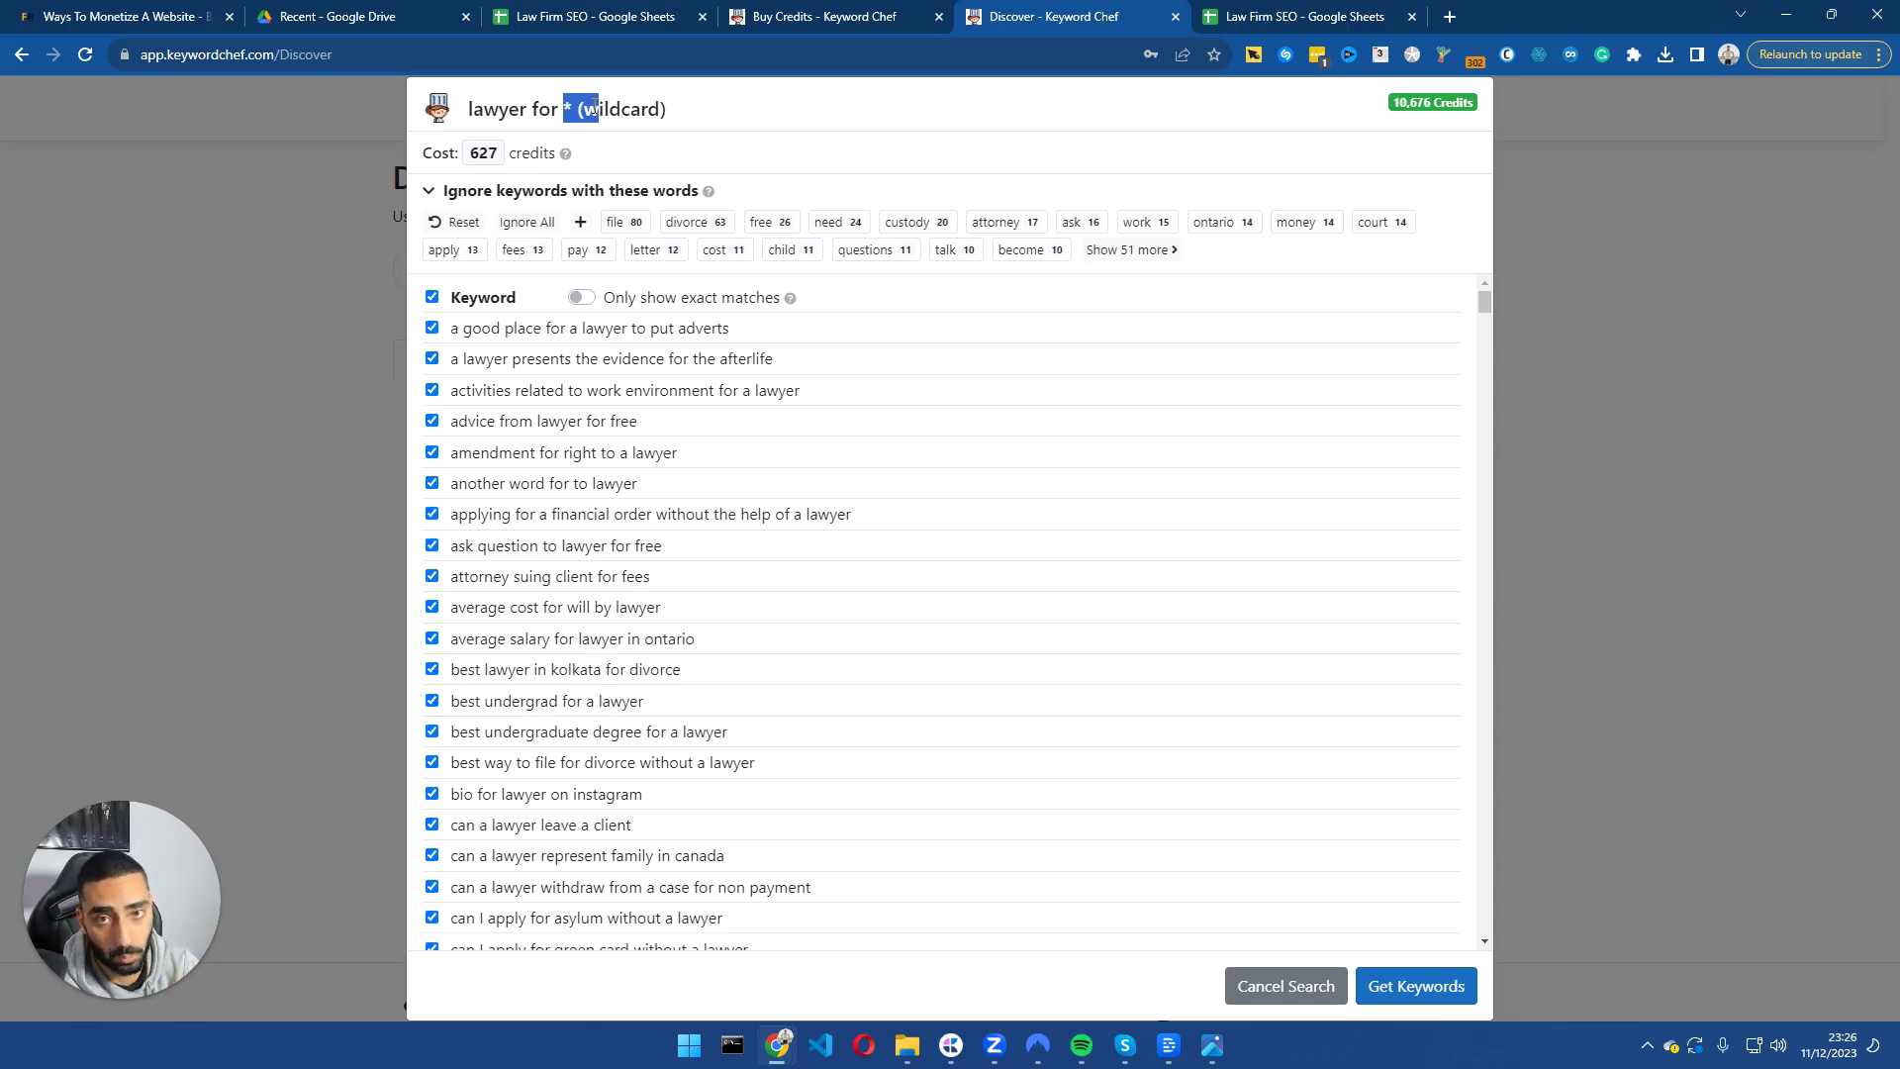
{"action": "scroll", "coordinate": [653, 538], "scroll_direction": "down", "scroll_amount": 15}
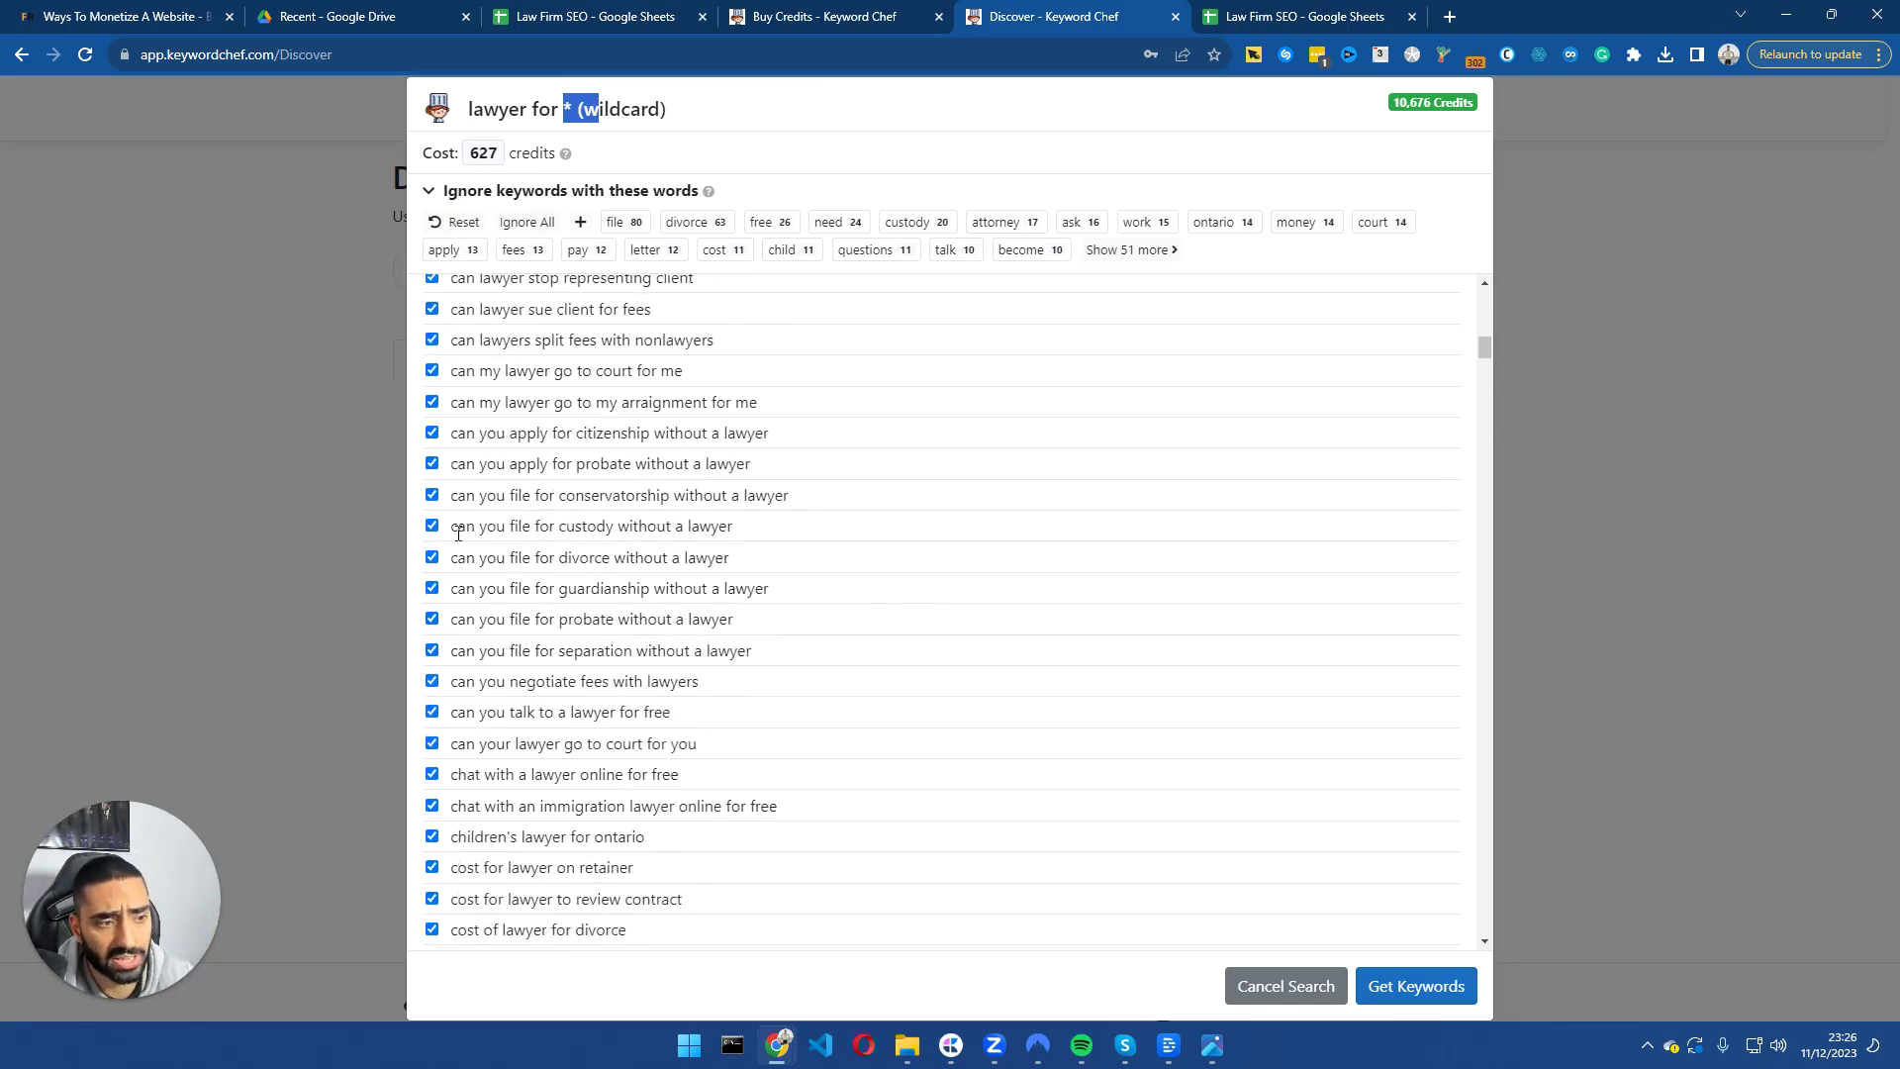
{"action": "left_click_drag", "start_coordinate": [454, 535], "coordinate": [730, 534]}
{"action": "left_click_drag", "start_coordinate": [466, 560], "coordinate": [732, 560]}
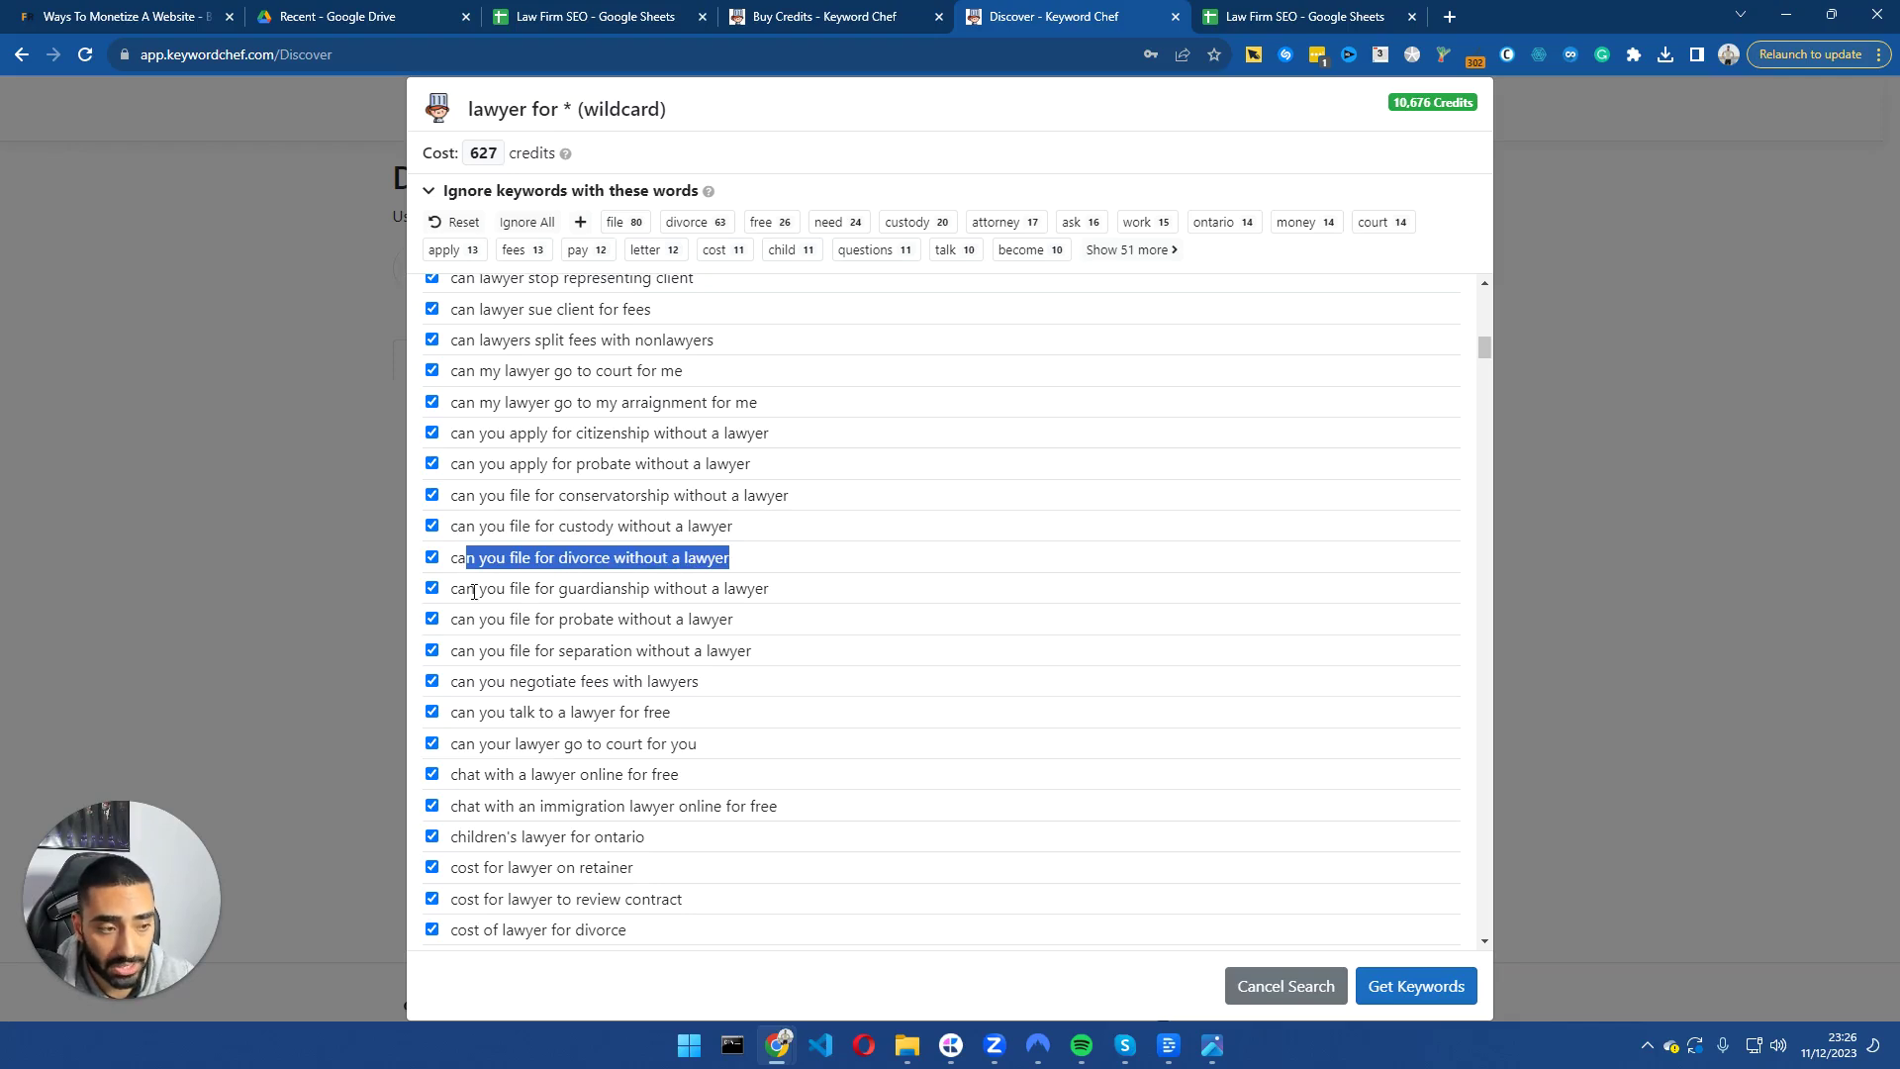
{"action": "left_click_drag", "start_coordinate": [458, 590], "coordinate": [760, 591]}
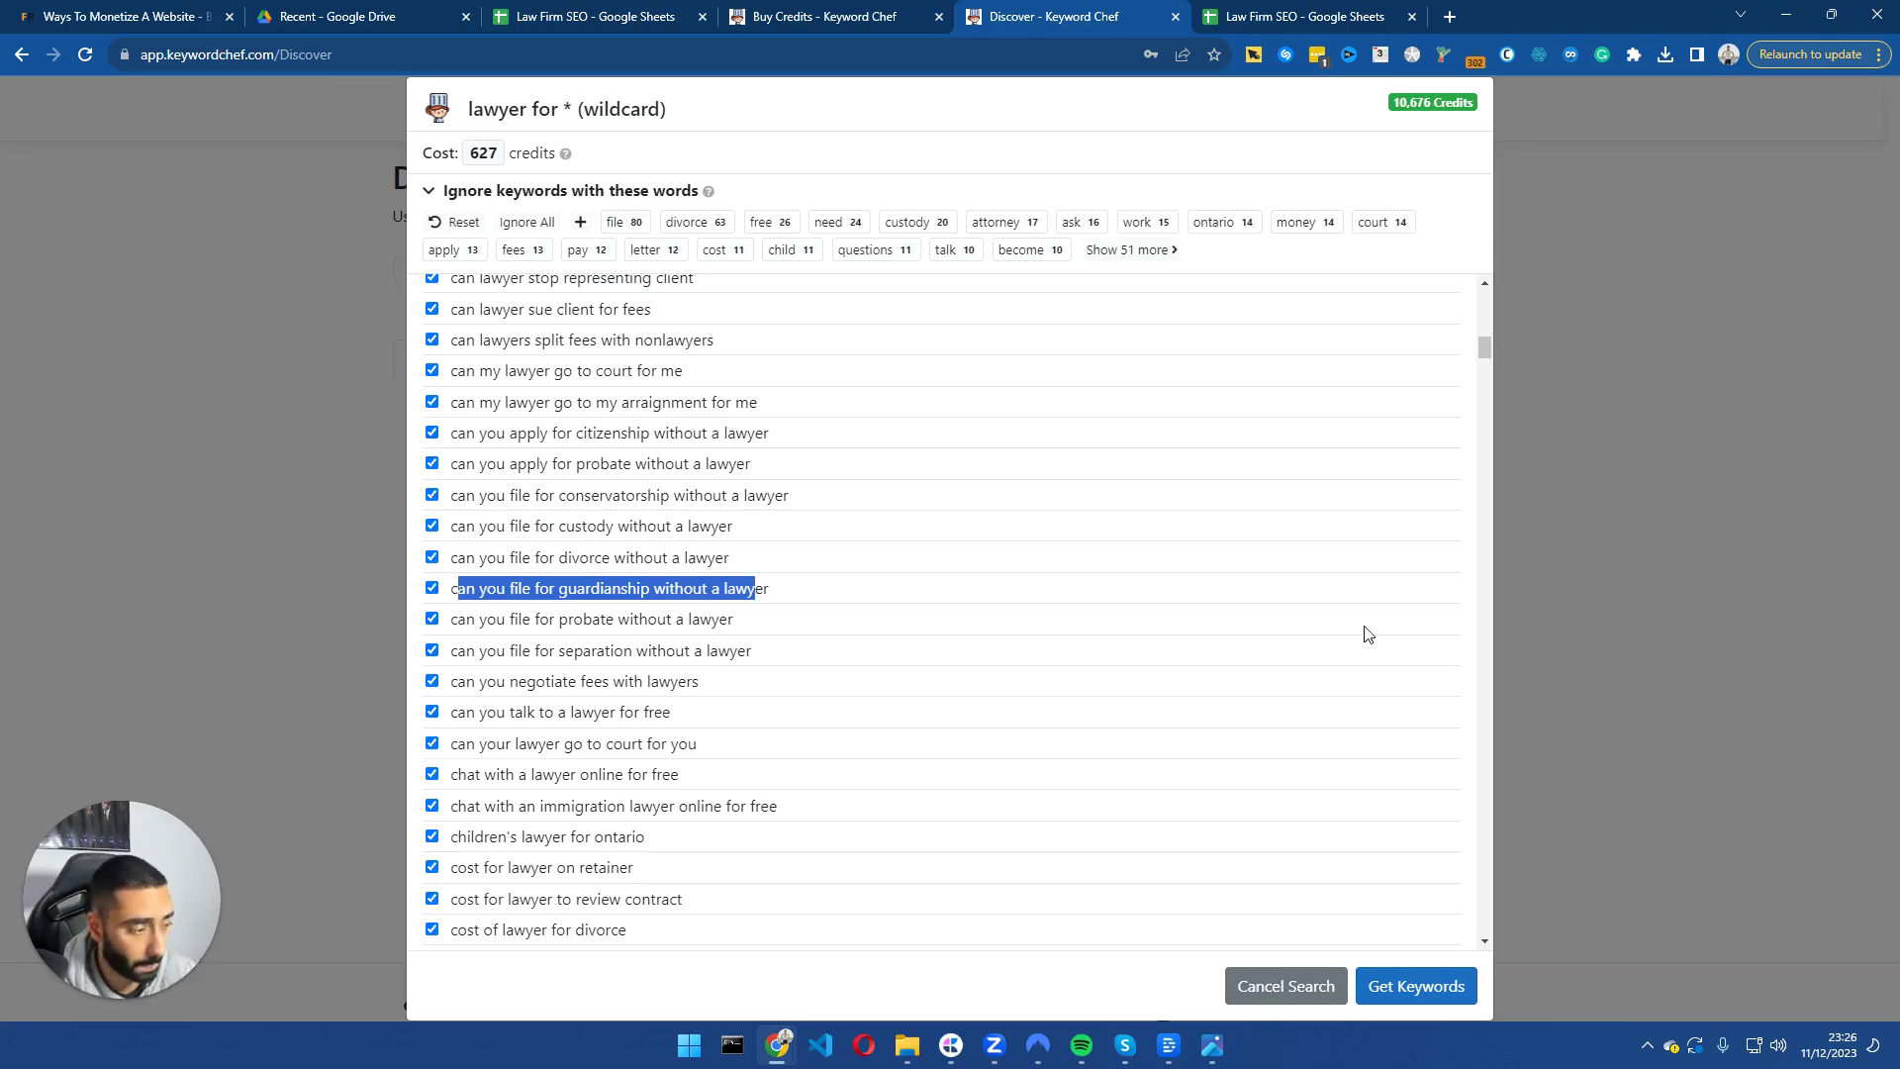
{"action": "scroll", "coordinate": [1154, 488], "scroll_direction": "up", "scroll_amount": 4}
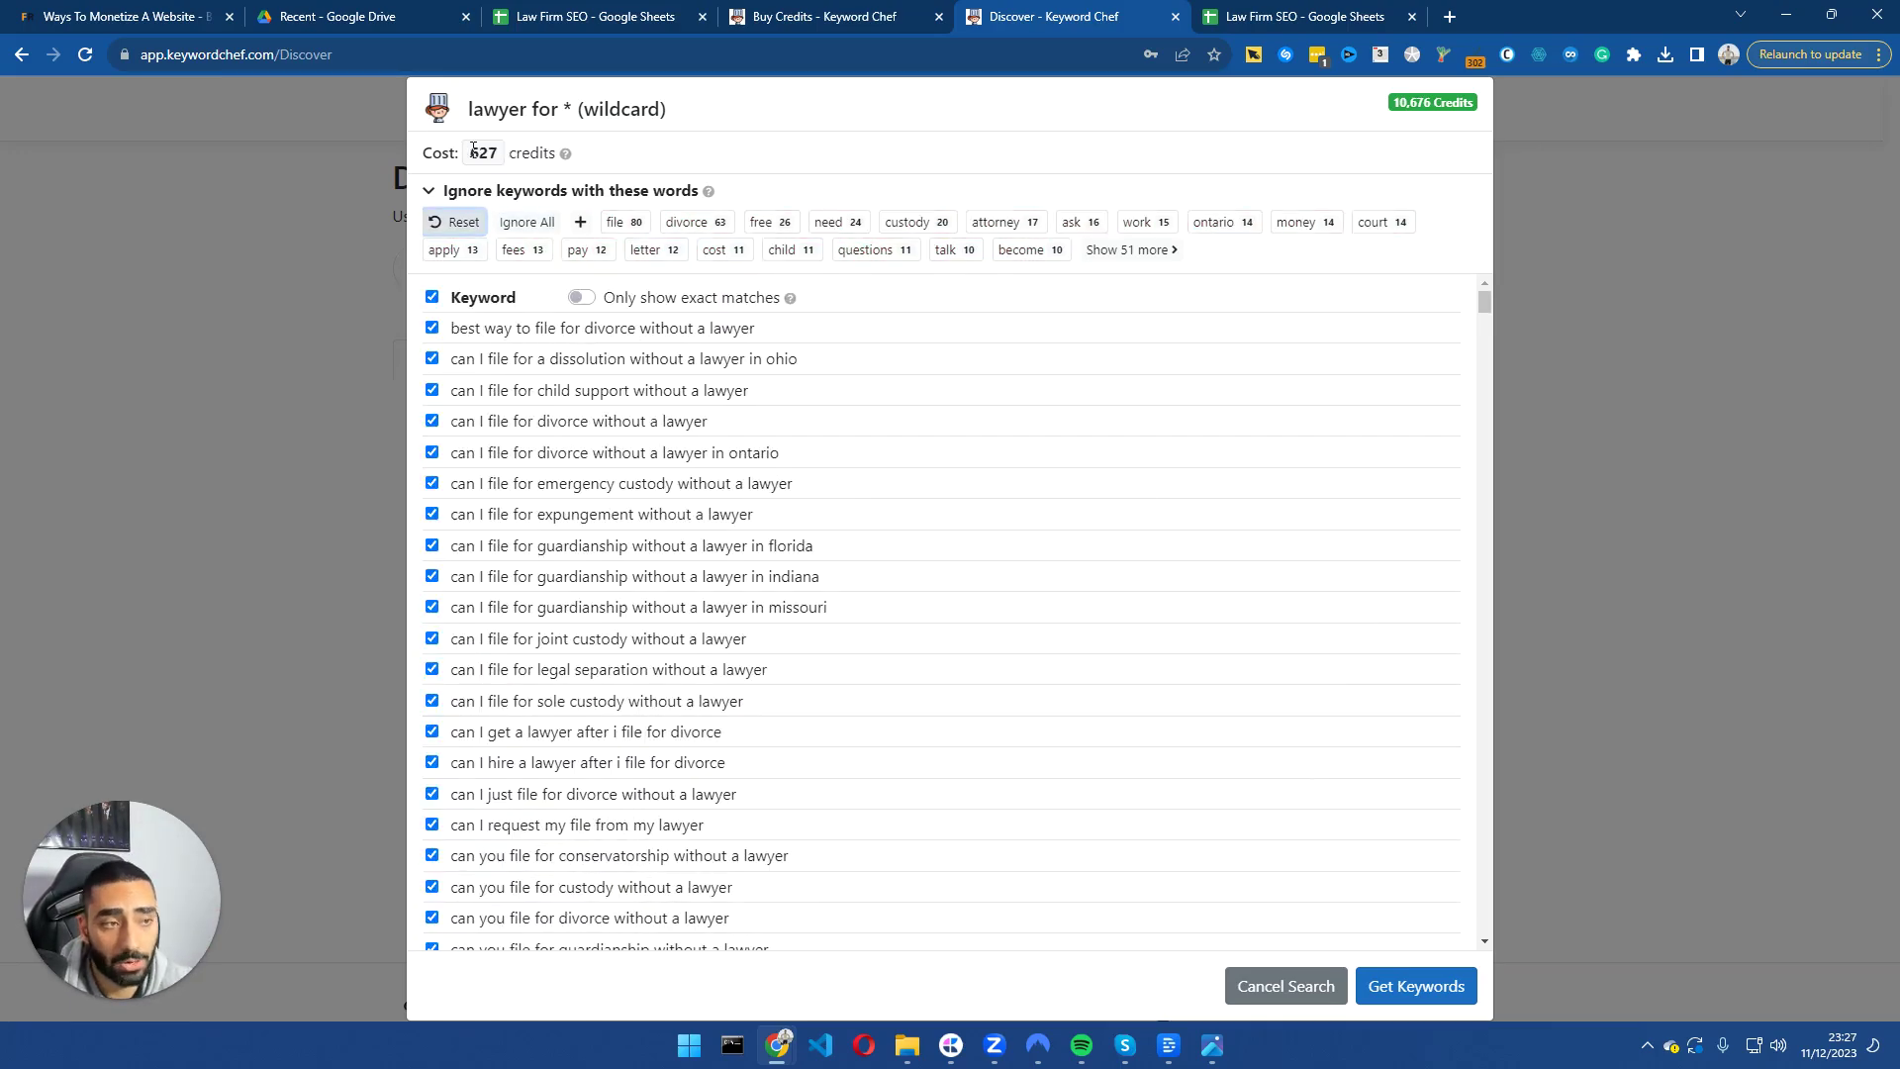
{"action": "left_click_drag", "start_coordinate": [469, 153], "coordinate": [615, 157]}
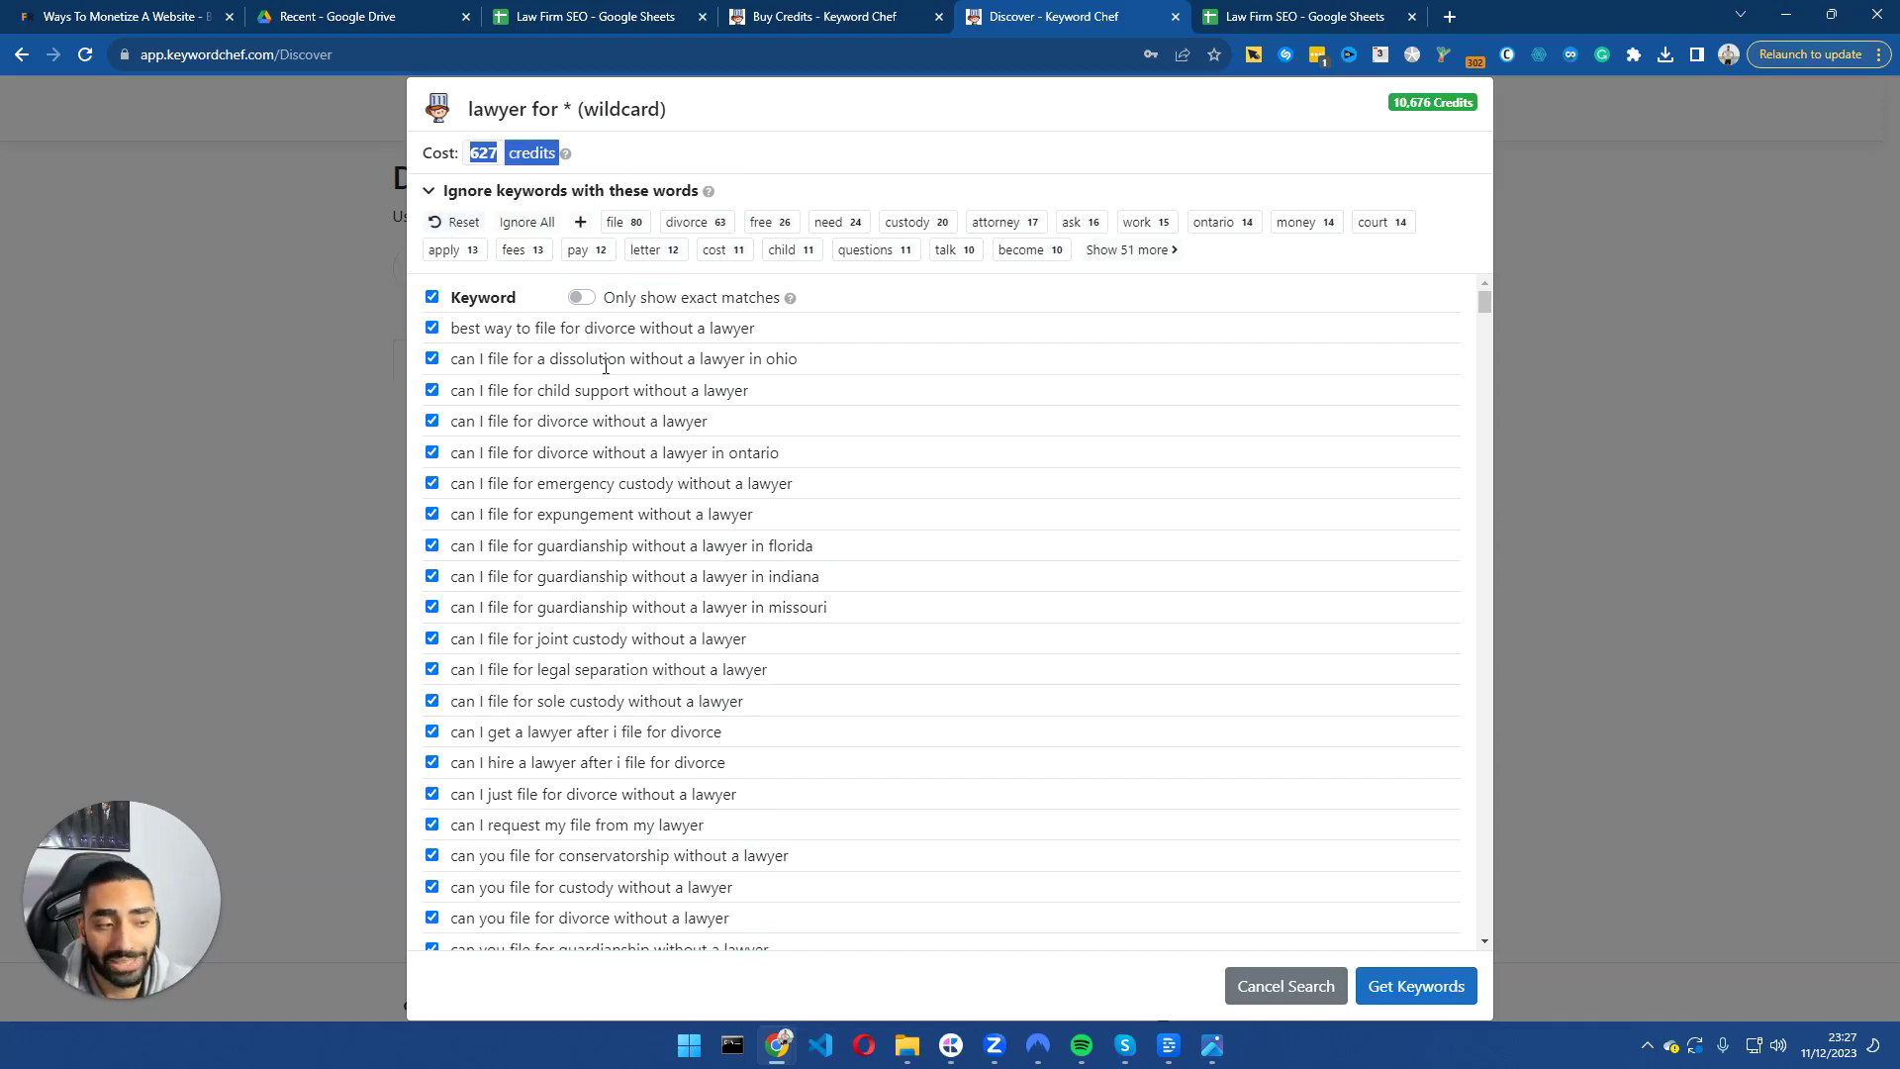
Deselect all keywords, then filter the preview to the 11 keywords containing 'cost' and select them.
{"action": "left_click", "coordinate": [432, 297]}
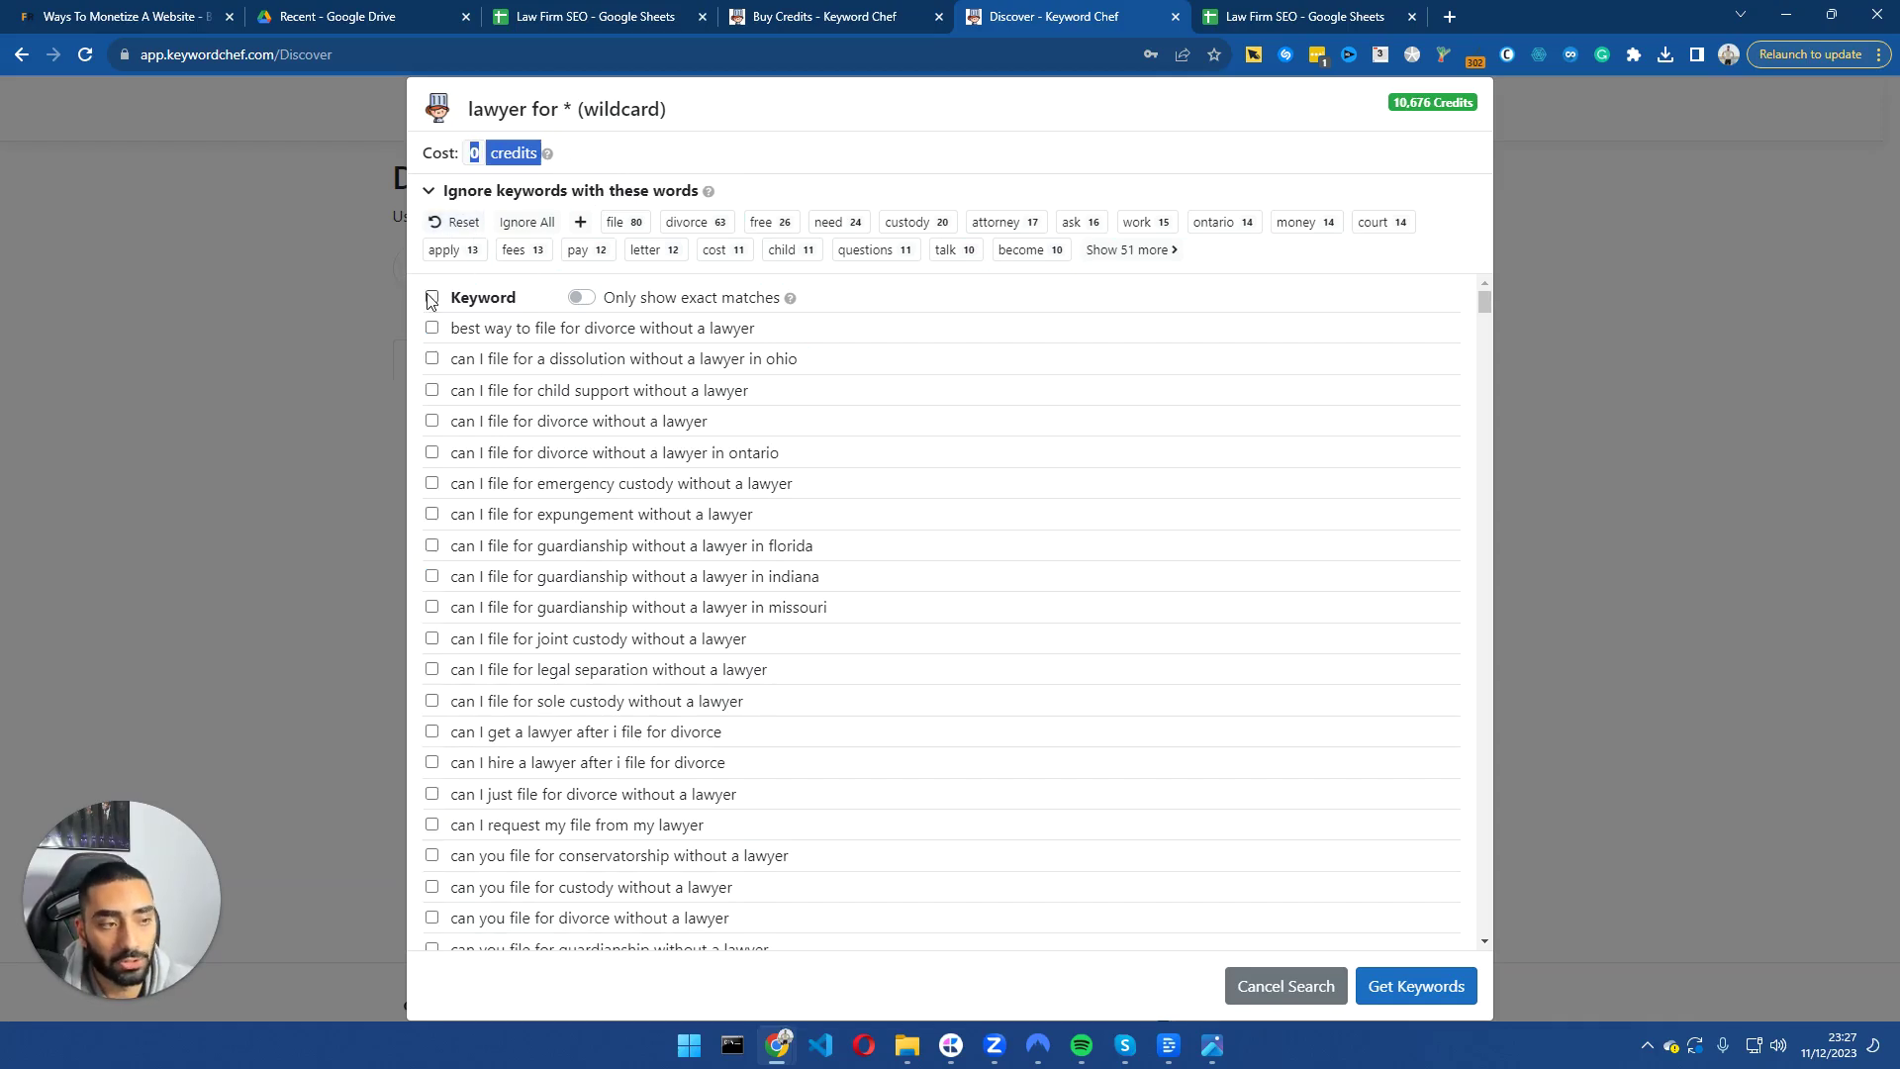
{"action": "left_click", "coordinate": [721, 252]}
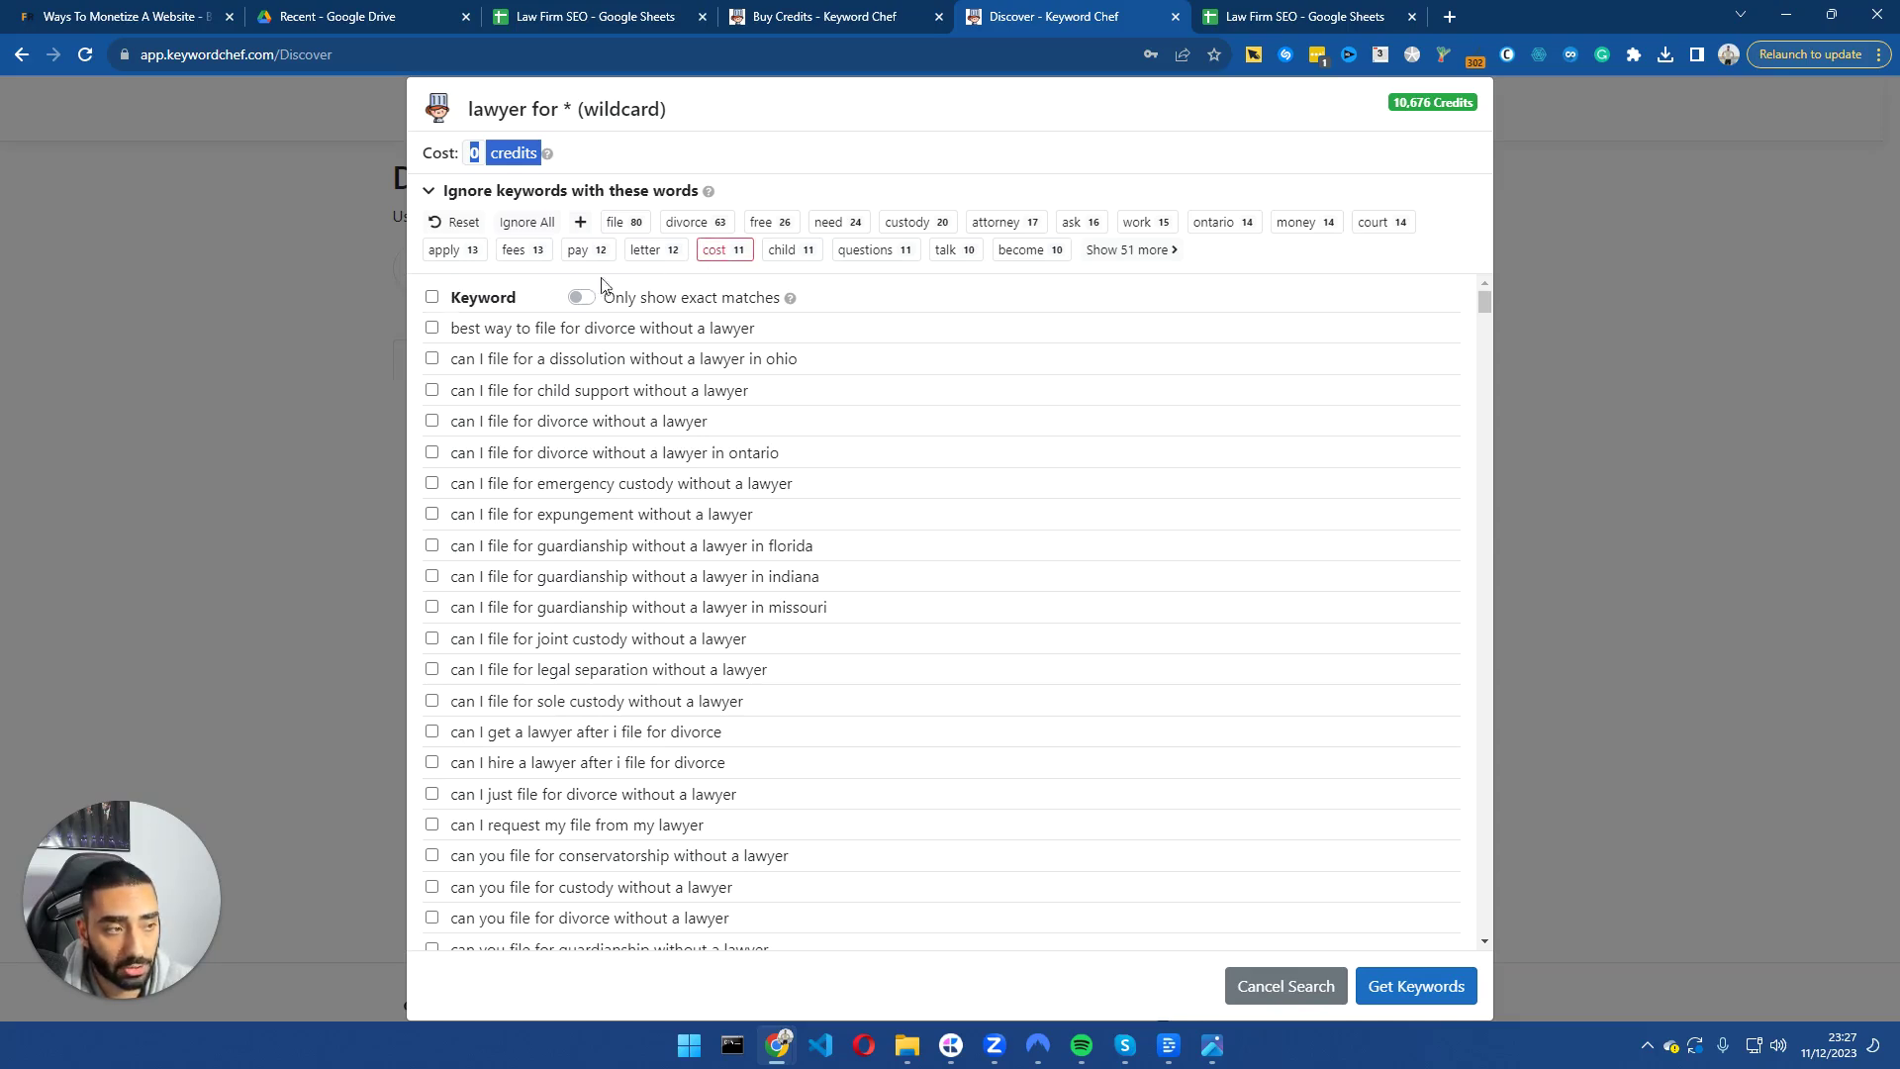
{"action": "left_click", "coordinate": [714, 256]}
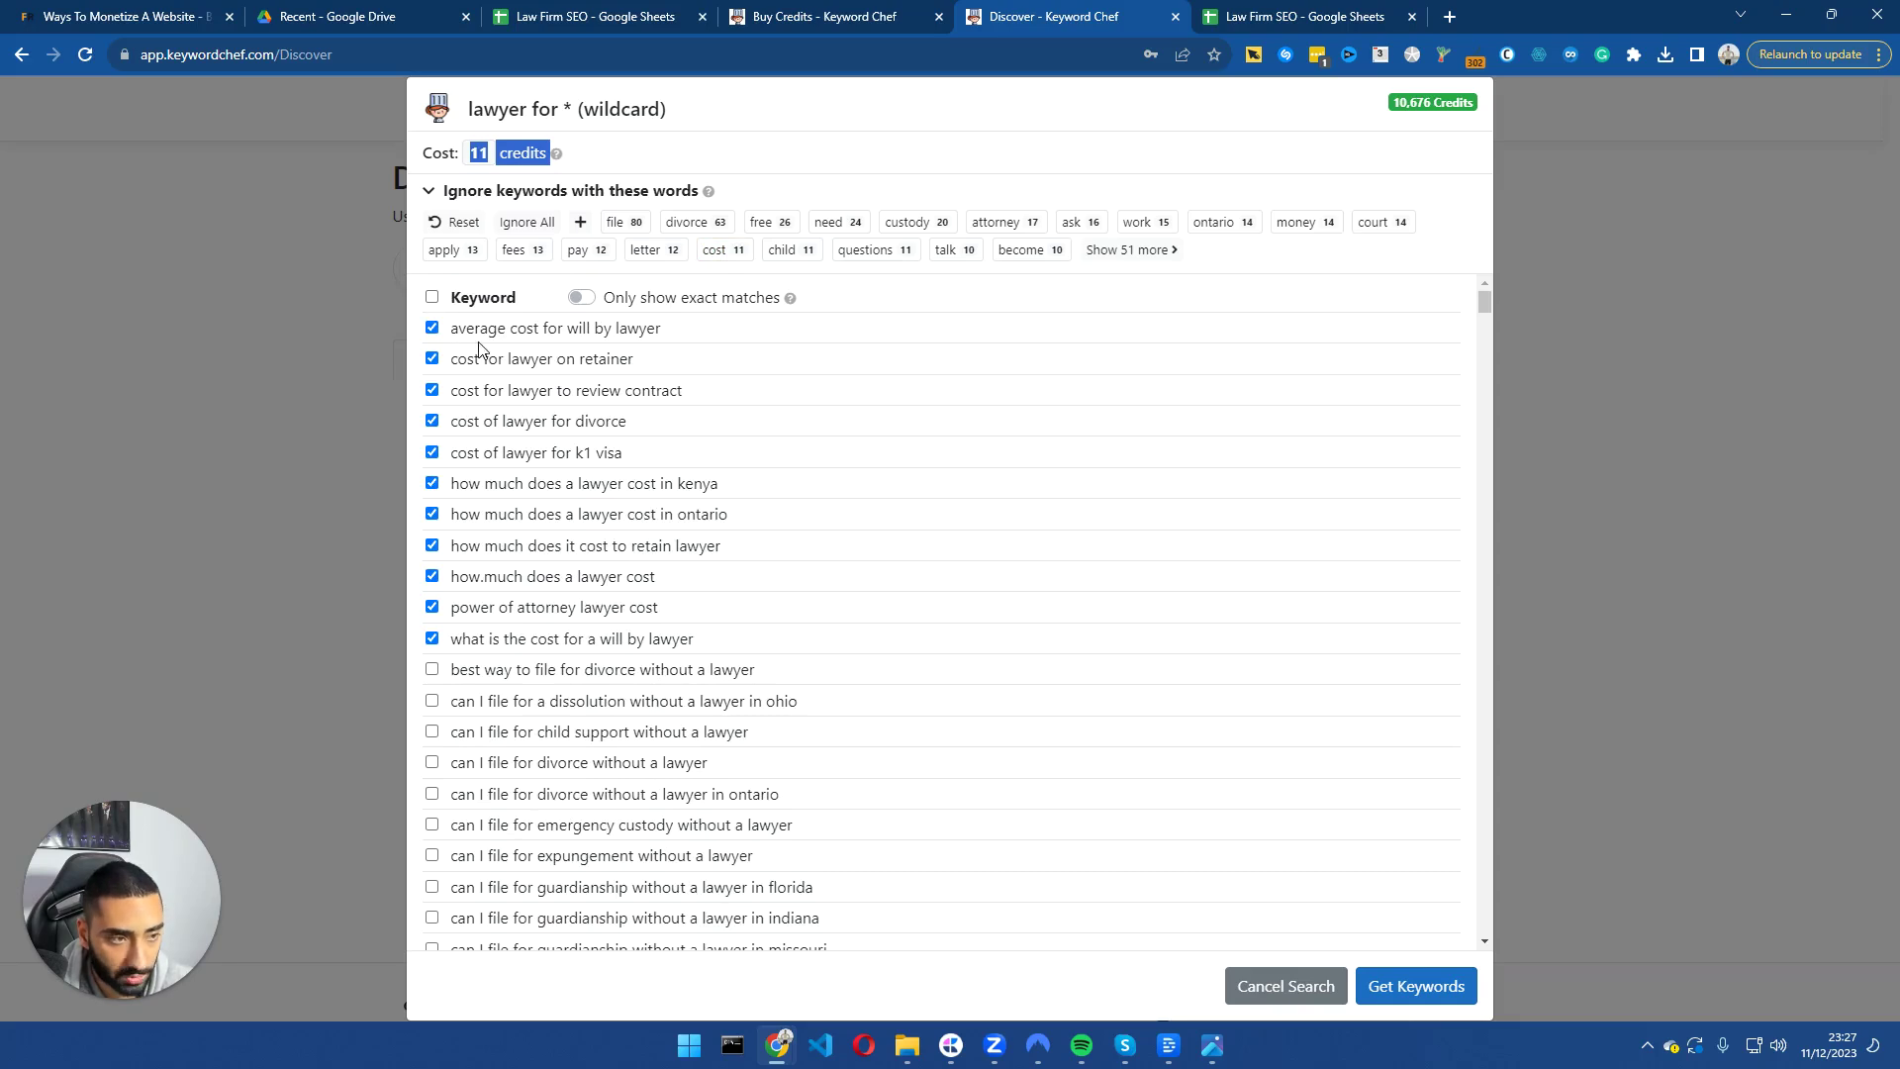
{"action": "left_click_drag", "start_coordinate": [457, 328], "coordinate": [671, 335]}
{"action": "left_click_drag", "start_coordinate": [466, 359], "coordinate": [643, 364]}
{"action": "left_click_drag", "start_coordinate": [459, 390], "coordinate": [677, 394]}
{"action": "left_click_drag", "start_coordinate": [458, 421], "coordinate": [627, 423]}
{"action": "left_click_drag", "start_coordinate": [458, 452], "coordinate": [623, 454]}
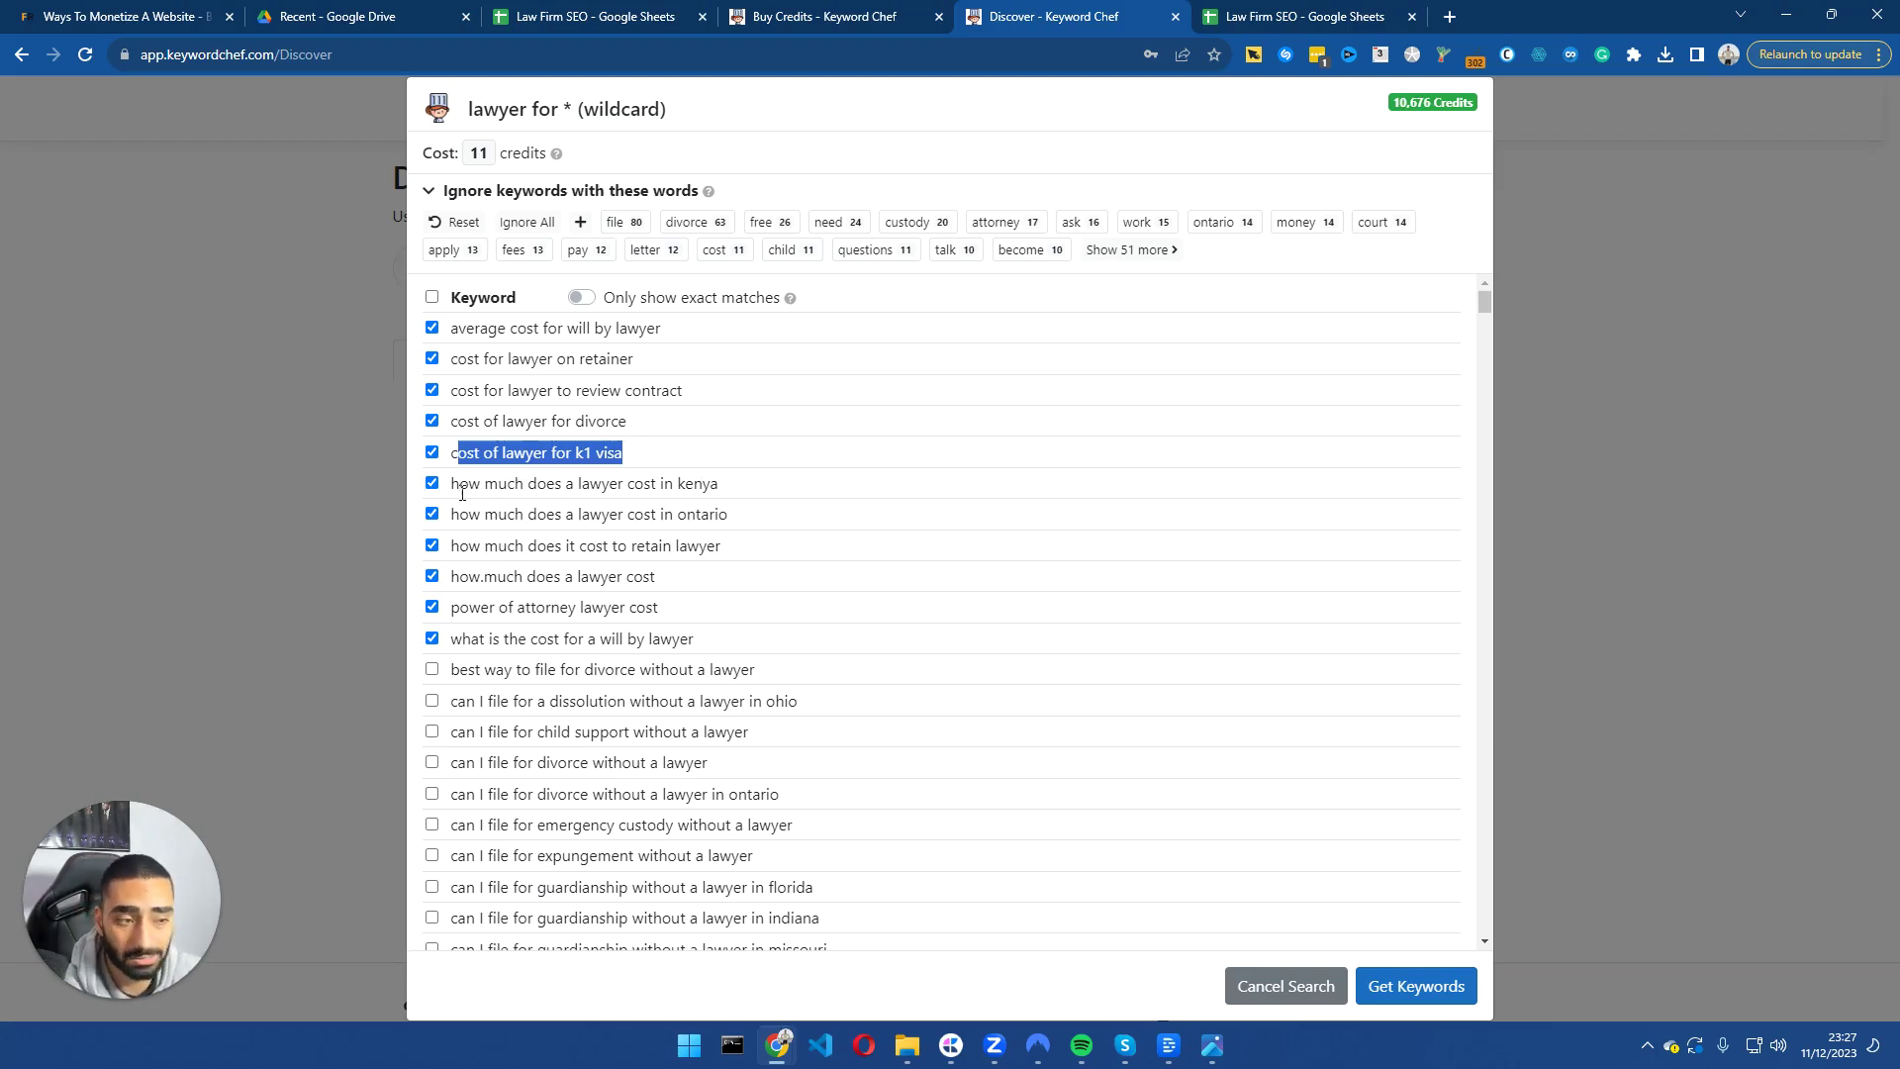
Exclude the Kenya and Ontario cost keywords, then select the first five cost keywords for copying.
{"action": "left_click", "coordinate": [431, 483]}
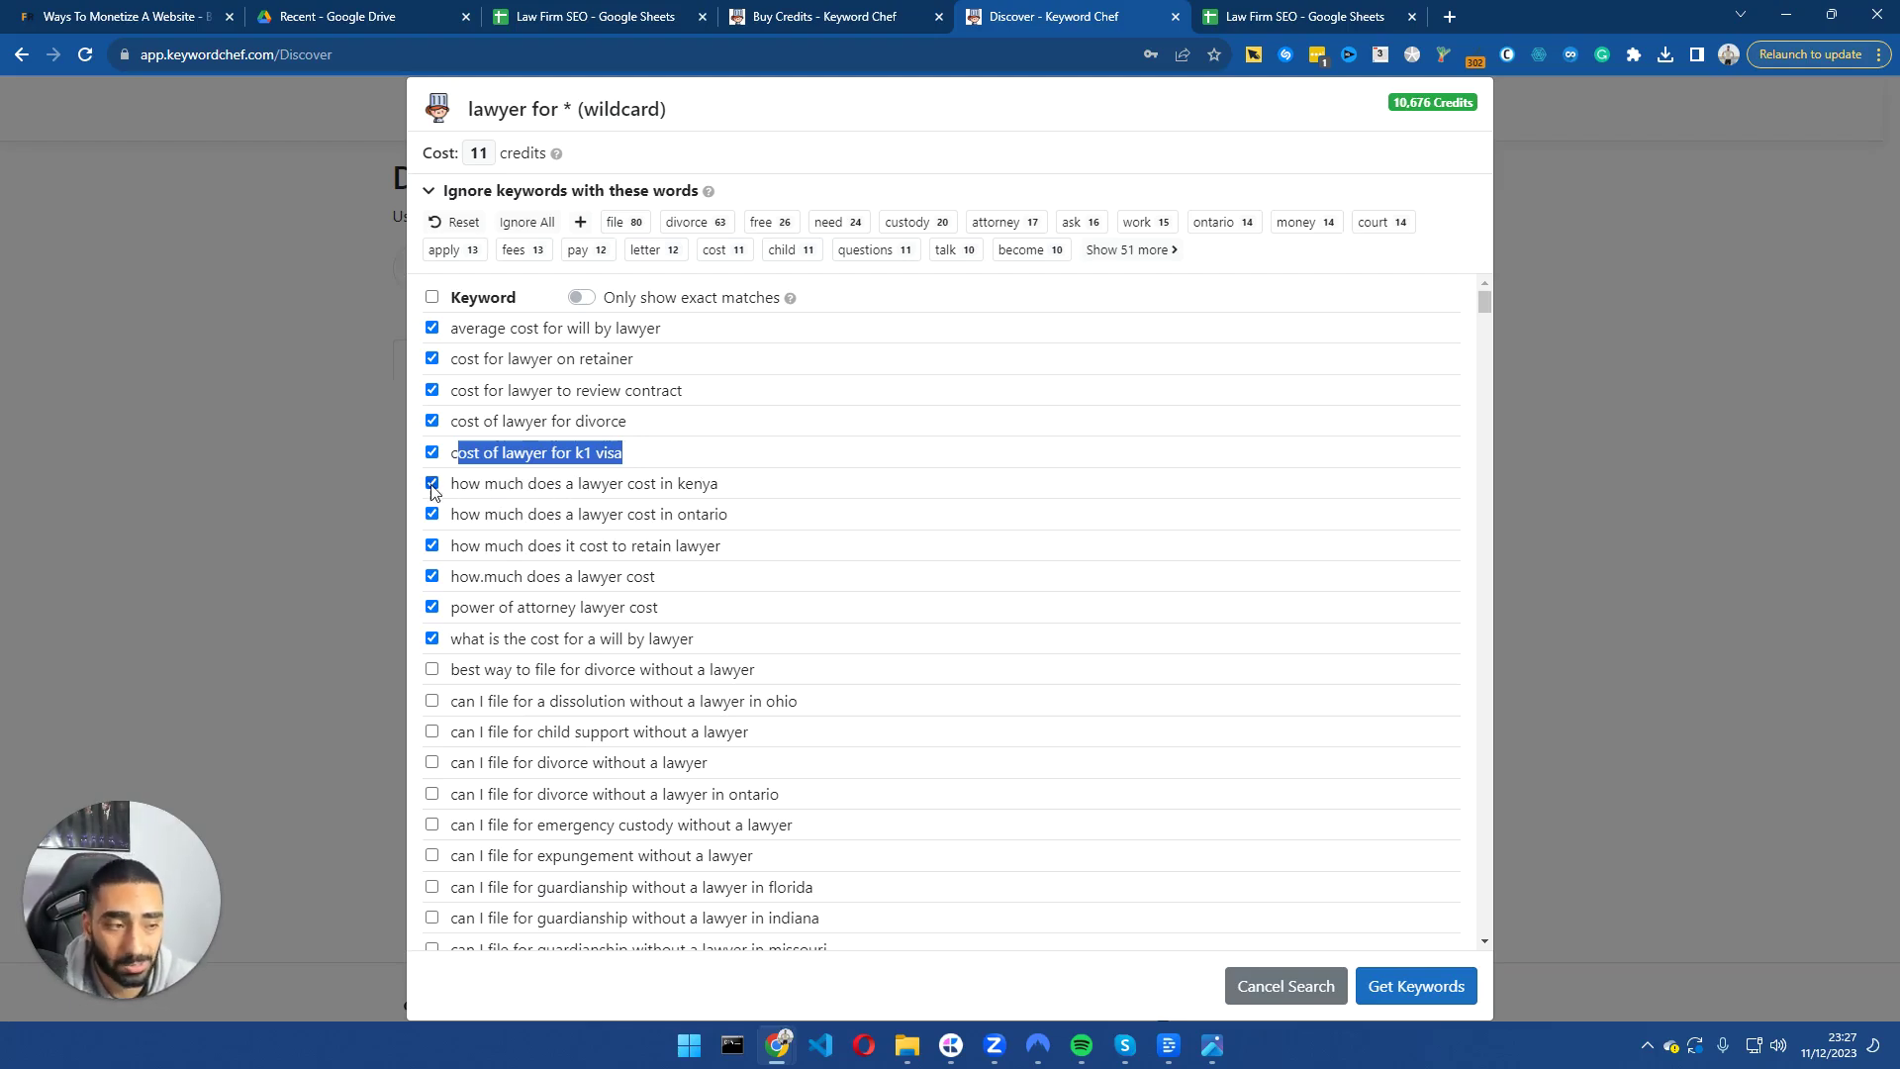
{"action": "left_click", "coordinate": [609, 481]}
{"action": "left_click_drag", "start_coordinate": [457, 515], "coordinate": [729, 518]}
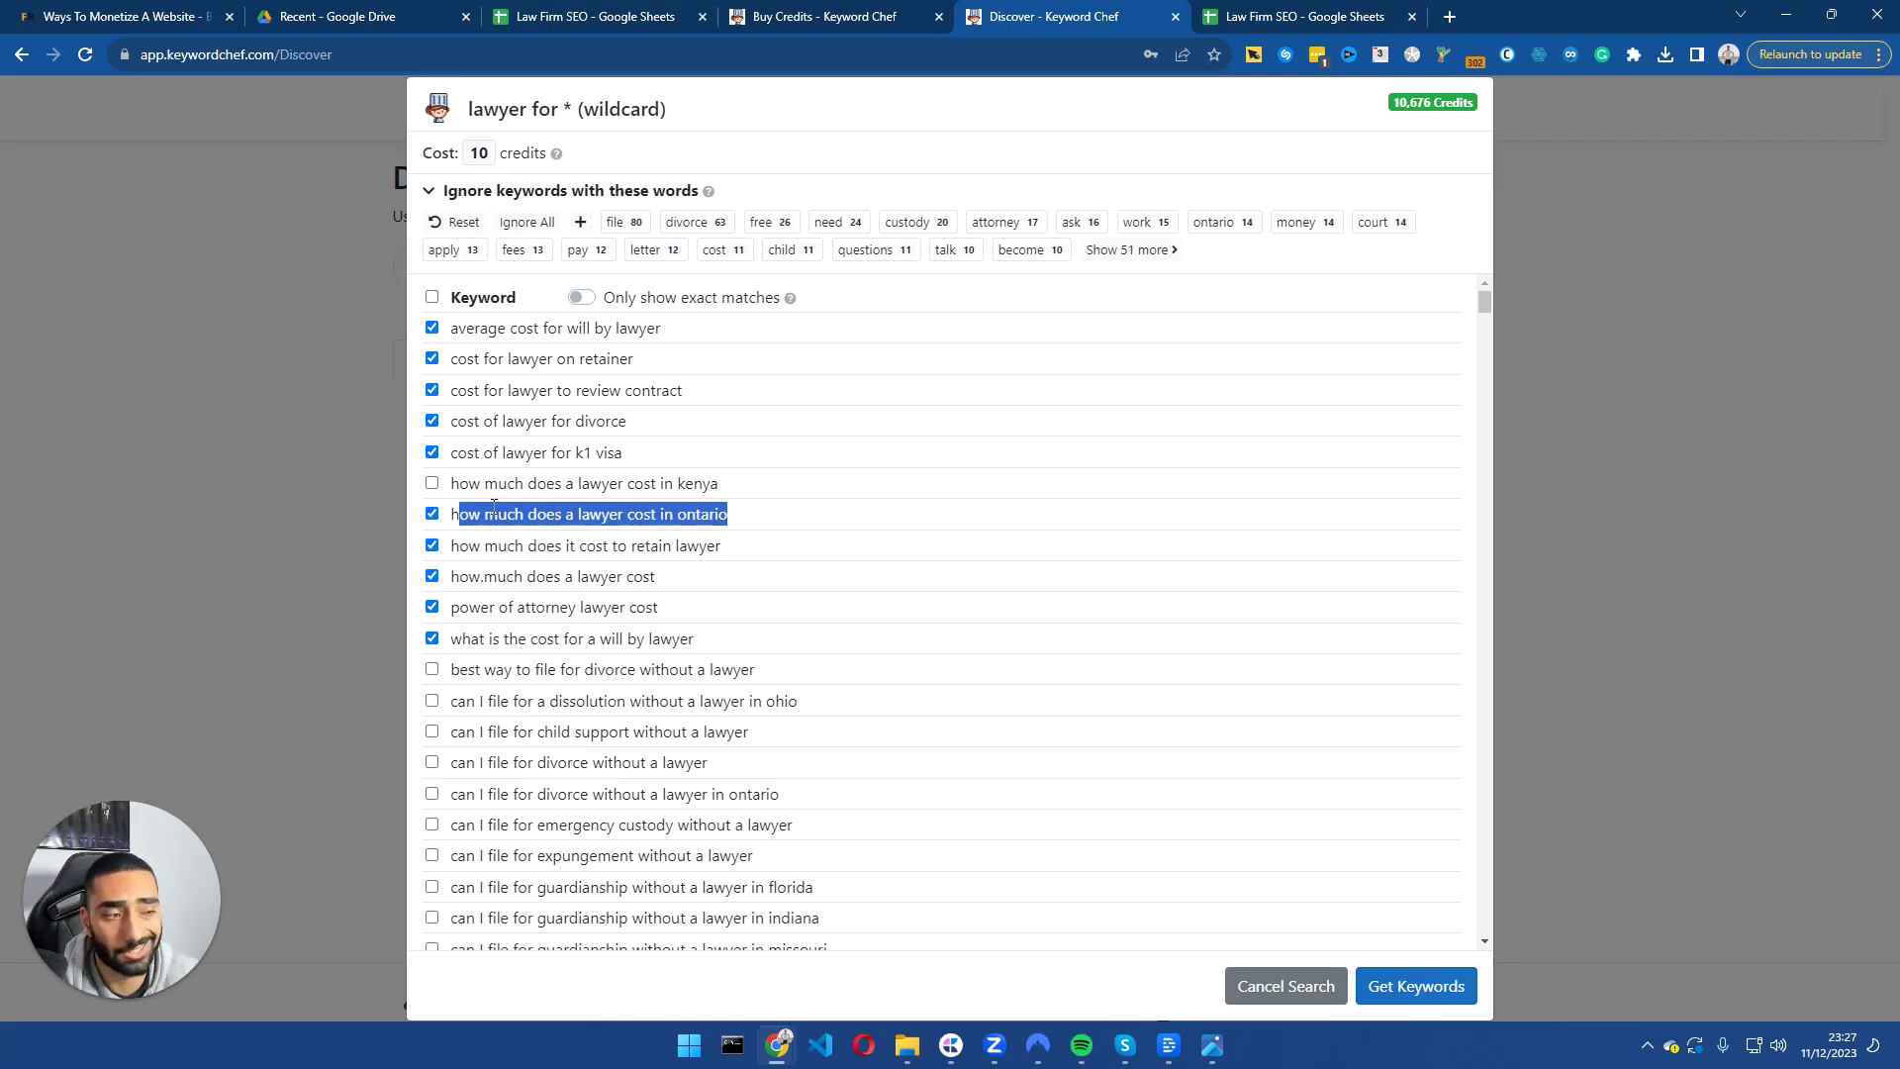
{"action": "left_click", "coordinate": [432, 514]}
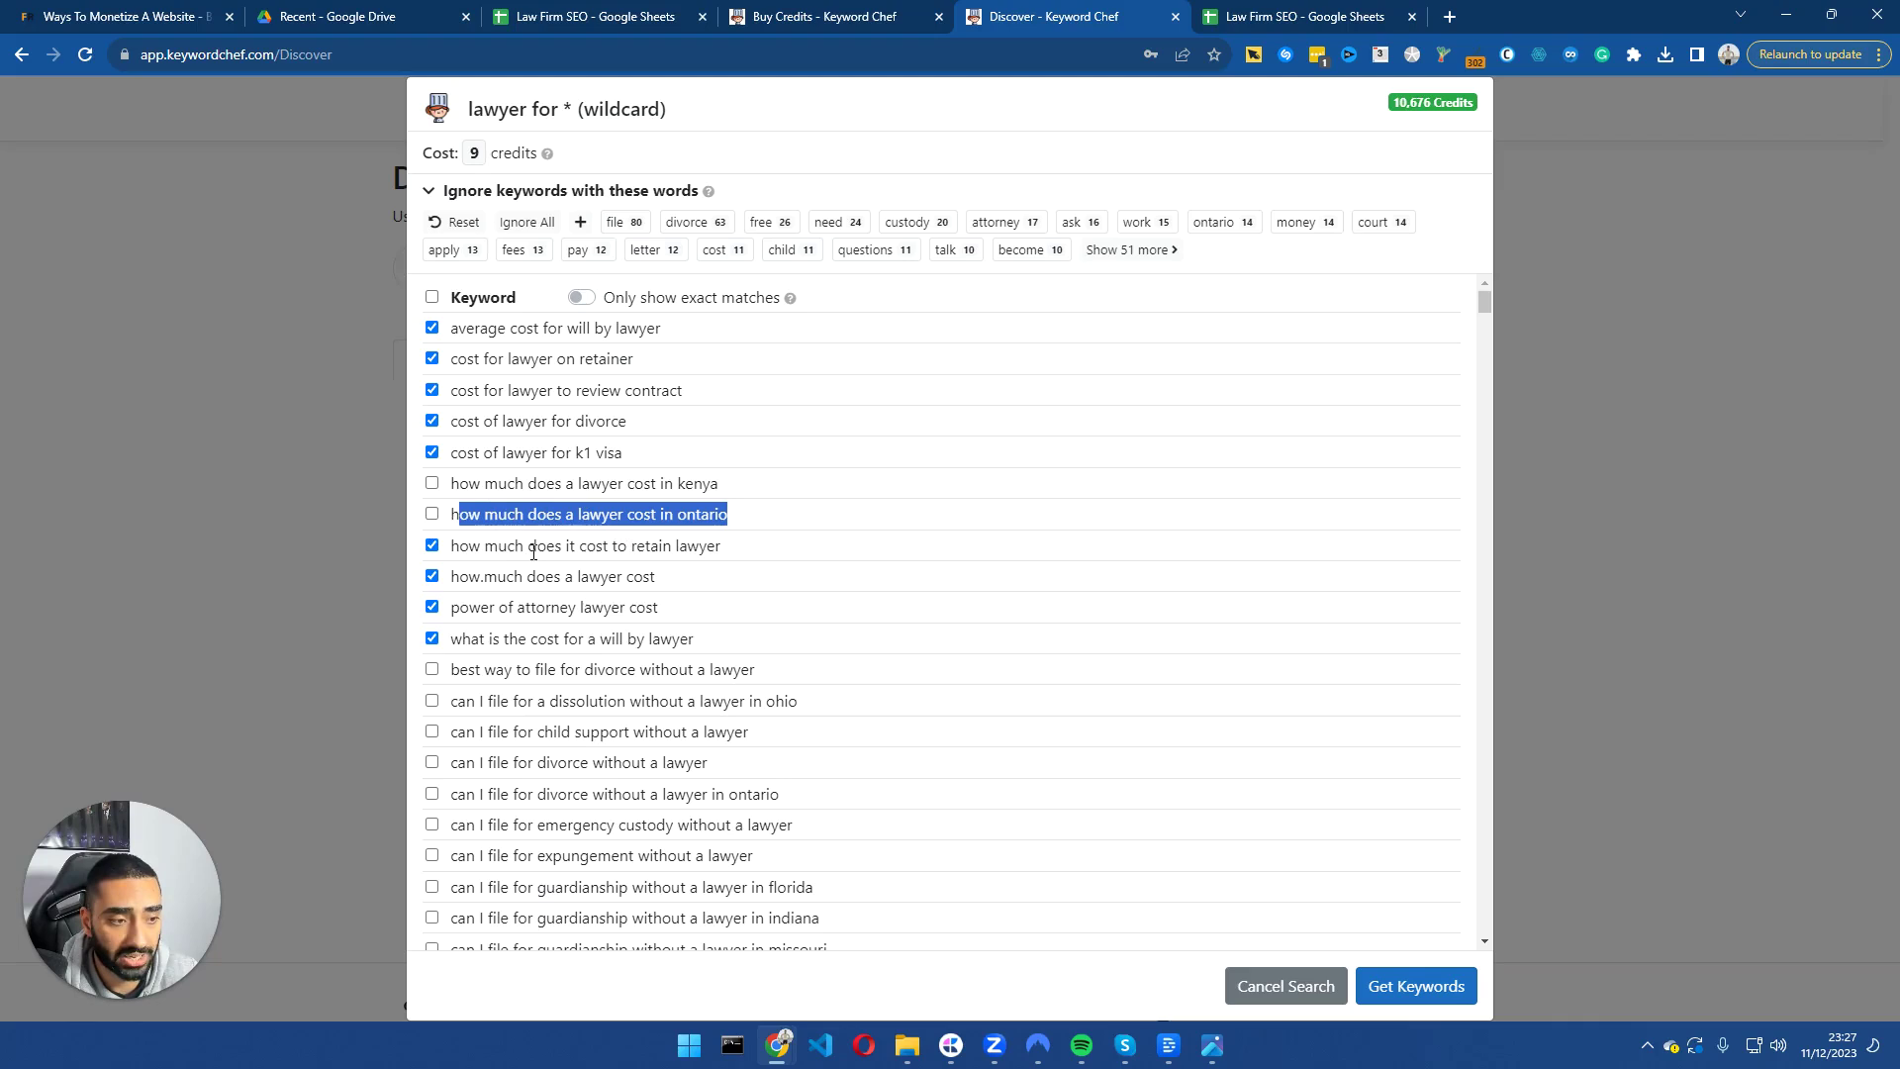
{"action": "left_click_drag", "start_coordinate": [467, 546], "coordinate": [718, 550]}
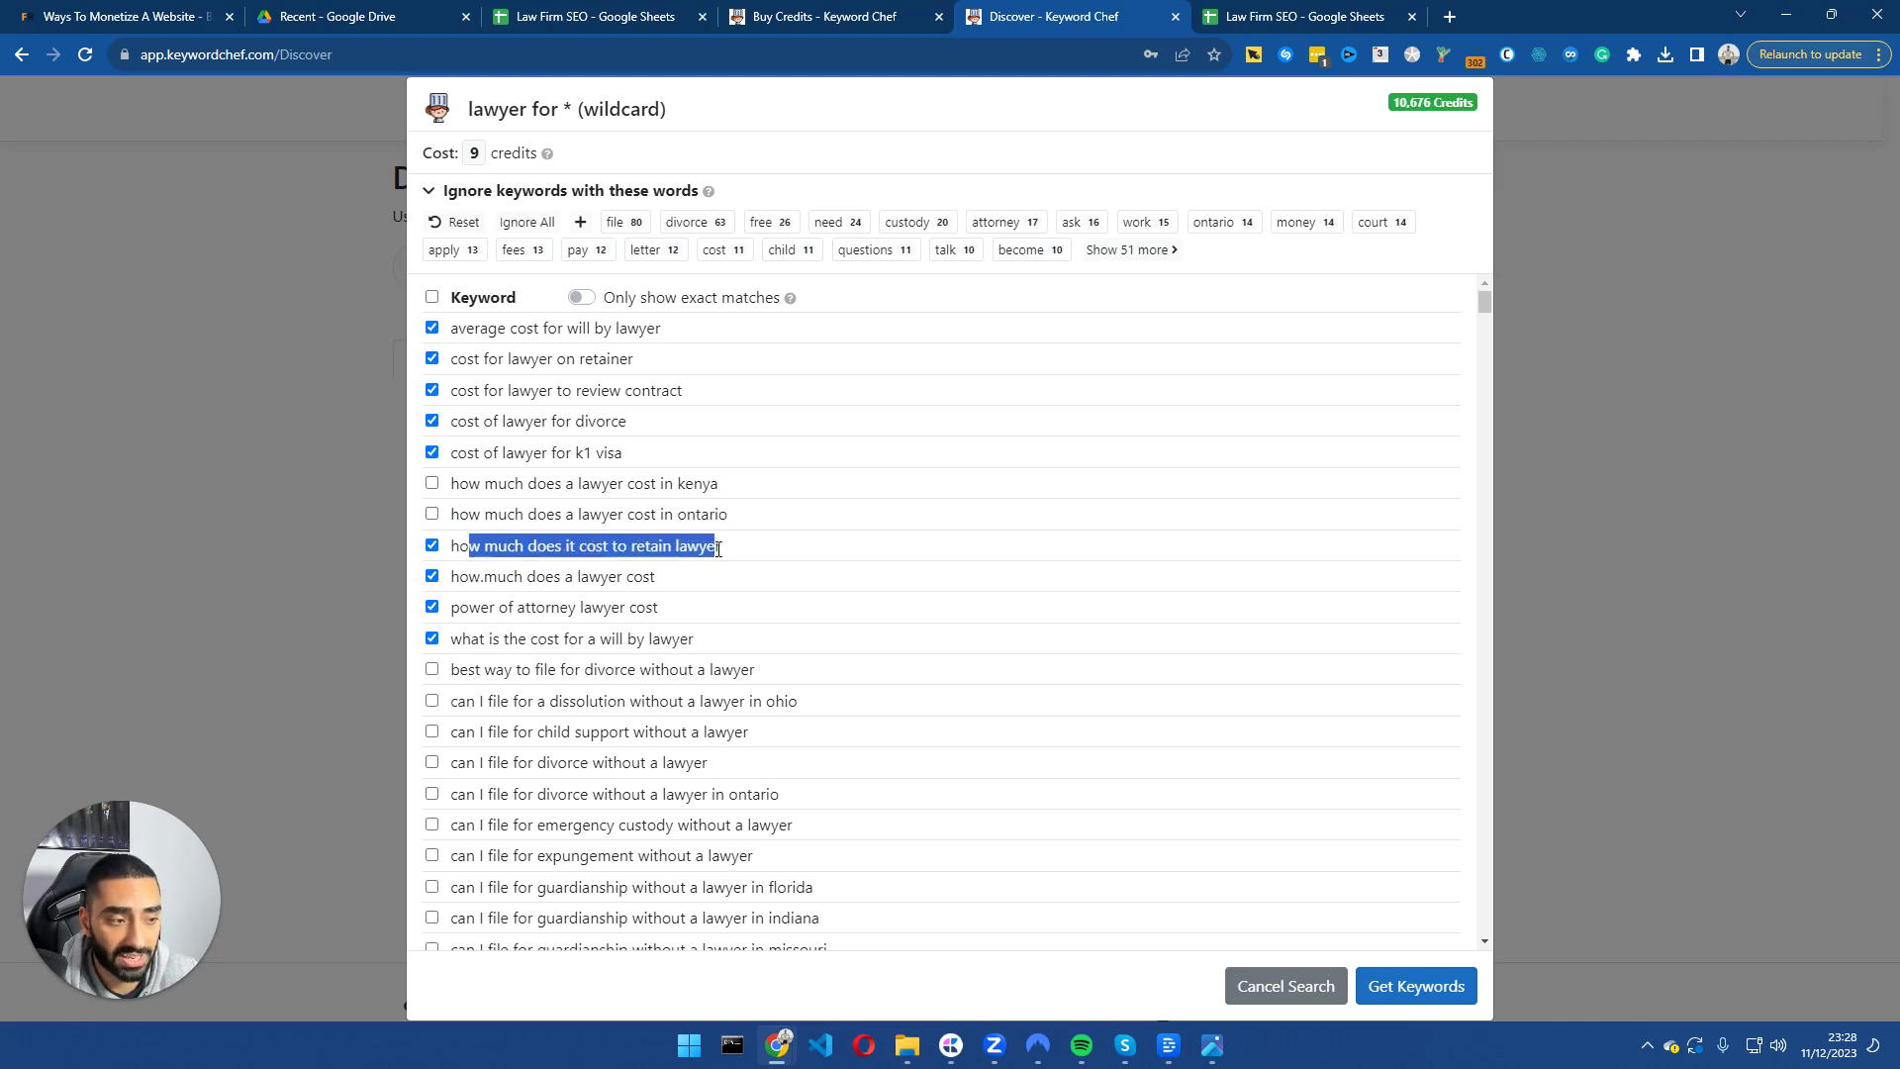
{"action": "left_click_drag", "start_coordinate": [469, 577], "coordinate": [663, 584]}
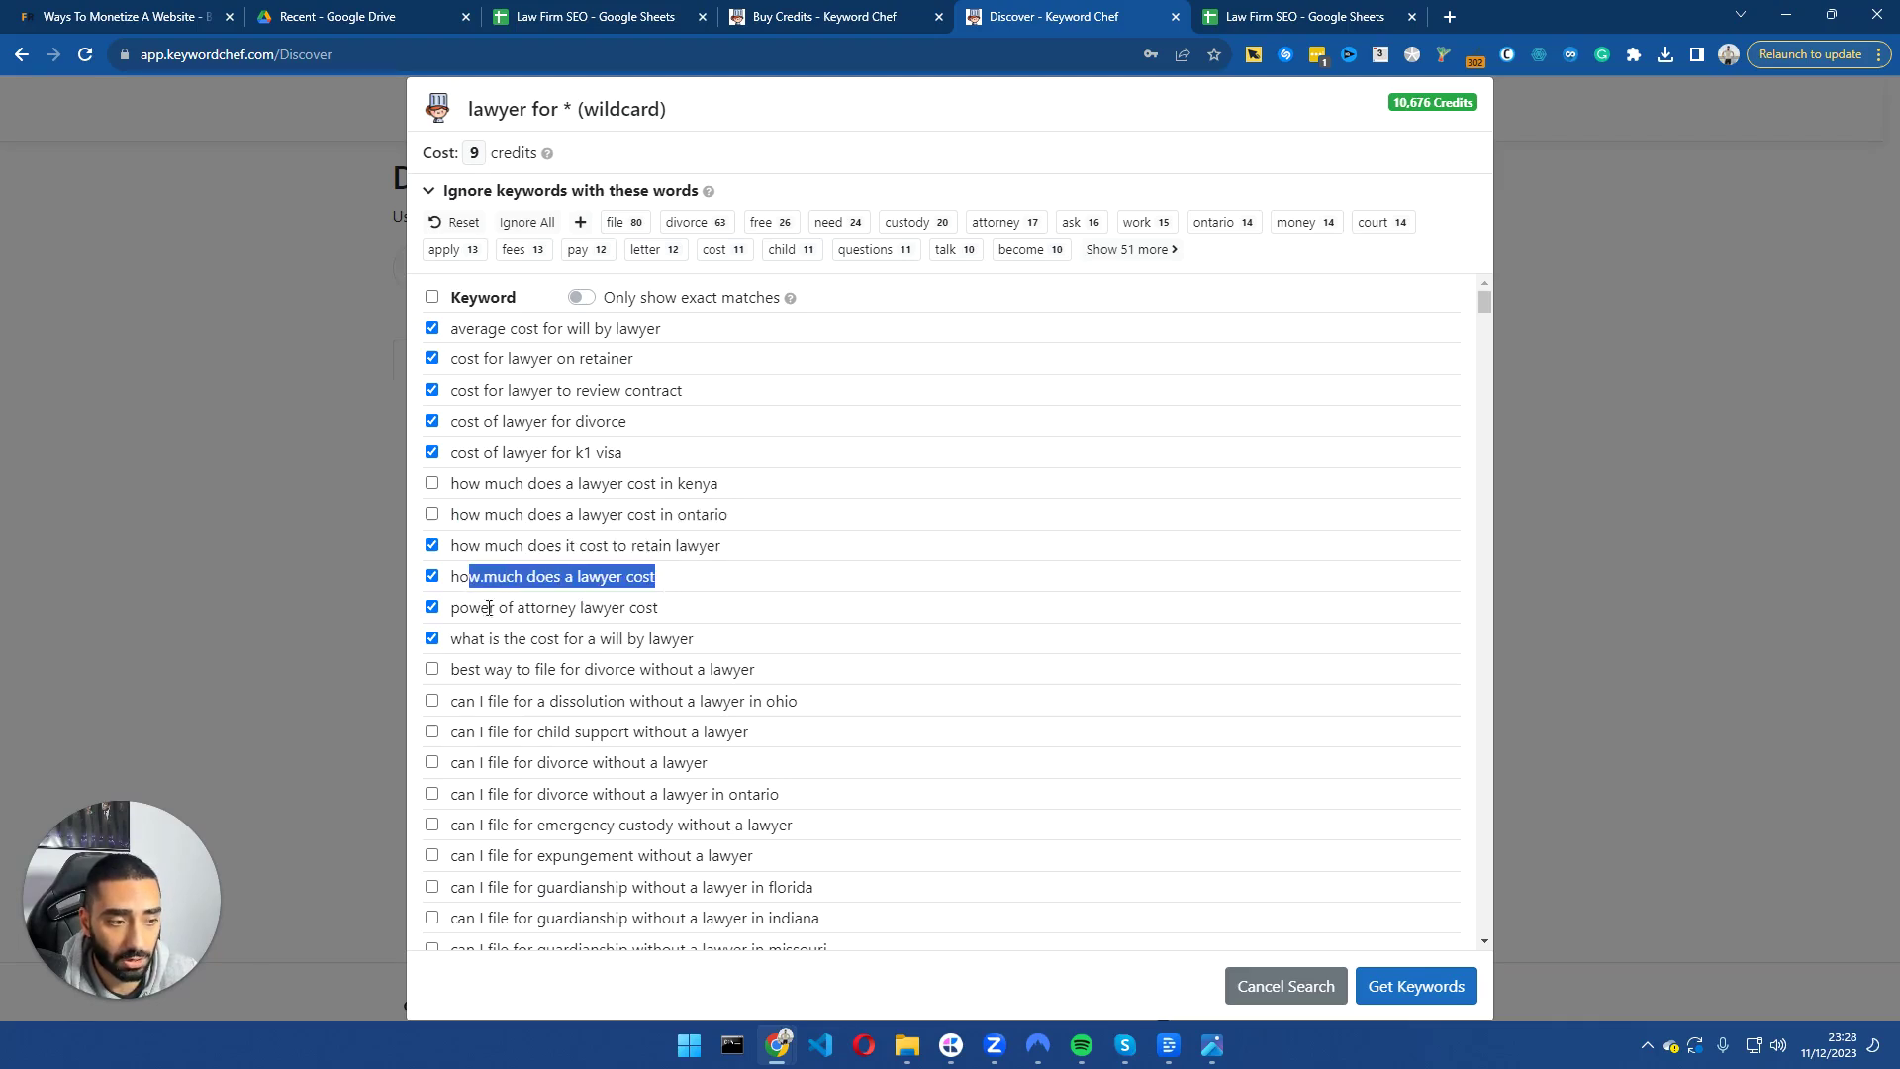
{"action": "left_click_drag", "start_coordinate": [469, 608], "coordinate": [658, 607]}
{"action": "left_click_drag", "start_coordinate": [479, 638], "coordinate": [695, 639]}
{"action": "triple_click", "coordinate": [606, 608]}
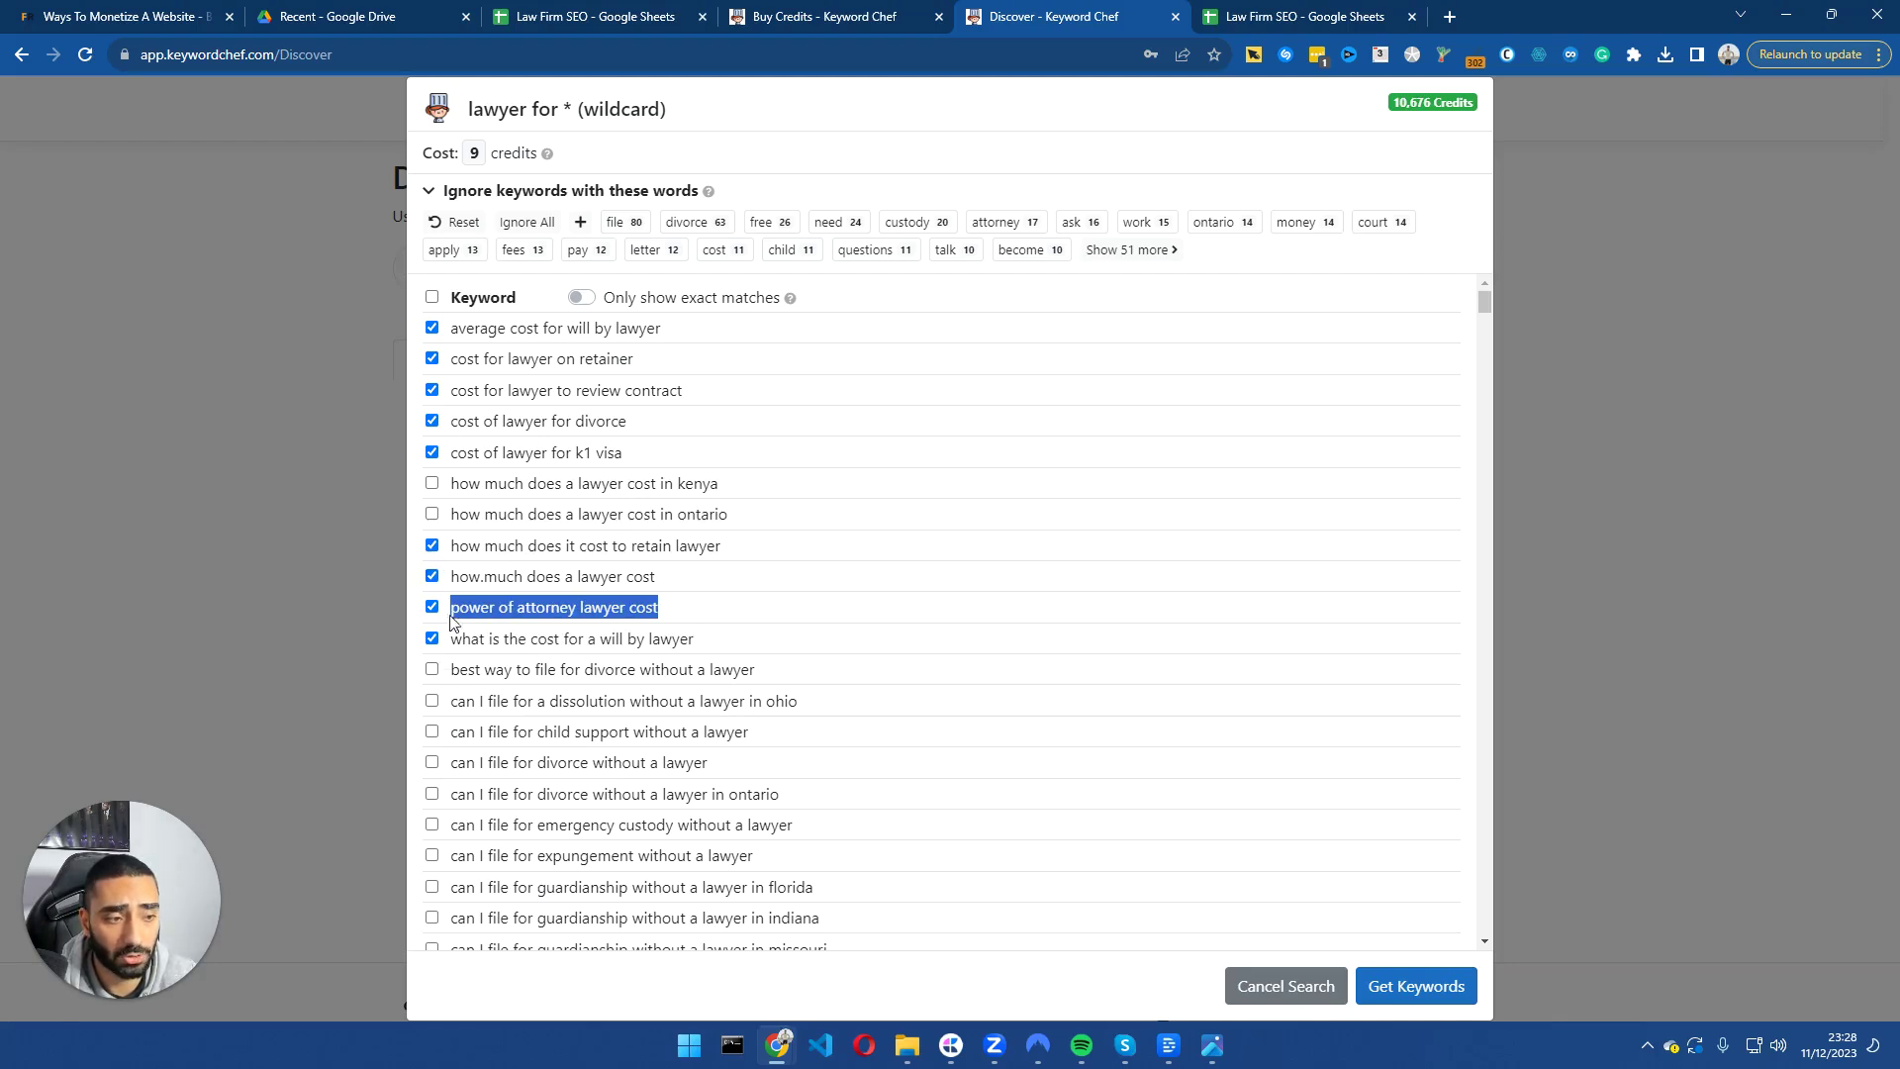
{"action": "left_click_drag", "start_coordinate": [451, 328], "coordinate": [679, 458]}
{"action": "key", "text": "ctrl+c"}
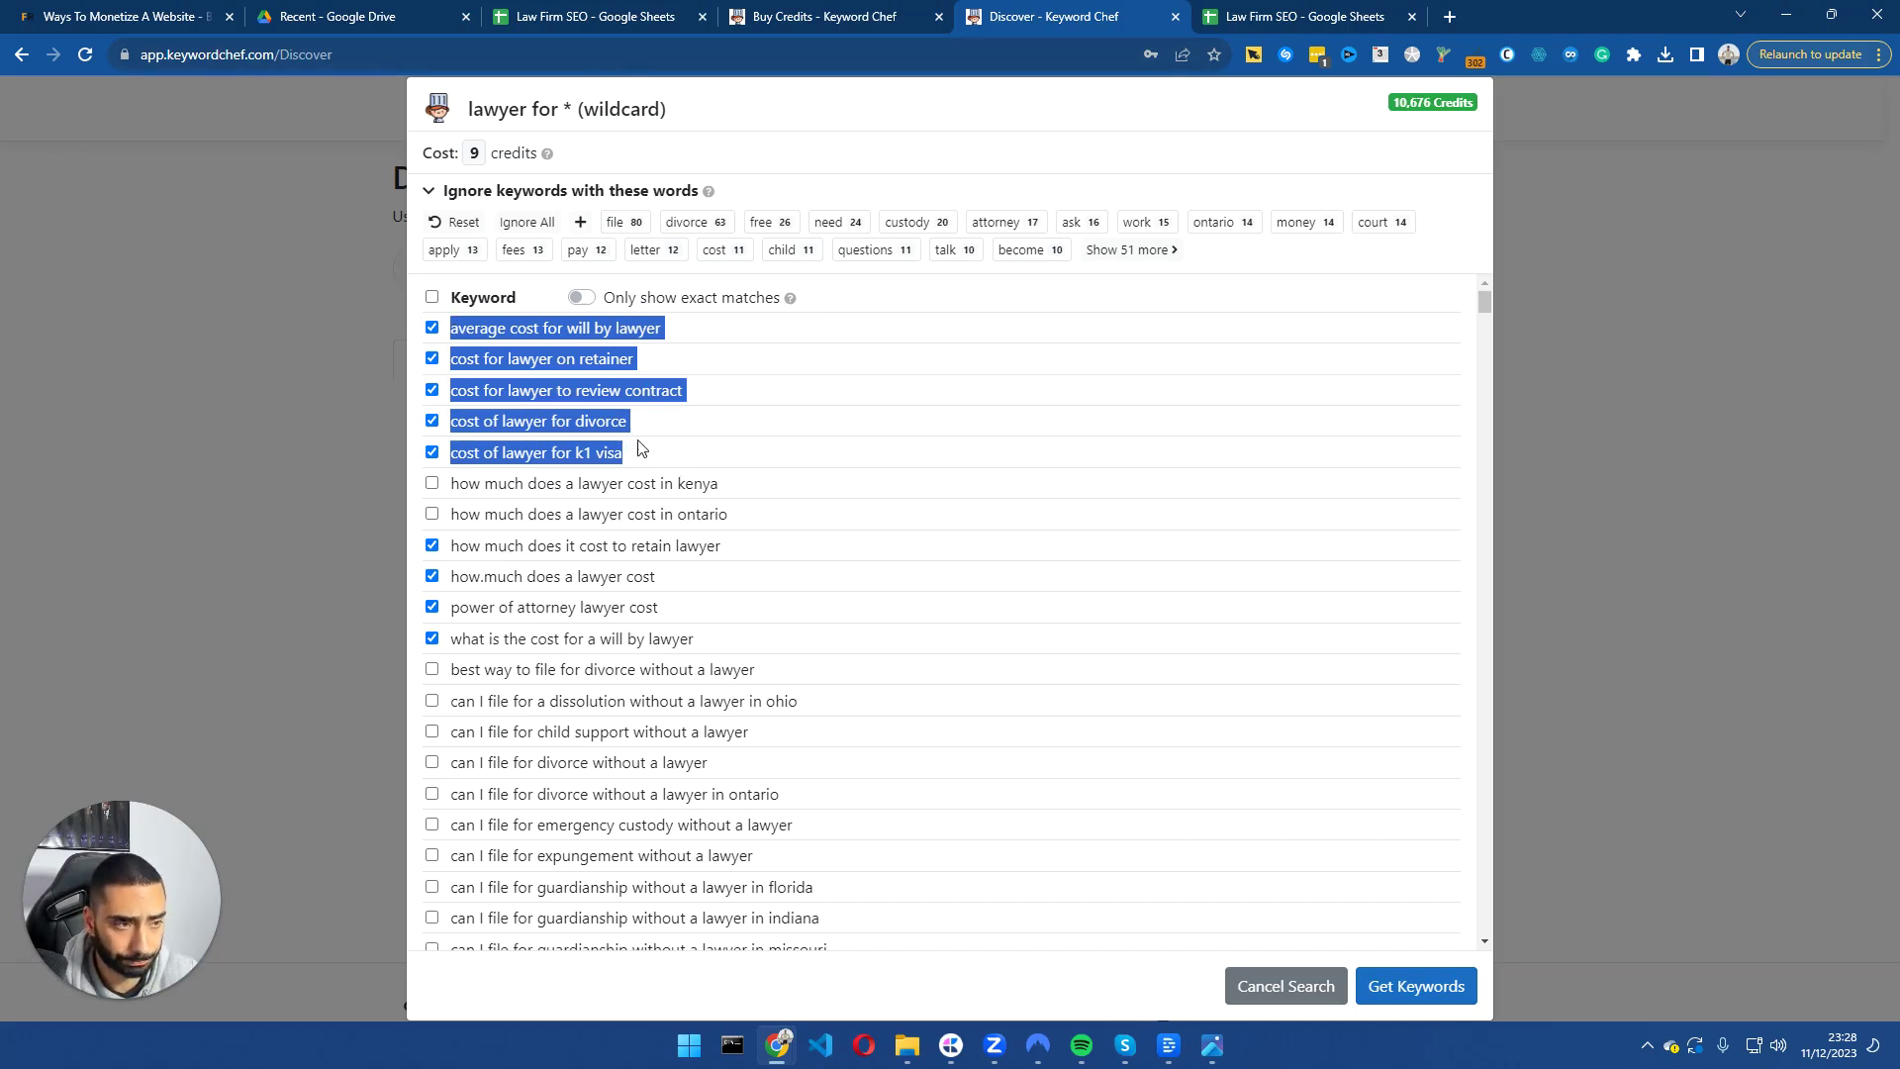
Paste the five cost keywords into the Law Firm SEO sheet's Article column, cells A2:A6.
{"action": "left_click", "coordinate": [593, 16]}
{"action": "left_click", "coordinate": [436, 273]}
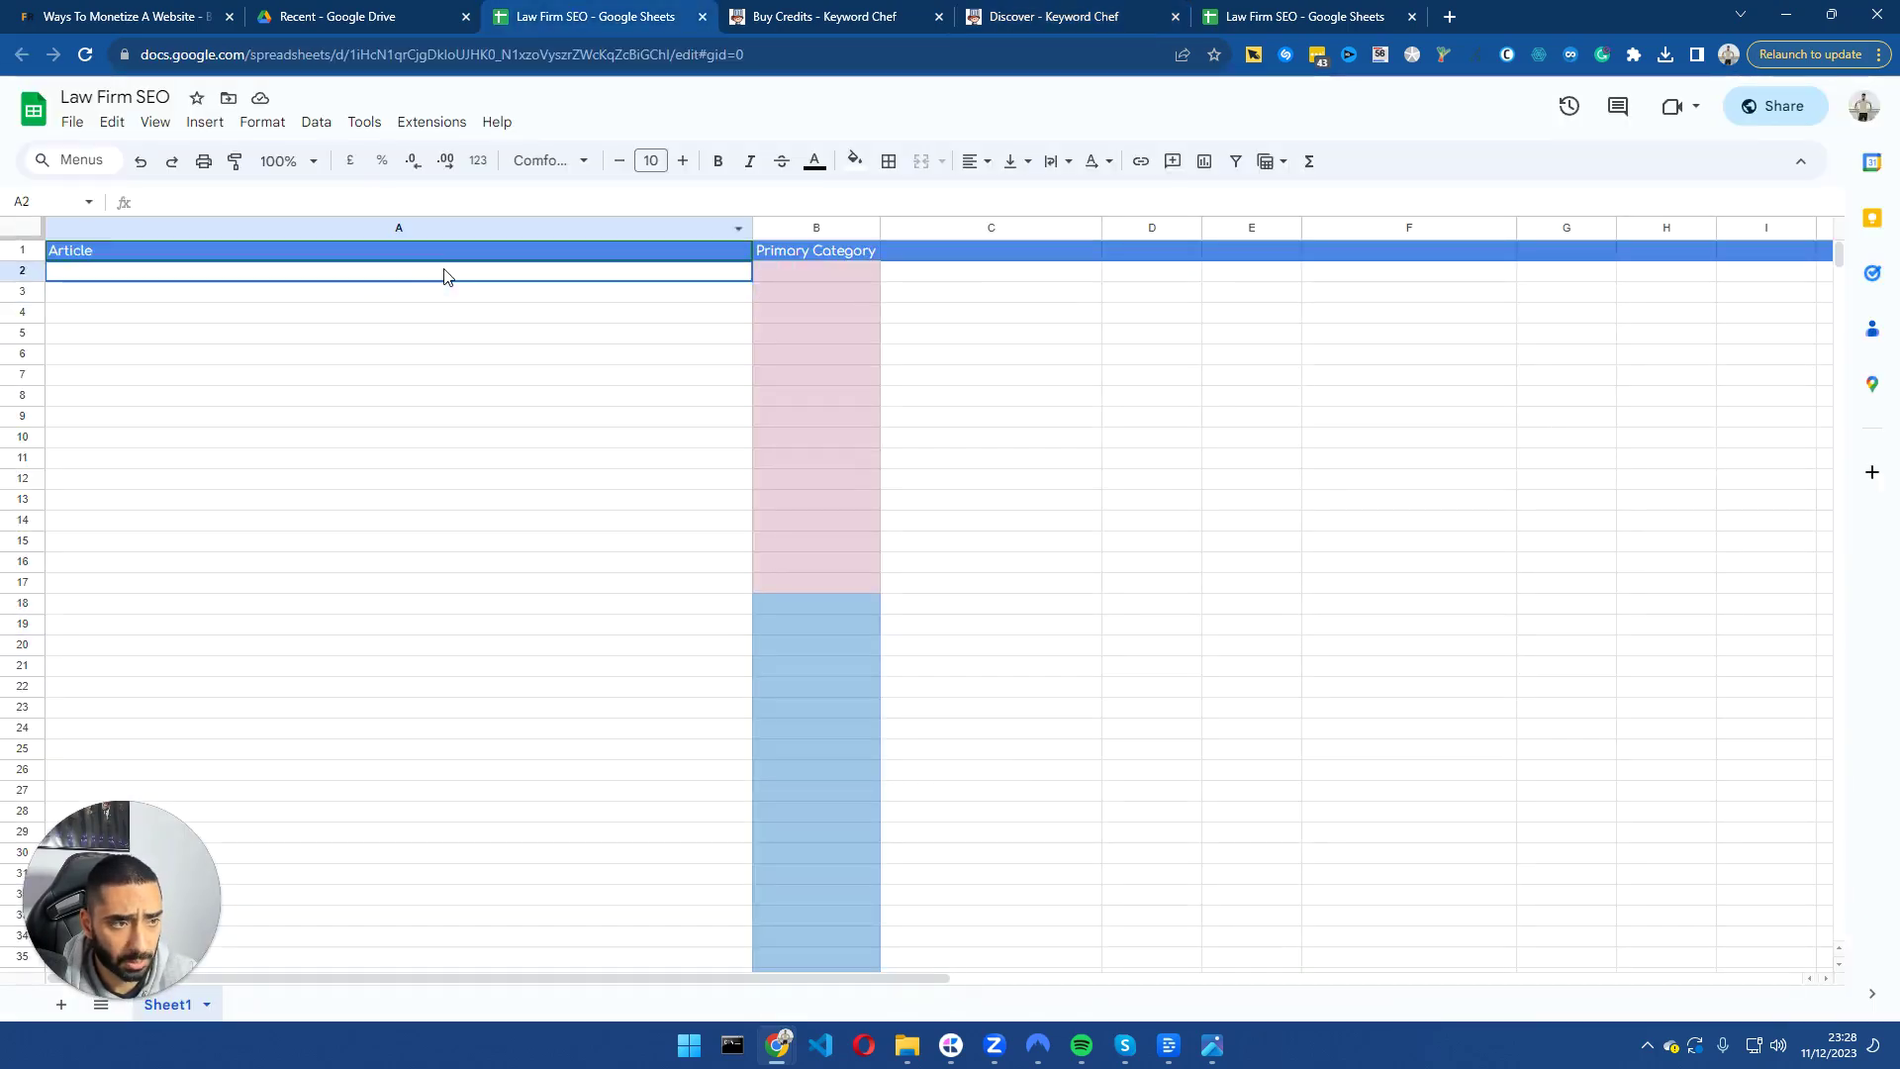
{"action": "key", "text": "ctrl+v"}
{"action": "left_click_drag", "start_coordinate": [819, 309], "coordinate": [819, 367]}
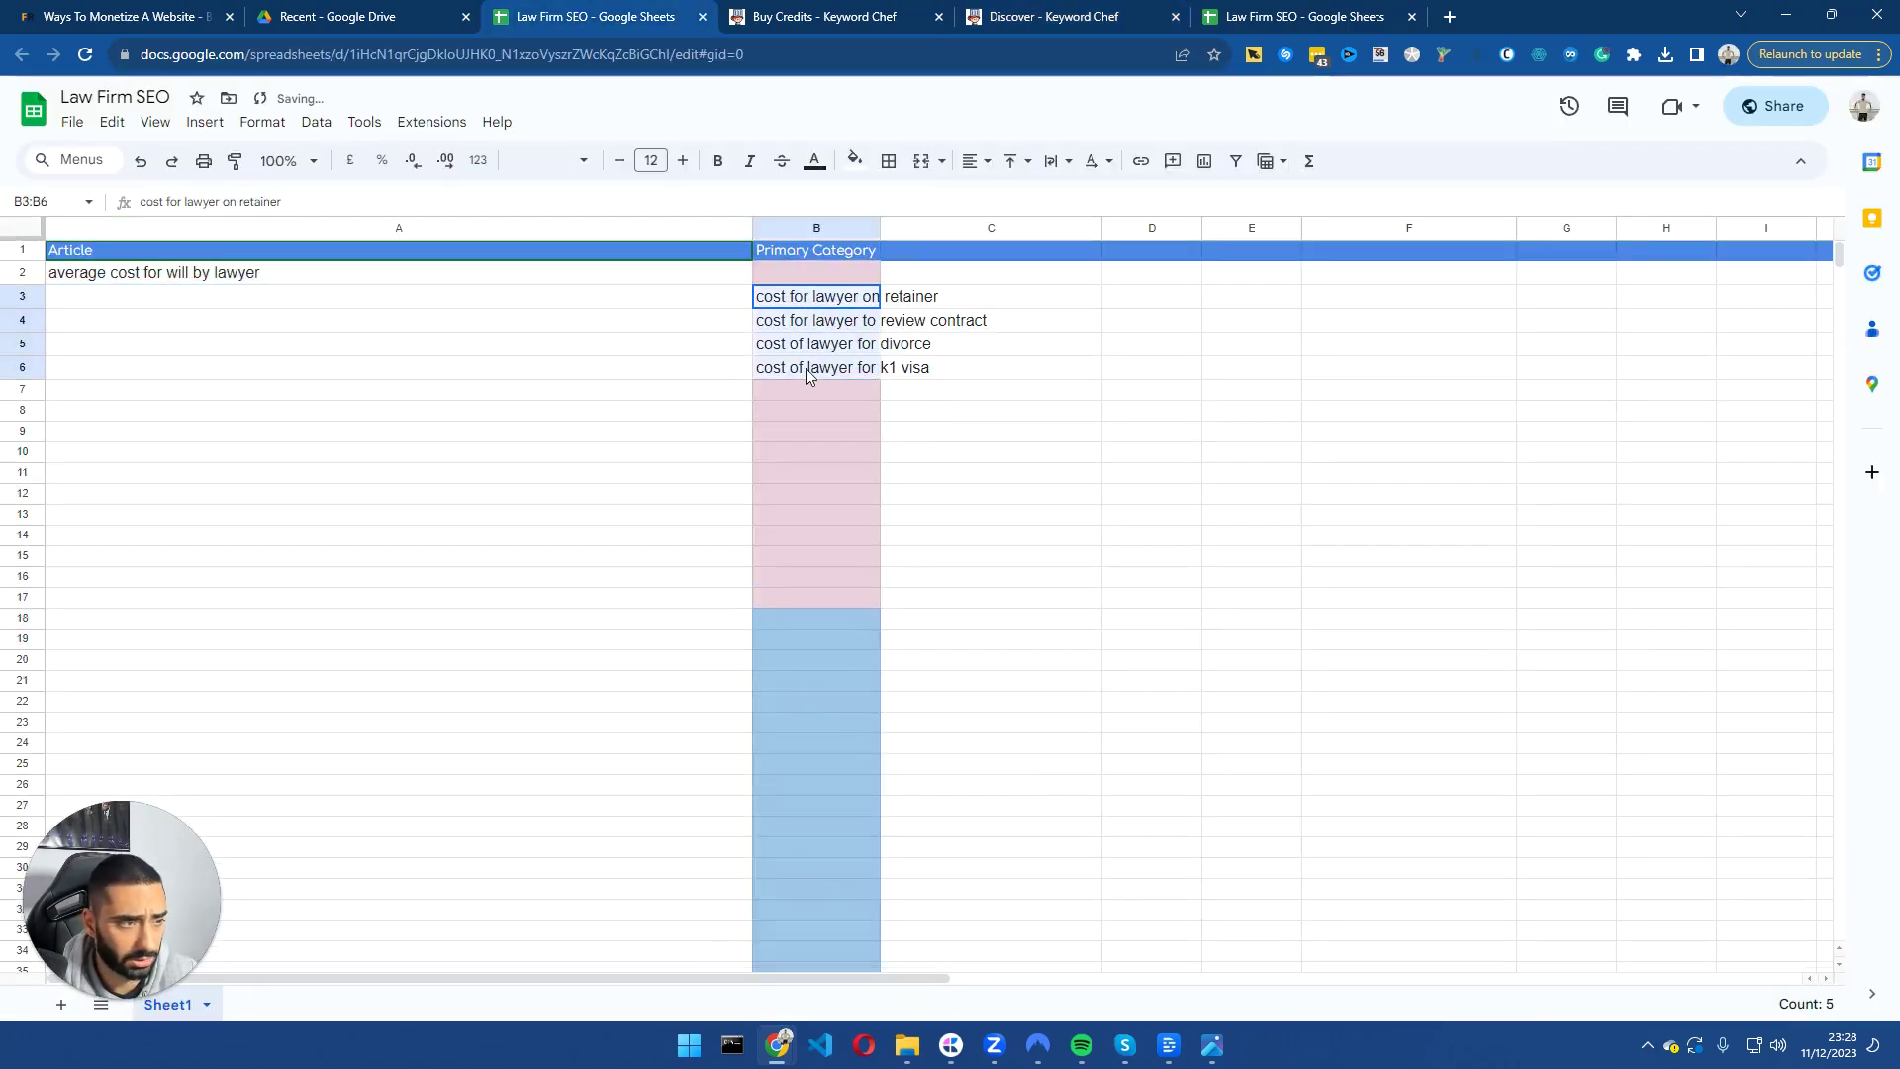
{"action": "key", "text": "ctrl+x"}
{"action": "left_click", "coordinate": [584, 297]}
{"action": "key", "text": "ctrl+v"}
{"action": "left_click", "coordinate": [857, 12]}
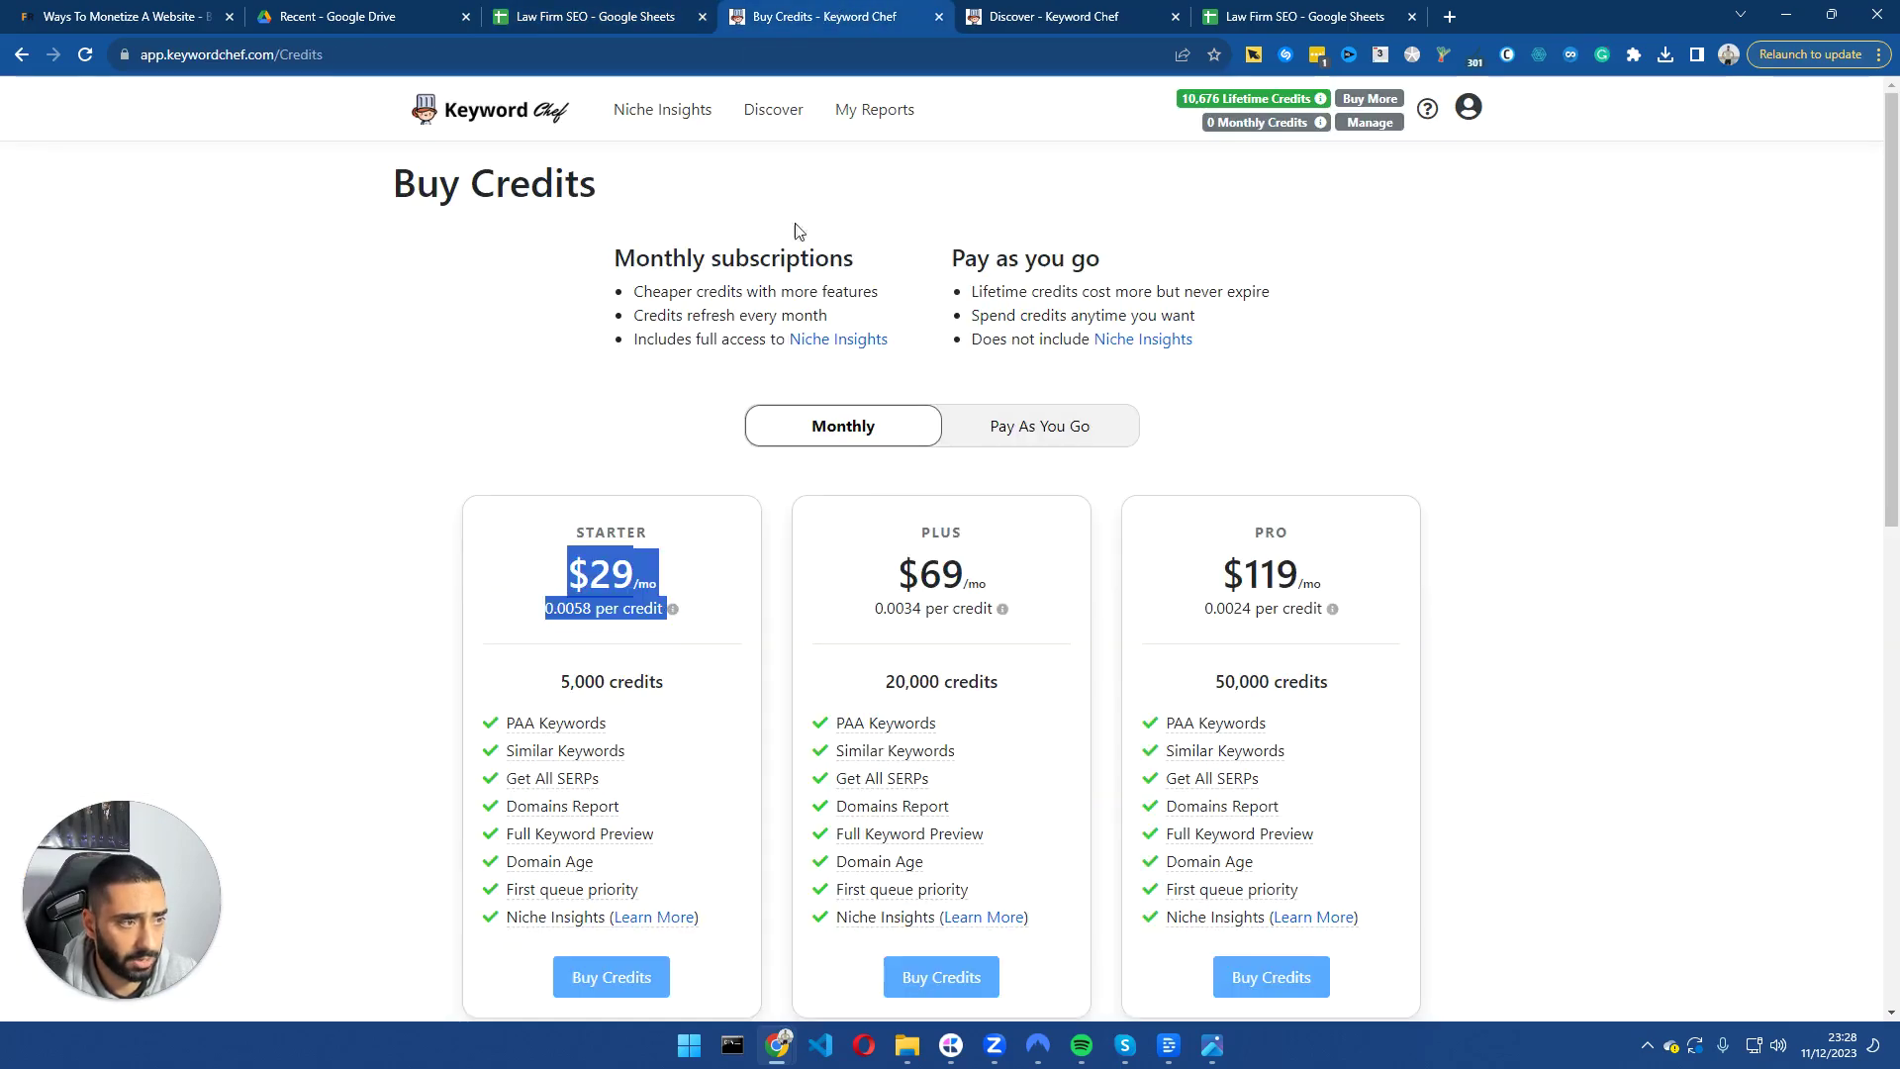
{"action": "left_click_drag", "start_coordinate": [1054, 16], "coordinate": [822, 16]}
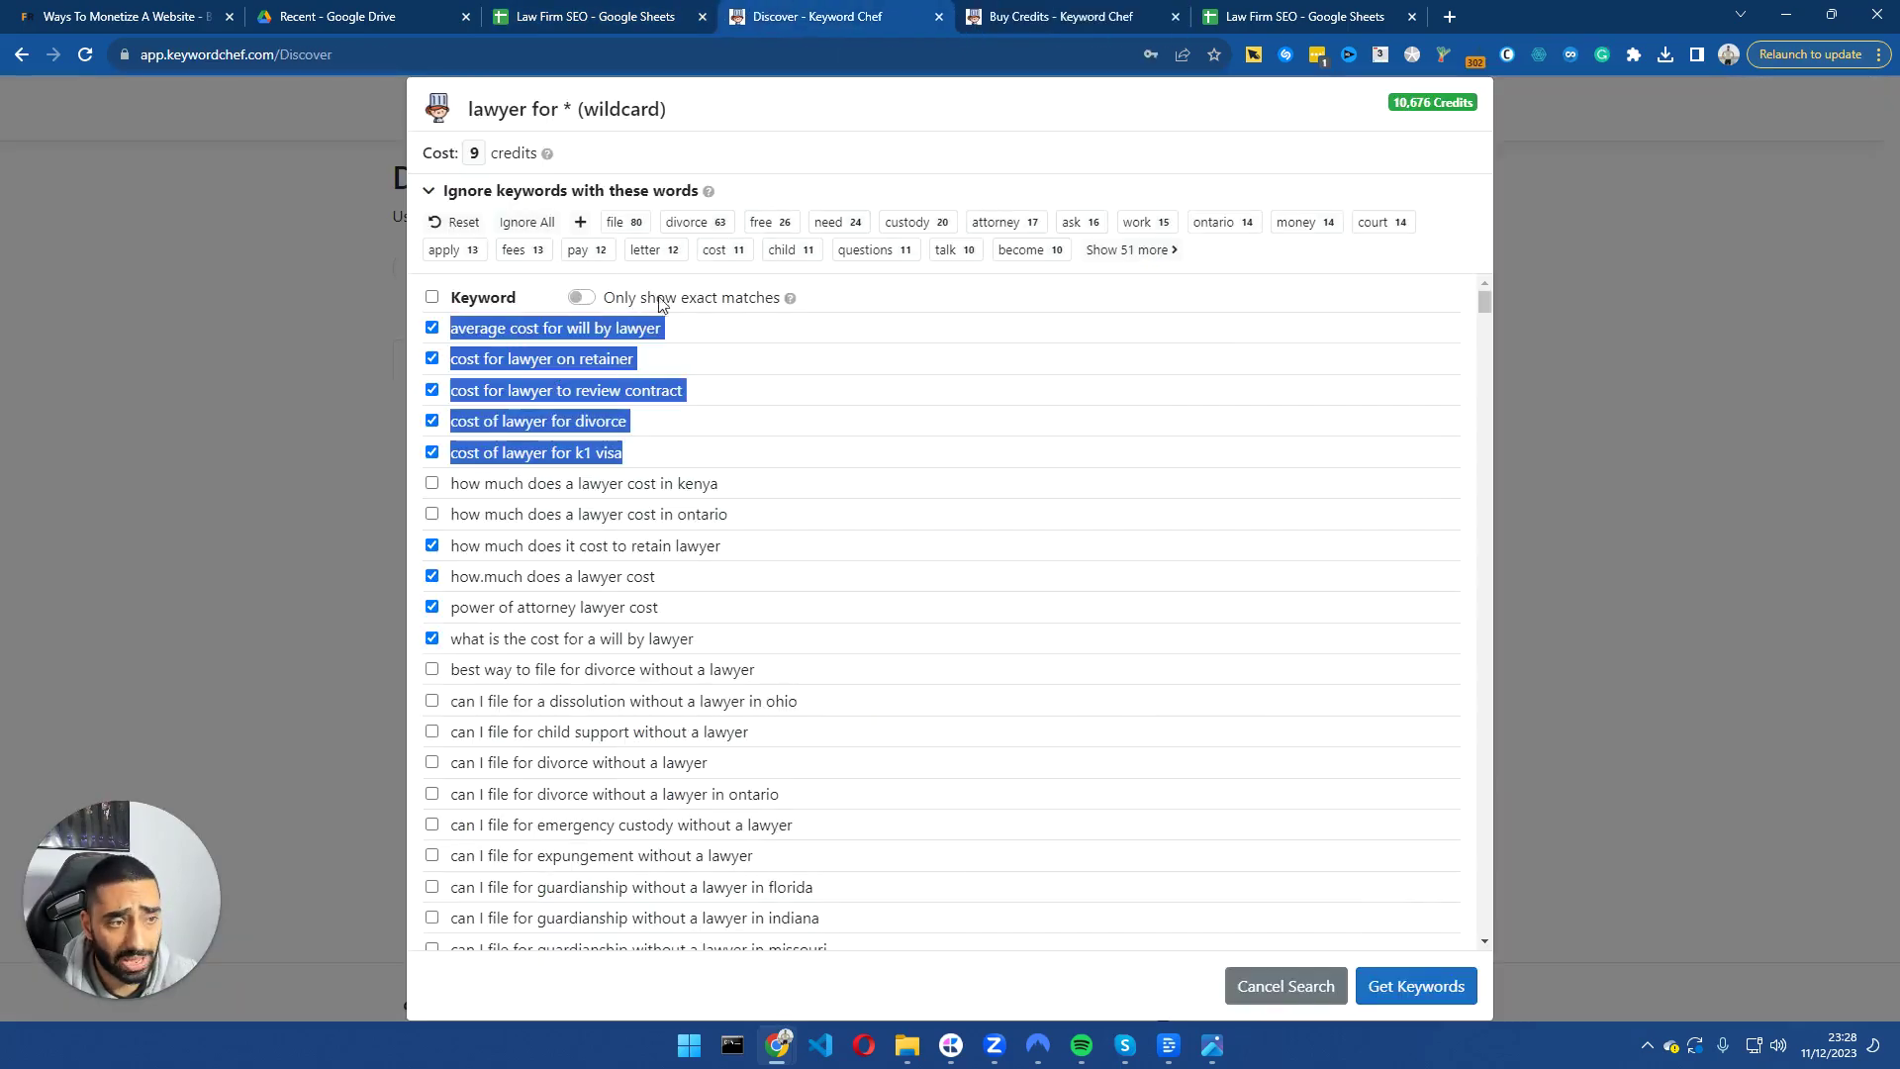
Clear the cost picks and tick all 80 keywords containing 'file', such as the file-for-divorce questions.
{"action": "left_click", "coordinate": [432, 298]}
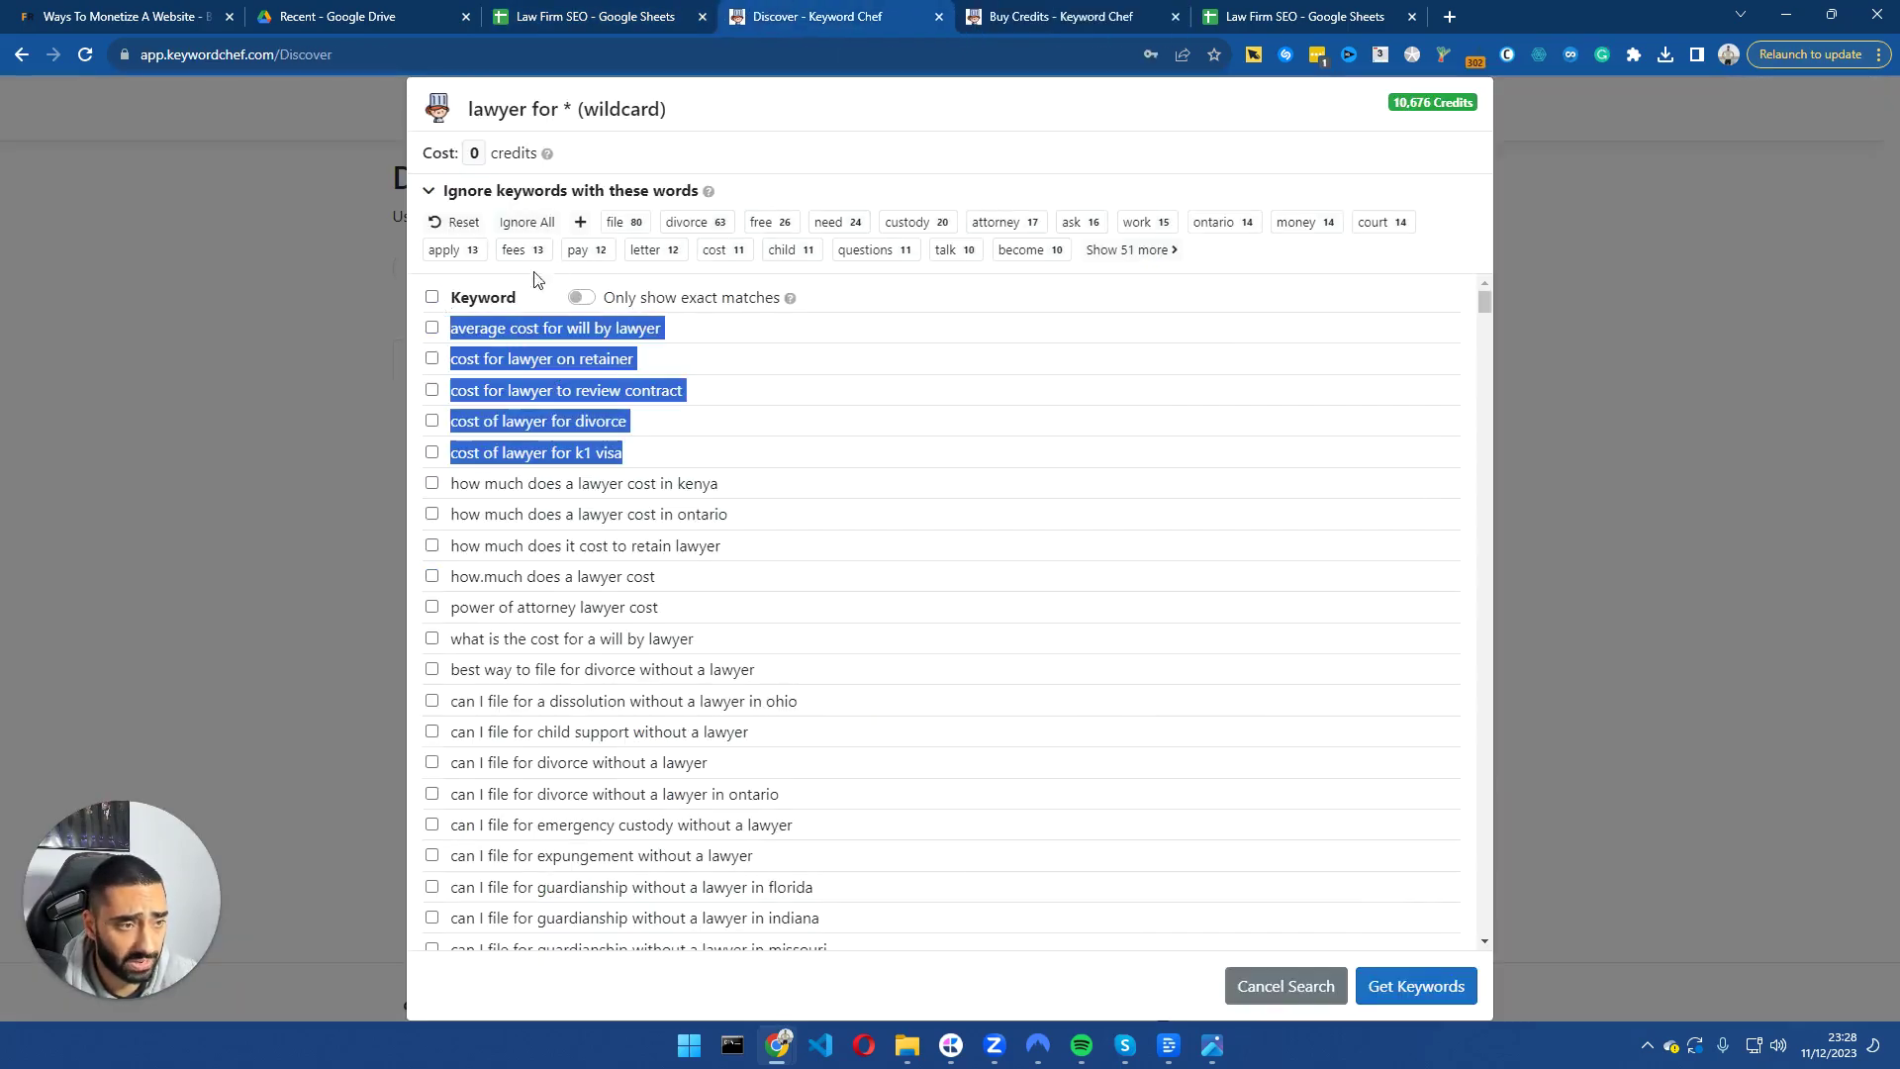
{"action": "left_click", "coordinate": [852, 158]}
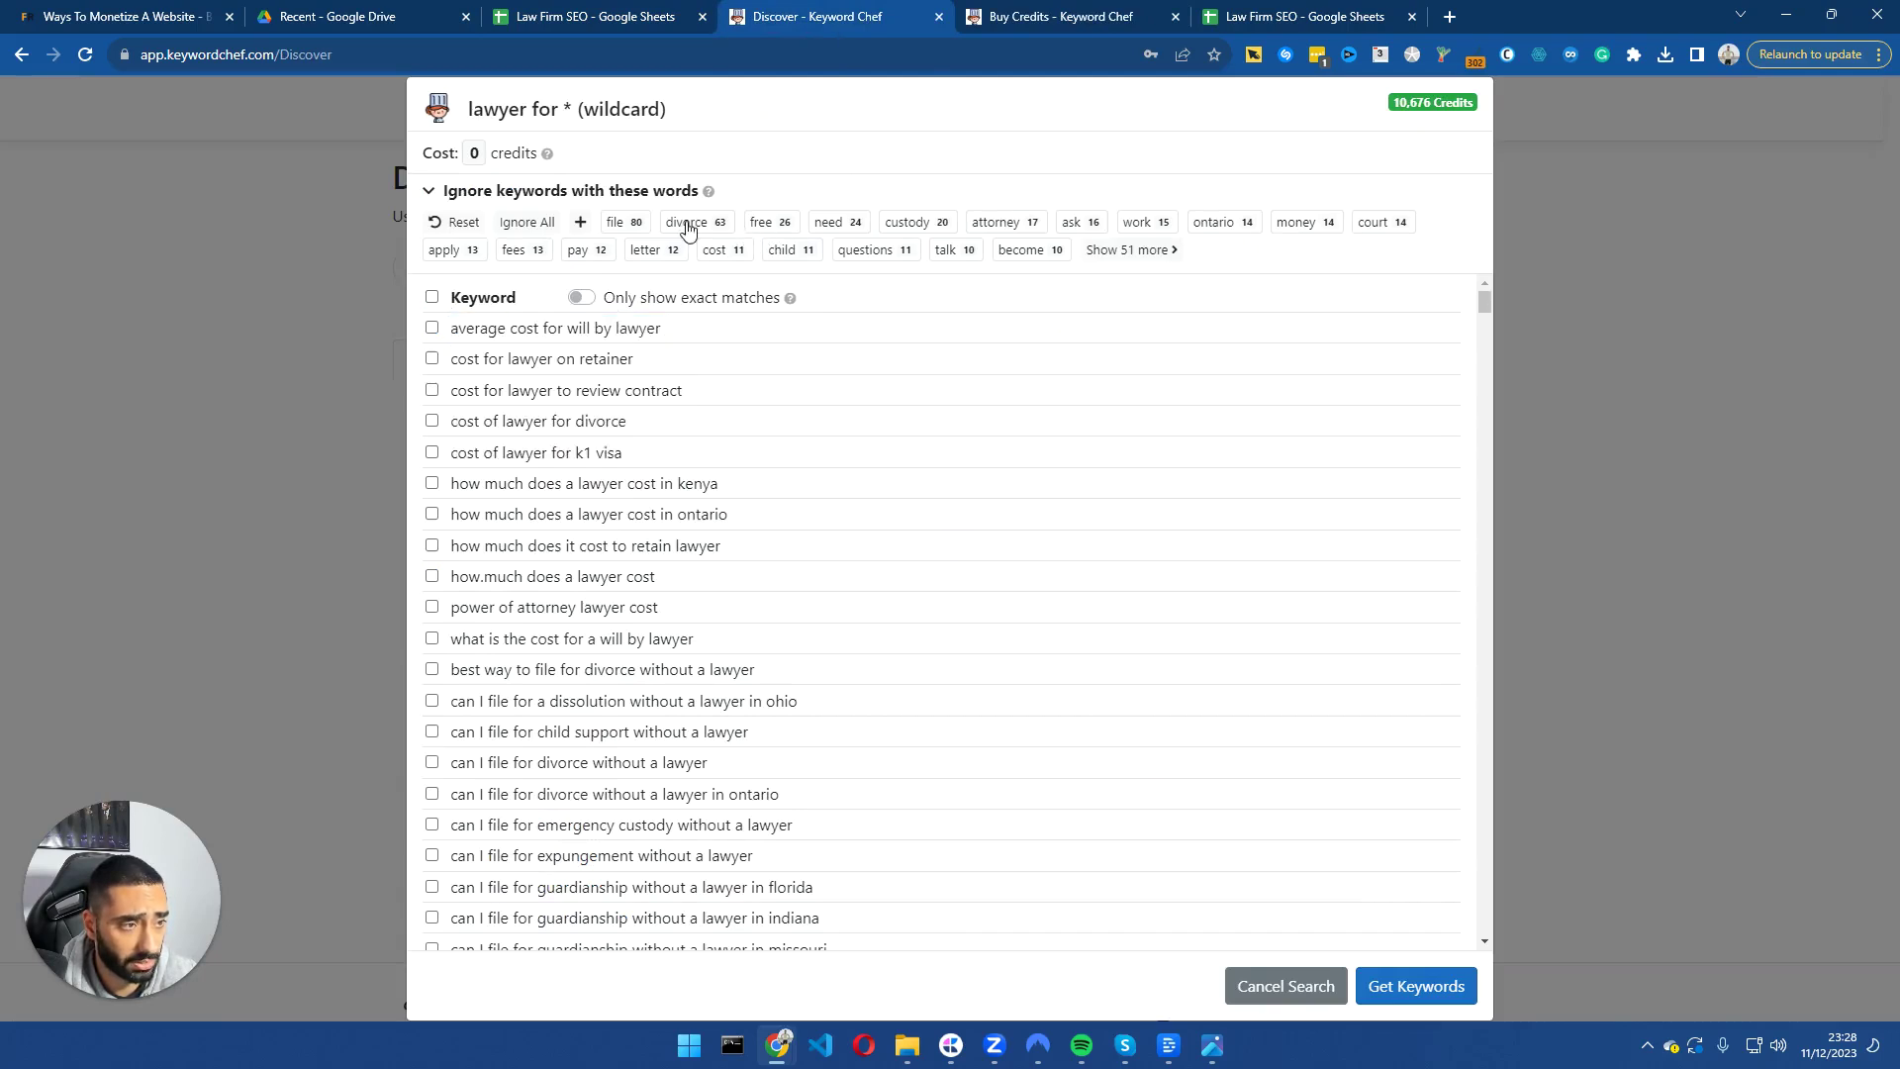
{"action": "left_click", "coordinate": [621, 222]}
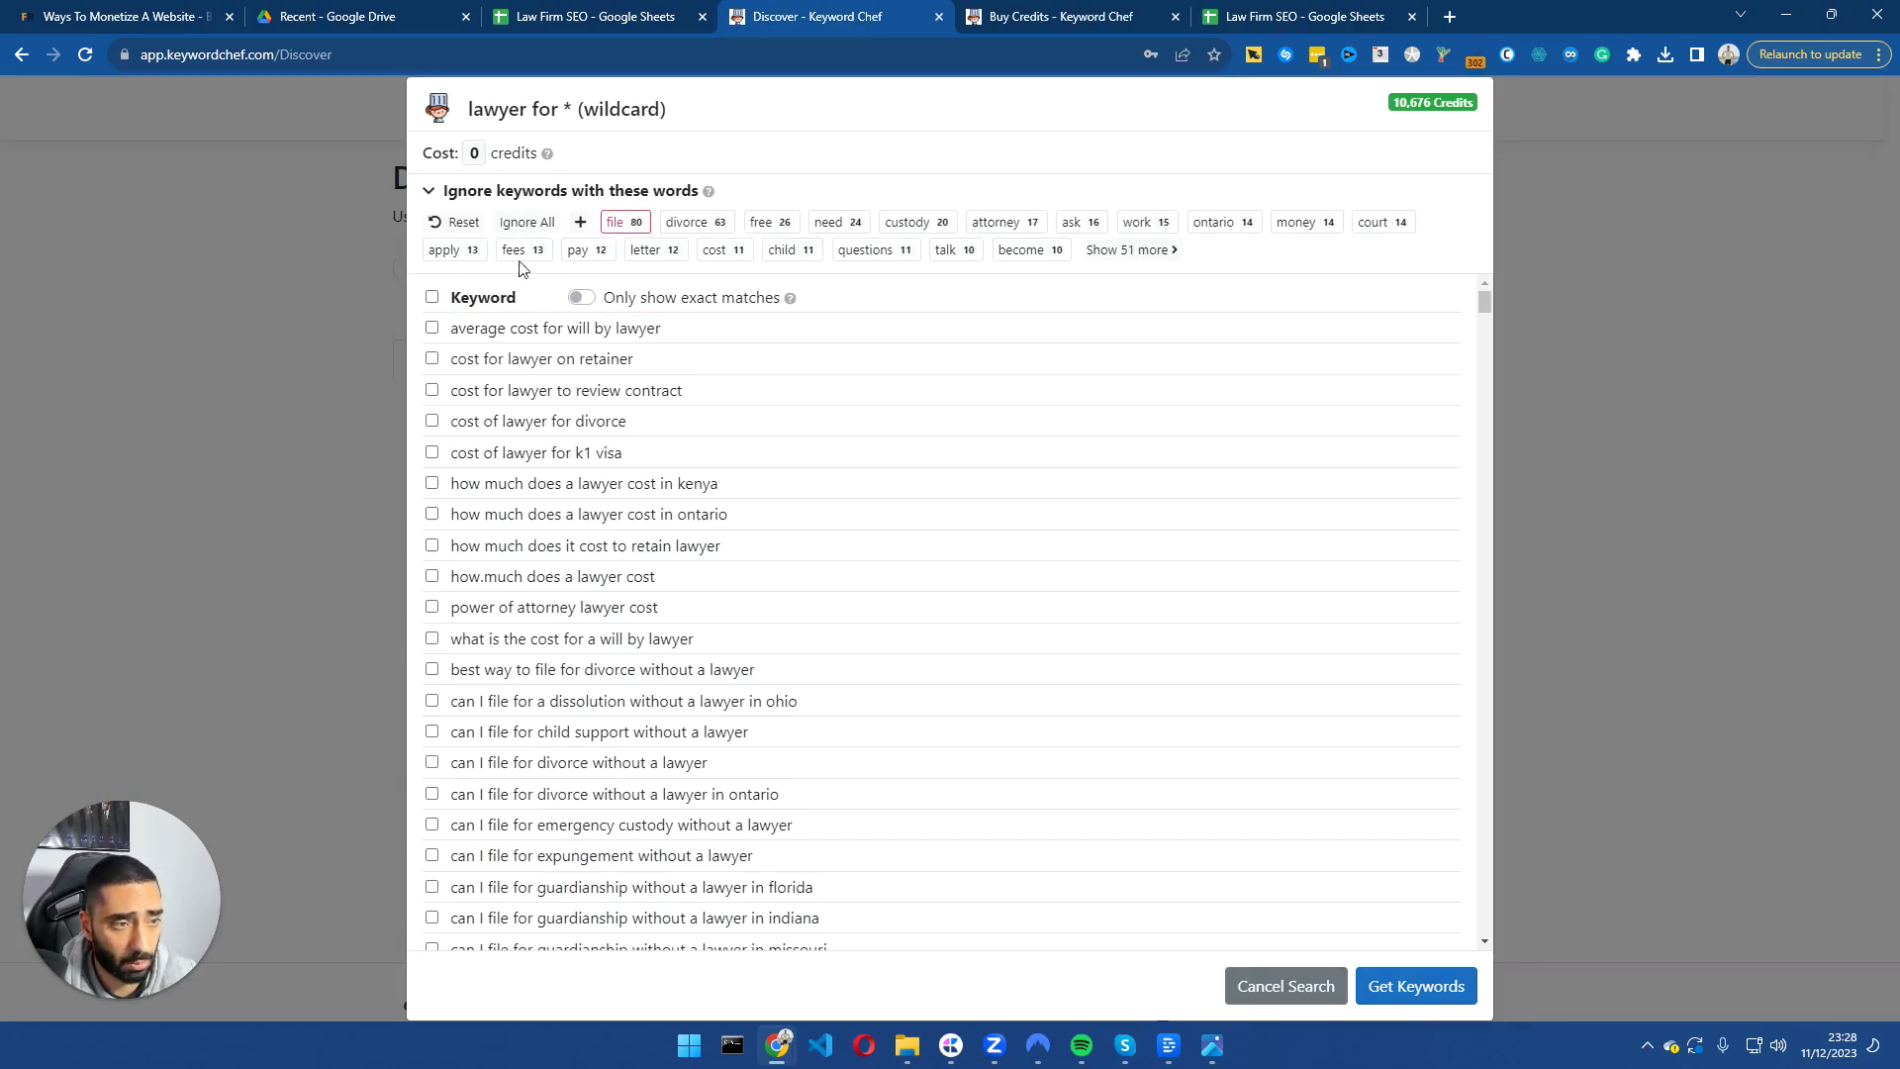
{"action": "left_click", "coordinate": [634, 226]}
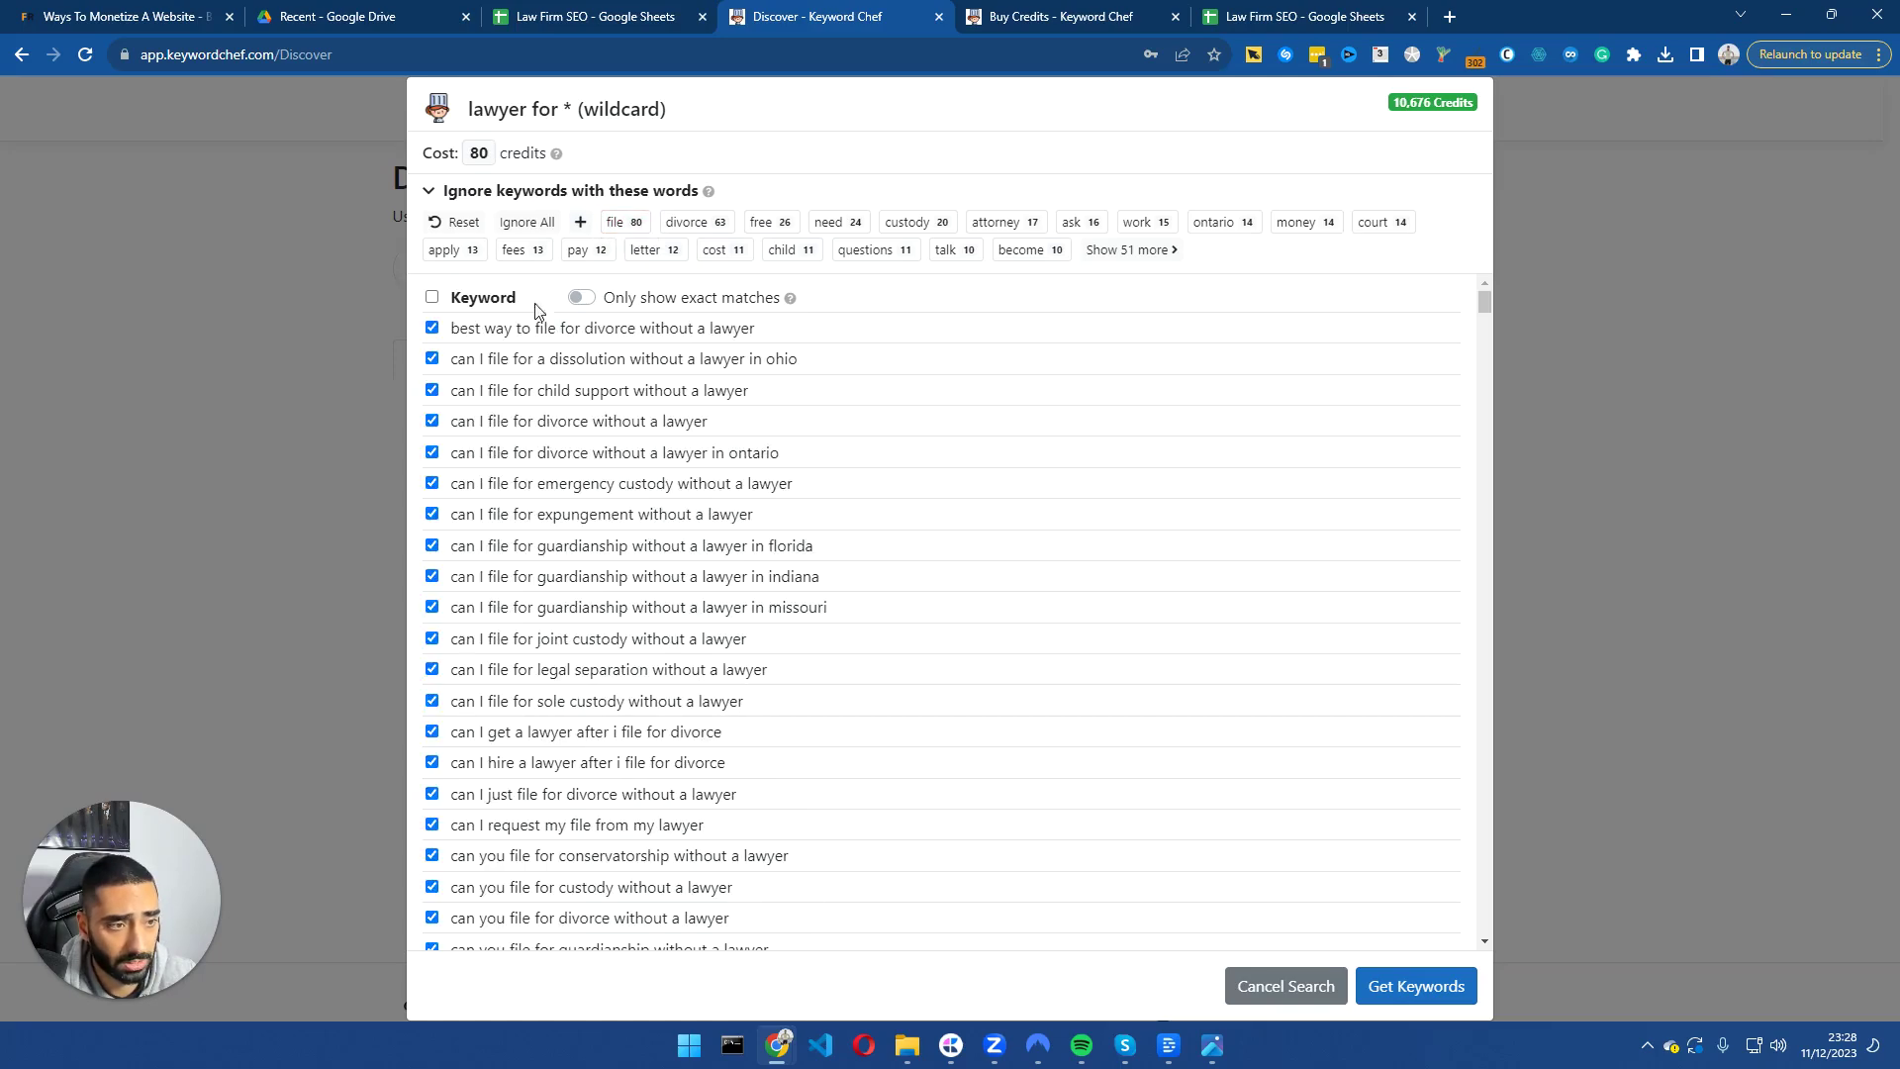
{"action": "scroll", "coordinate": [495, 336], "scroll_direction": "down", "scroll_amount": 2}
{"action": "scroll", "coordinate": [493, 356], "scroll_direction": "up", "scroll_amount": 2}
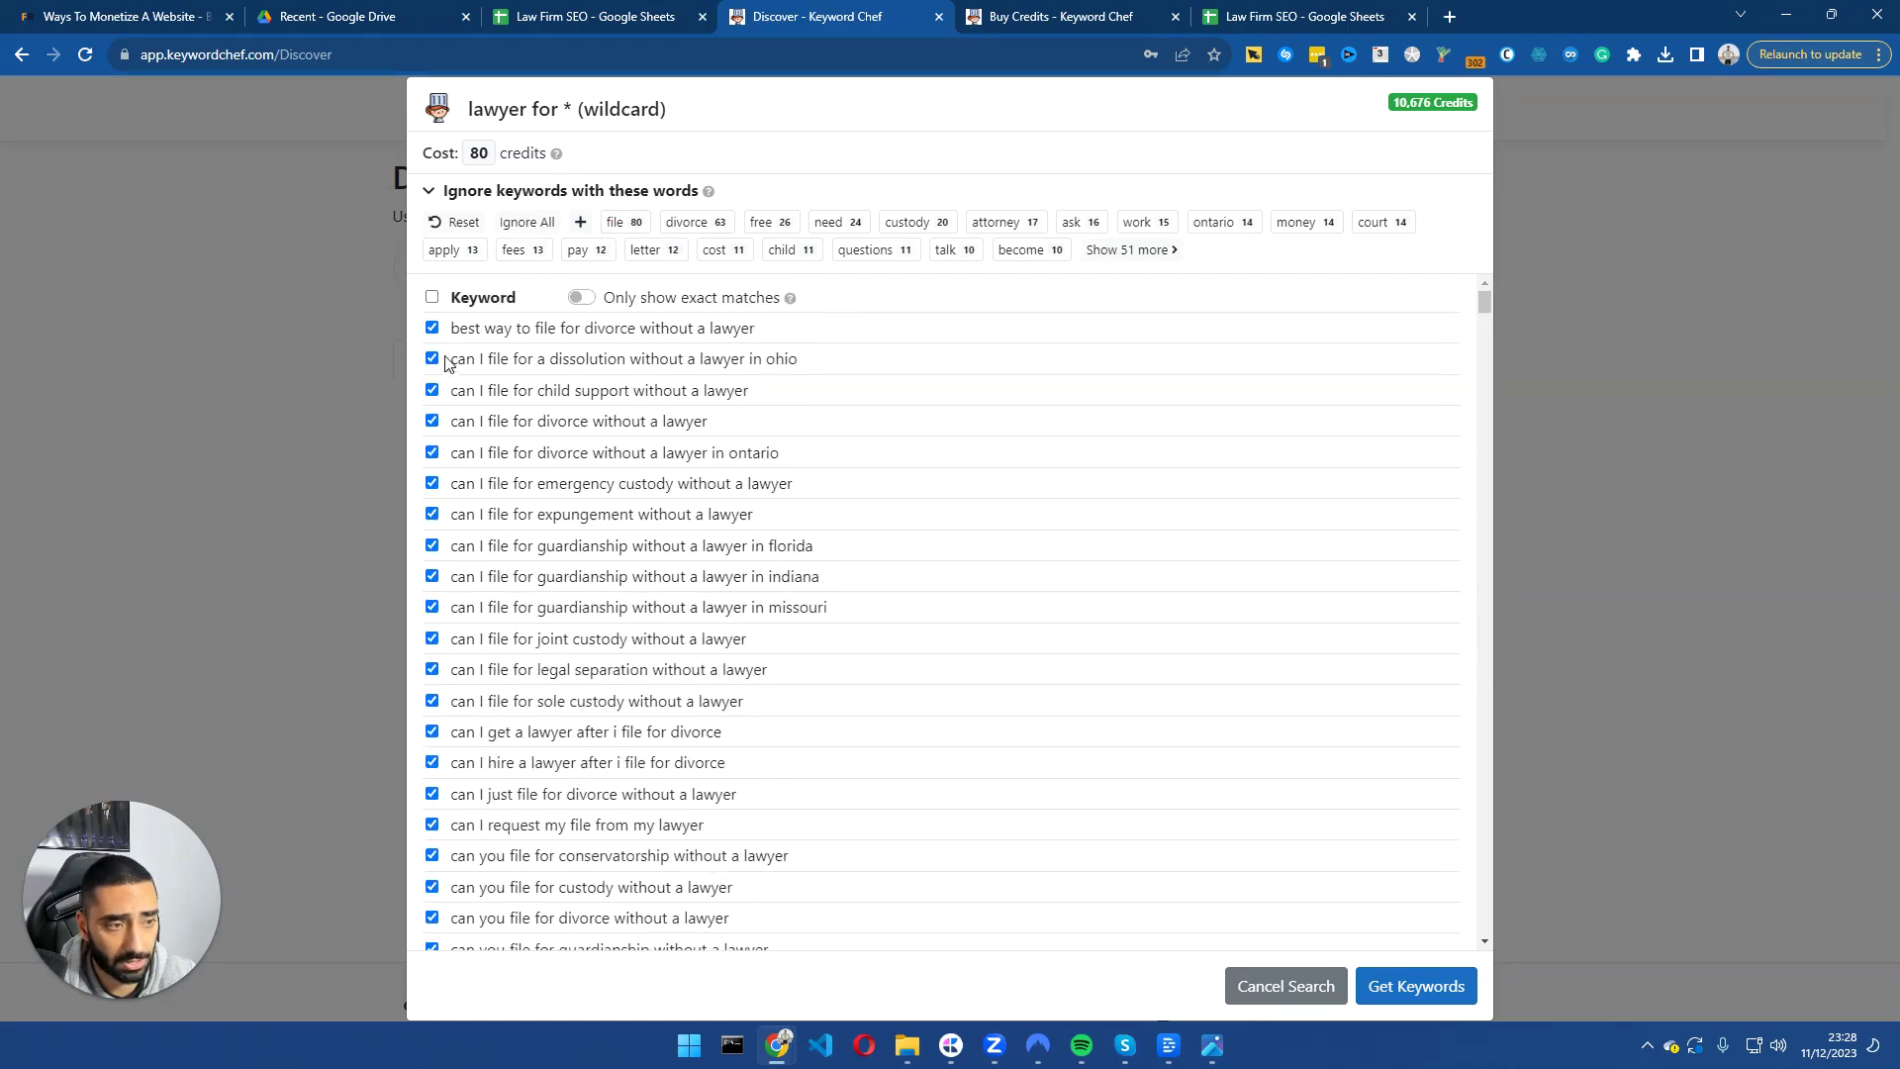
{"action": "left_click_drag", "start_coordinate": [444, 363], "coordinate": [821, 863]}
{"action": "scroll", "coordinate": [902, 762], "scroll_direction": "down", "scroll_amount": 5}
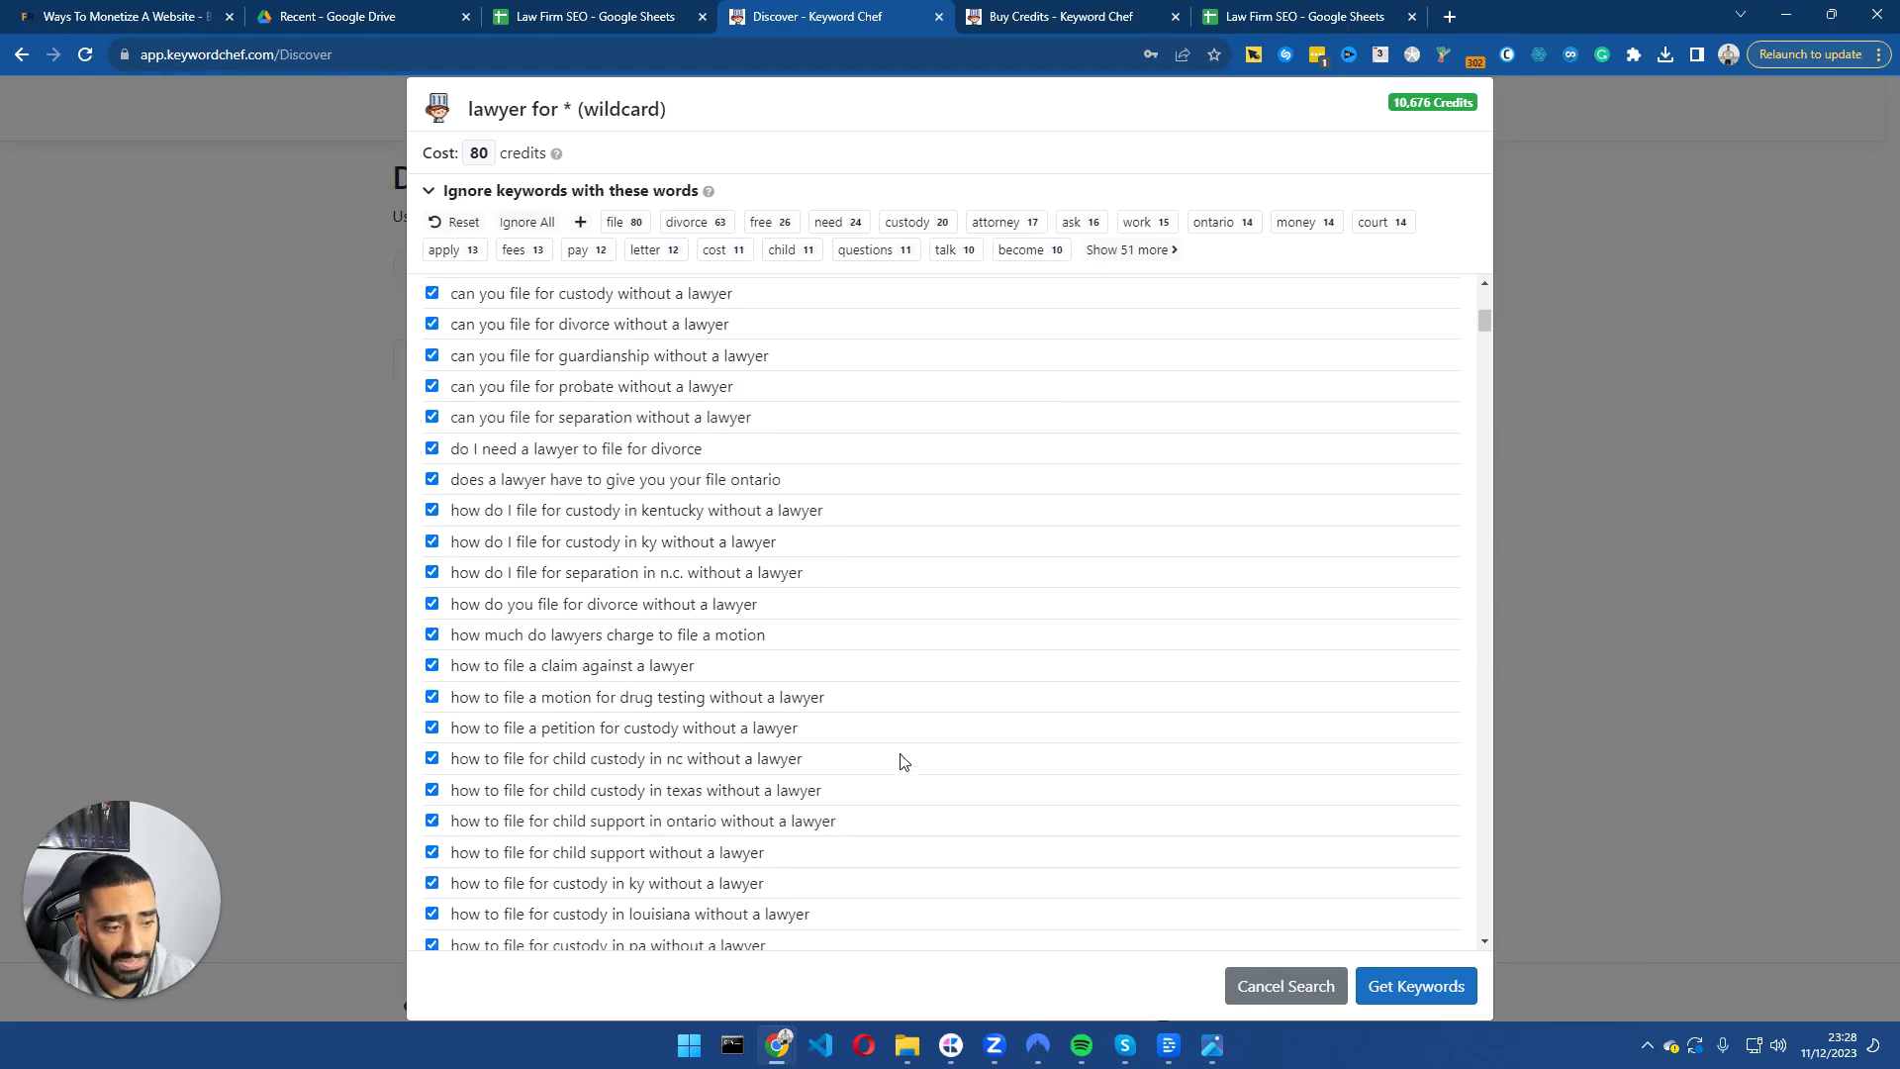
{"action": "scroll", "coordinate": [902, 692], "scroll_direction": "down", "scroll_amount": 5}
{"action": "scroll", "coordinate": [894, 653], "scroll_direction": "up", "scroll_amount": 10}
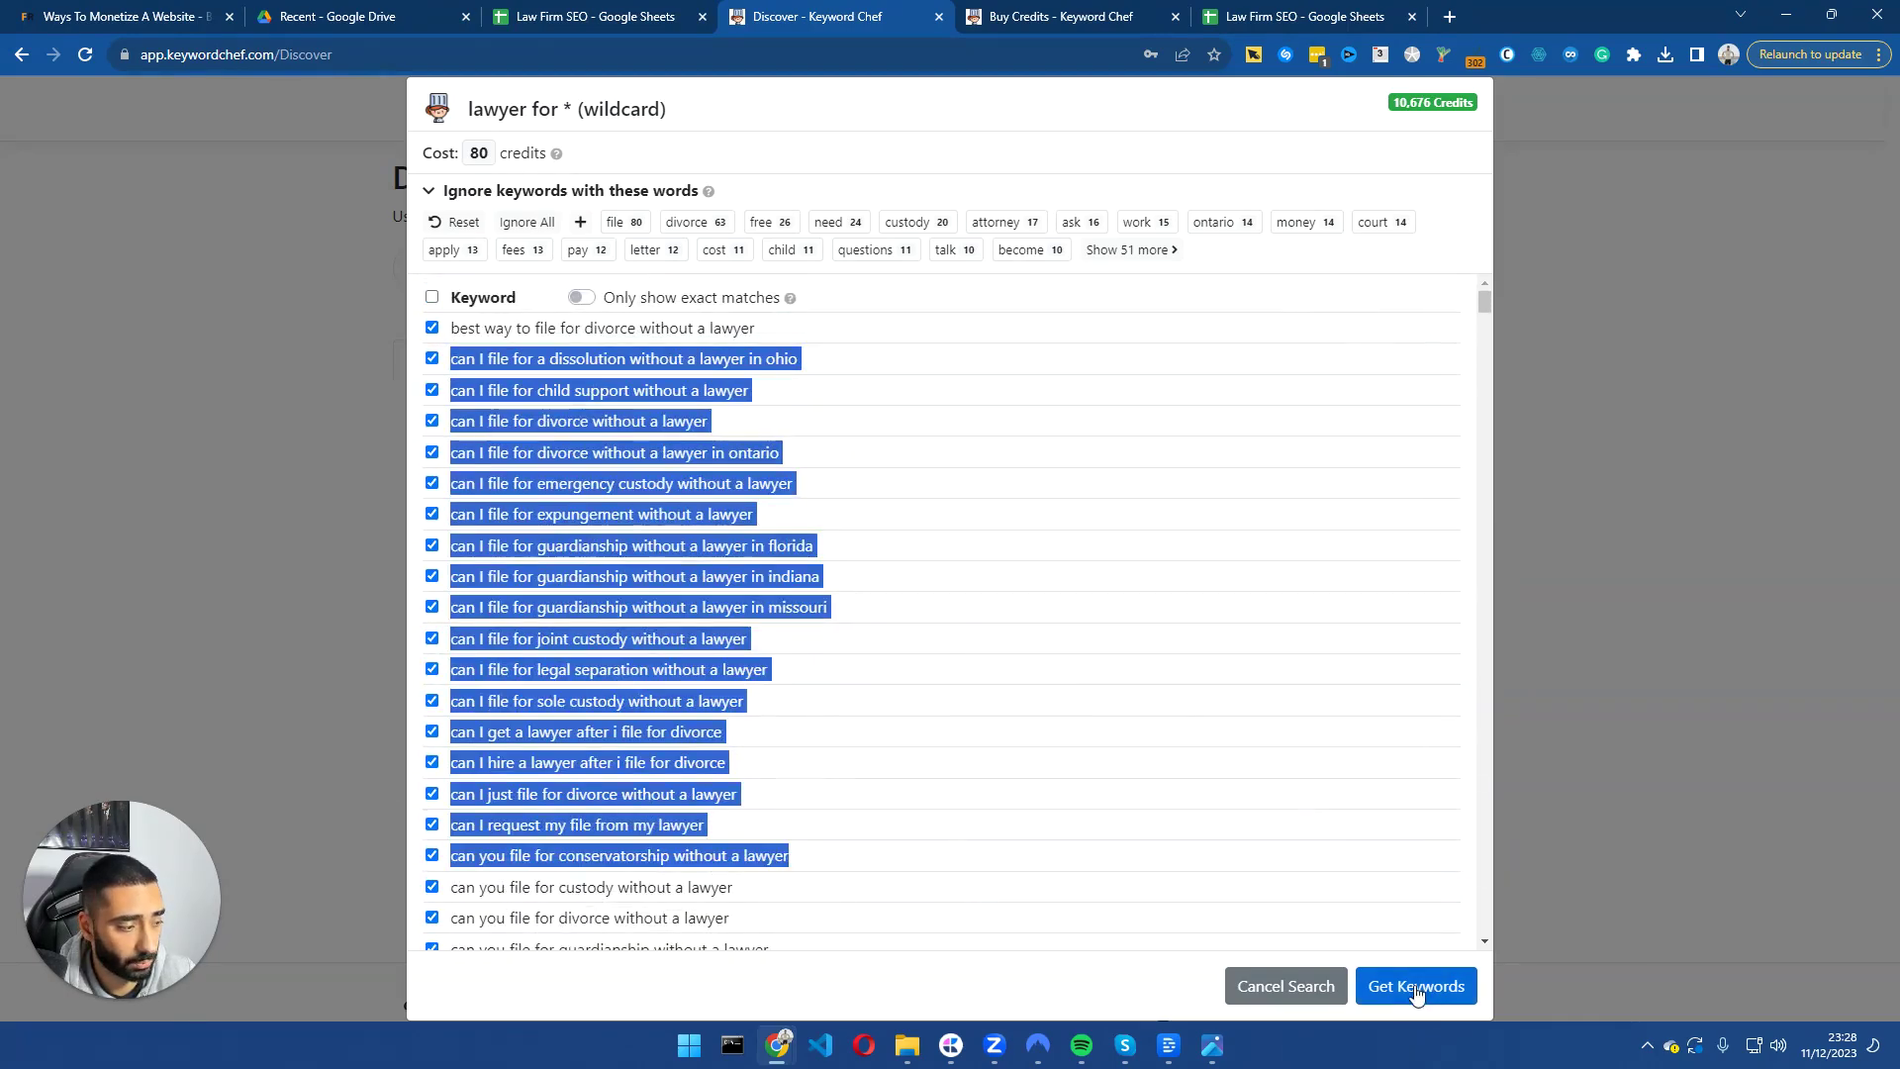
Get keyword data for the 80 file keywords and review volume figures such as 1300.
{"action": "left_click", "coordinate": [1416, 989]}
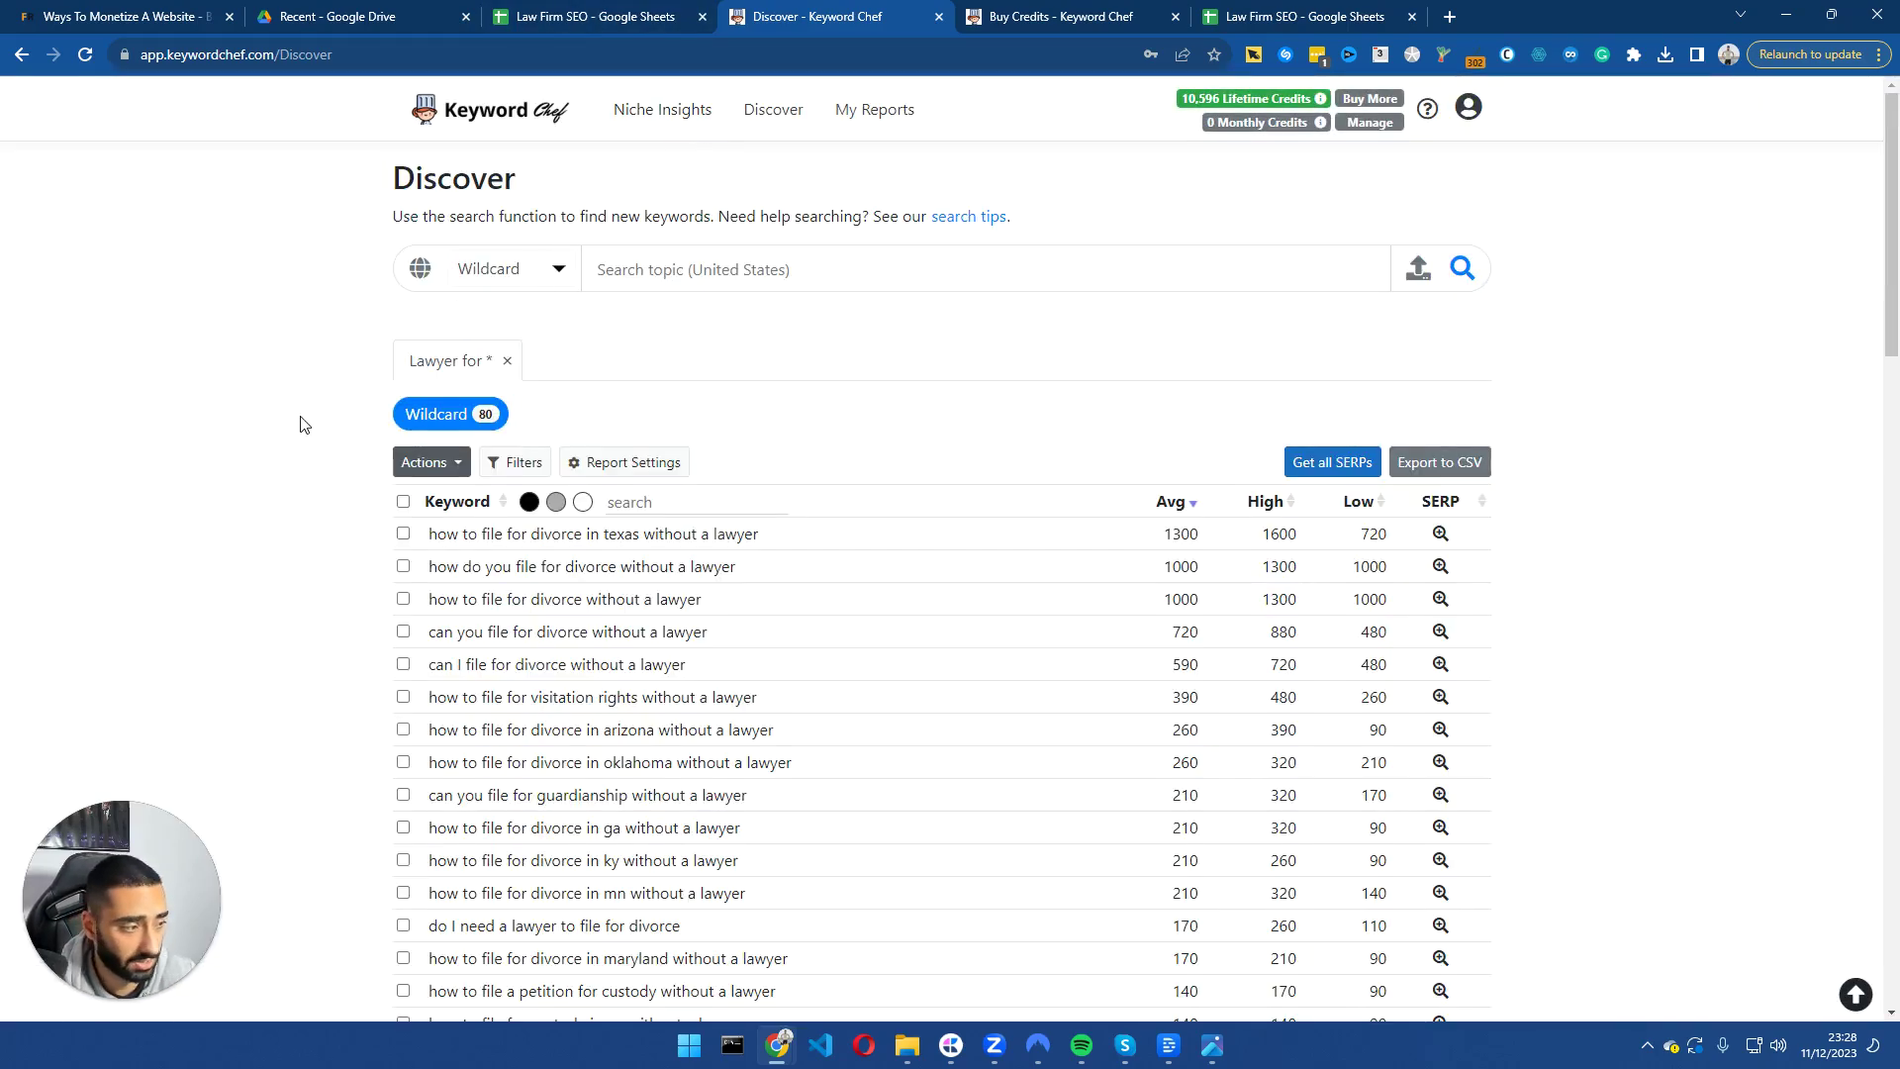
{"action": "scroll", "coordinate": [303, 423], "scroll_direction": "down", "scroll_amount": 3}
{"action": "double_click", "coordinate": [1179, 238]}
{"action": "scroll", "coordinate": [762, 249], "scroll_direction": "up", "scroll_amount": 3}
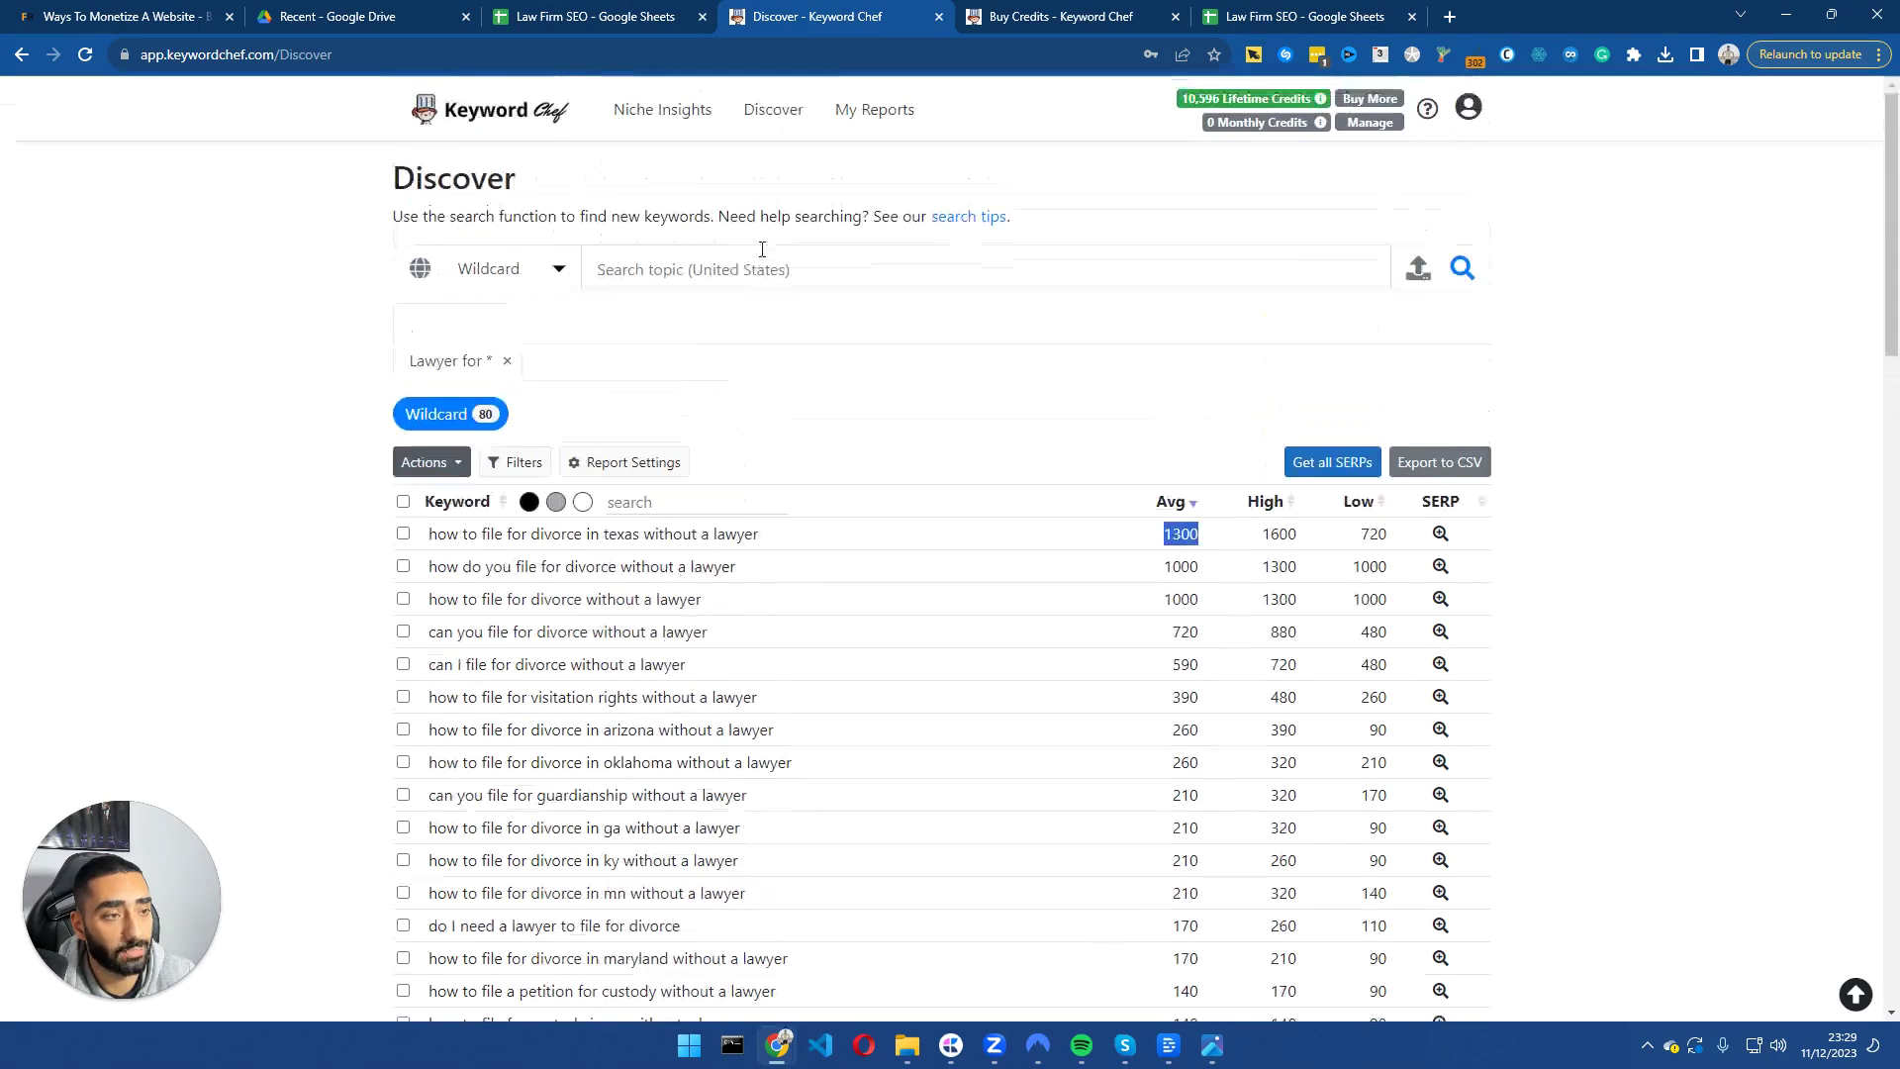
{"action": "scroll", "coordinate": [1226, 501], "scroll_direction": "down", "scroll_amount": 2}
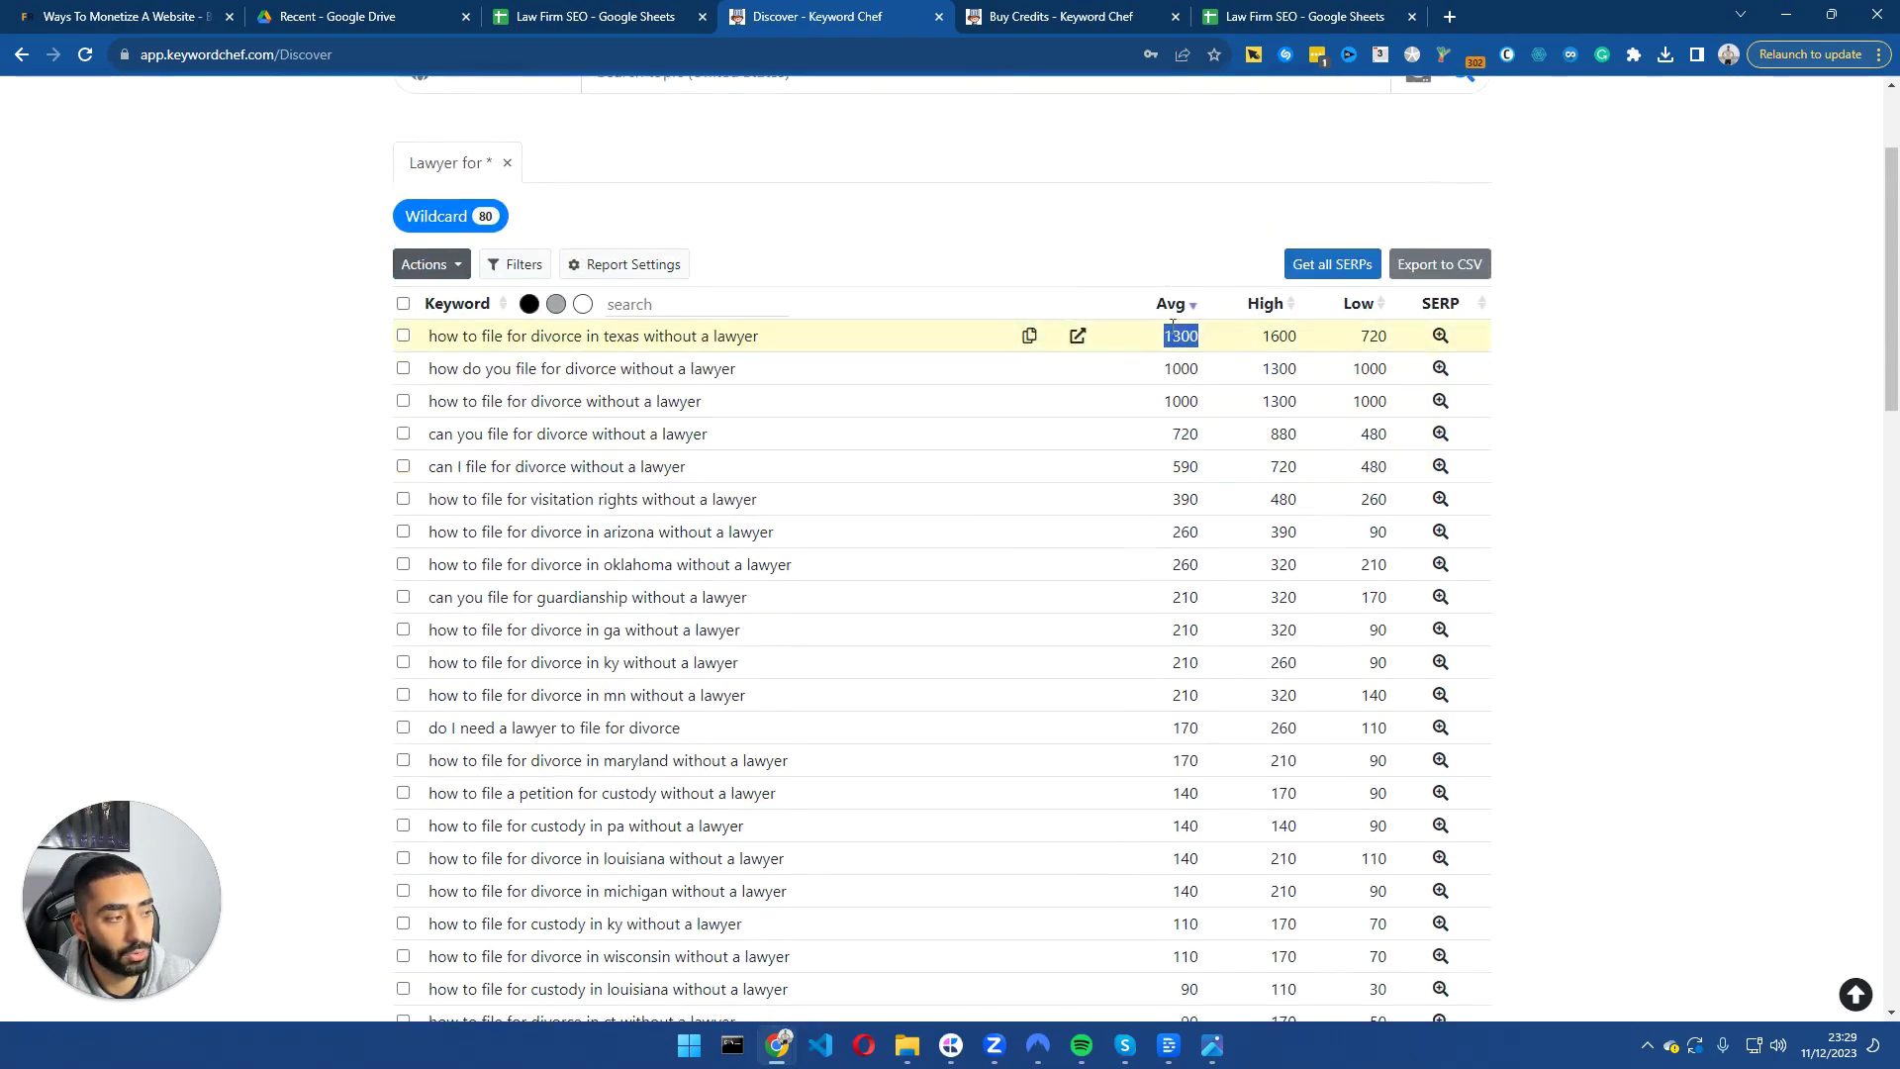
{"action": "scroll", "coordinate": [474, 369], "scroll_direction": "down", "scroll_amount": 15}
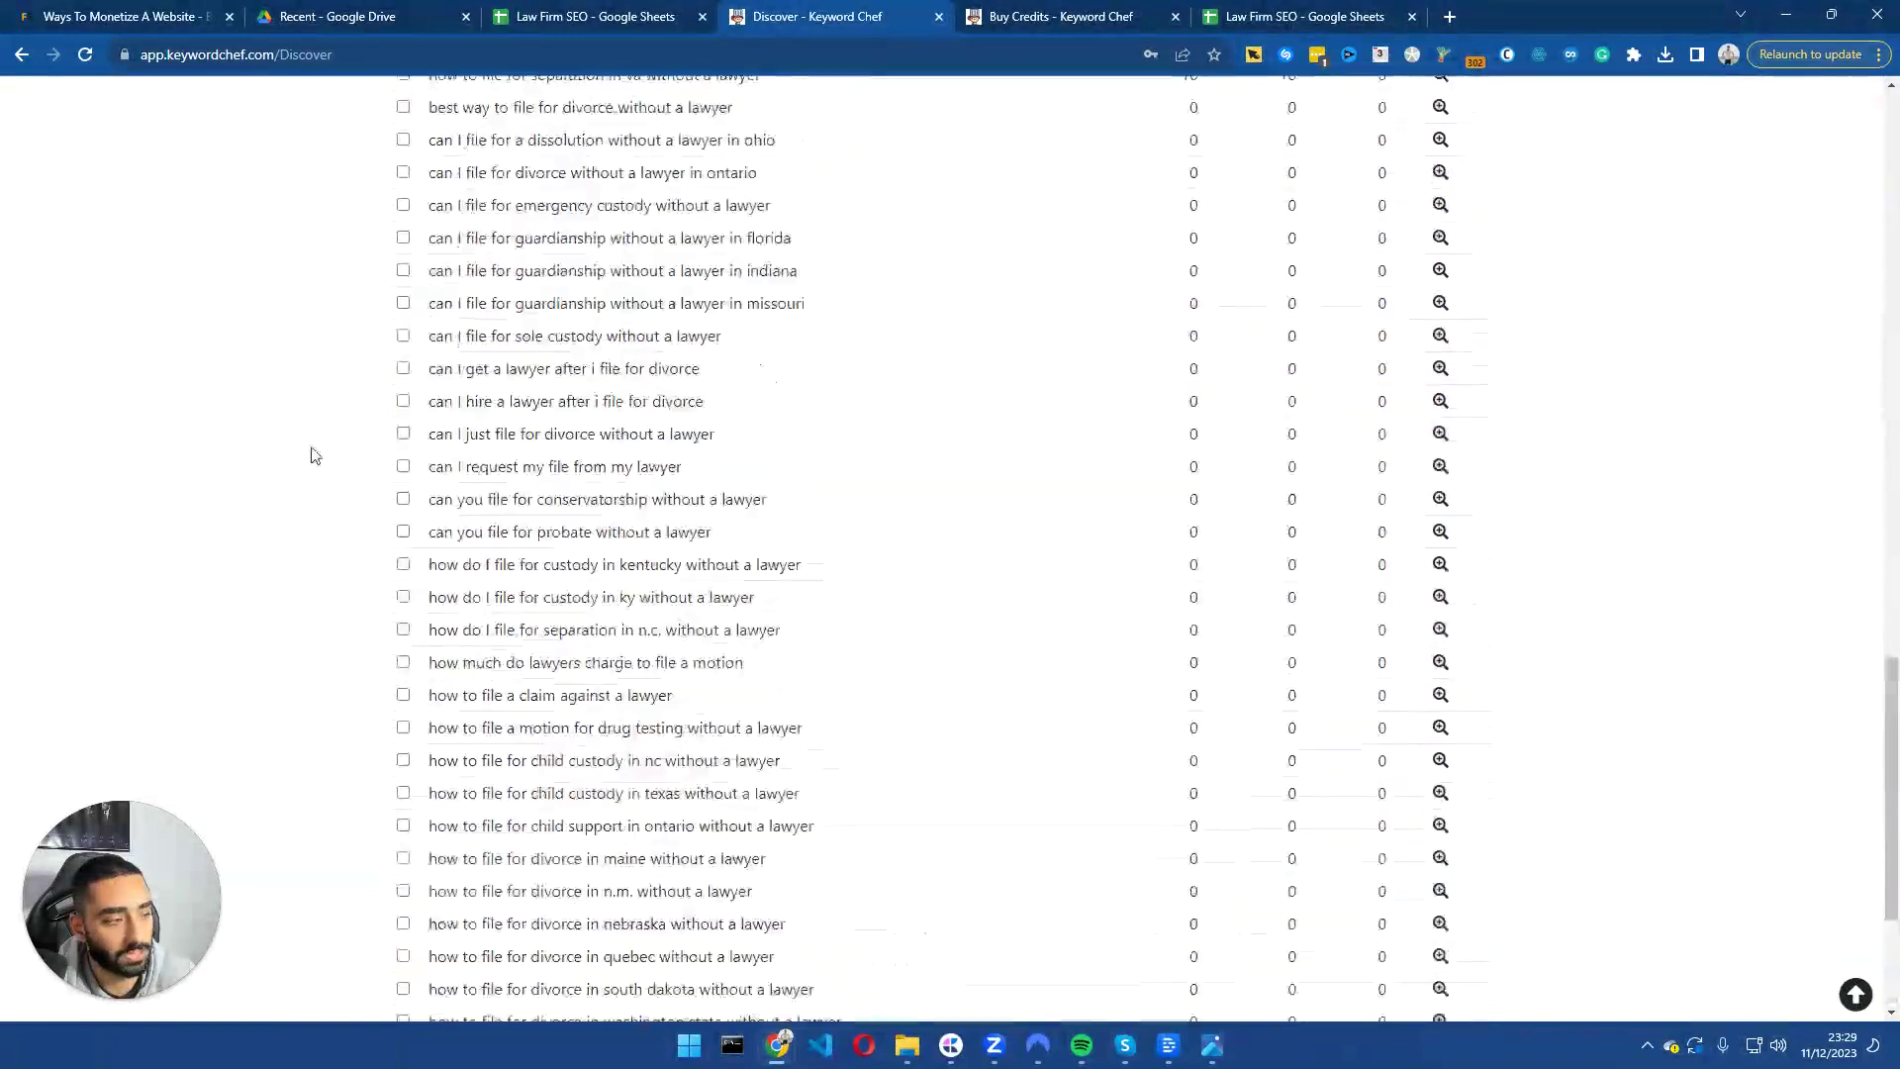
{"action": "scroll", "coordinate": [488, 390], "scroll_direction": "up", "scroll_amount": 15}
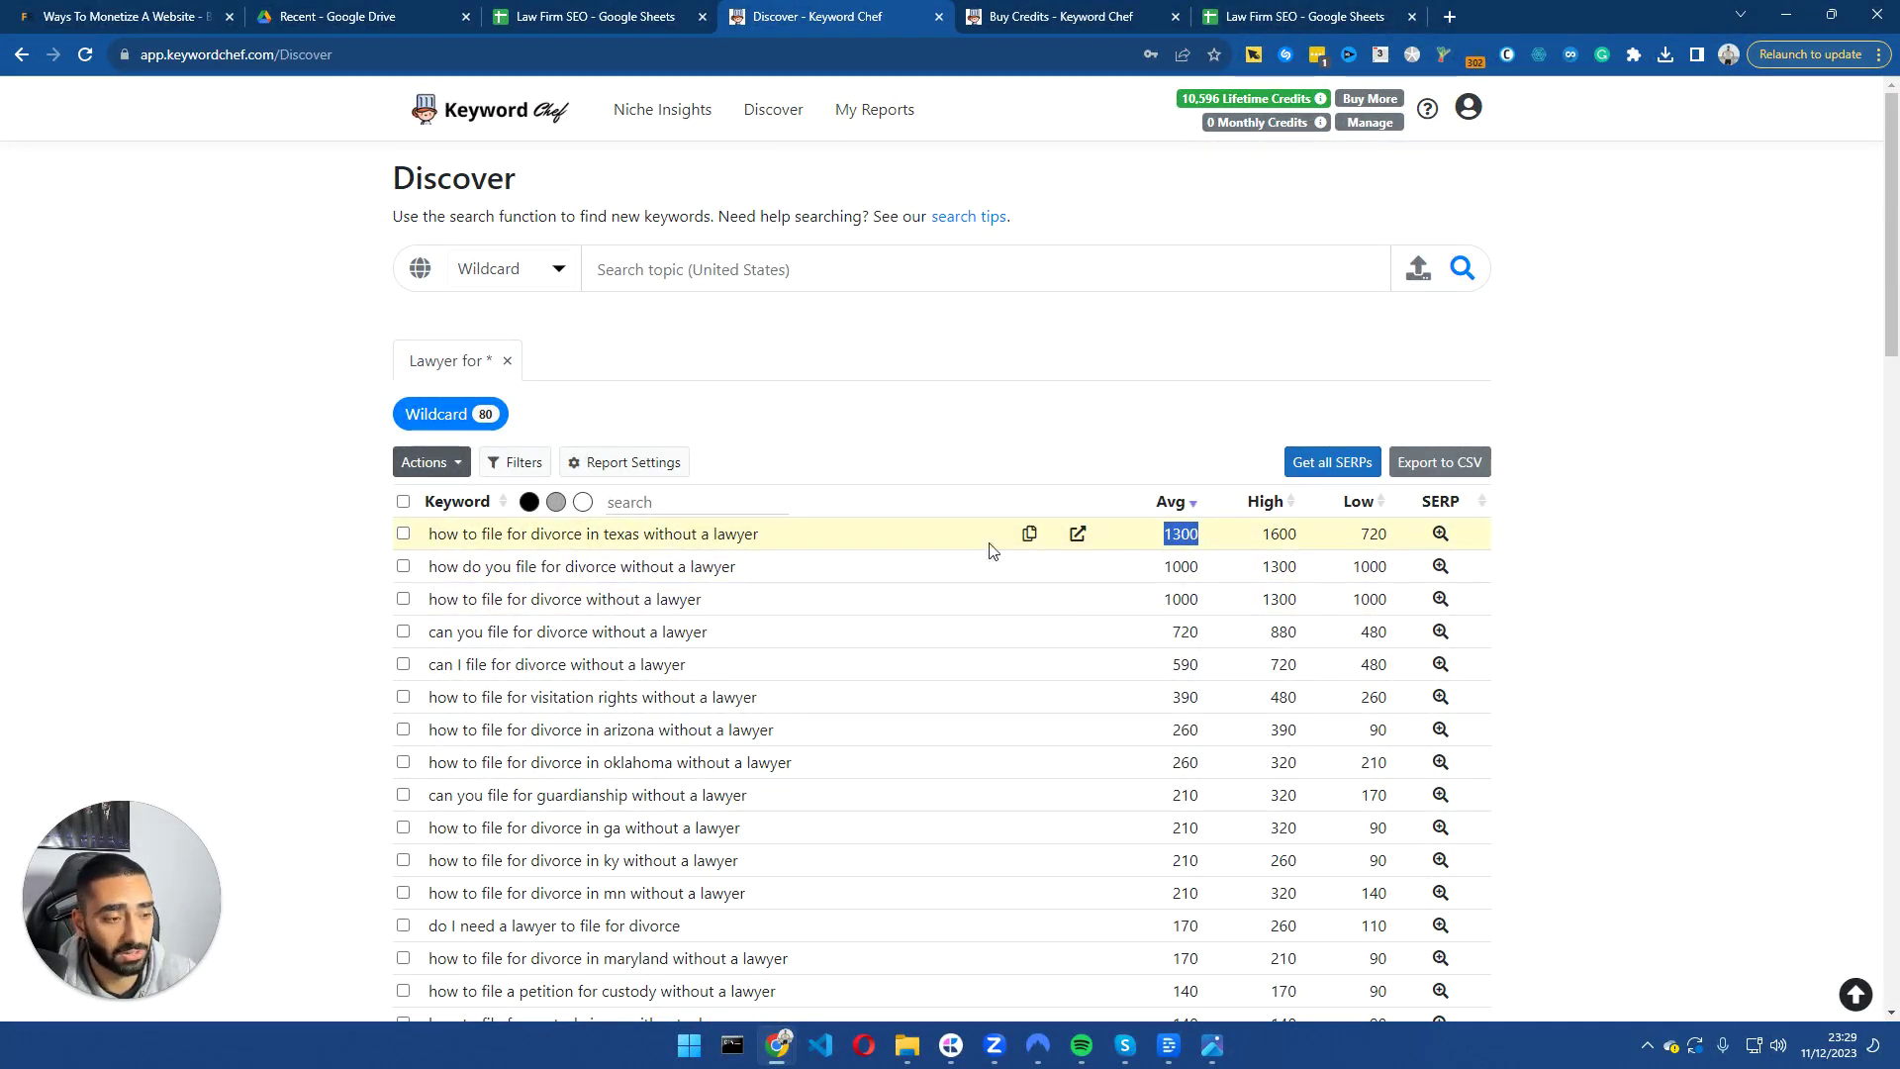
{"action": "scroll", "coordinate": [923, 525], "scroll_direction": "down", "scroll_amount": 1}
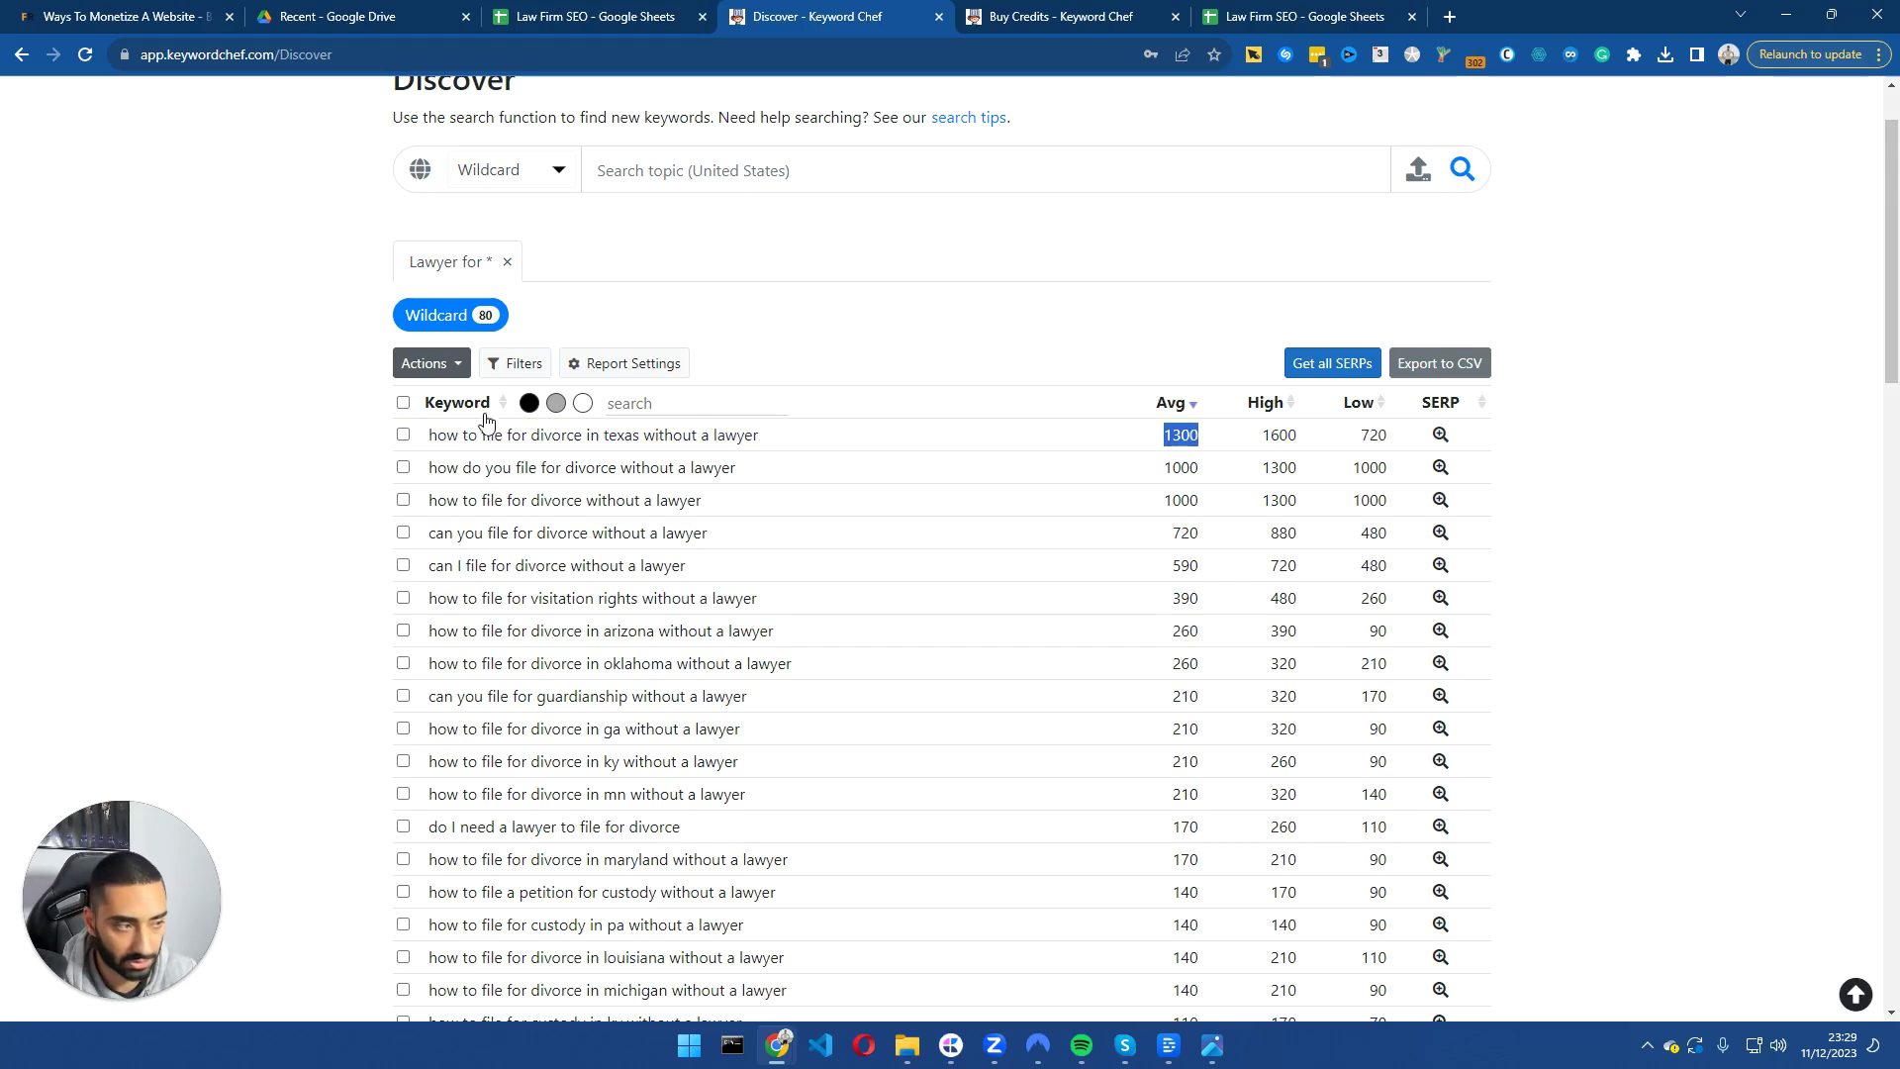
Select all the results, copy the table, and choose cell A7 in the Law Firm SEO sheet.
{"action": "left_click", "coordinate": [403, 403]}
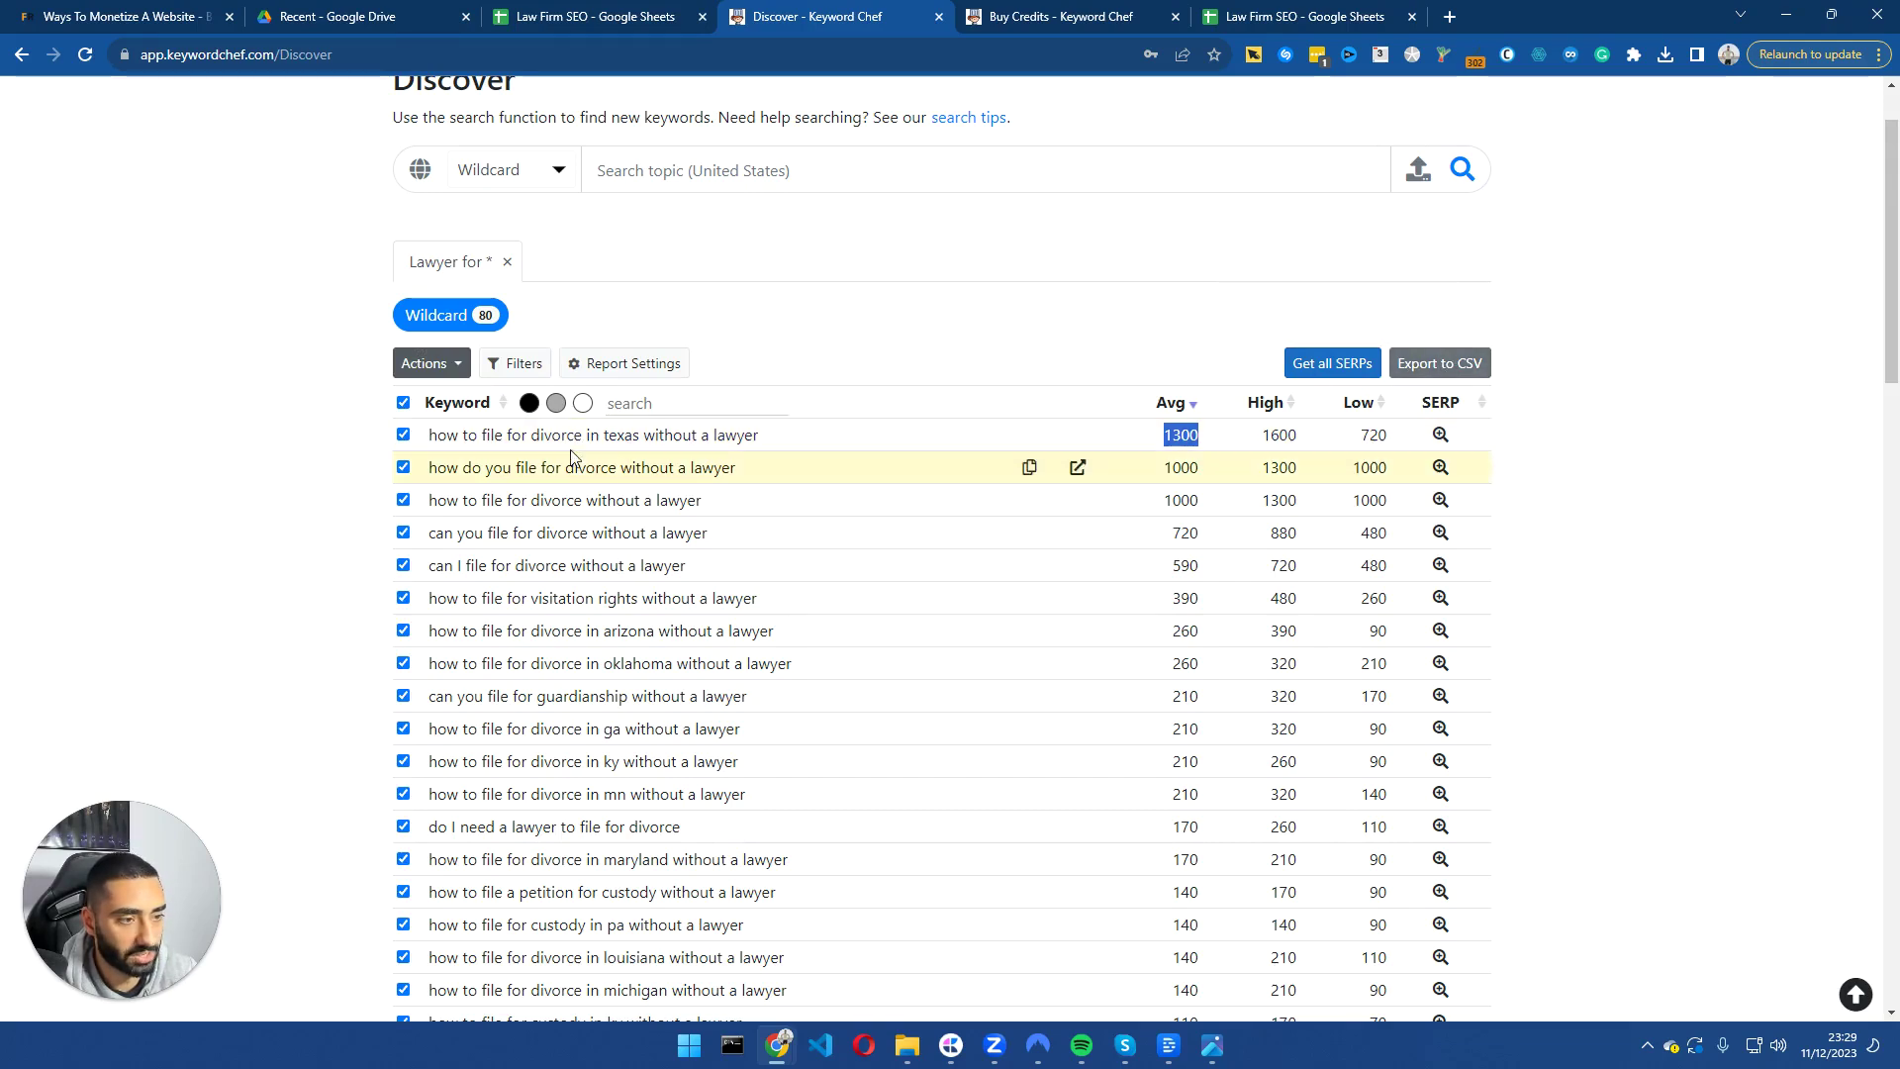
{"action": "left_click_drag", "start_coordinate": [436, 435], "coordinate": [1390, 639]}
{"action": "left_click", "coordinate": [302, 428]}
{"action": "scroll", "coordinate": [848, 692], "scroll_direction": "down", "scroll_amount": 6}
{"action": "key", "text": "ctrl+c"}
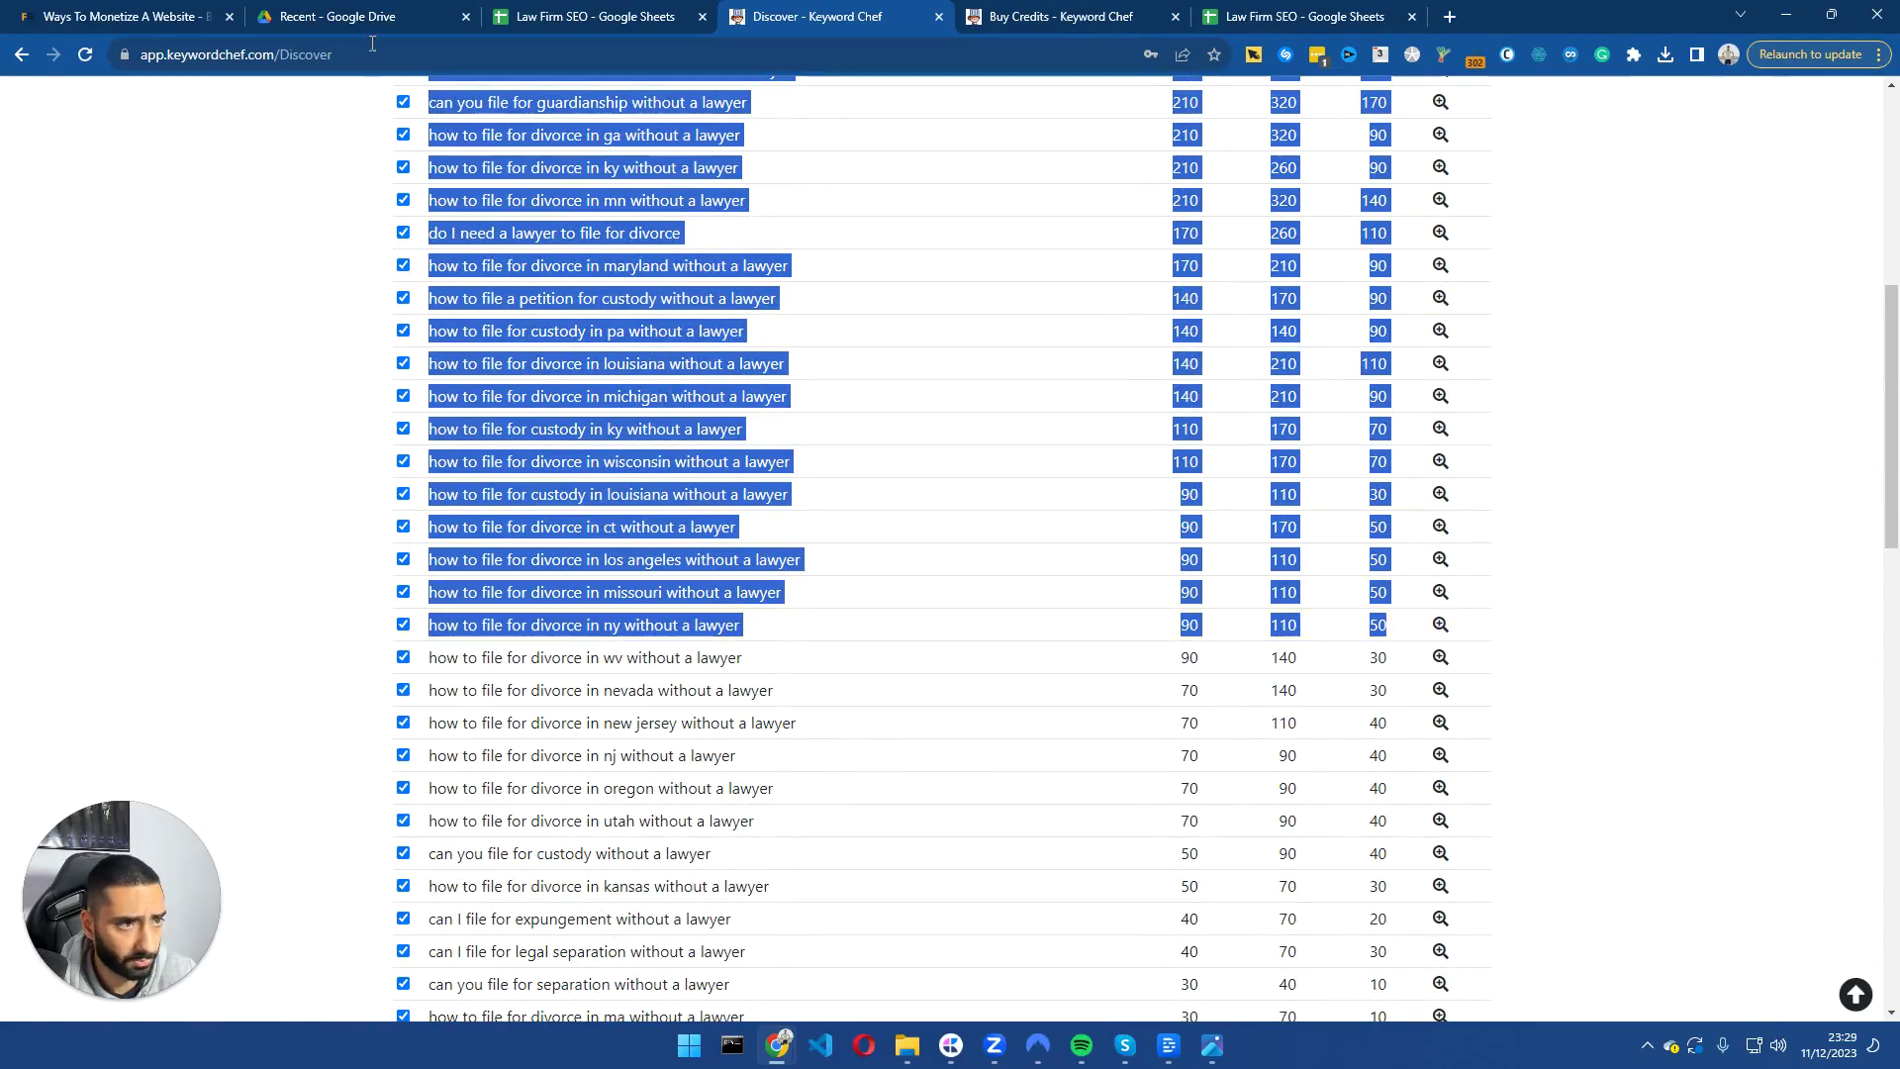
{"action": "left_click", "coordinate": [593, 16]}
{"action": "left_click", "coordinate": [502, 392]}
Paste the file keywords at A7, reduced so that only the keywords remain in column A.
{"action": "key", "text": "ctrl+v"}
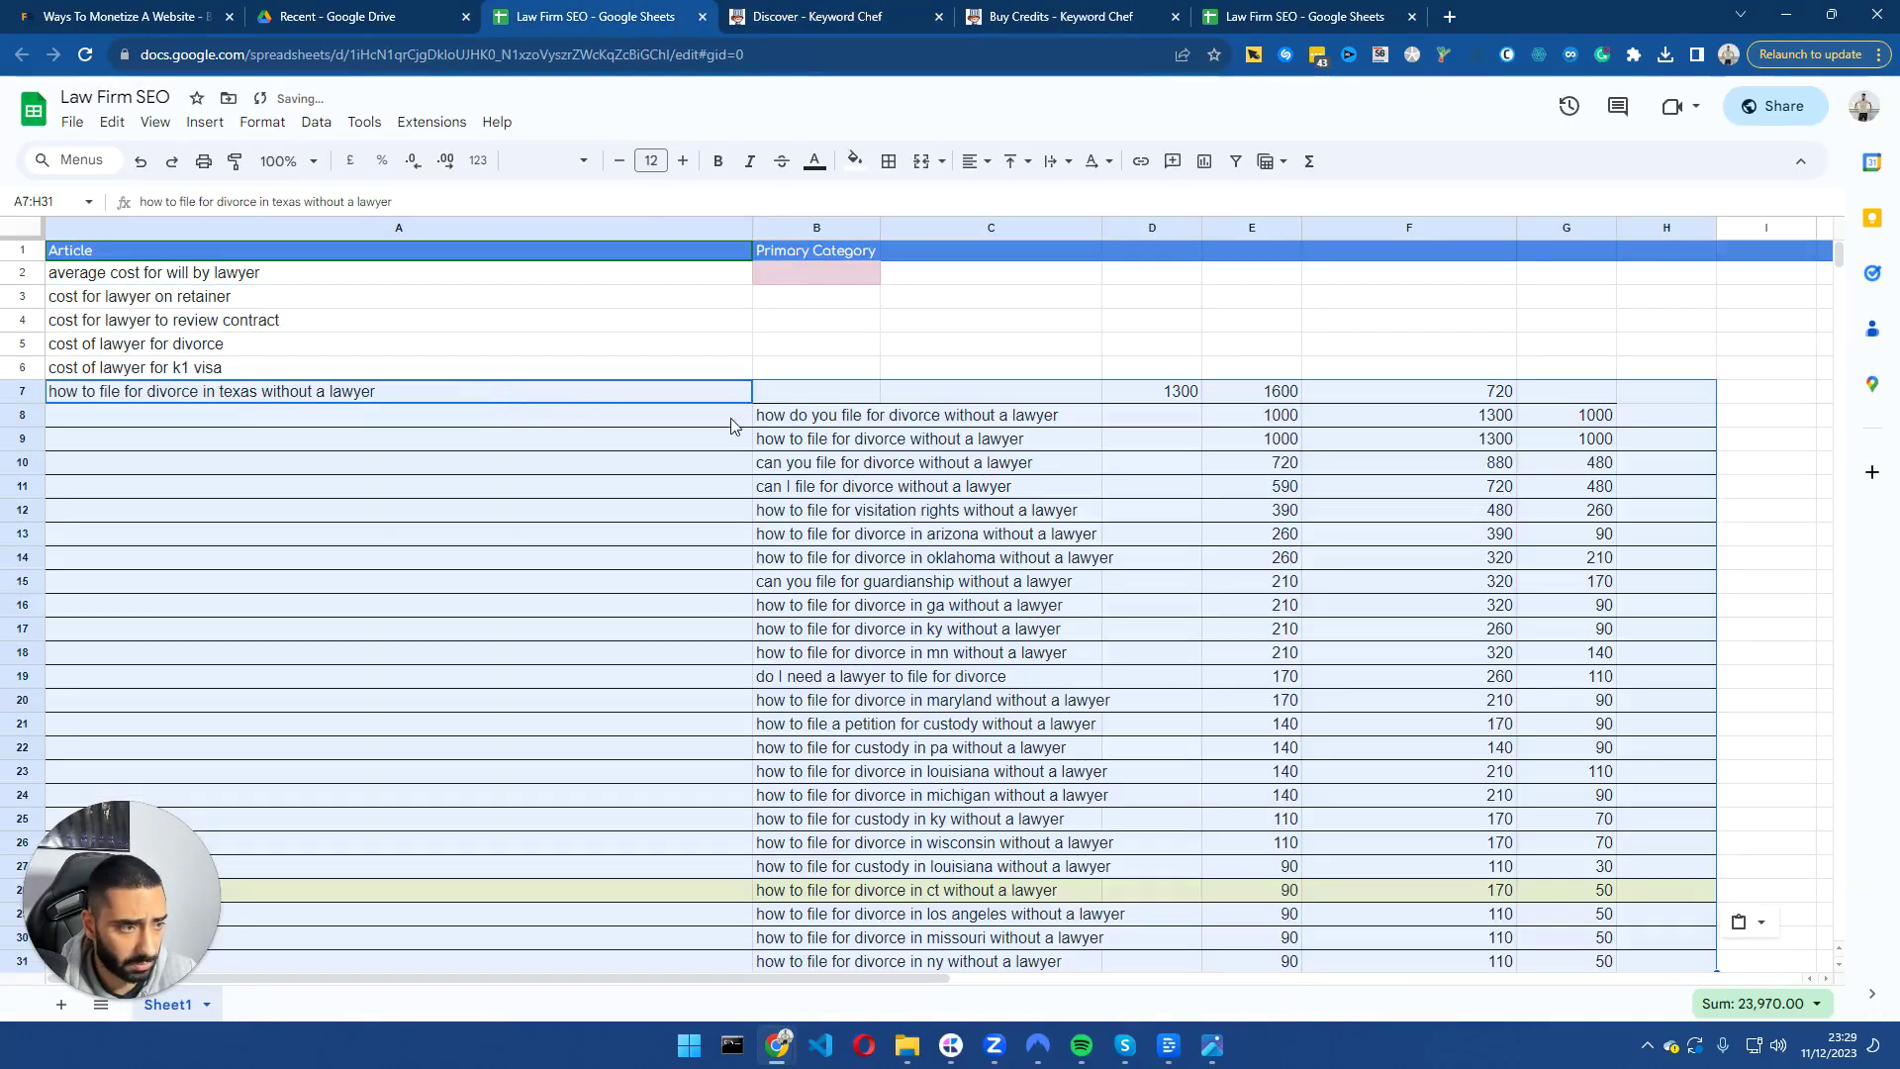
{"action": "left_click_drag", "start_coordinate": [863, 426], "coordinate": [849, 797]}
{"action": "scroll", "coordinate": [638, 547], "scroll_direction": "up", "scroll_amount": 3}
{"action": "key", "text": "ctrl+z"}
Confirm the five articles in rows 2–6 are categorised Cost, then begin editing category cell B7.
{"action": "left_click_drag", "start_coordinate": [791, 296], "coordinate": [787, 369]}
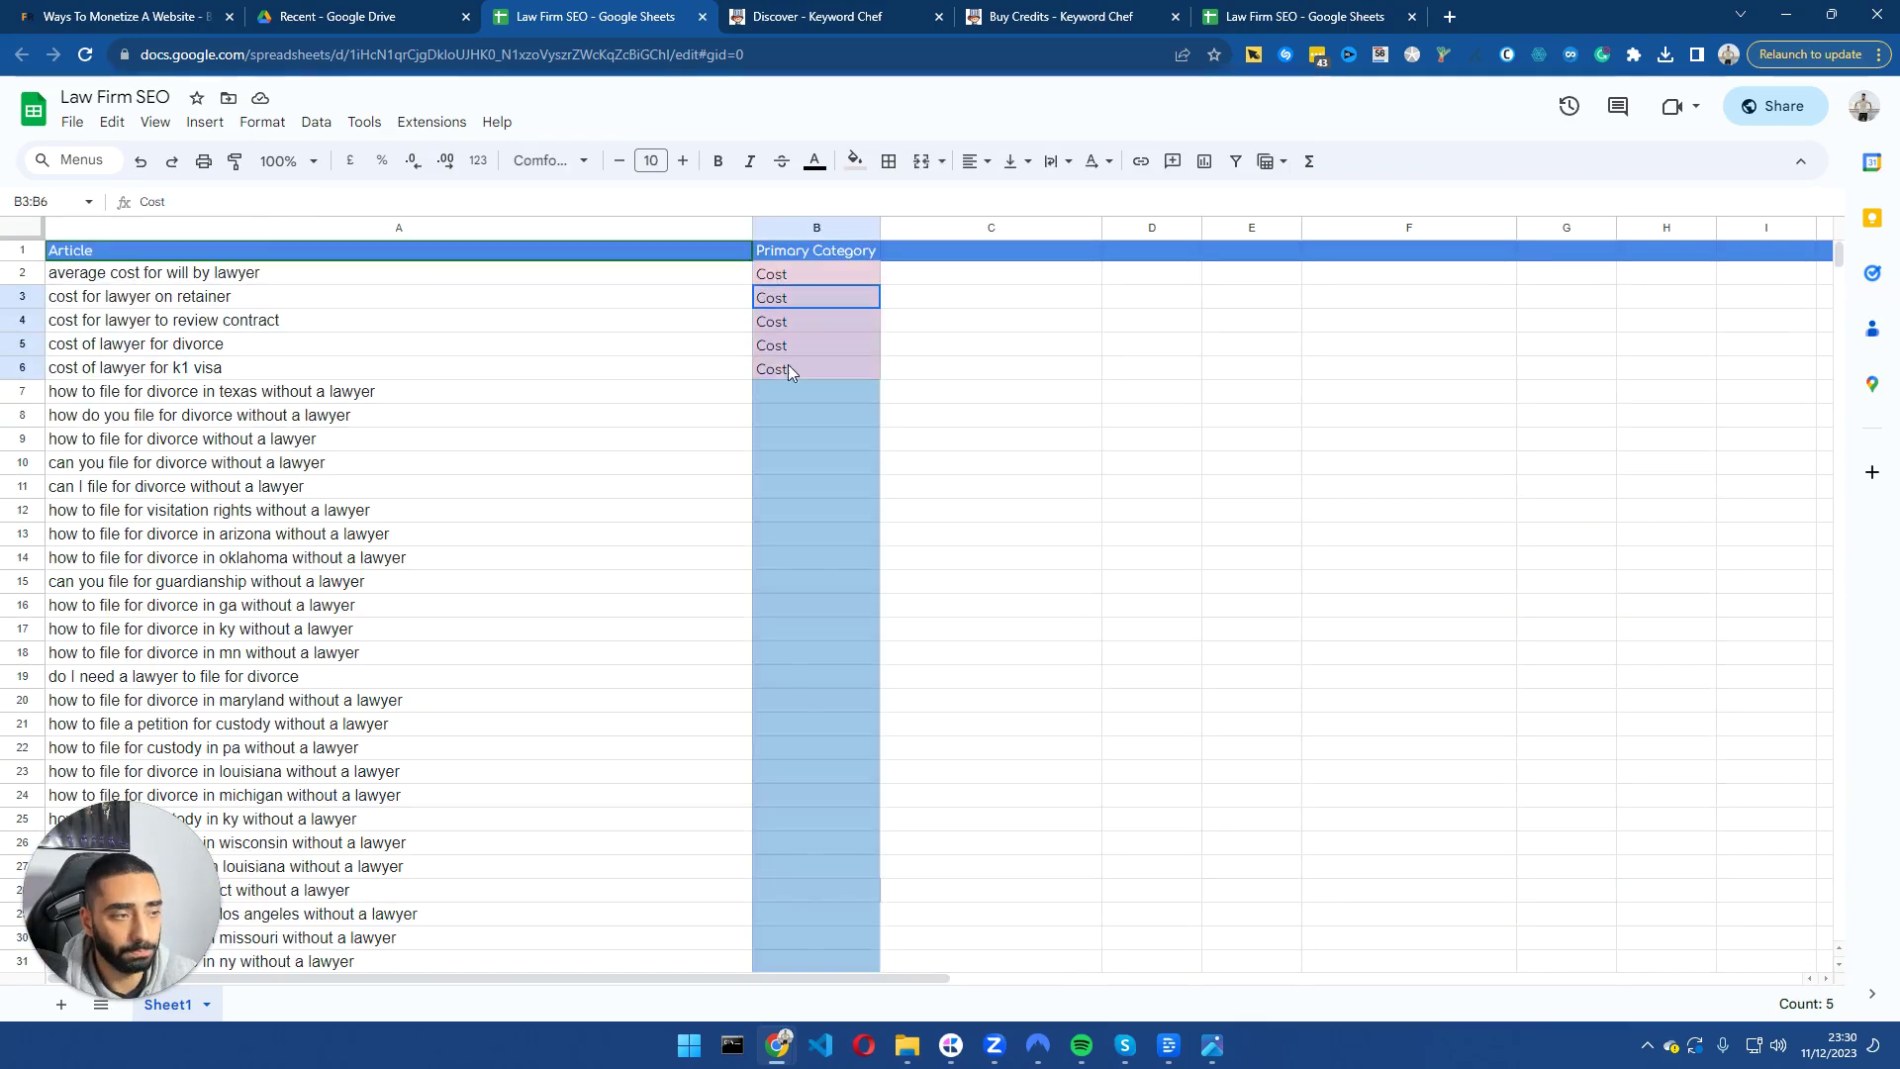
{"action": "left_click_drag", "start_coordinate": [784, 282], "coordinate": [634, 352]}
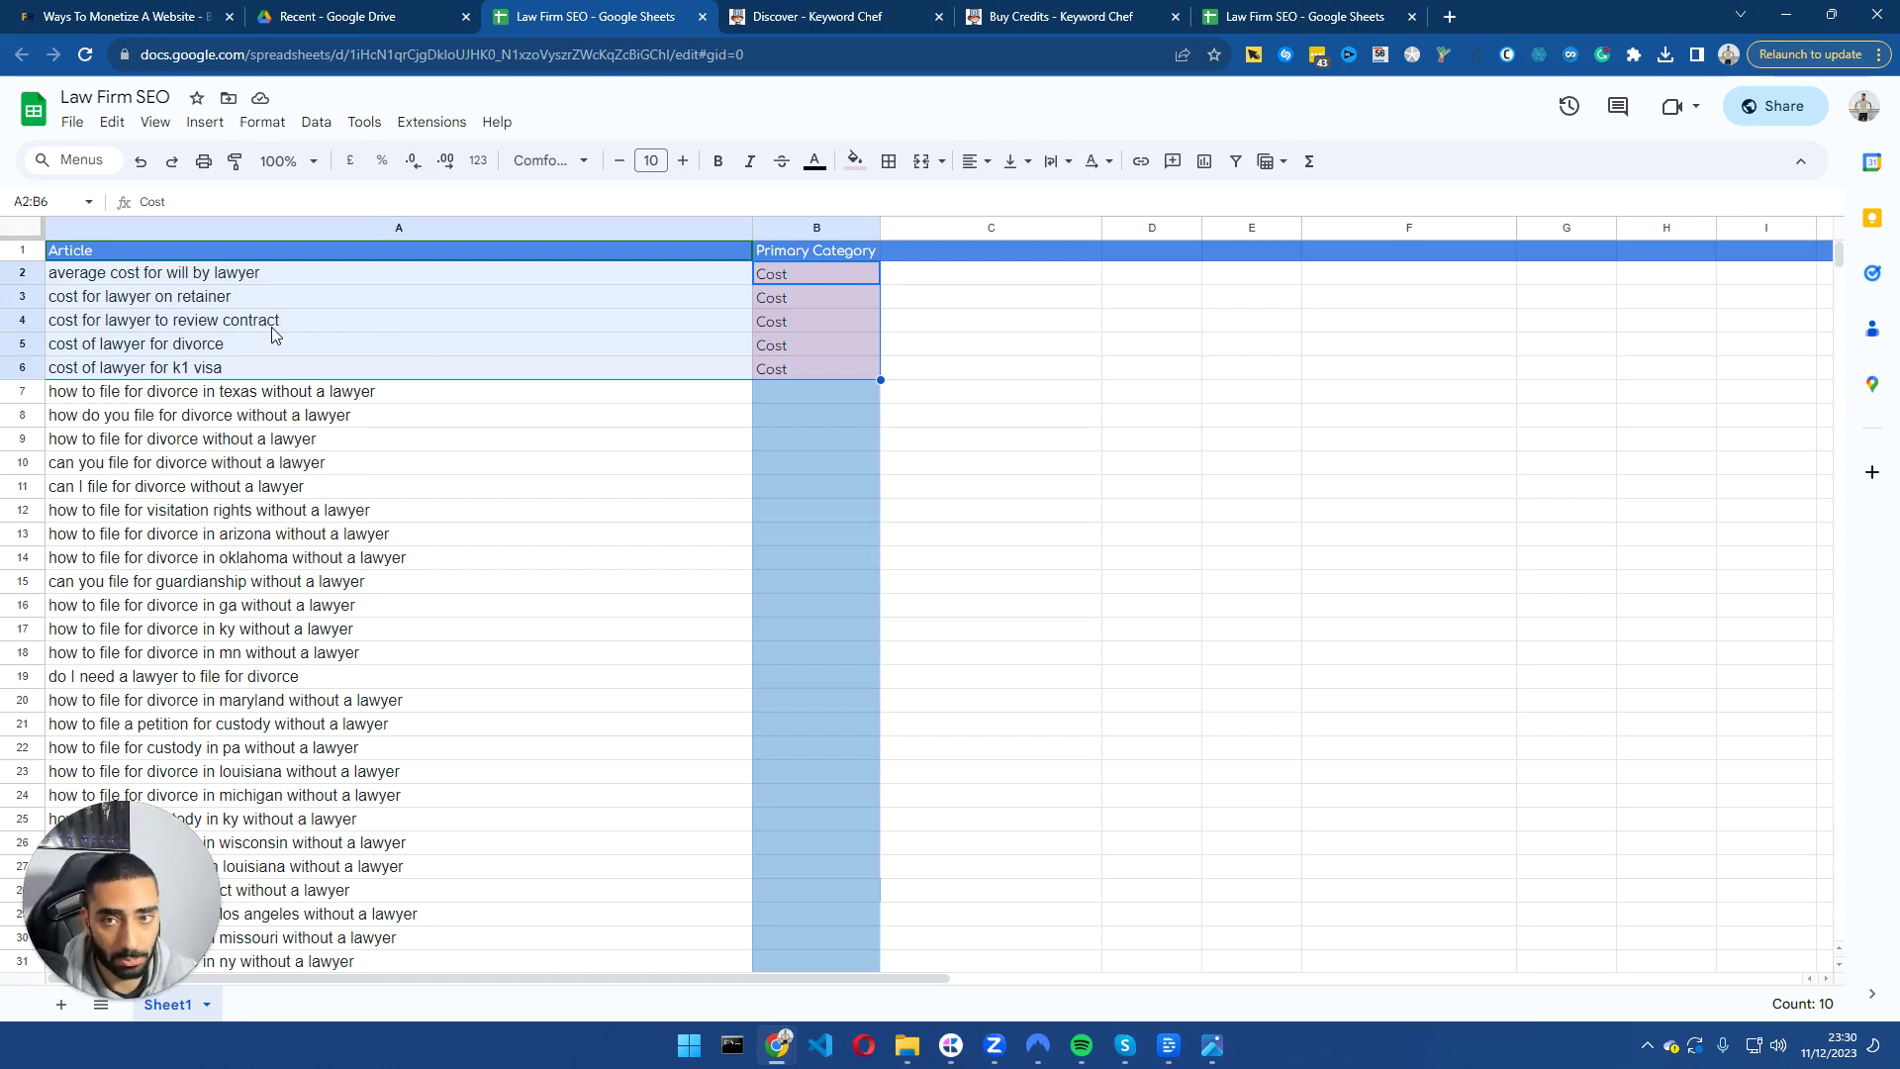
{"action": "left_click", "coordinate": [153, 305]}
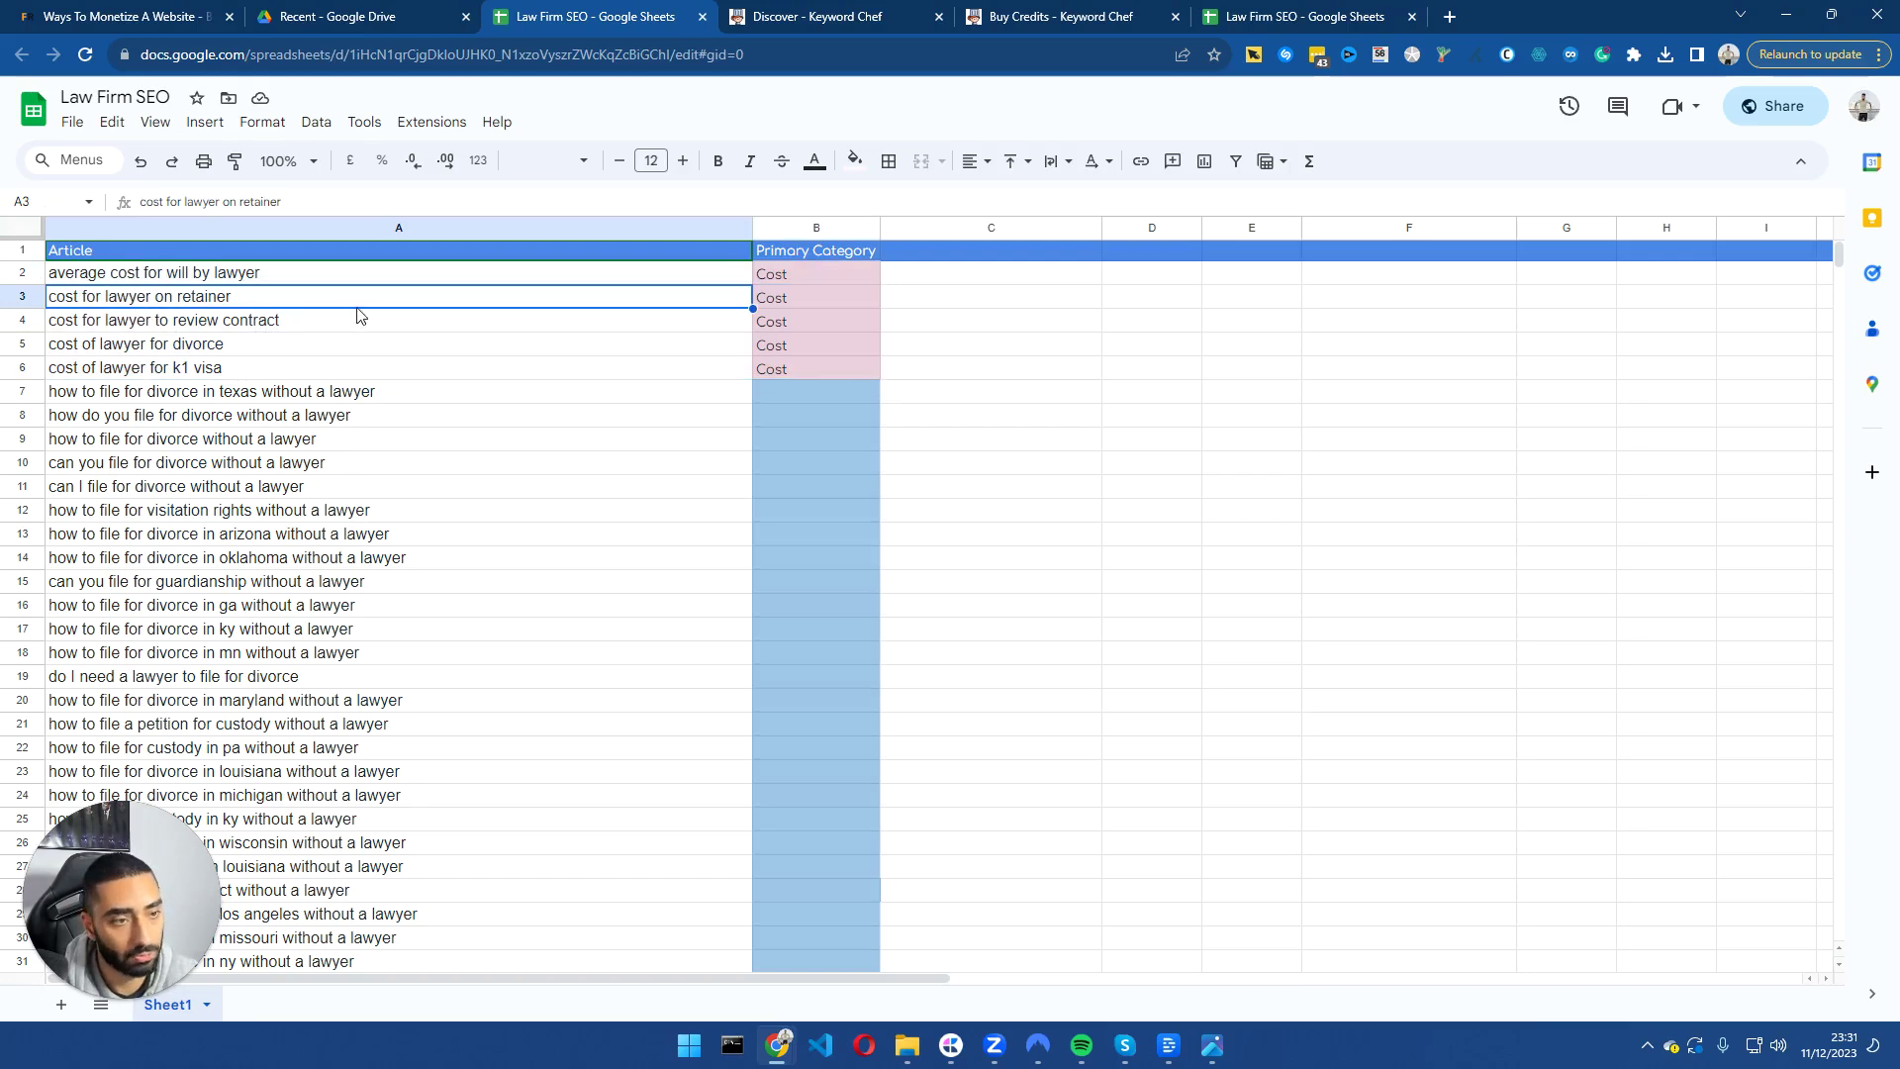
{"action": "left_click", "coordinate": [79, 329]}
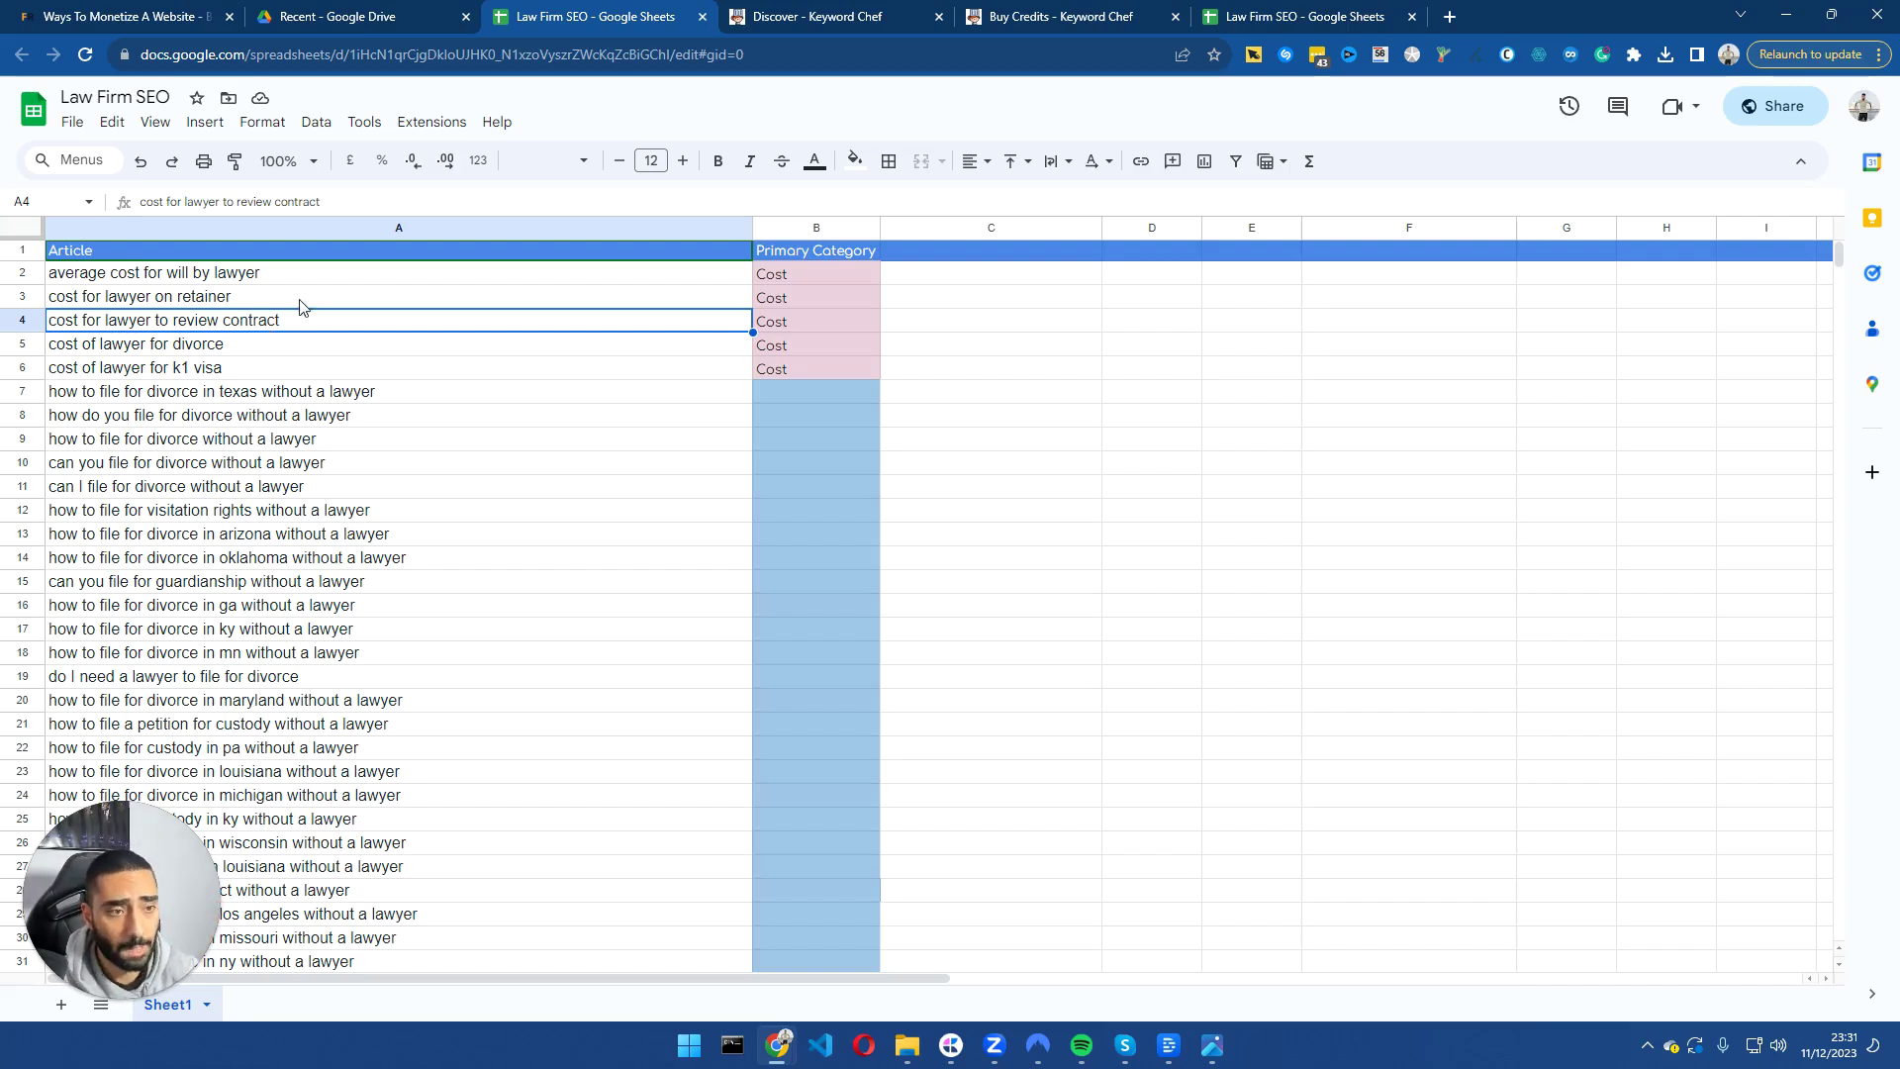
{"action": "scroll", "coordinate": [435, 371], "scroll_direction": "down", "scroll_amount": 2}
{"action": "scroll", "coordinate": [356, 346], "scroll_direction": "up", "scroll_amount": 2}
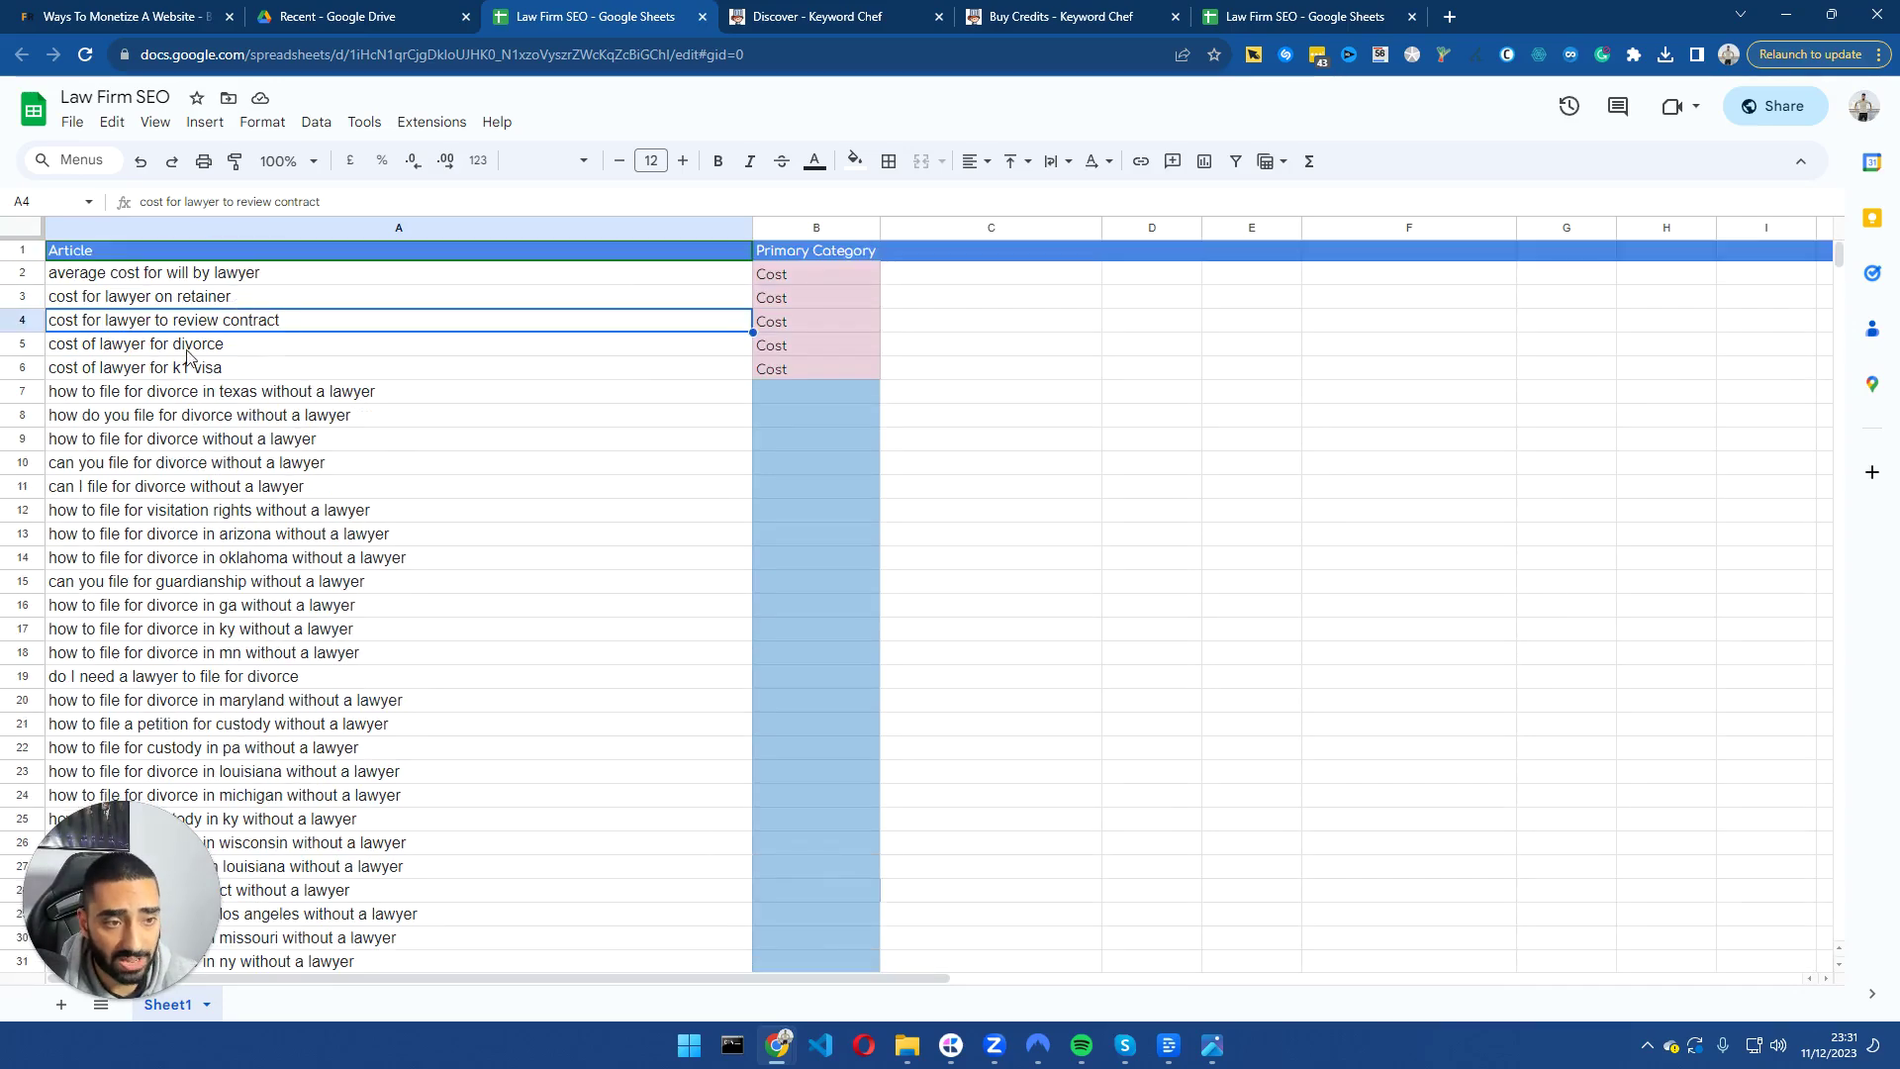
{"action": "left_click", "coordinate": [184, 399]}
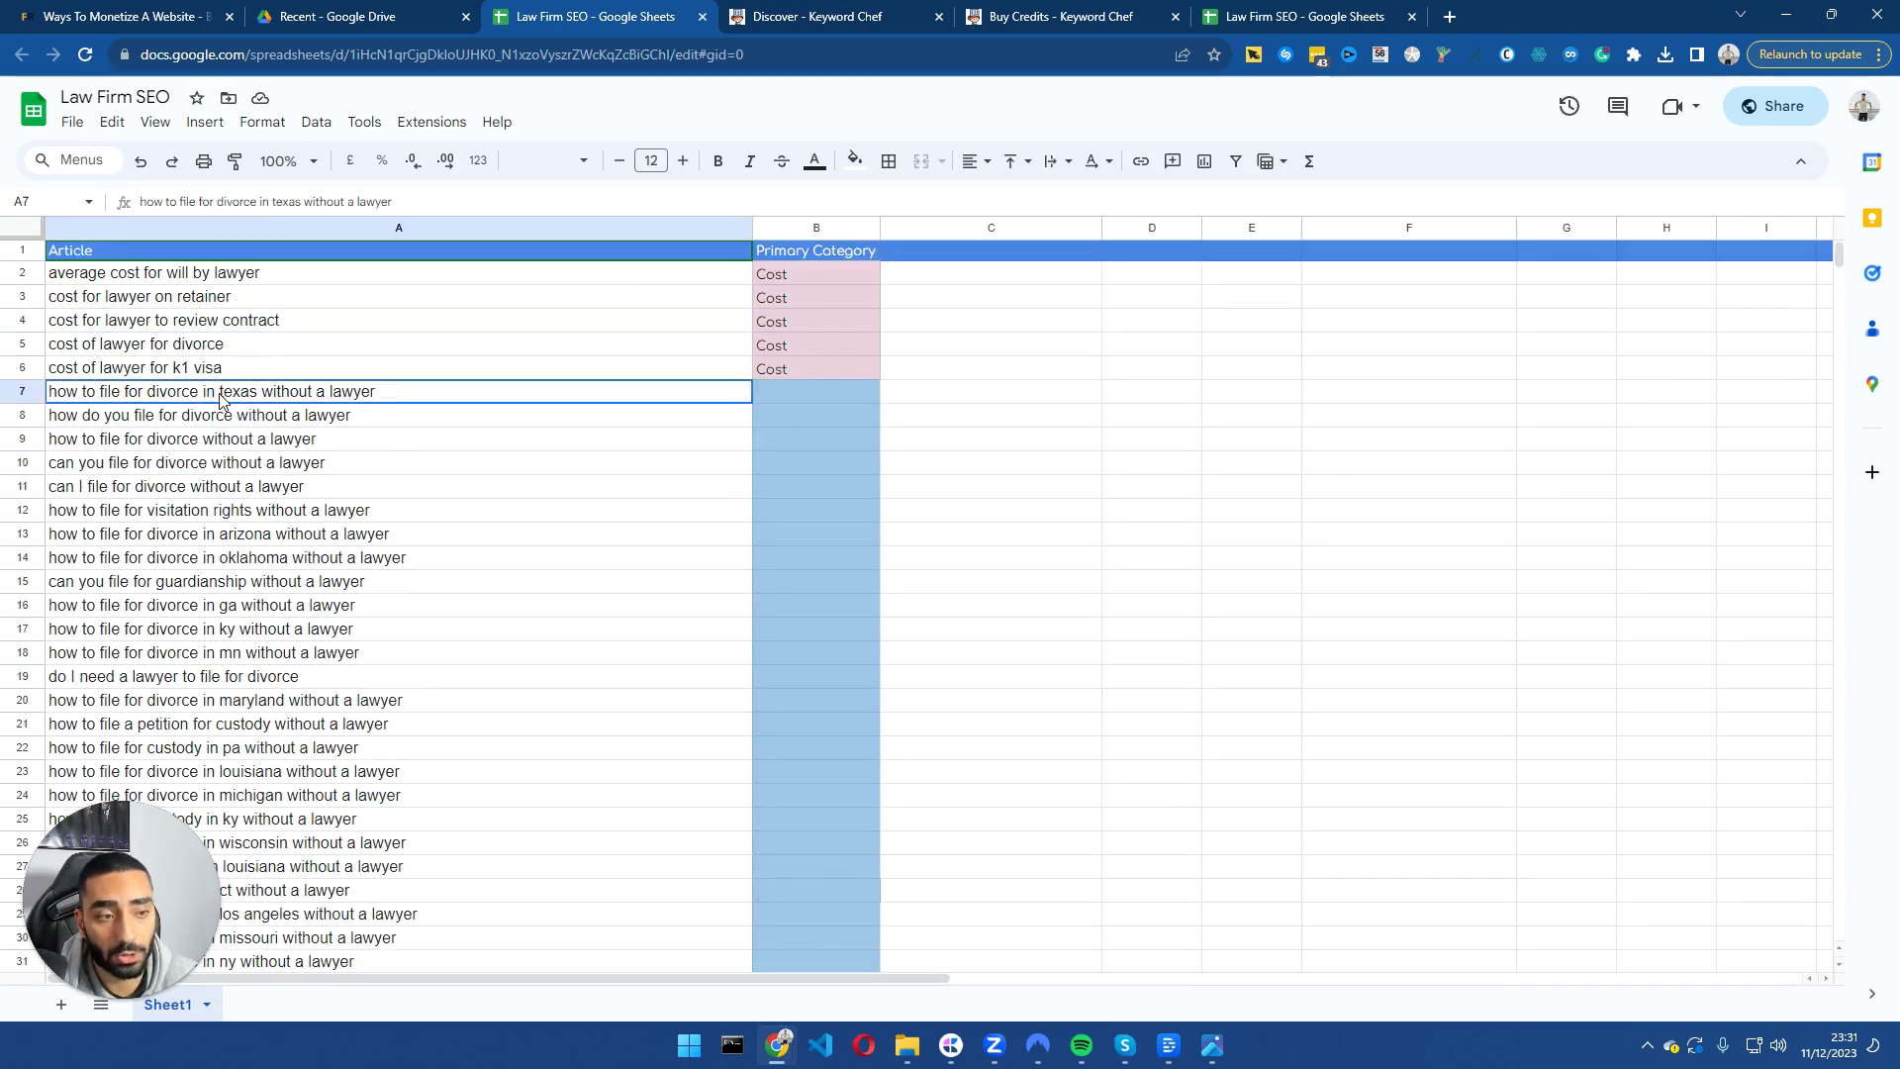
{"action": "double_click", "coordinate": [785, 392]}
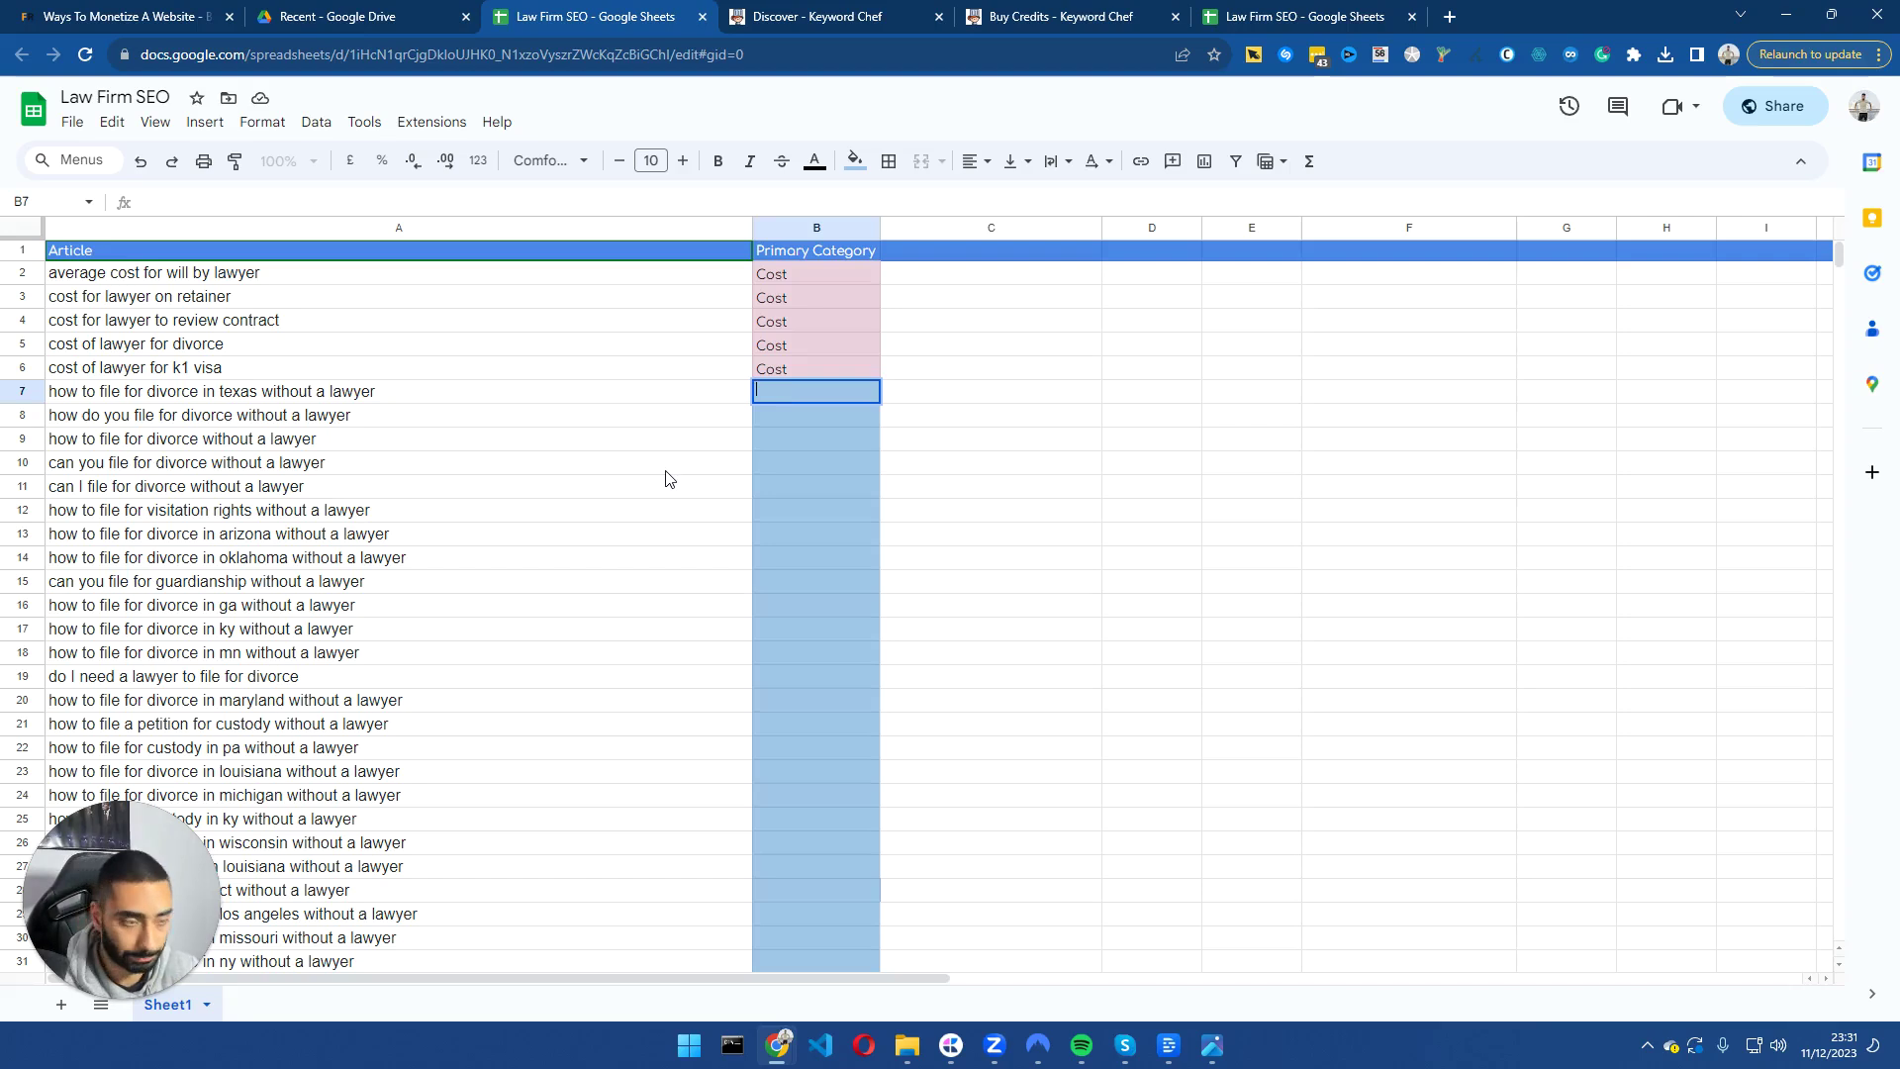
Fill category cells B7:B31 with 'How To File' and check the filled keyword rows.
{"action": "type", "text": "How To File"}
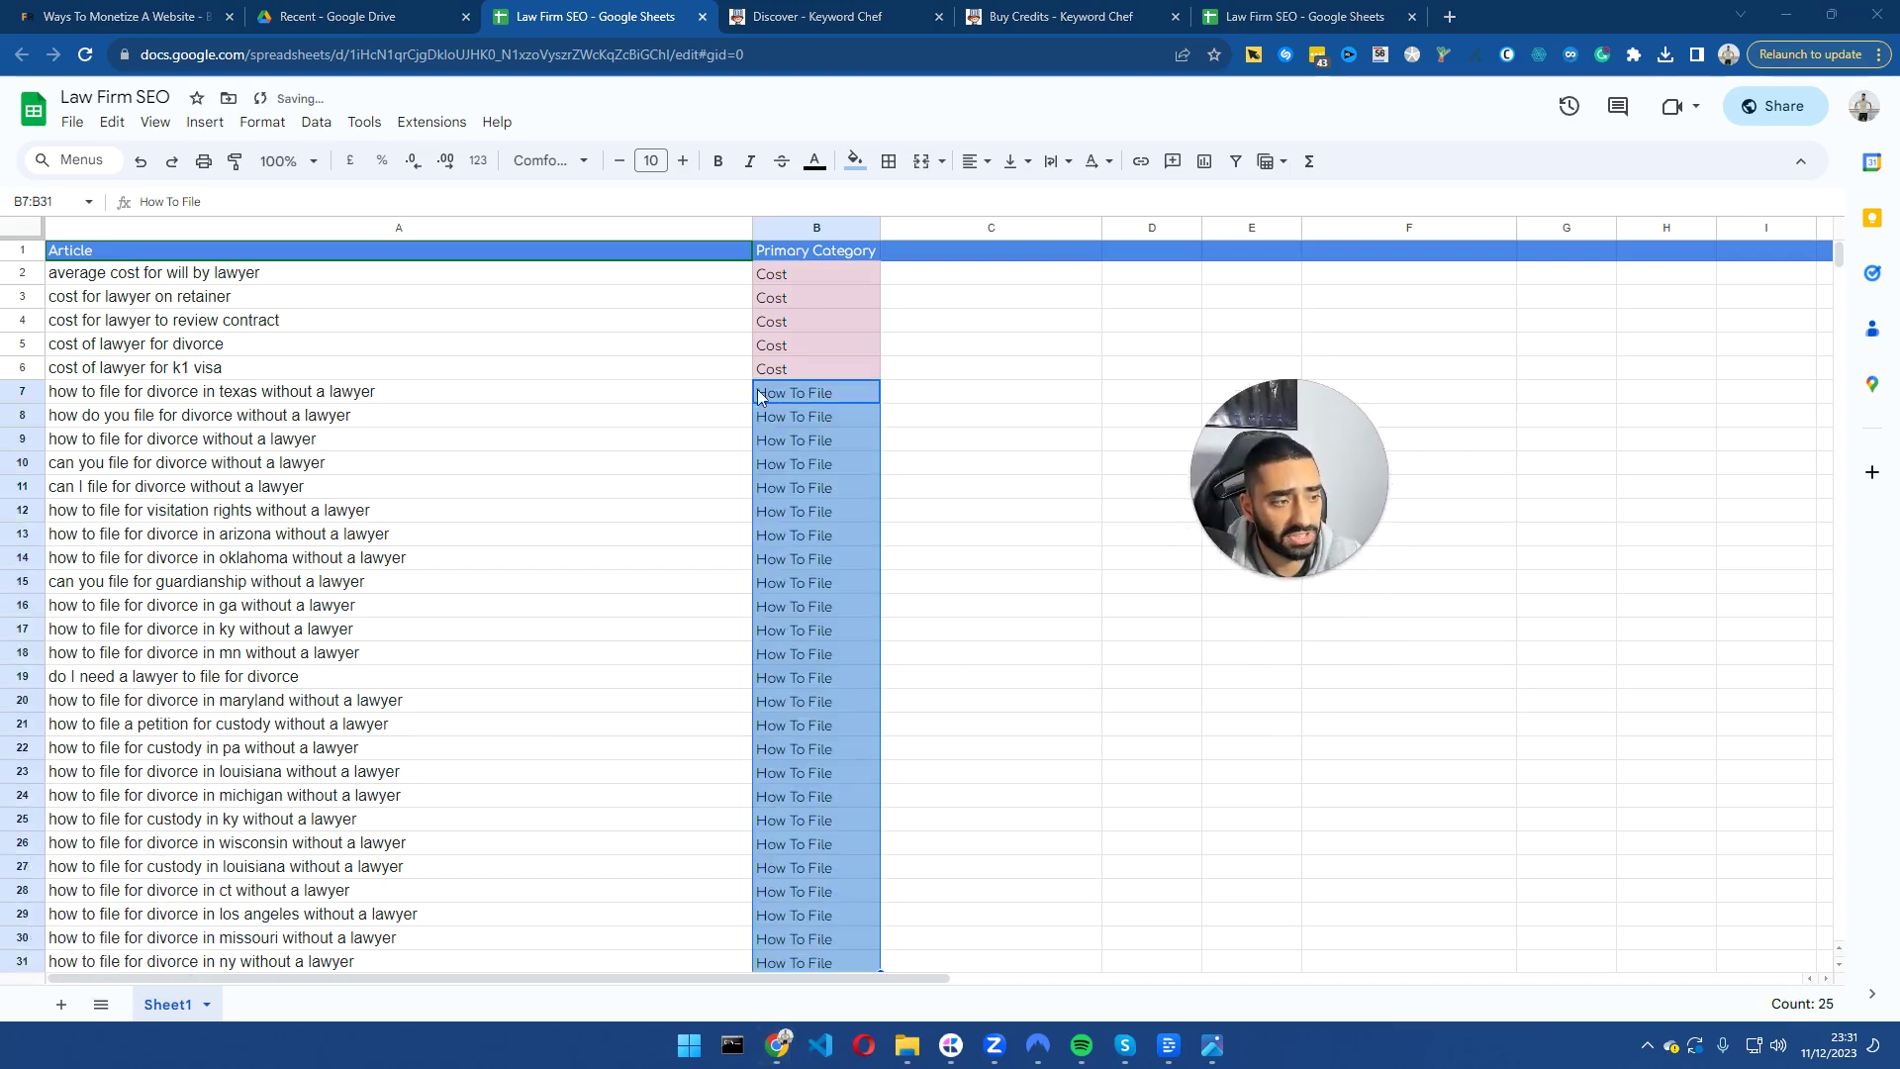
{"action": "left_click", "coordinate": [297, 392]}
{"action": "left_click", "coordinate": [297, 416], "text": "shift"}
{"action": "left_click", "coordinate": [816, 414]}
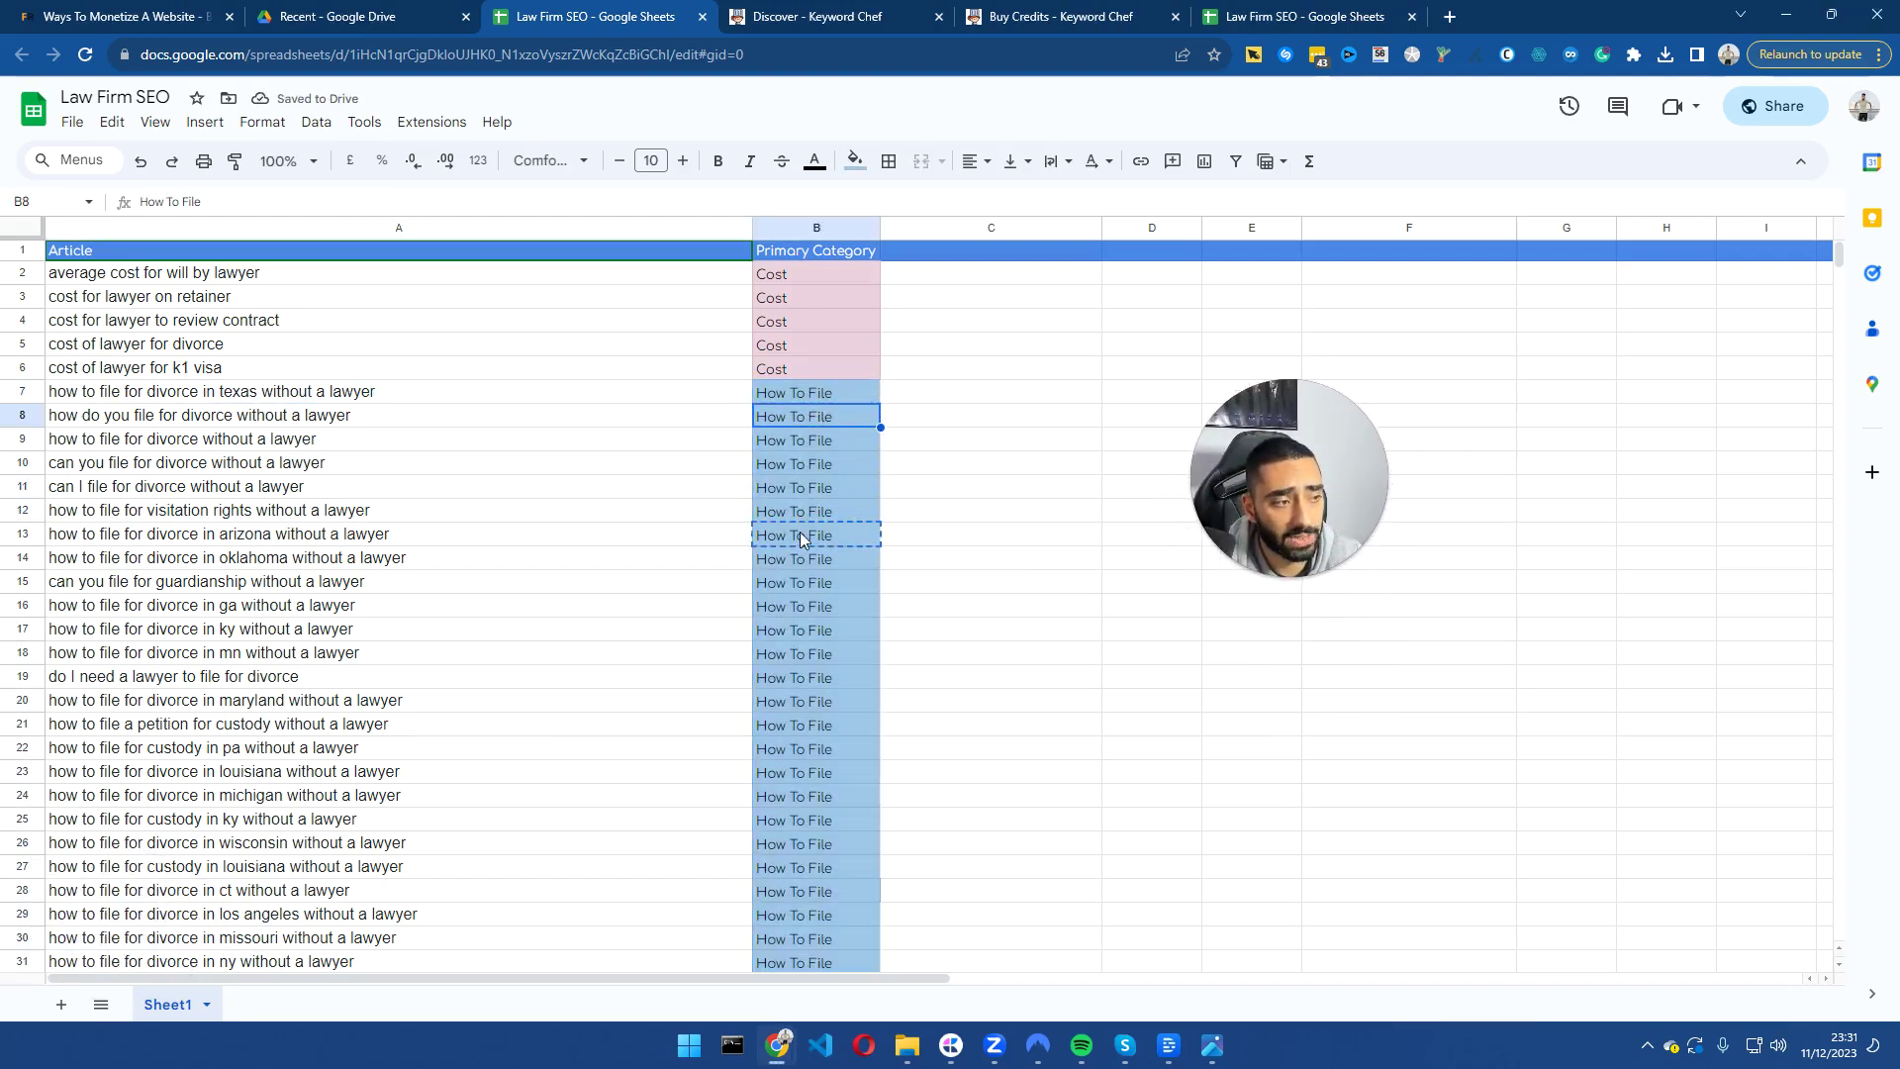
{"action": "left_click_drag", "start_coordinate": [195, 392], "coordinate": [827, 795]}
{"action": "scroll", "coordinate": [218, 475], "scroll_direction": "down", "scroll_amount": 2}
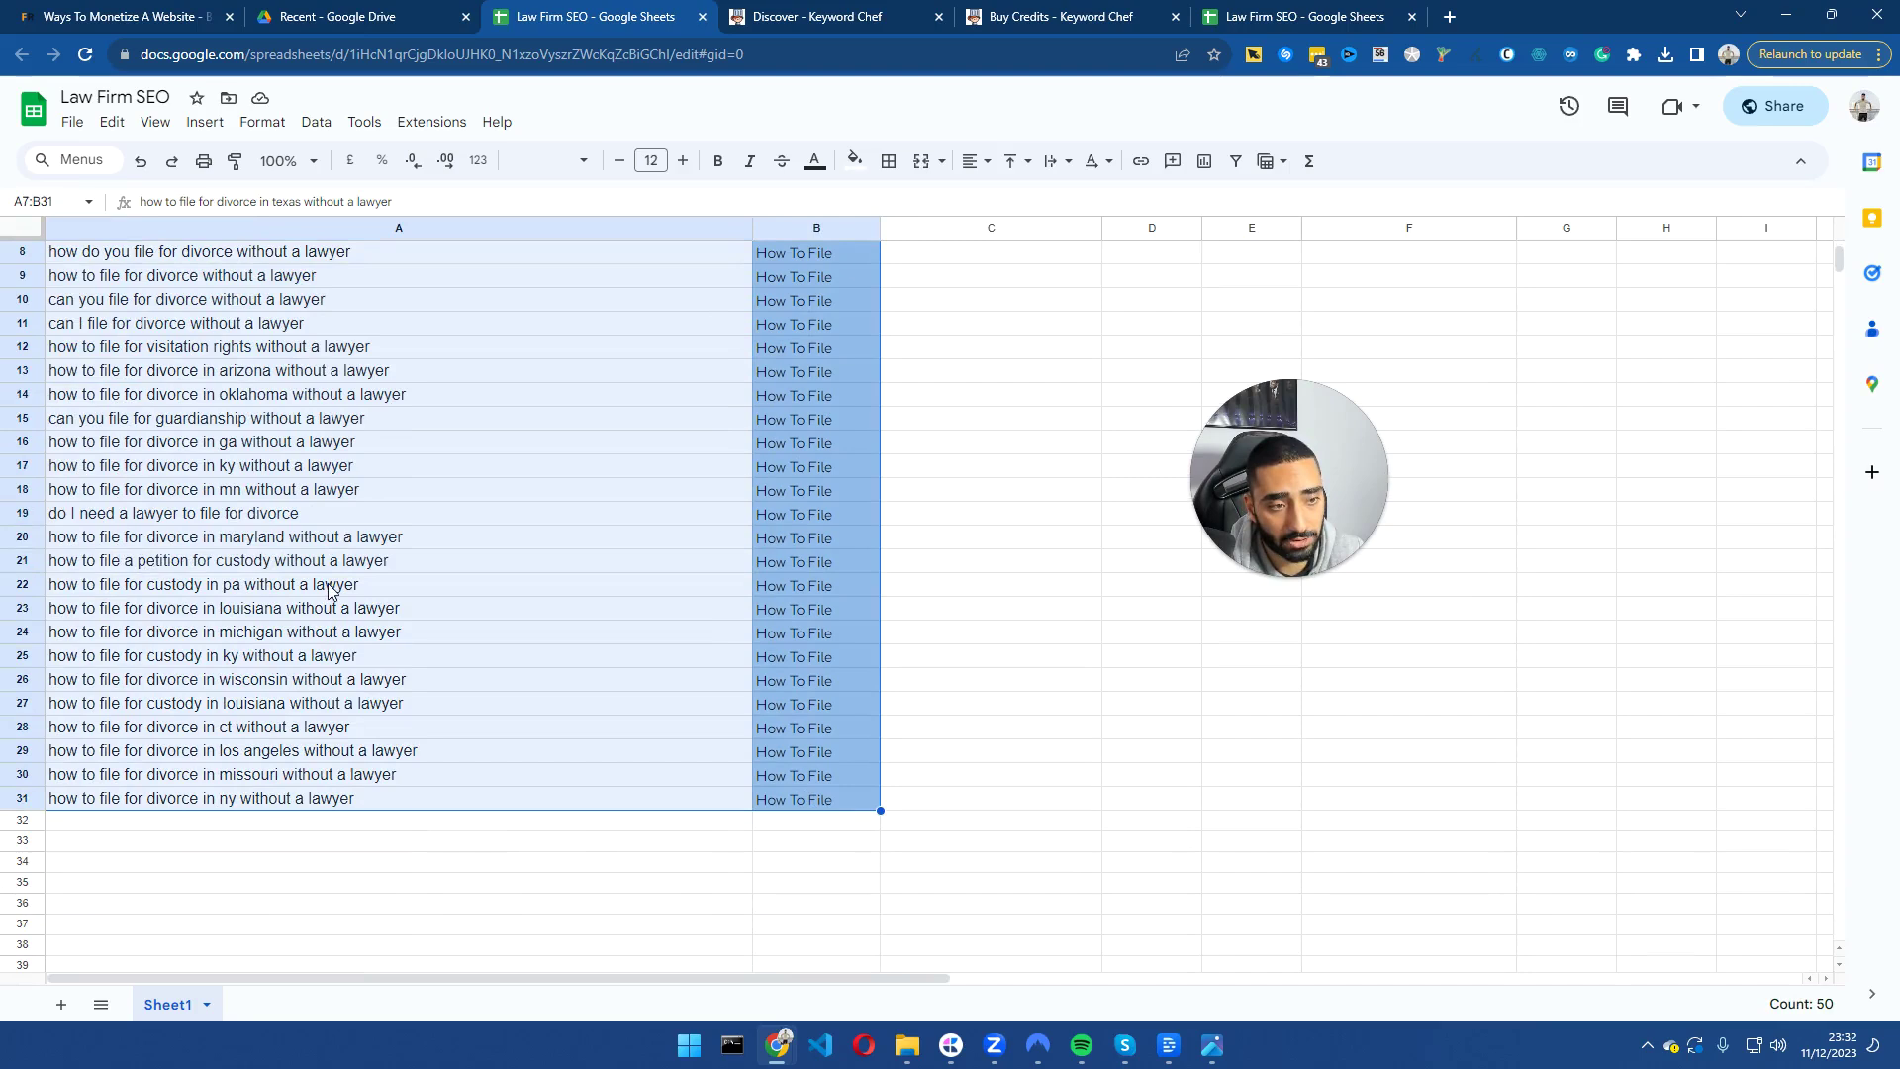
{"action": "scroll", "coordinate": [210, 442], "scroll_direction": "up", "scroll_amount": 2}
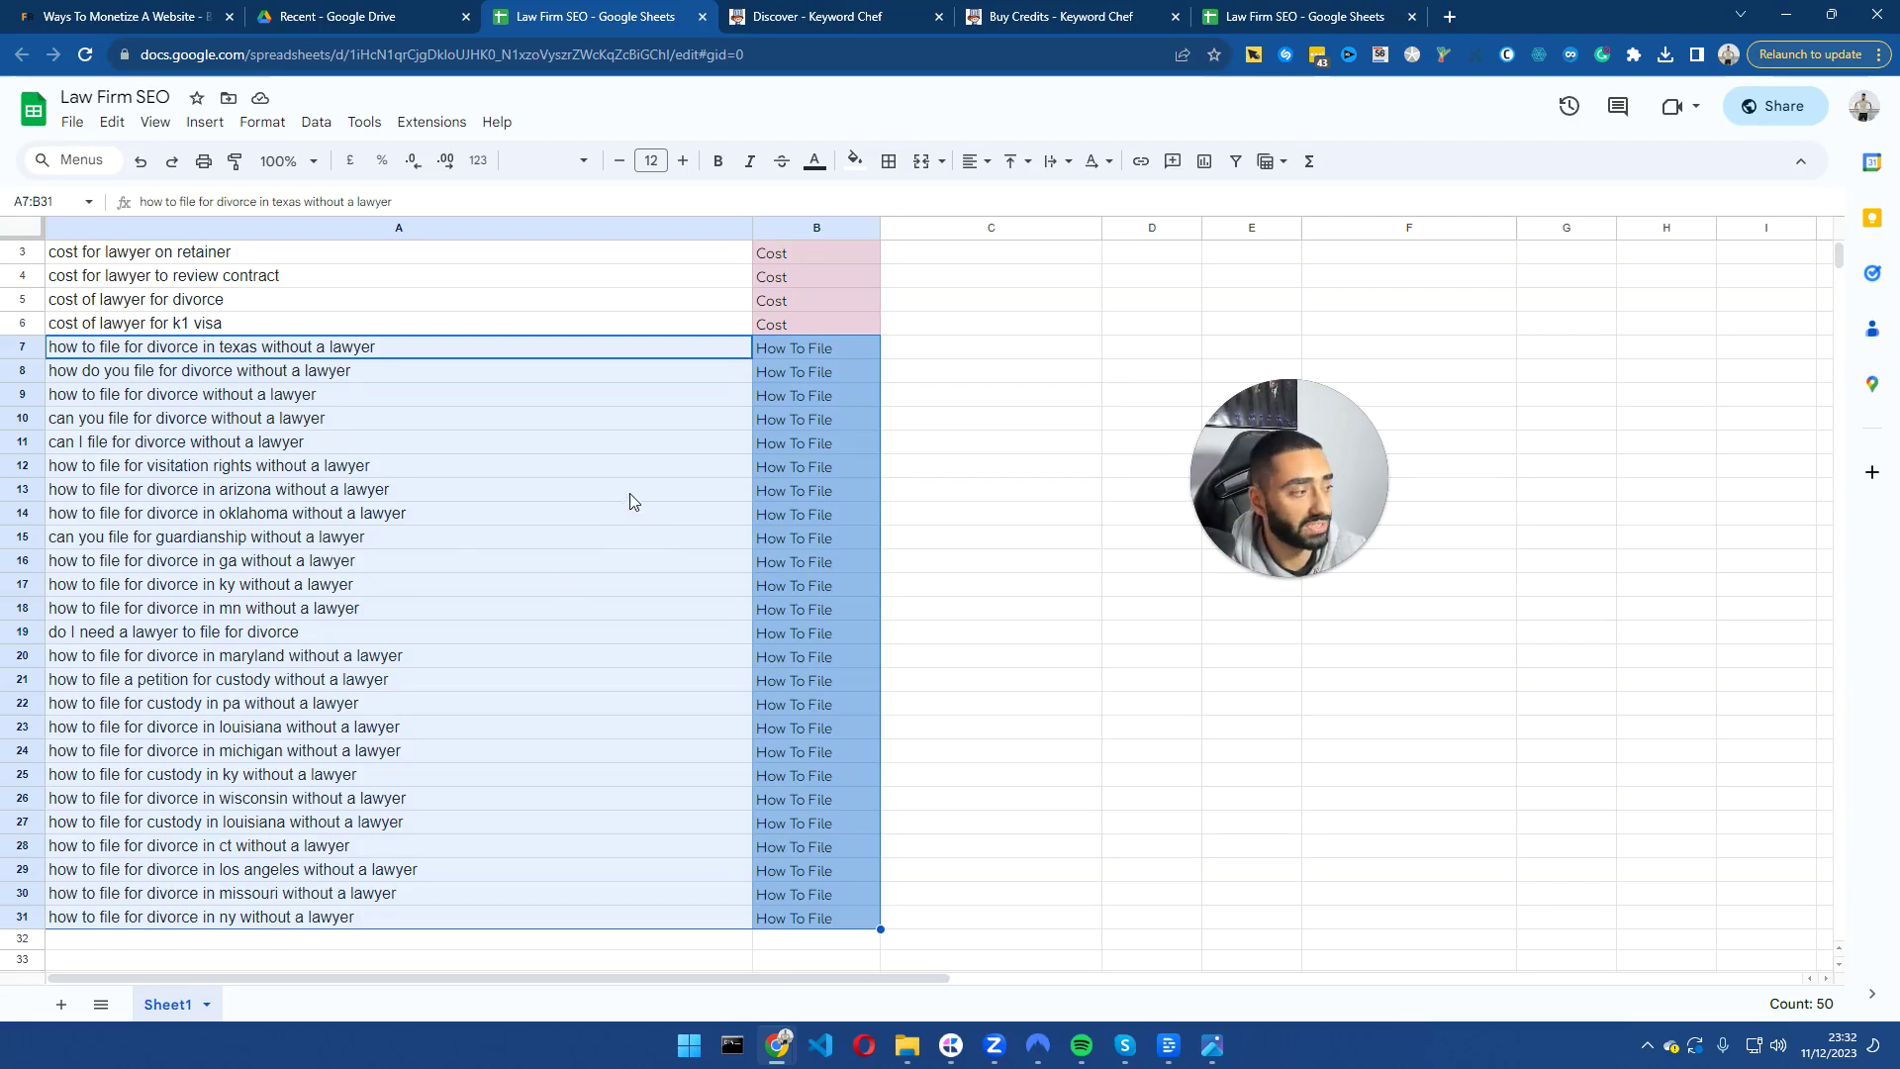
{"action": "scroll", "coordinate": [919, 499], "scroll_direction": "up", "scroll_amount": 1}
{"action": "left_click", "coordinate": [987, 411]}
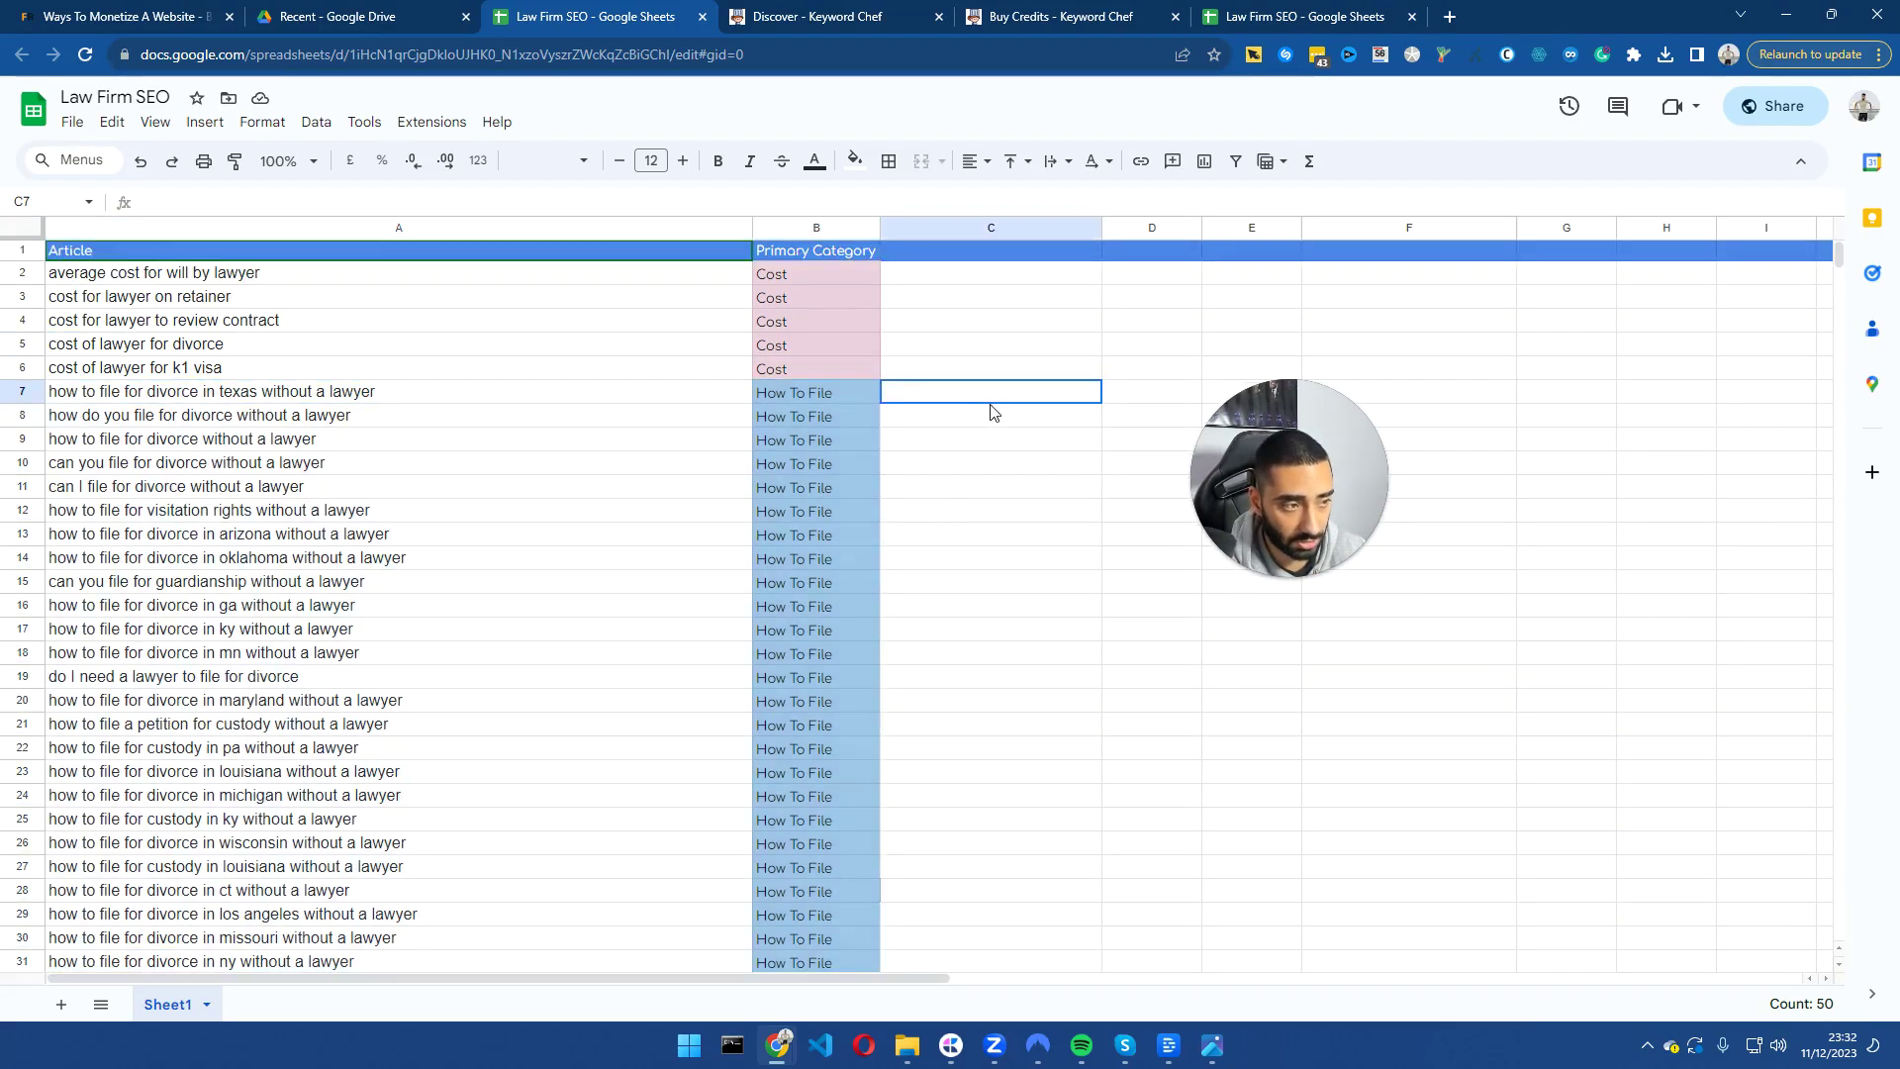
{"action": "left_click_drag", "start_coordinate": [415, 274], "coordinate": [343, 374]}
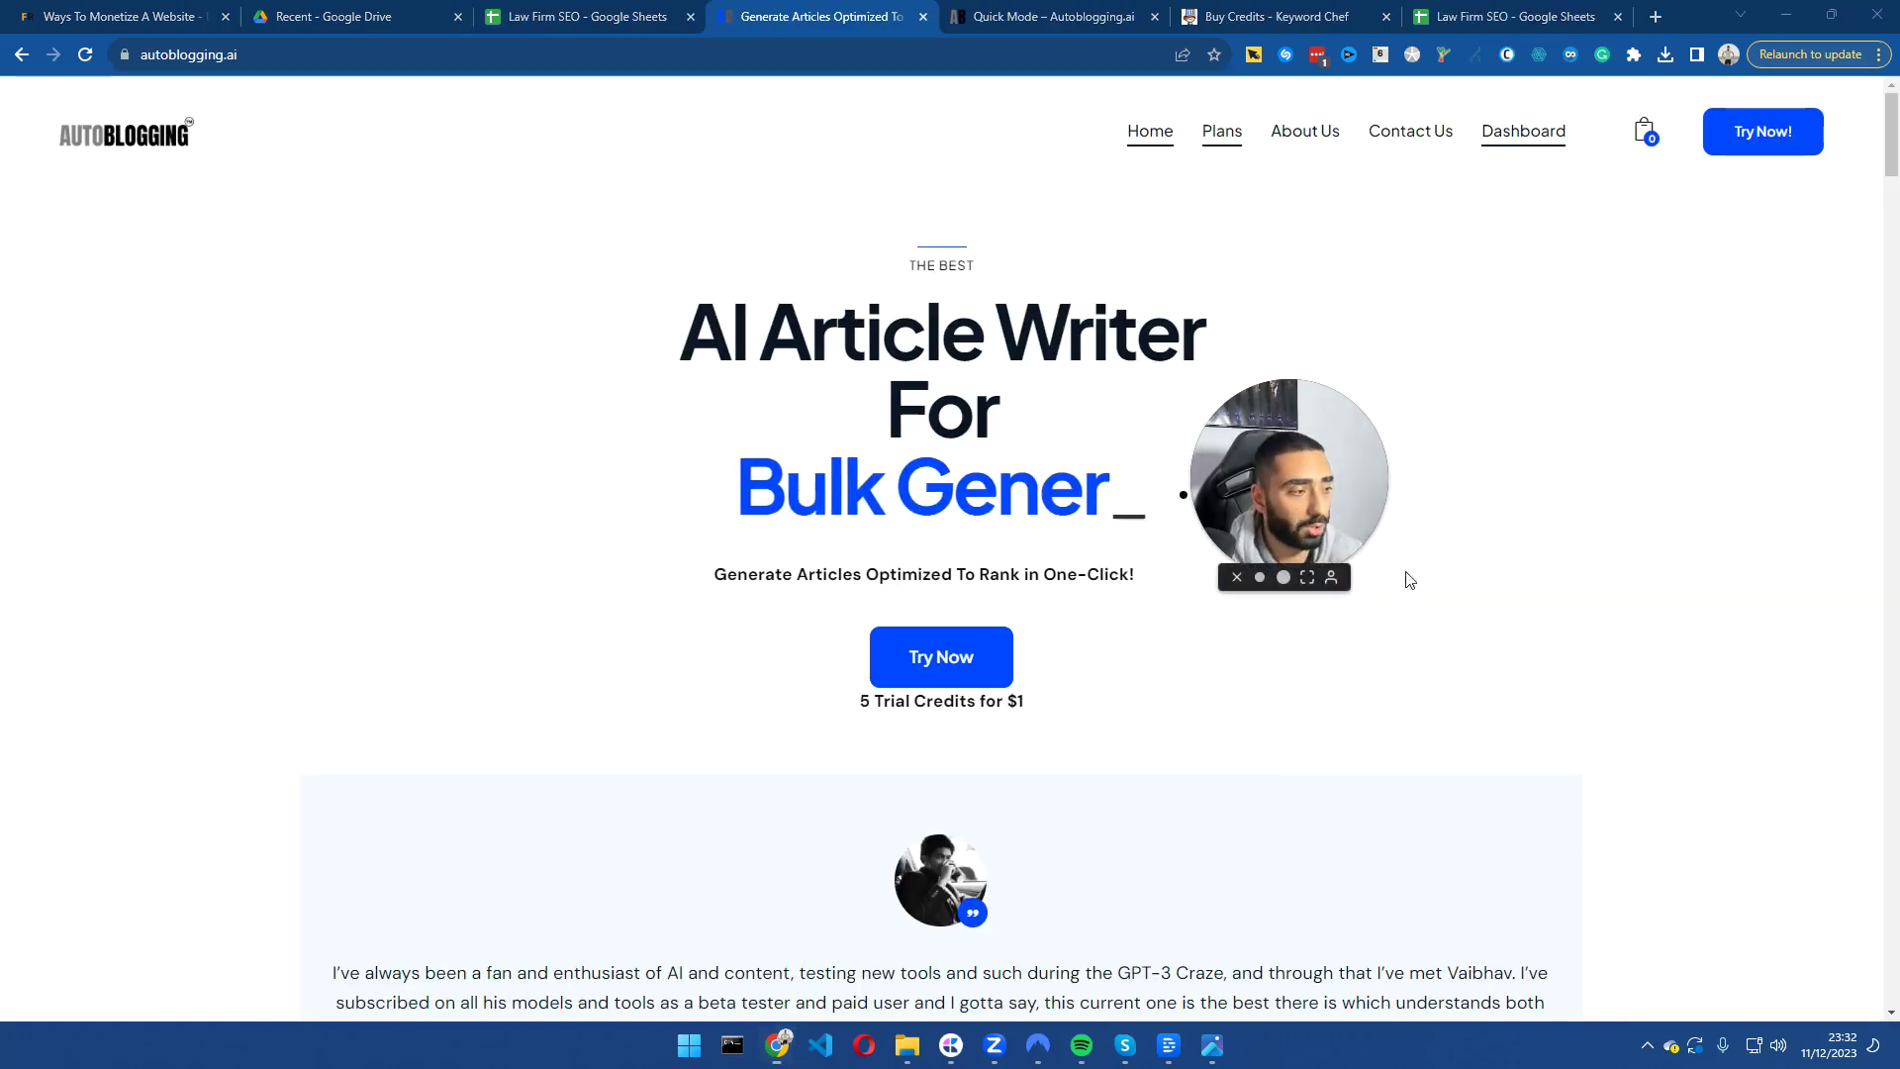
Leave the AI Article Writer homepage for the Quick Mode – Autoblogging.ai dashboard tab.
{"action": "left_click_drag", "start_coordinate": [1320, 533], "coordinate": [1711, 748]}
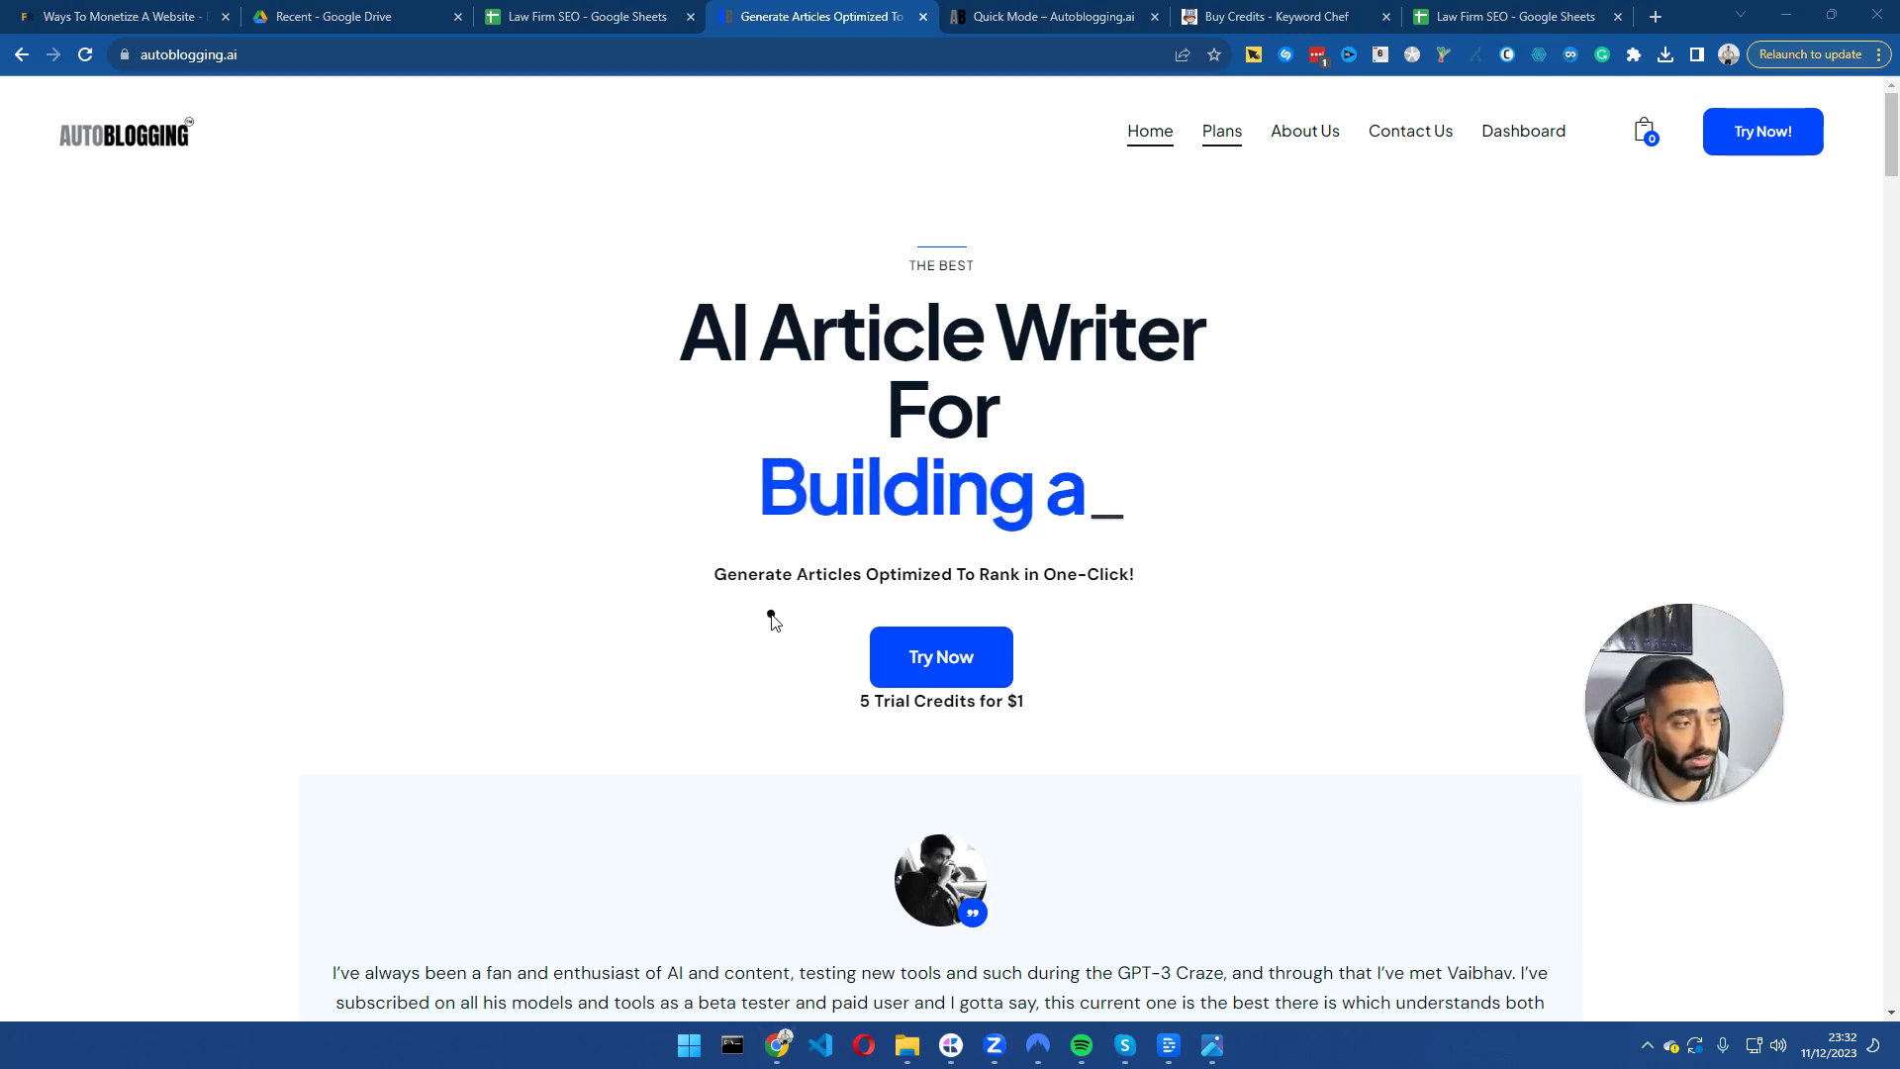
{"action": "left_click_drag", "start_coordinate": [706, 324], "coordinate": [1184, 433]}
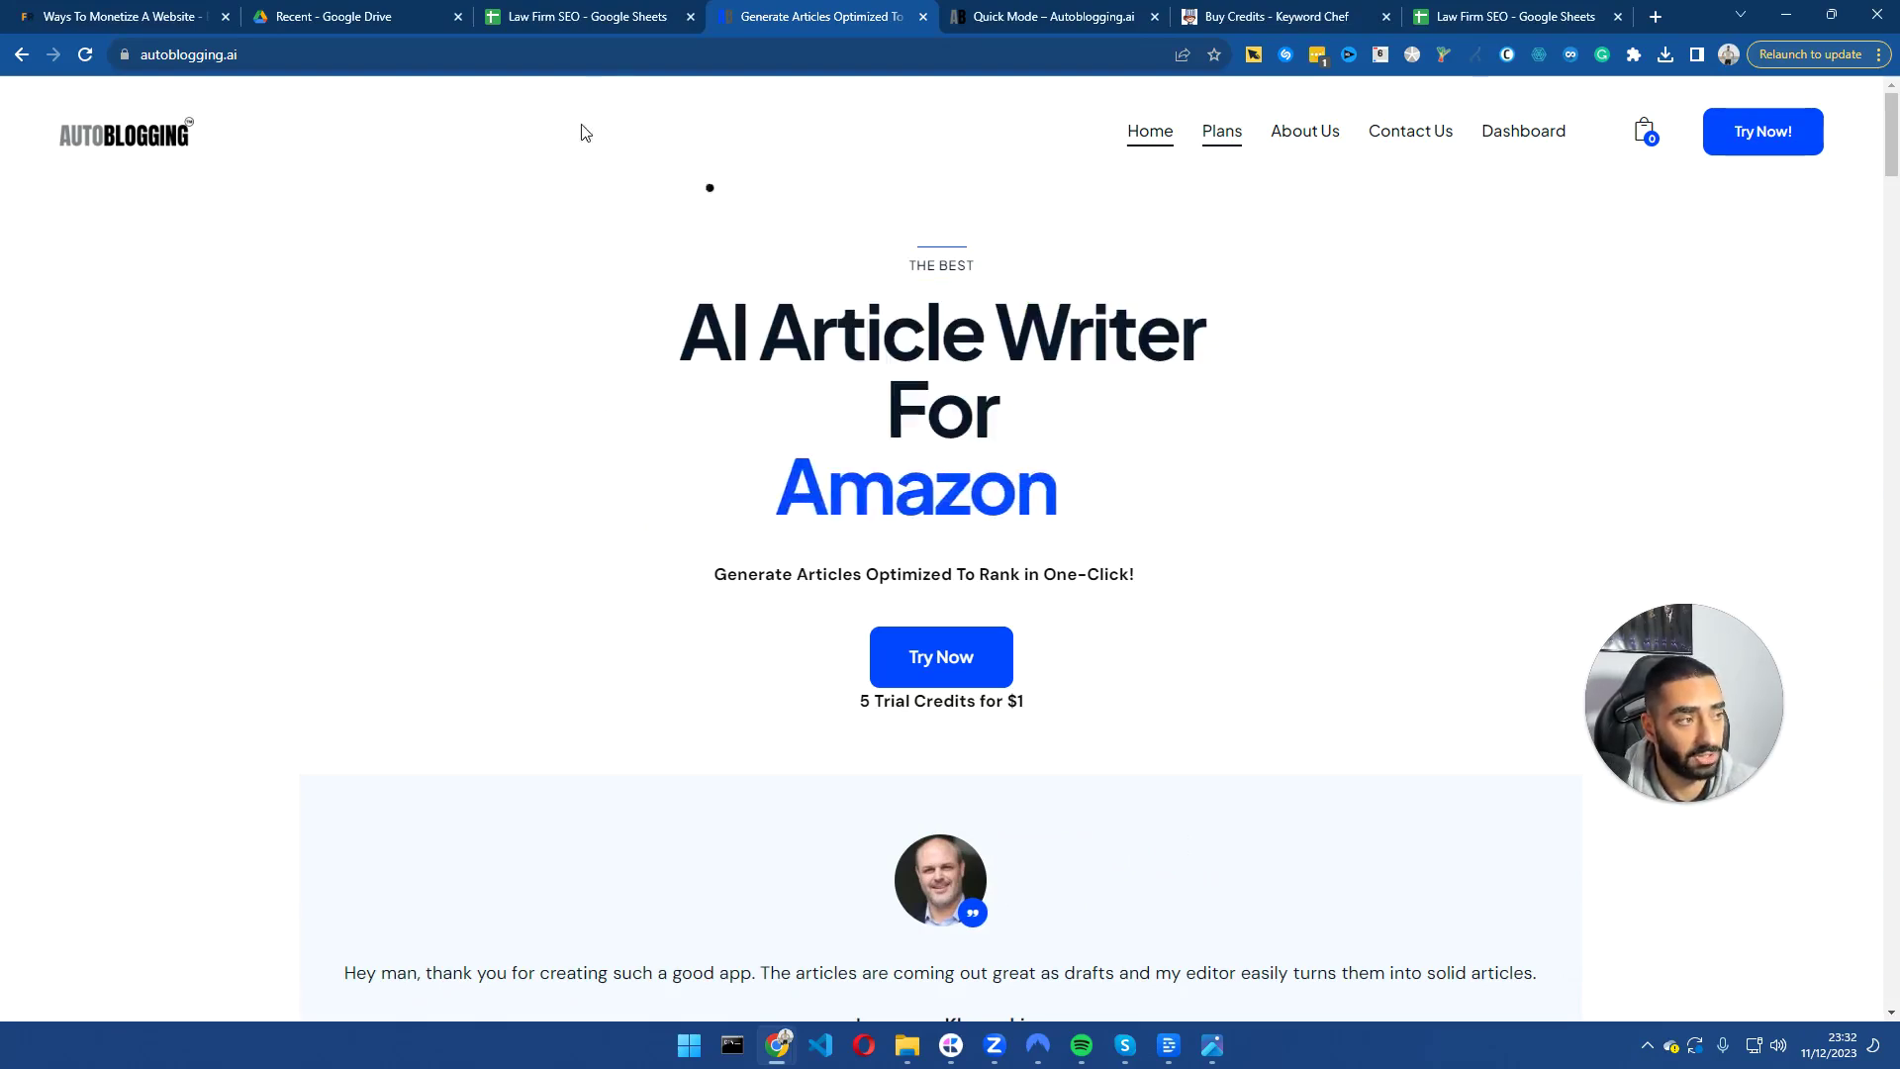
{"action": "left_click", "coordinate": [1001, 12]}
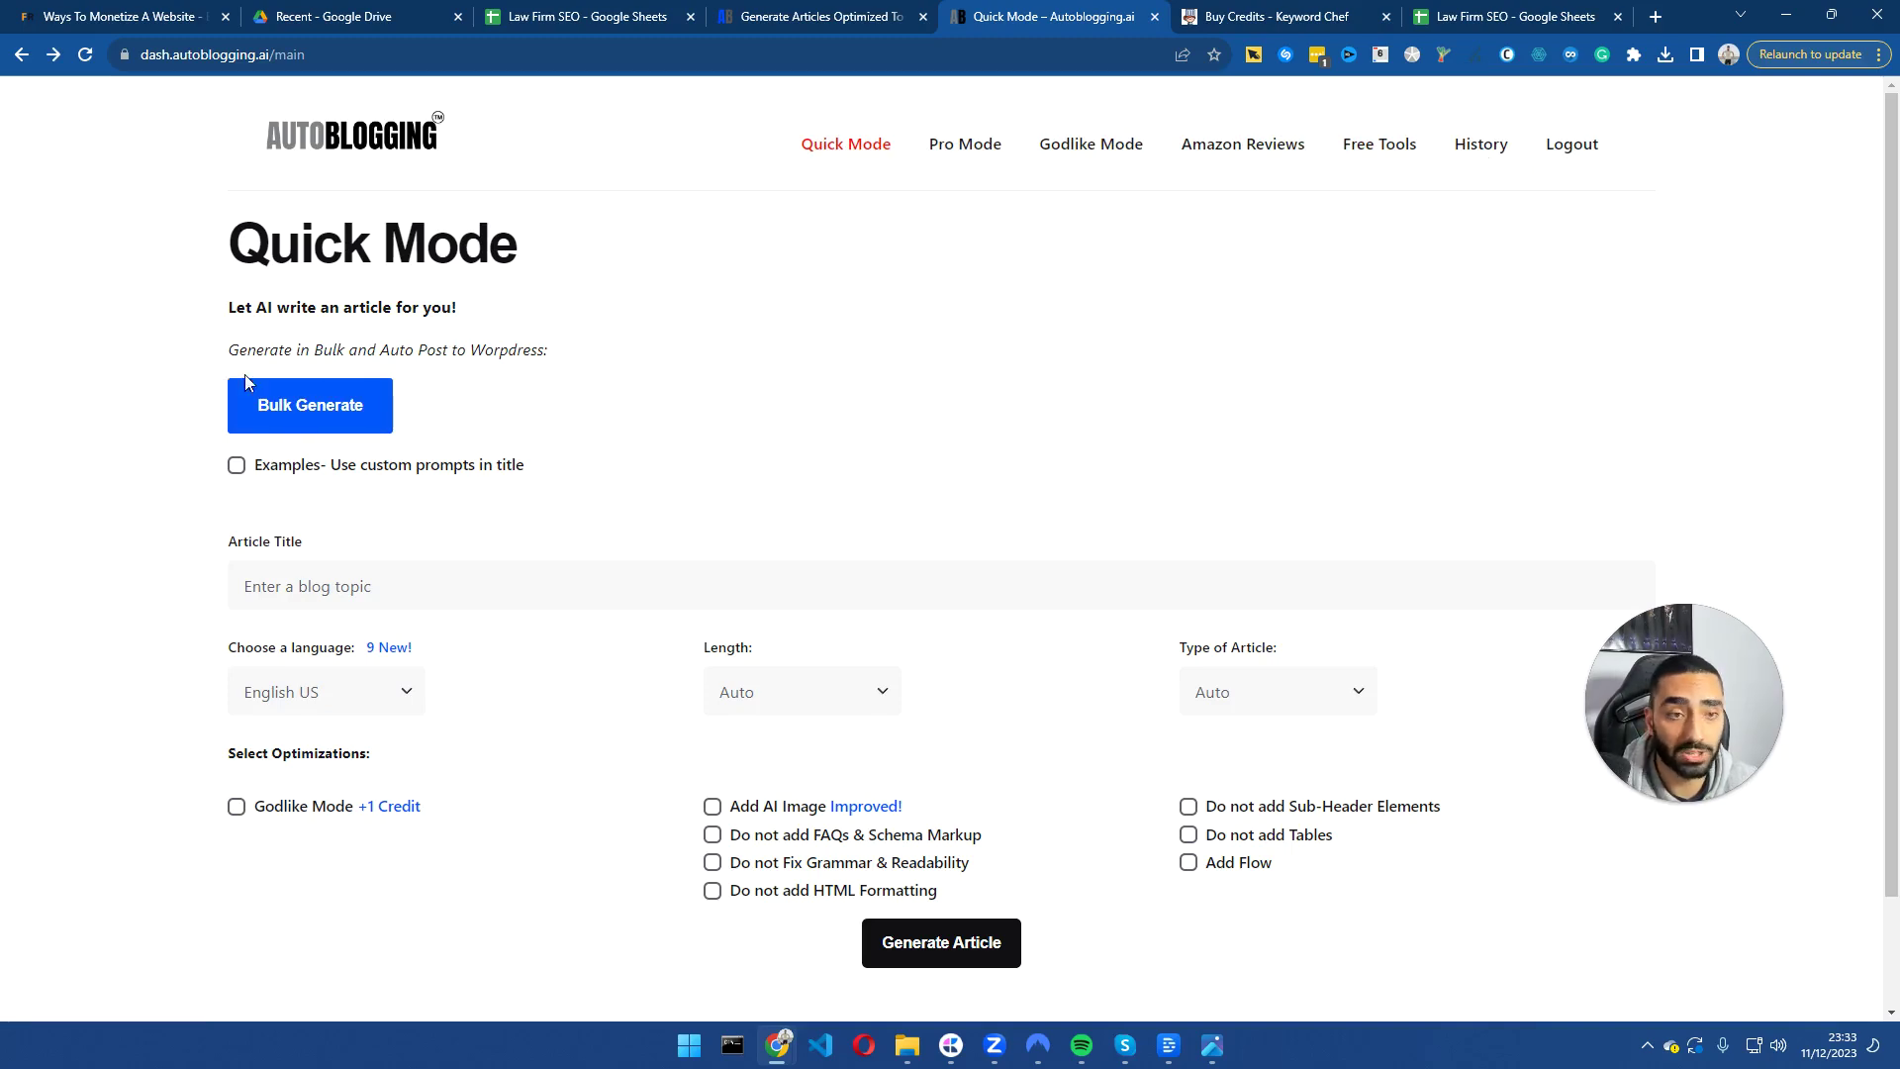
Open Autoblogging.ai's Bulk Generate page and read the note about the 50-article limit.
{"action": "left_click", "coordinate": [299, 411]}
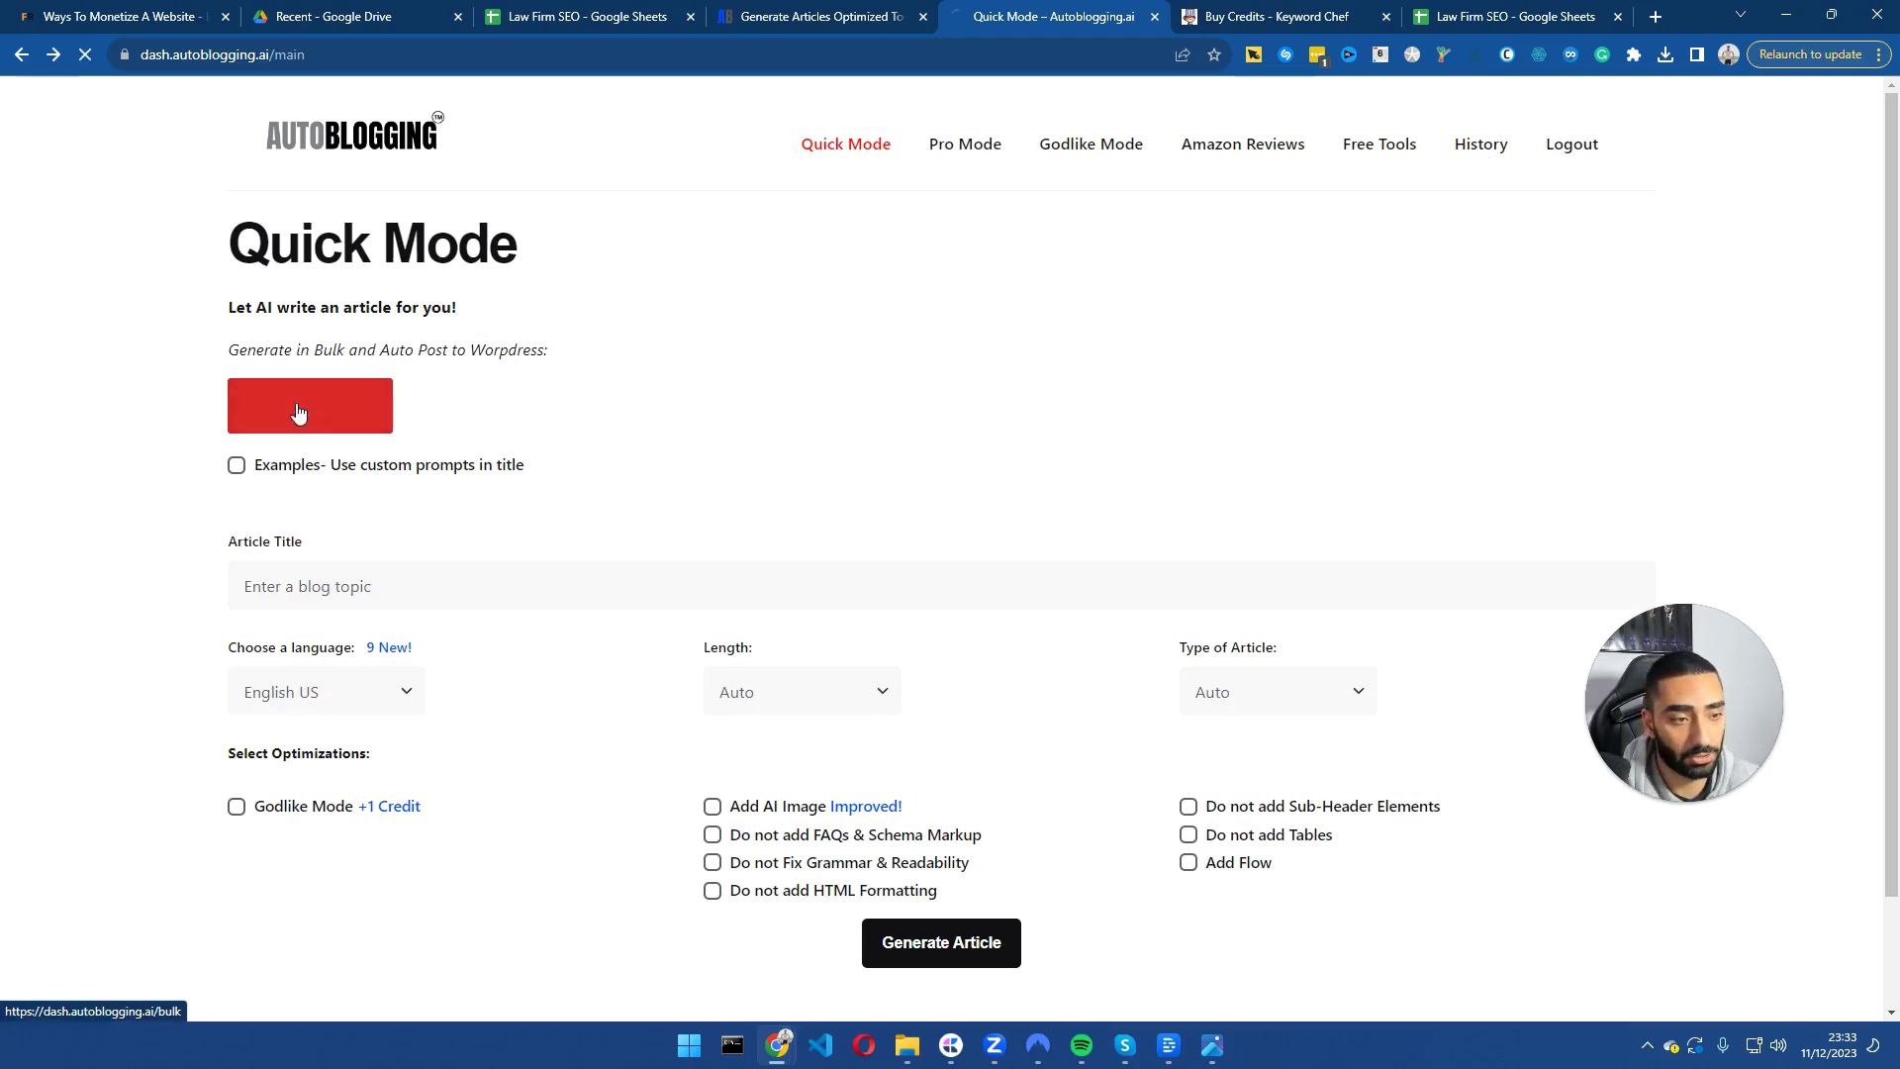
{"action": "scroll", "coordinate": [247, 564], "scroll_direction": "down", "scroll_amount": 3}
{"action": "scroll", "coordinate": [578, 359], "scroll_direction": "up", "scroll_amount": 3}
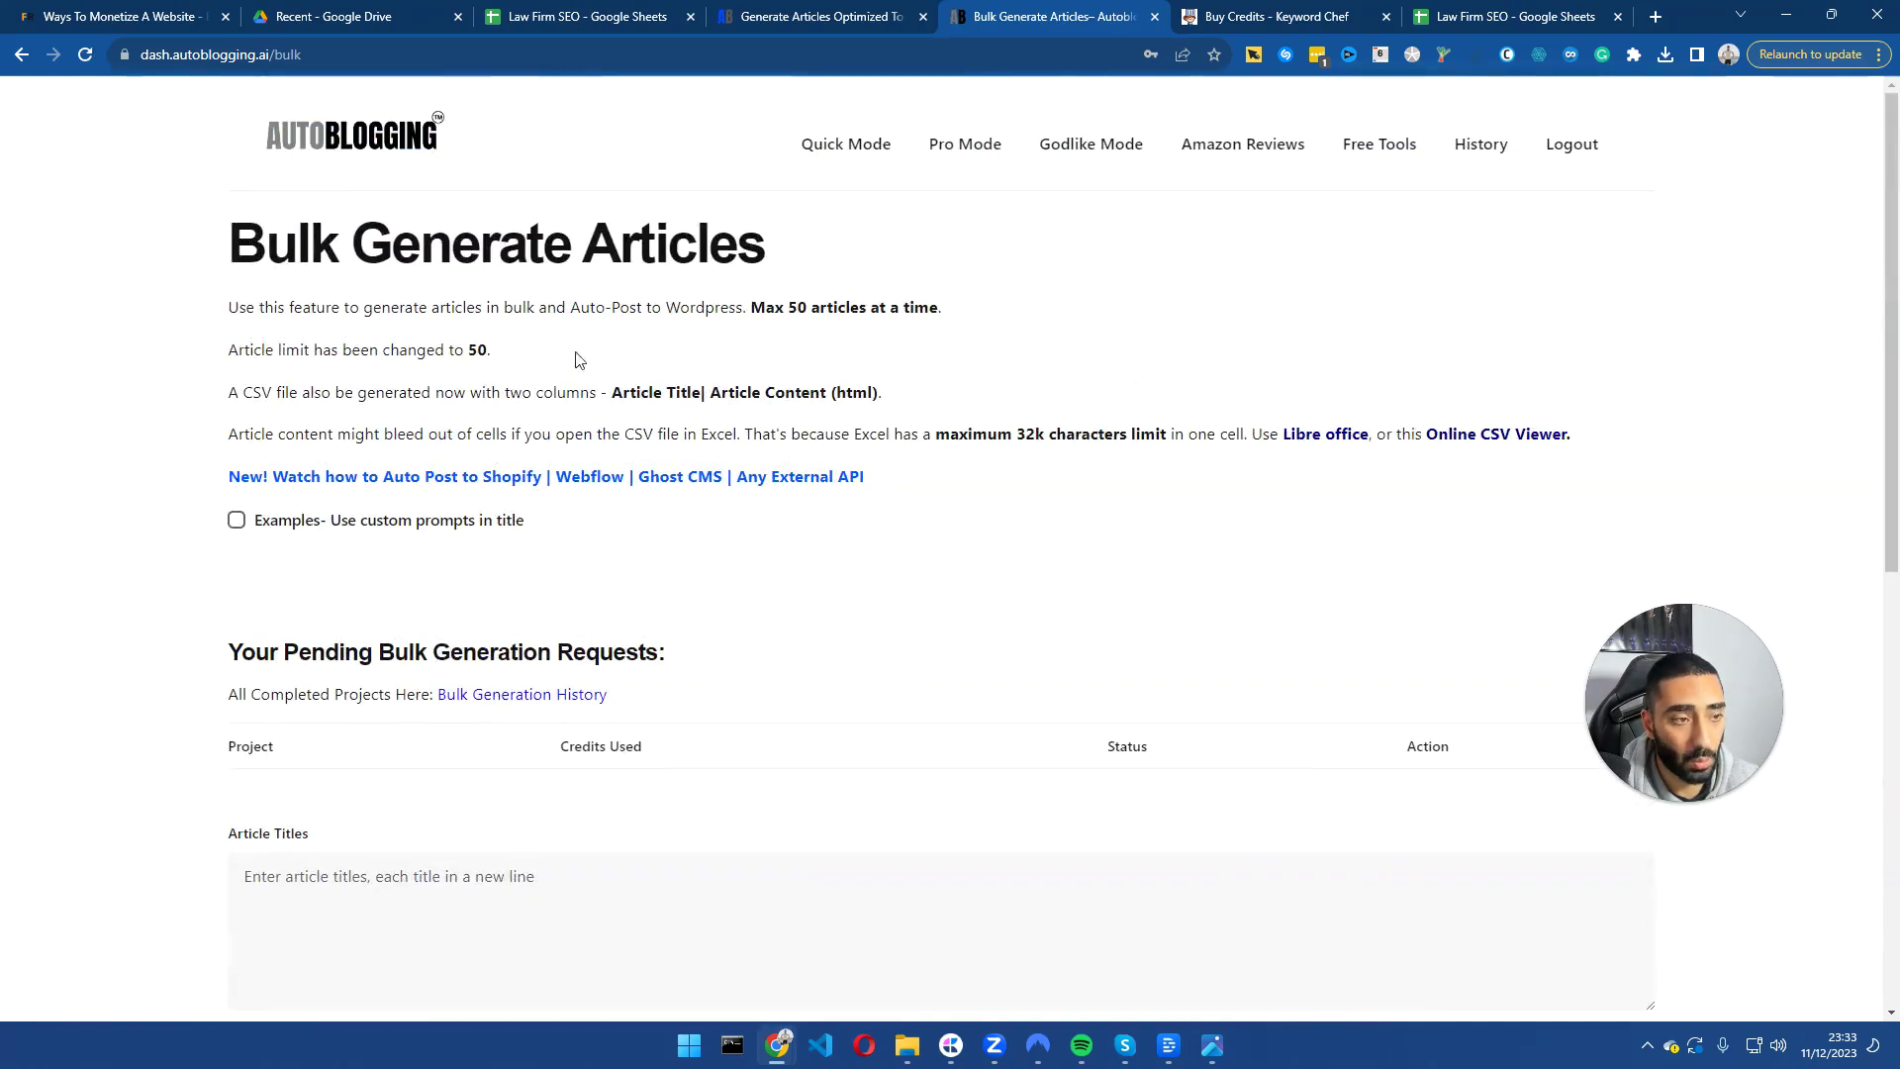
{"action": "left_click_drag", "start_coordinate": [231, 349], "coordinate": [666, 331]}
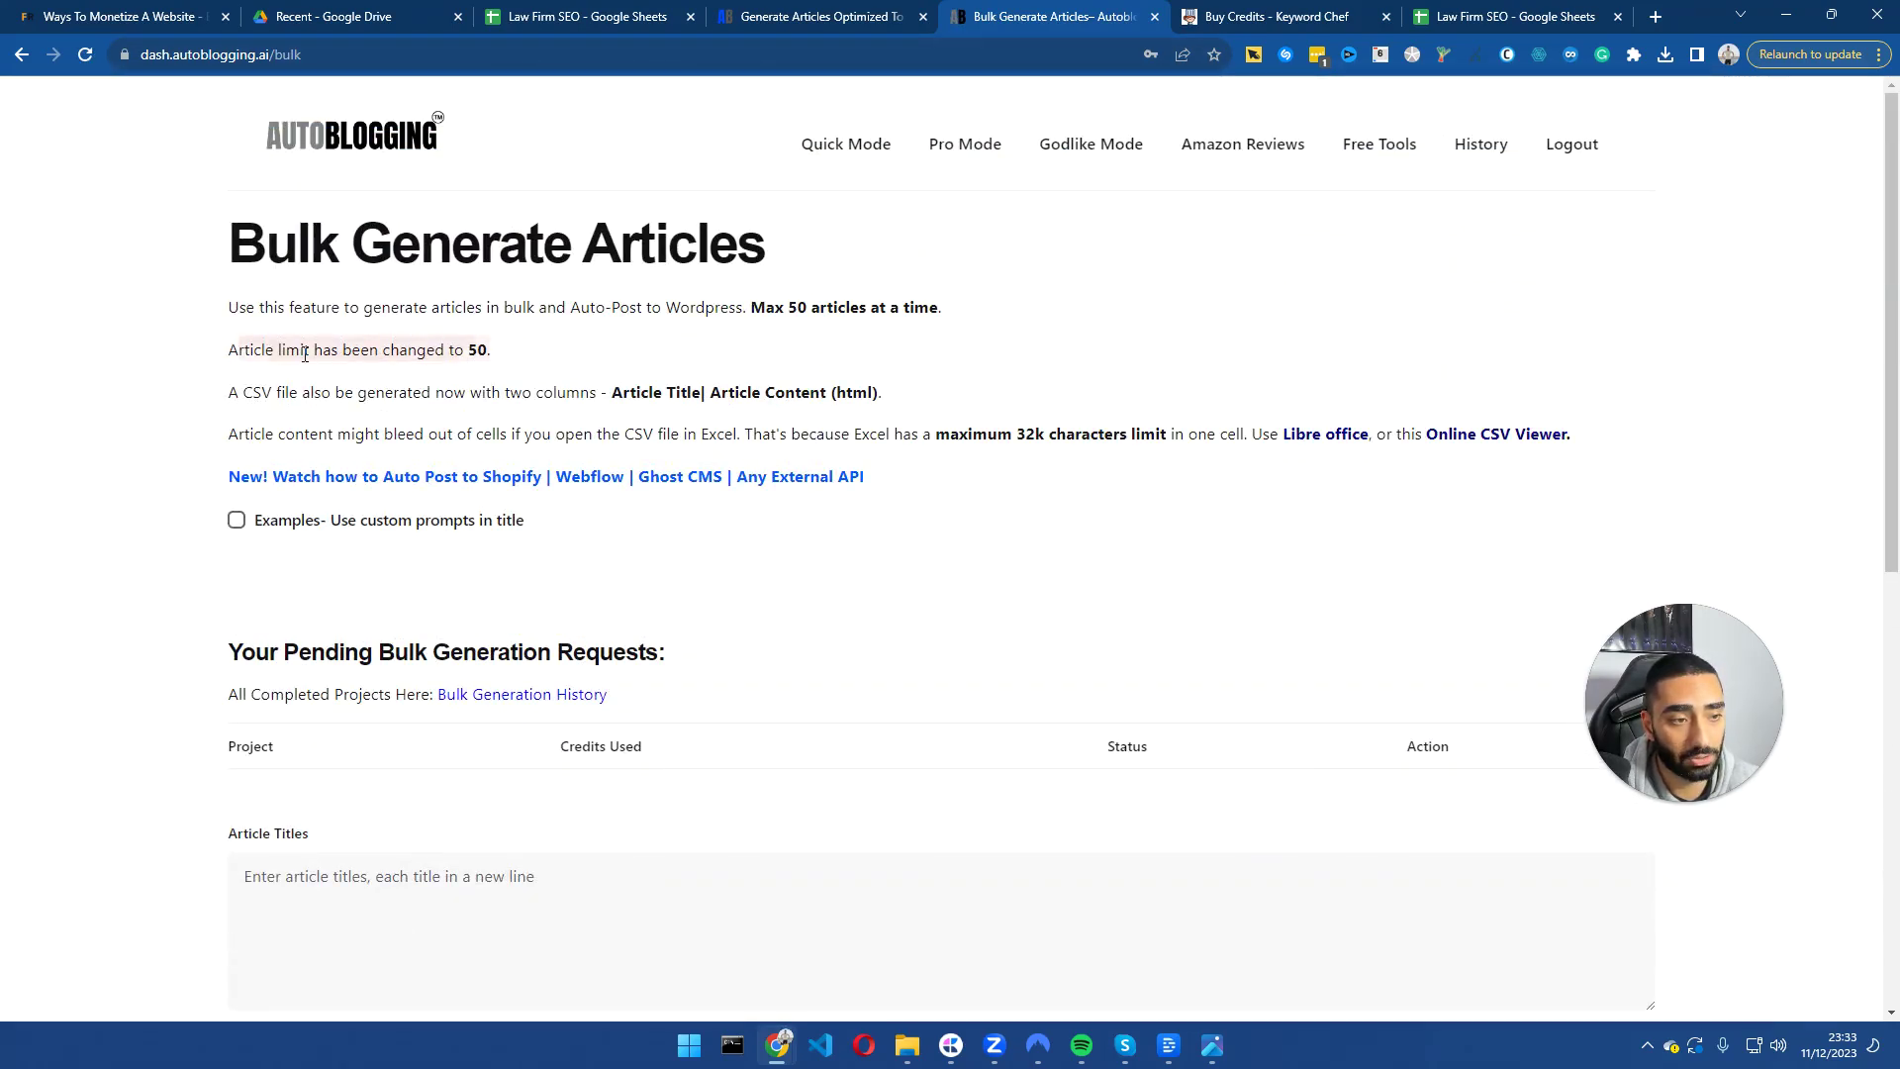
{"action": "left_click", "coordinate": [427, 351]}
{"action": "left_click_drag", "start_coordinate": [317, 352], "coordinate": [482, 347]}
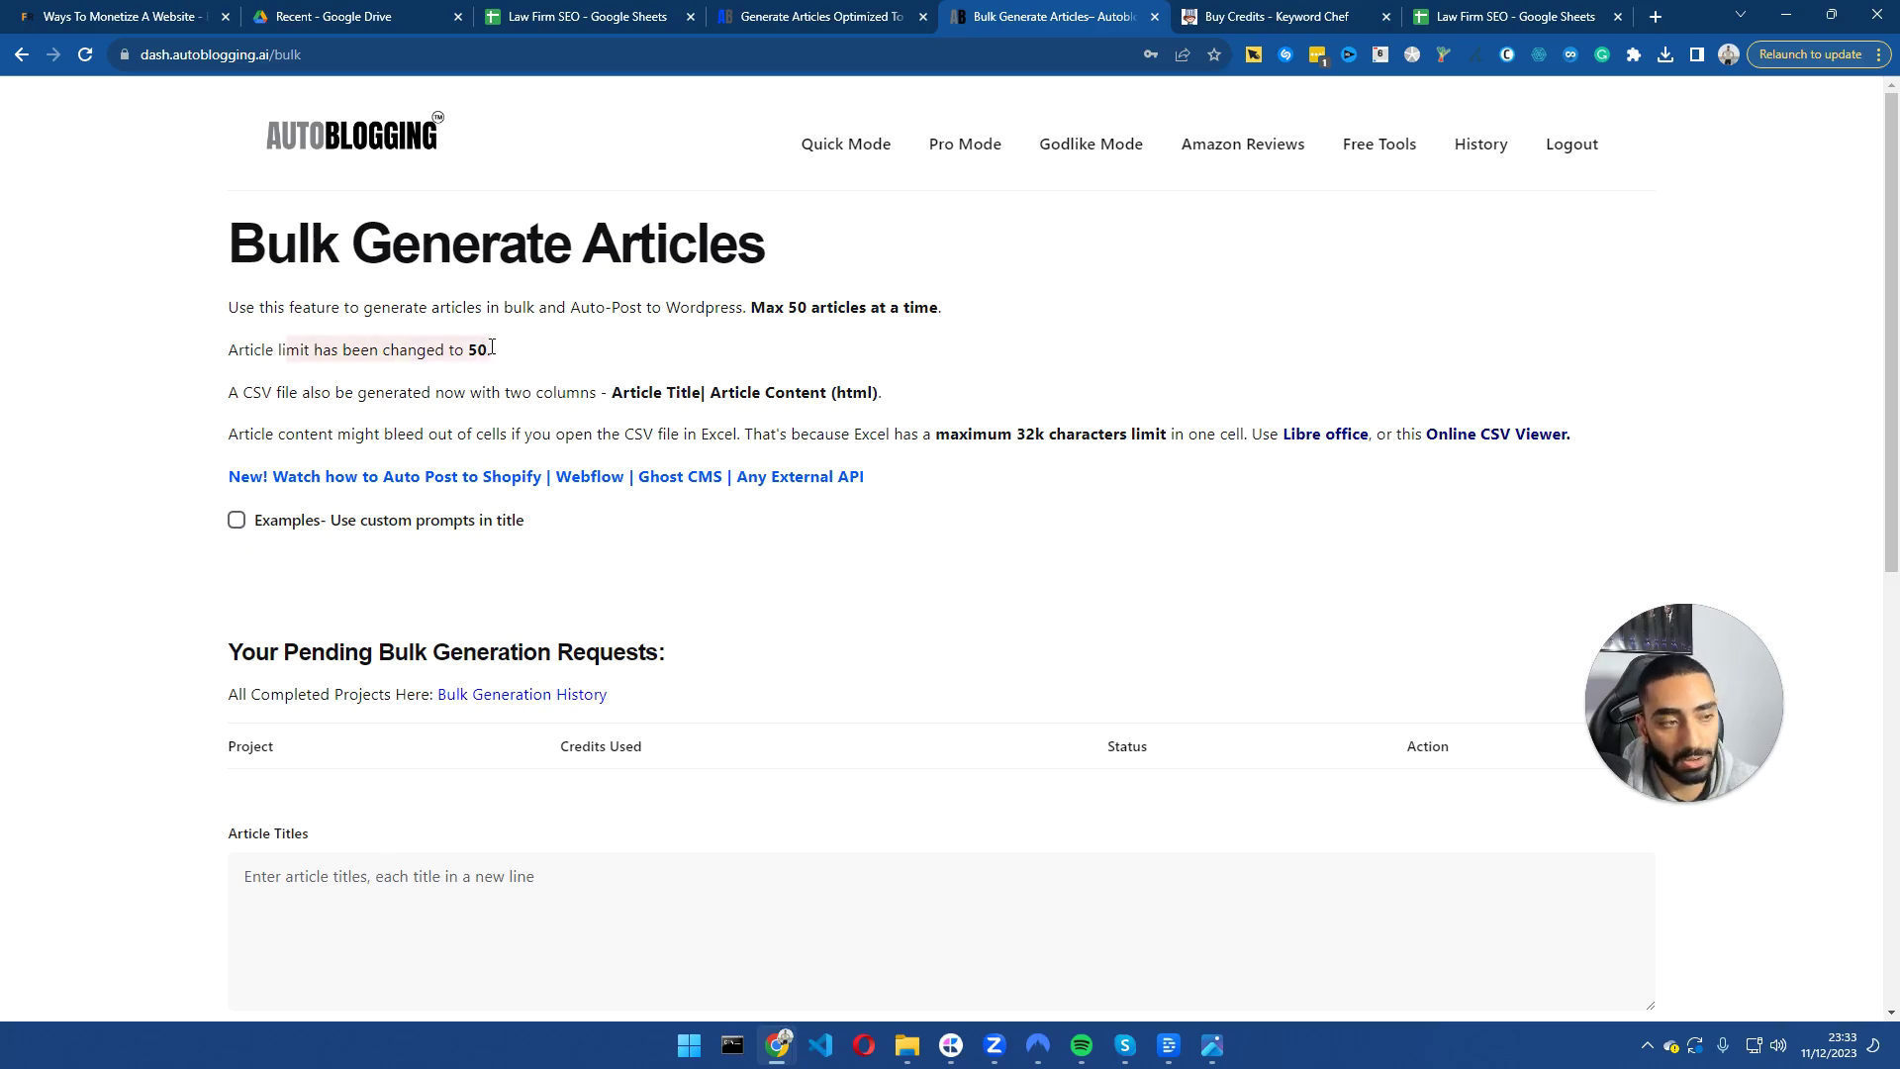
Select and copy the five cost article titles in A2:A6 of the Law Firm SEO sheet.
{"action": "scroll", "coordinate": [340, 415], "scroll_direction": "down", "scroll_amount": 5}
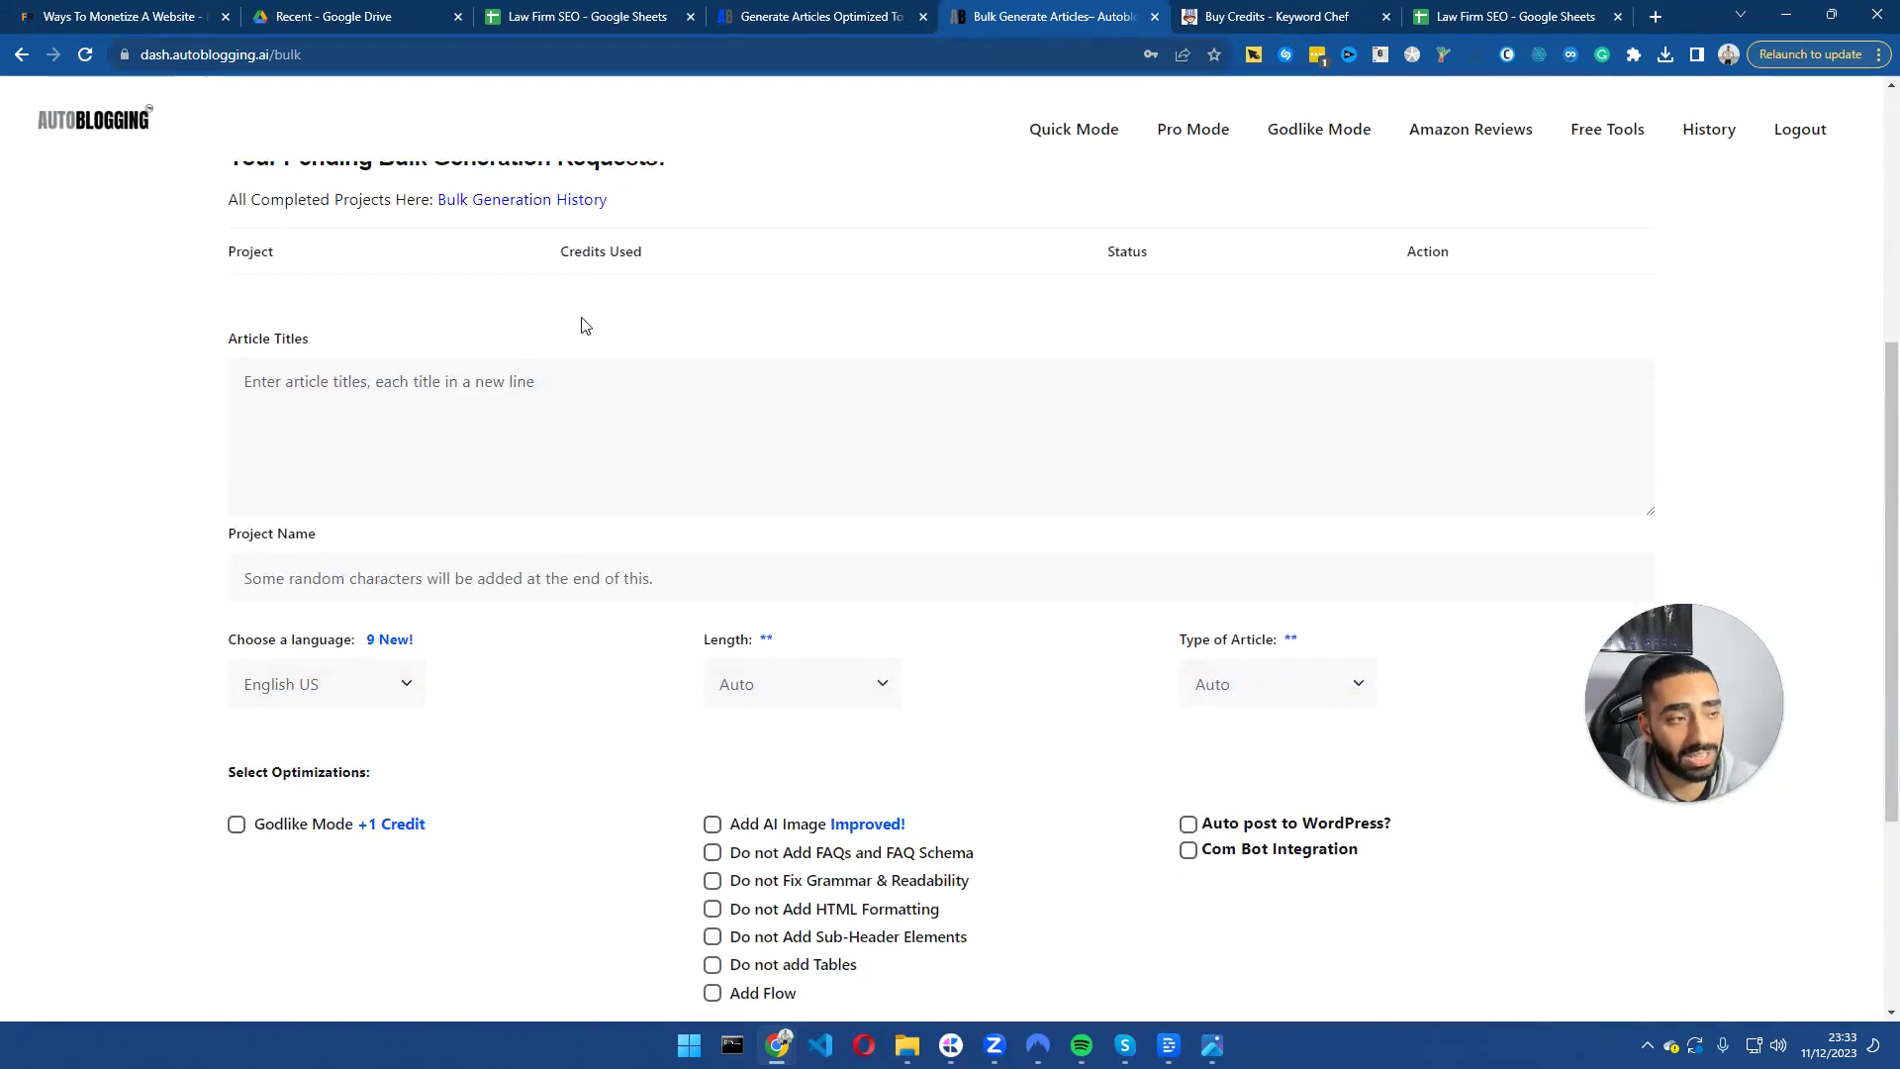
{"action": "scroll", "coordinate": [385, 475], "scroll_direction": "down", "scroll_amount": 3}
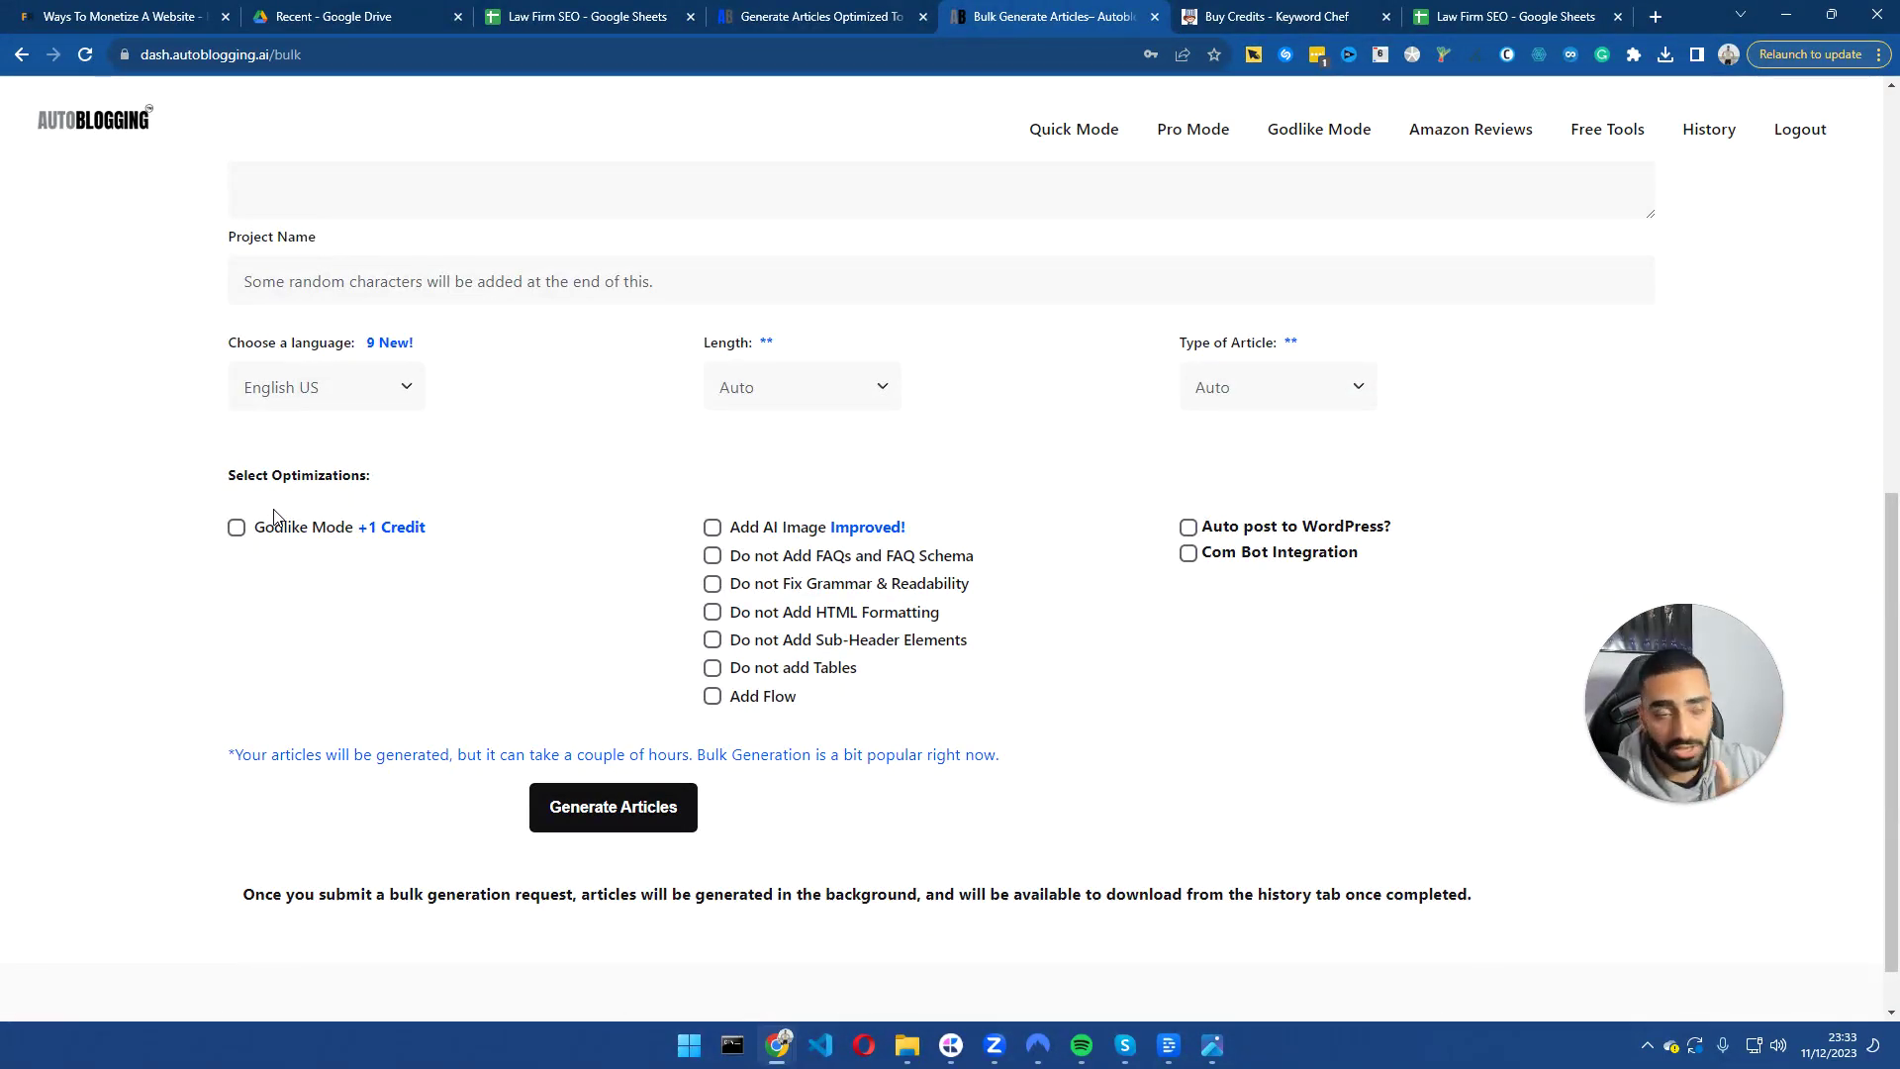
{"action": "scroll", "coordinate": [304, 482], "scroll_direction": "up", "scroll_amount": 6}
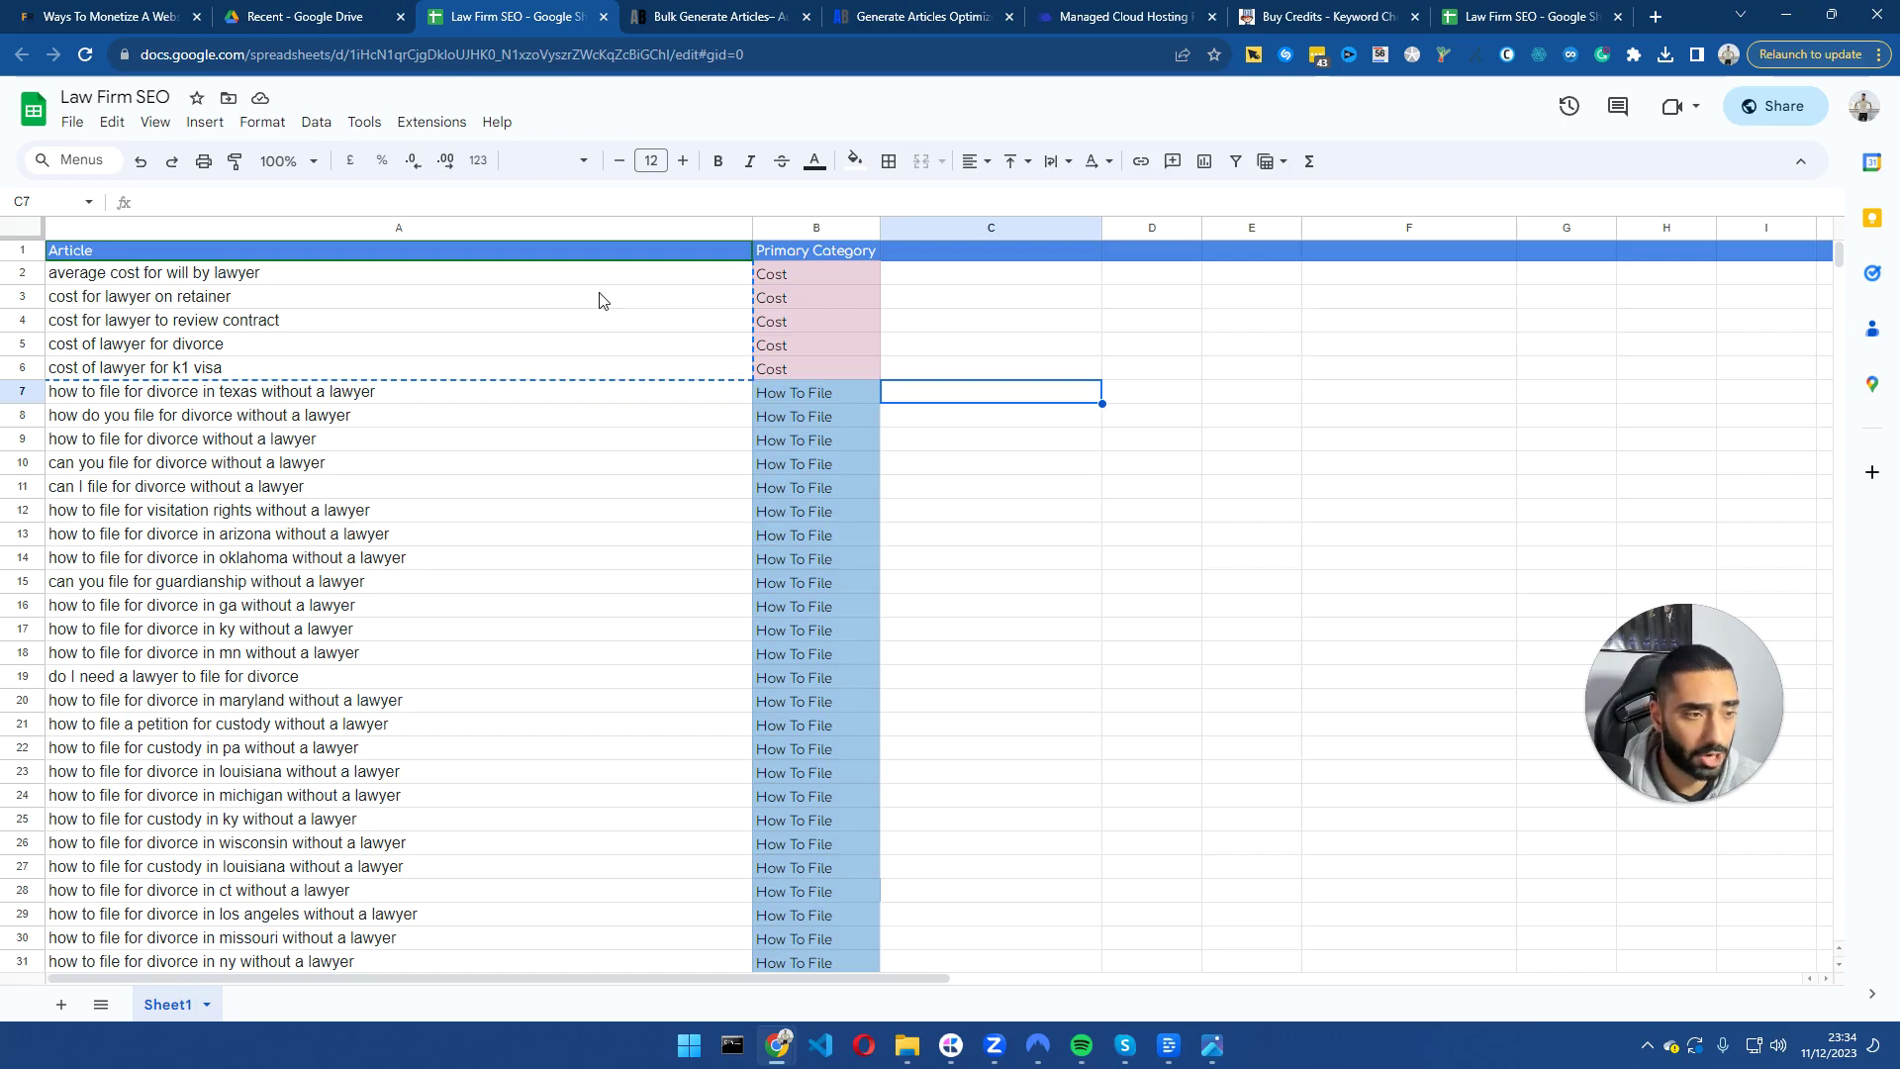
{"action": "left_click_drag", "start_coordinate": [579, 277], "coordinate": [588, 371]}
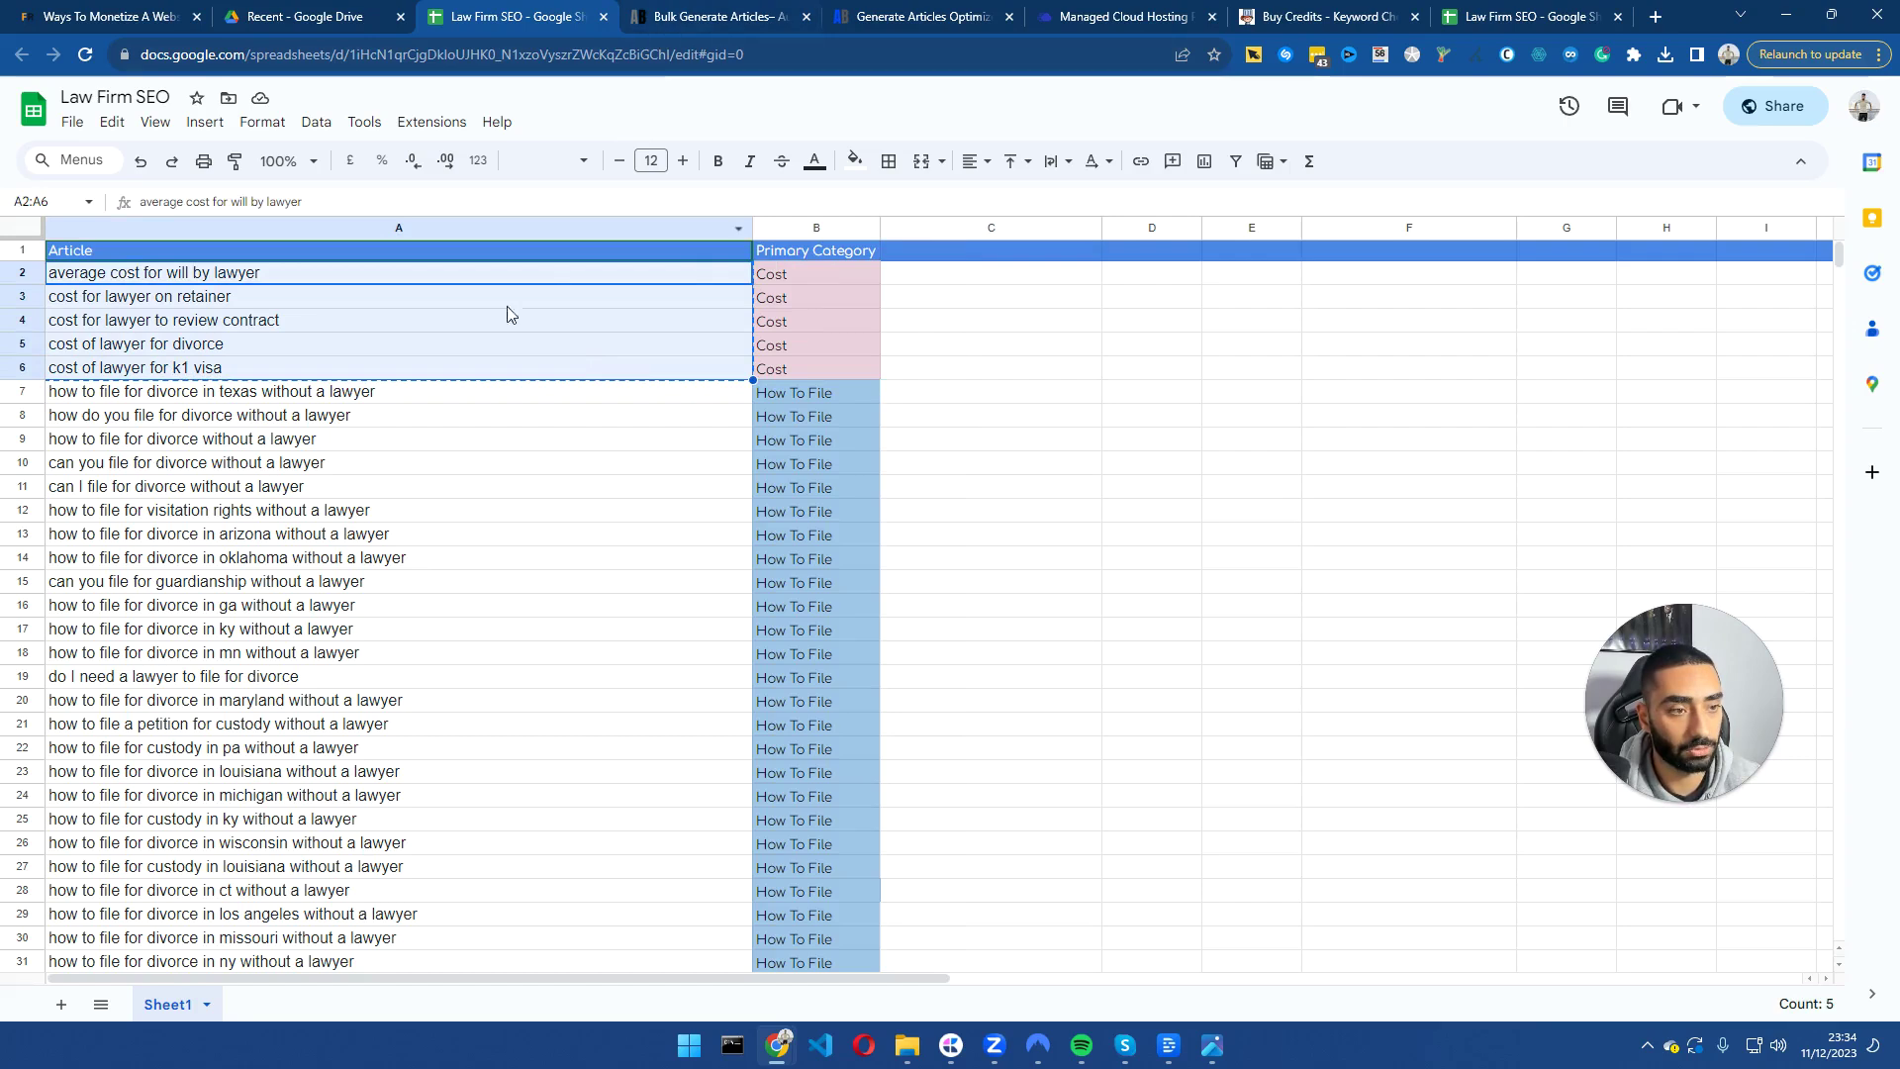
Paste the five lawyer-cost titles from A2:A6 into the Article Titles box.
{"action": "left_click", "coordinate": [787, 279]}
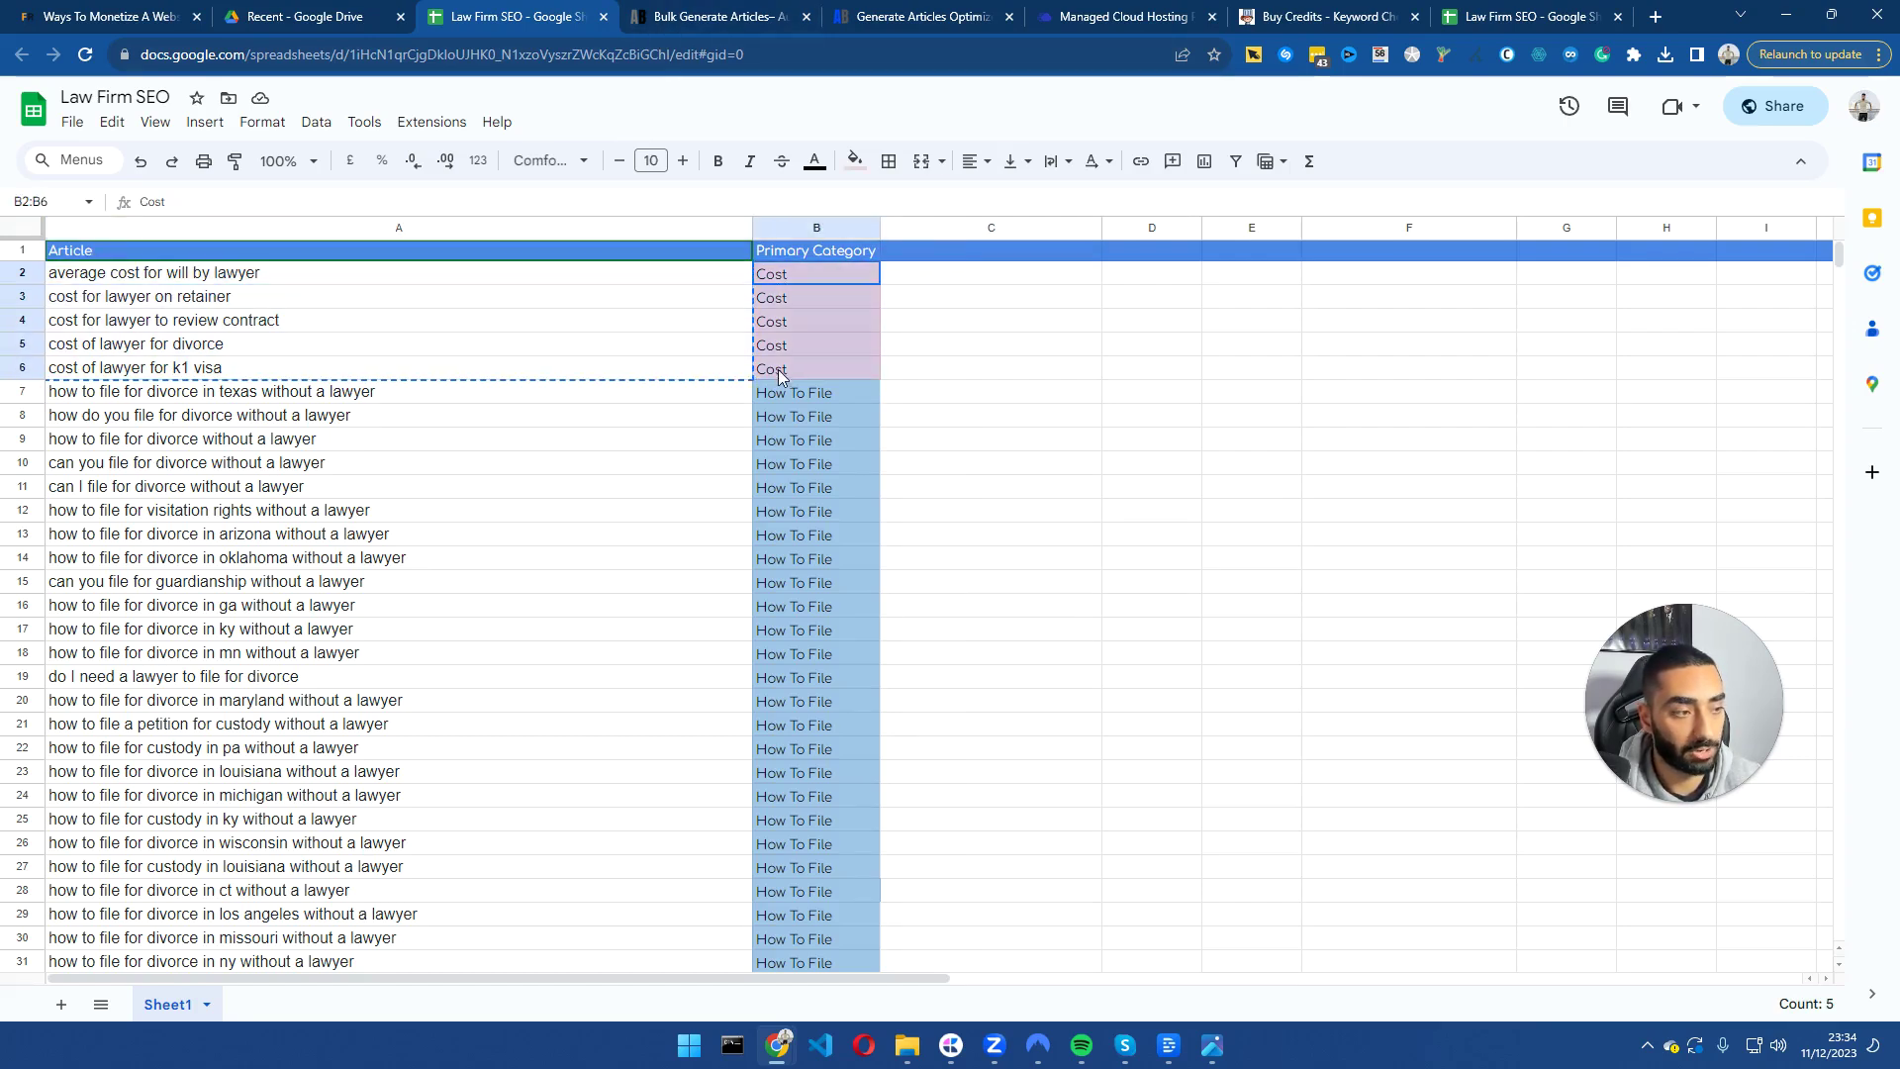
{"action": "left_click_drag", "start_coordinate": [781, 376], "coordinate": [638, 374]}
{"action": "left_click_drag", "start_coordinate": [710, 281], "coordinate": [705, 377]}
{"action": "left_click", "coordinate": [685, 14]}
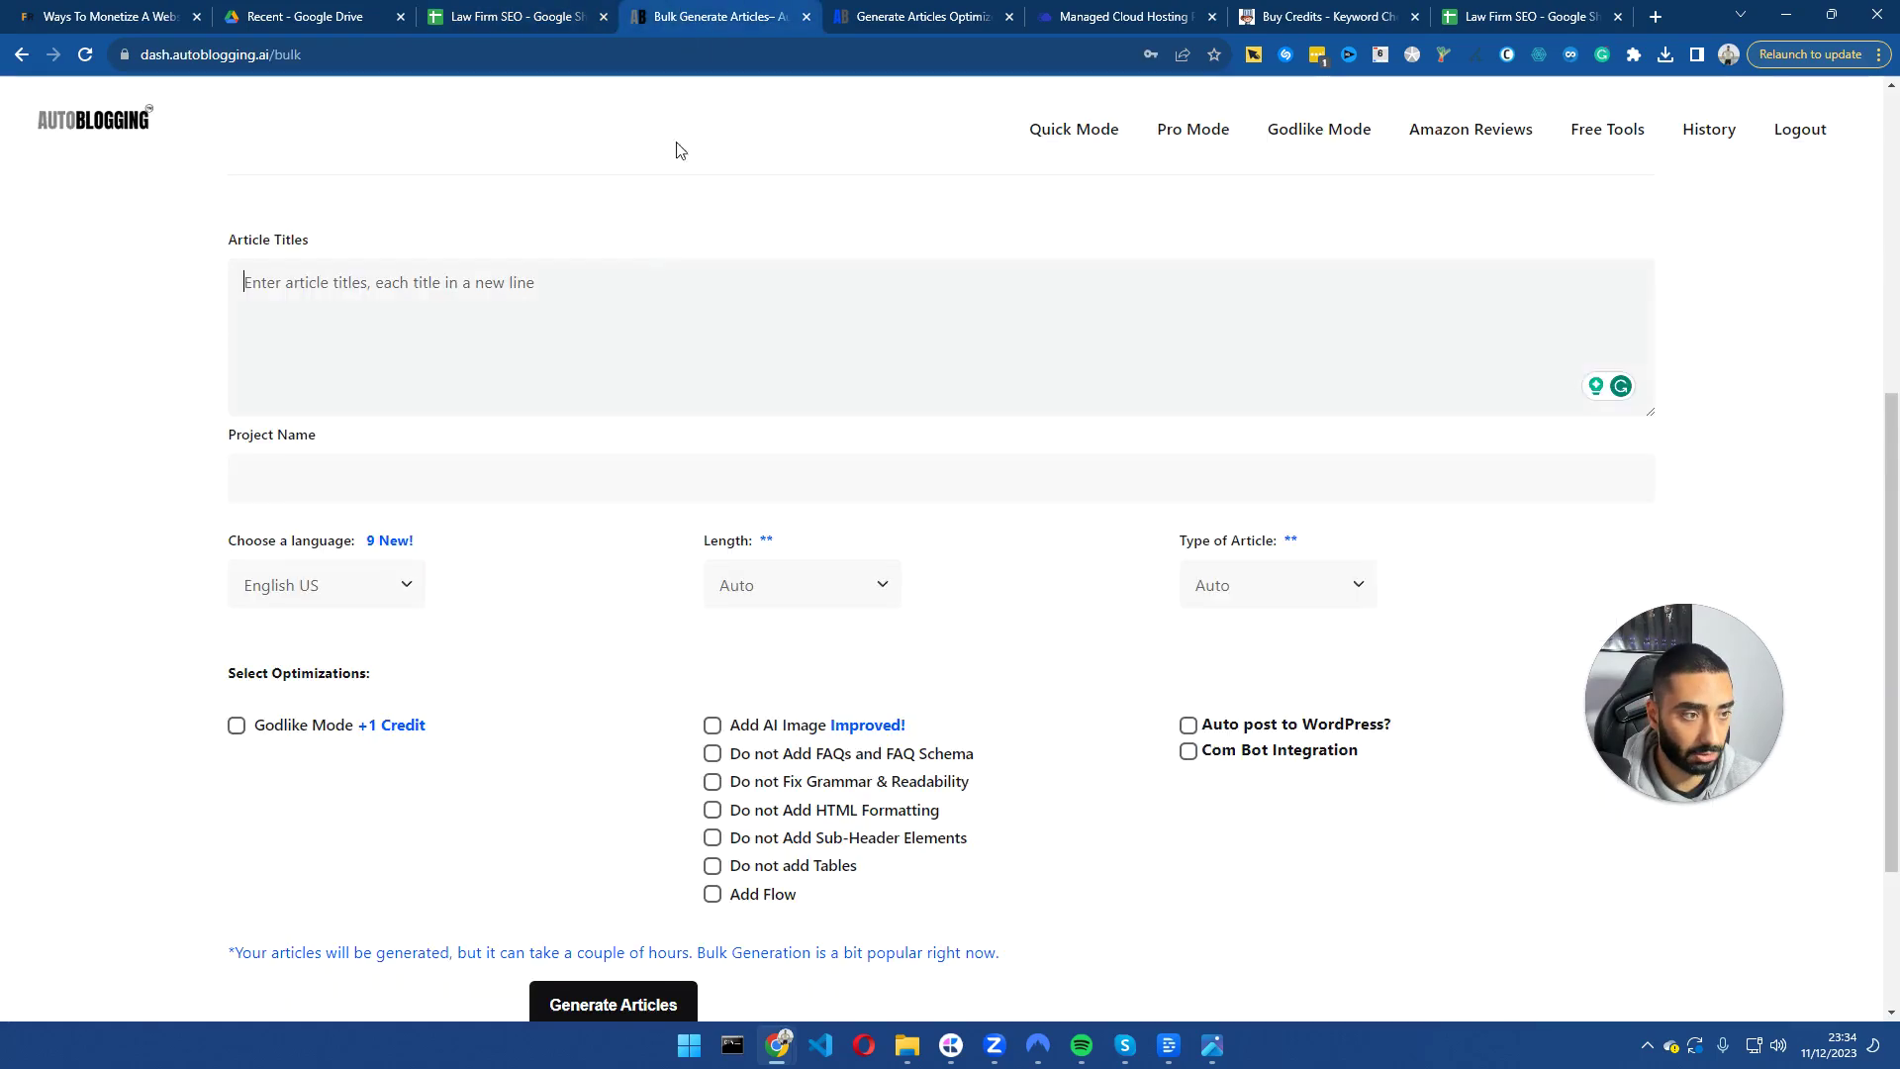
{"action": "key", "text": "ctrl+v"}
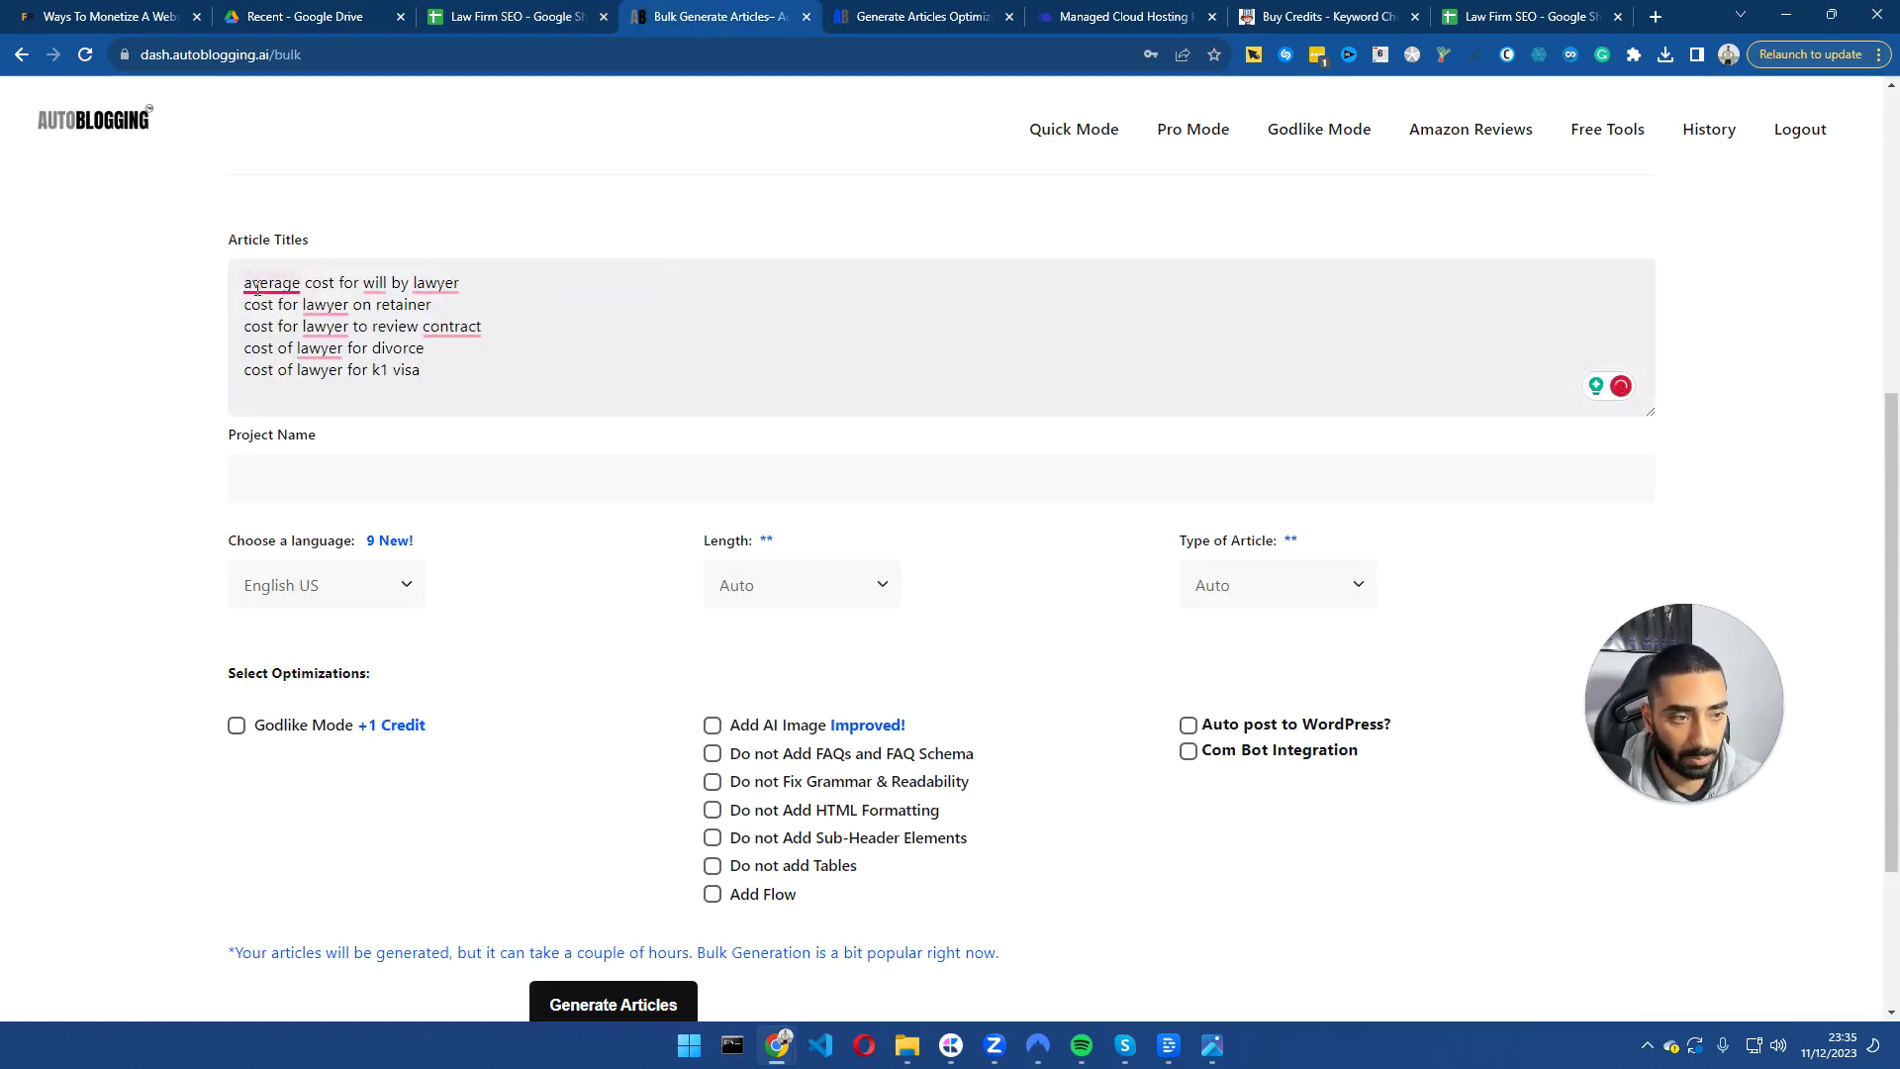
Start entering 'Cost Artic' as the bulk project name.
{"action": "left_click_drag", "start_coordinate": [240, 255], "coordinate": [322, 254]}
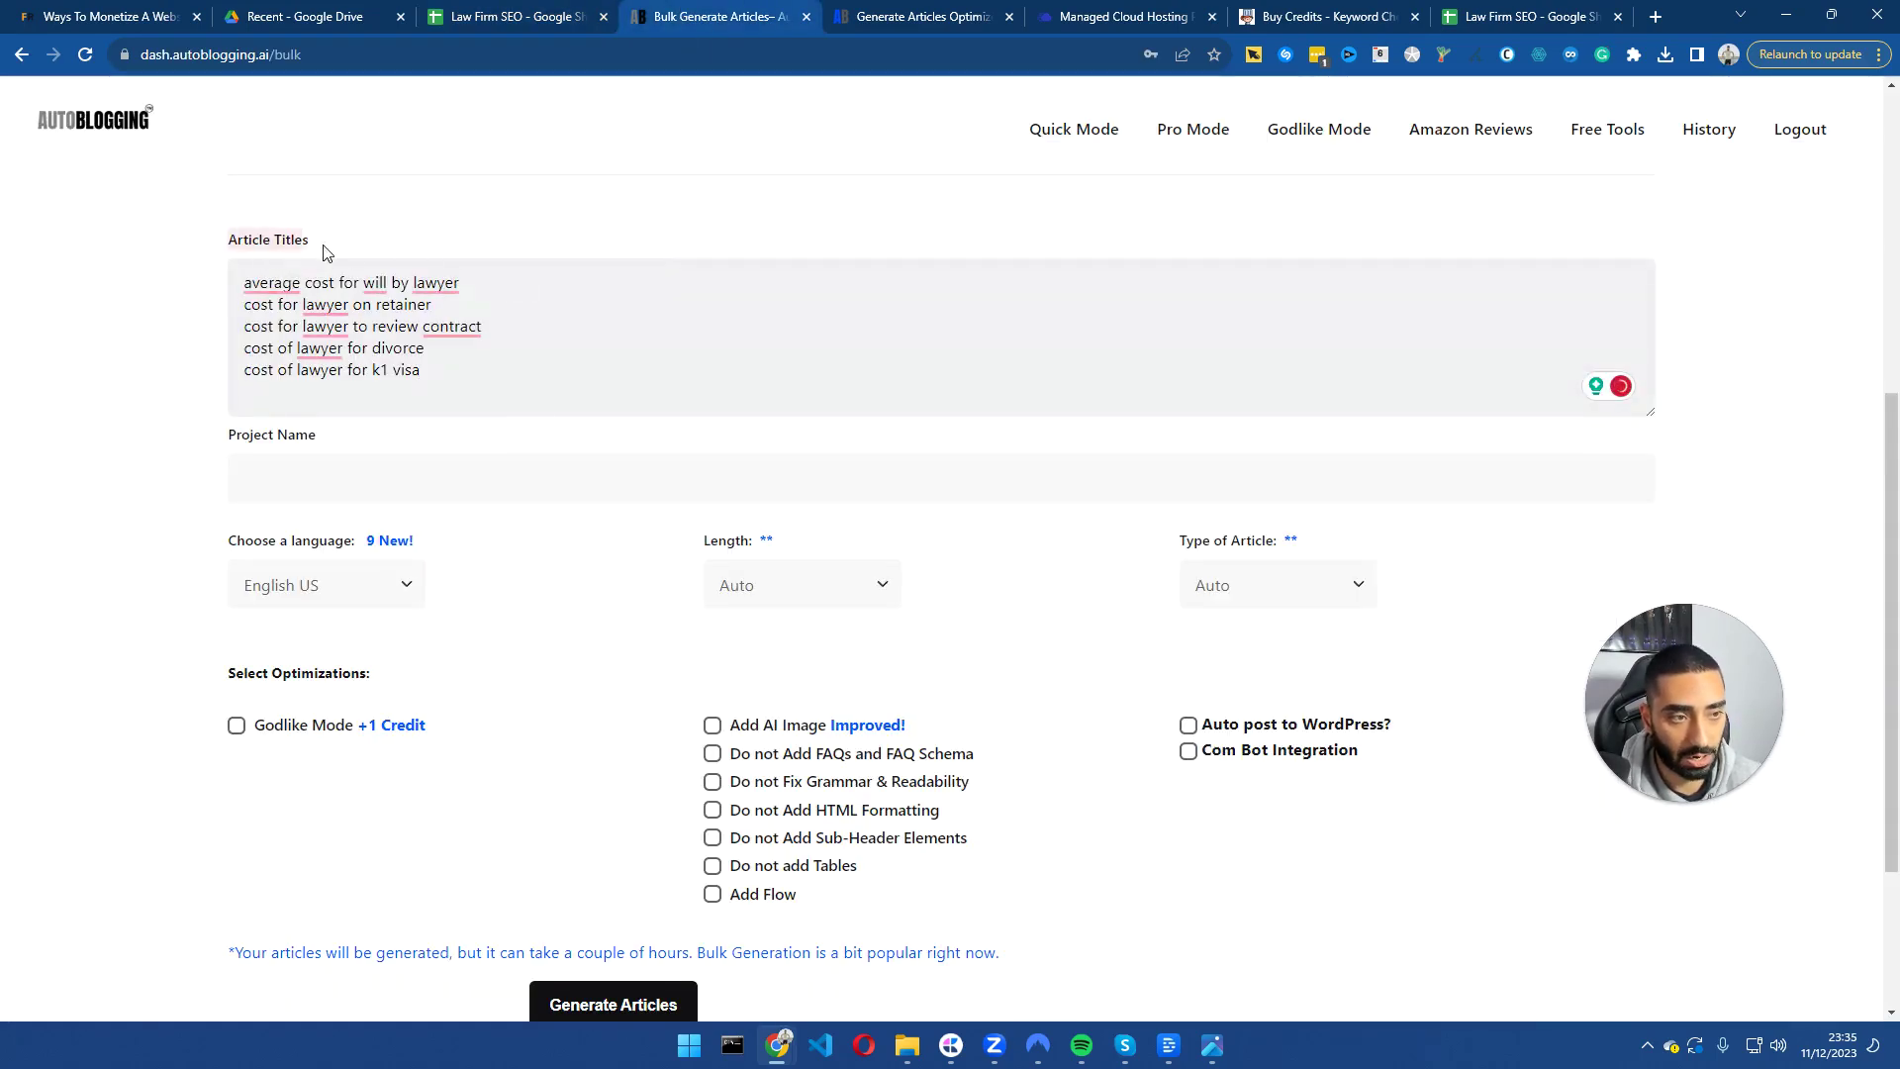
{"action": "left_click", "coordinate": [337, 476]}
{"action": "left_click_drag", "start_coordinate": [247, 443], "coordinate": [292, 447]}
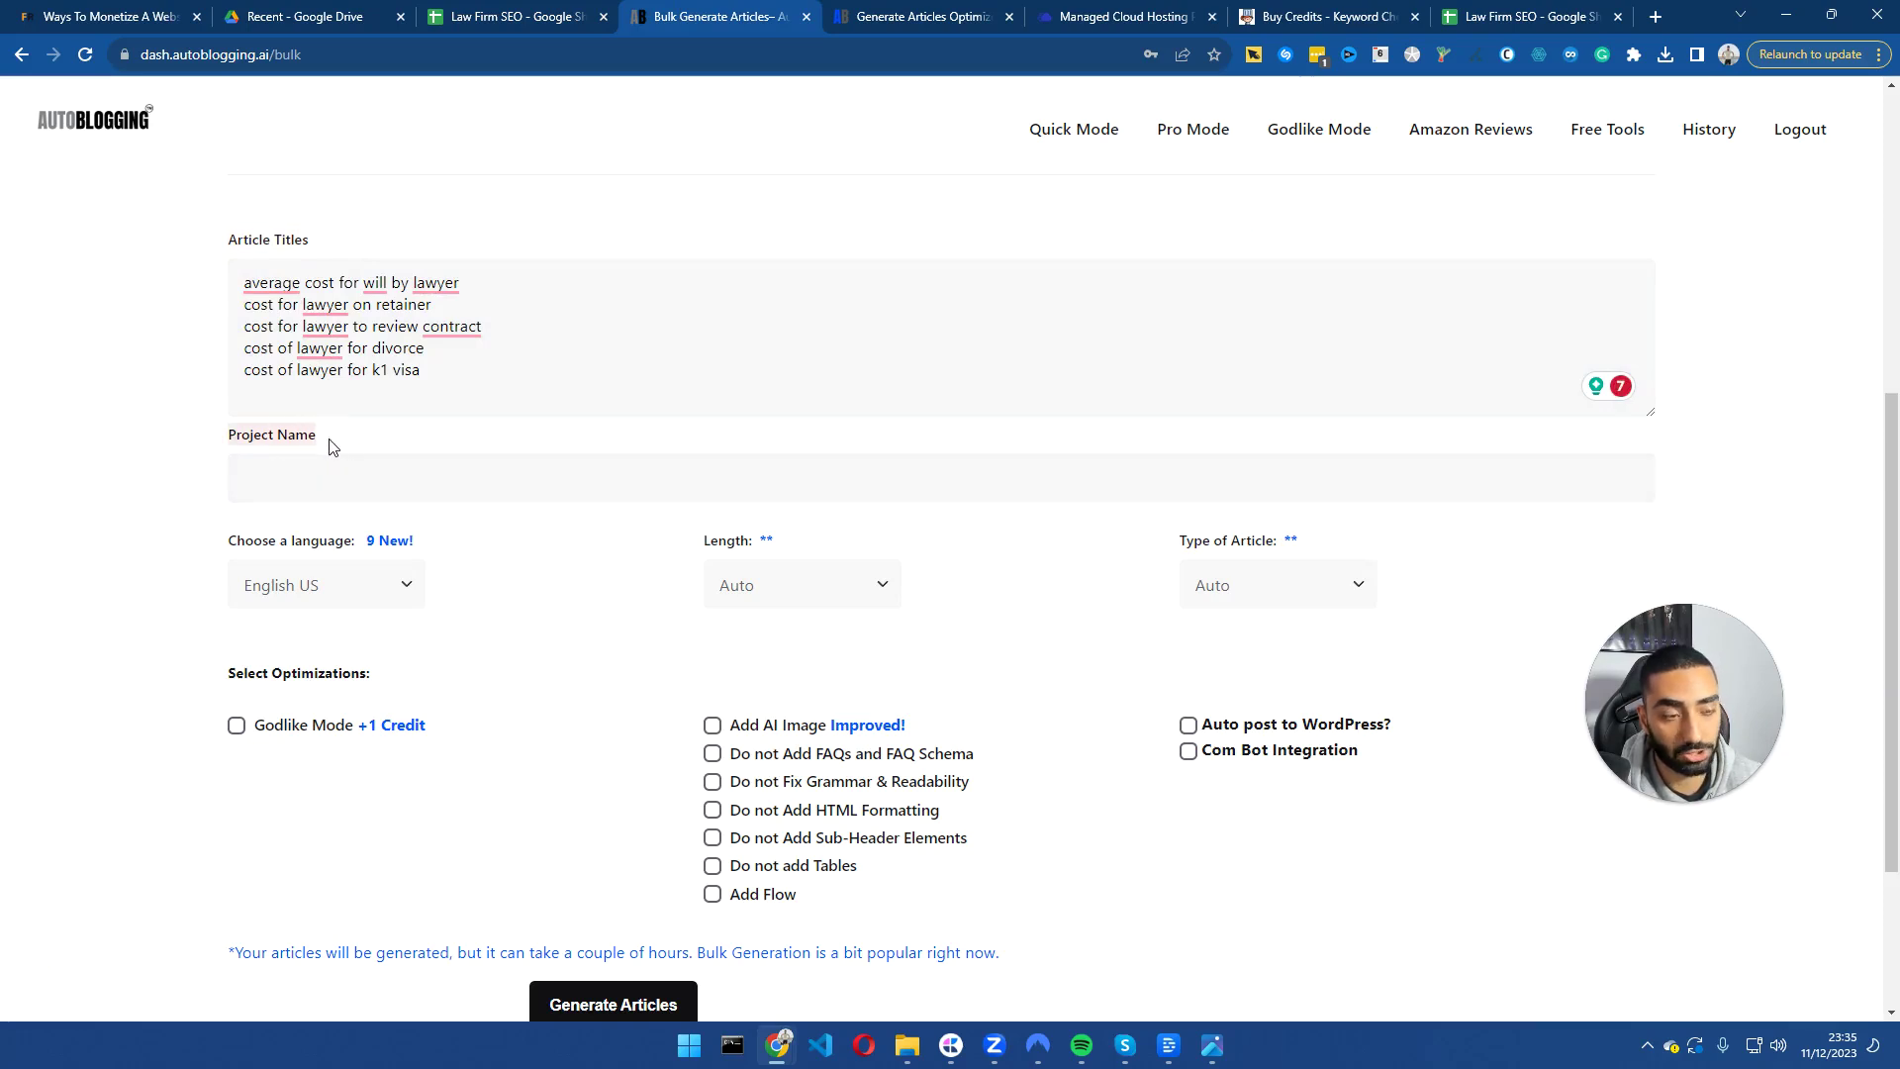
{"action": "left_click", "coordinate": [349, 466]}
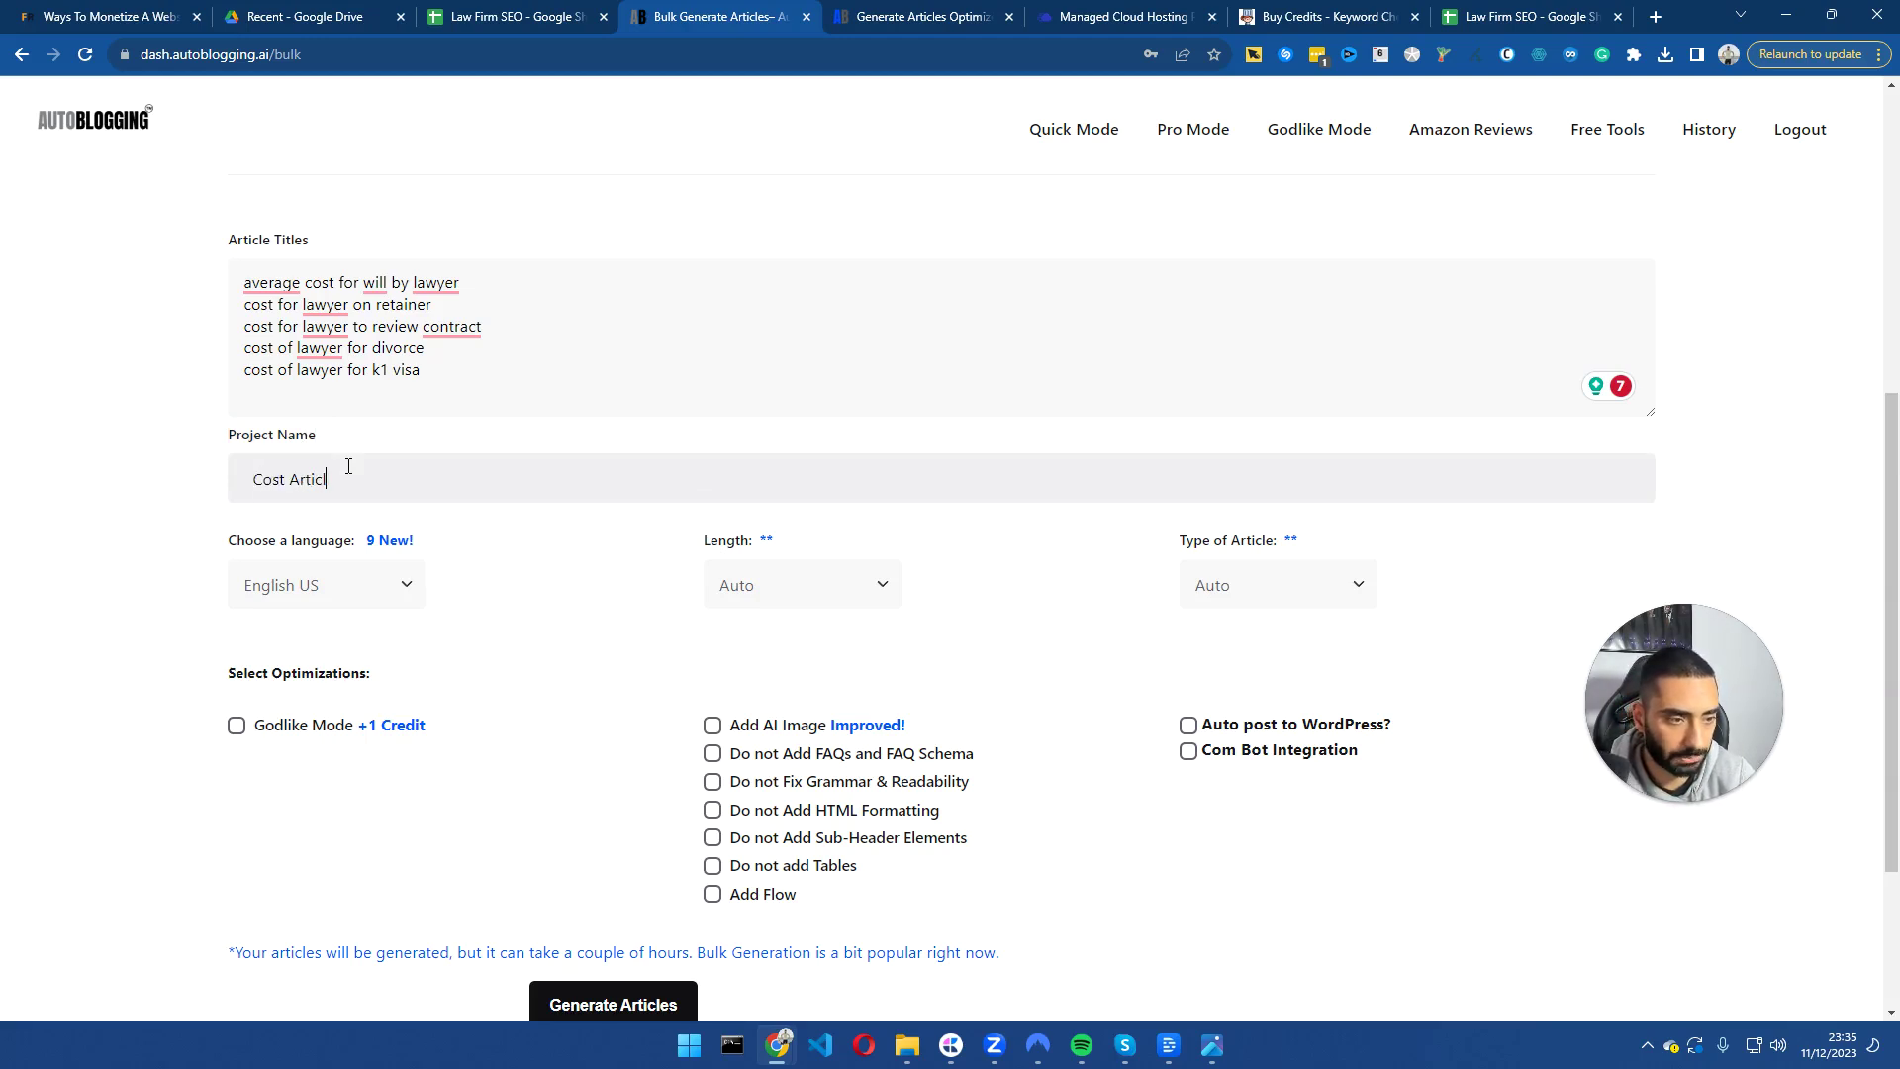
{"action": "left_click", "coordinate": [319, 584]}
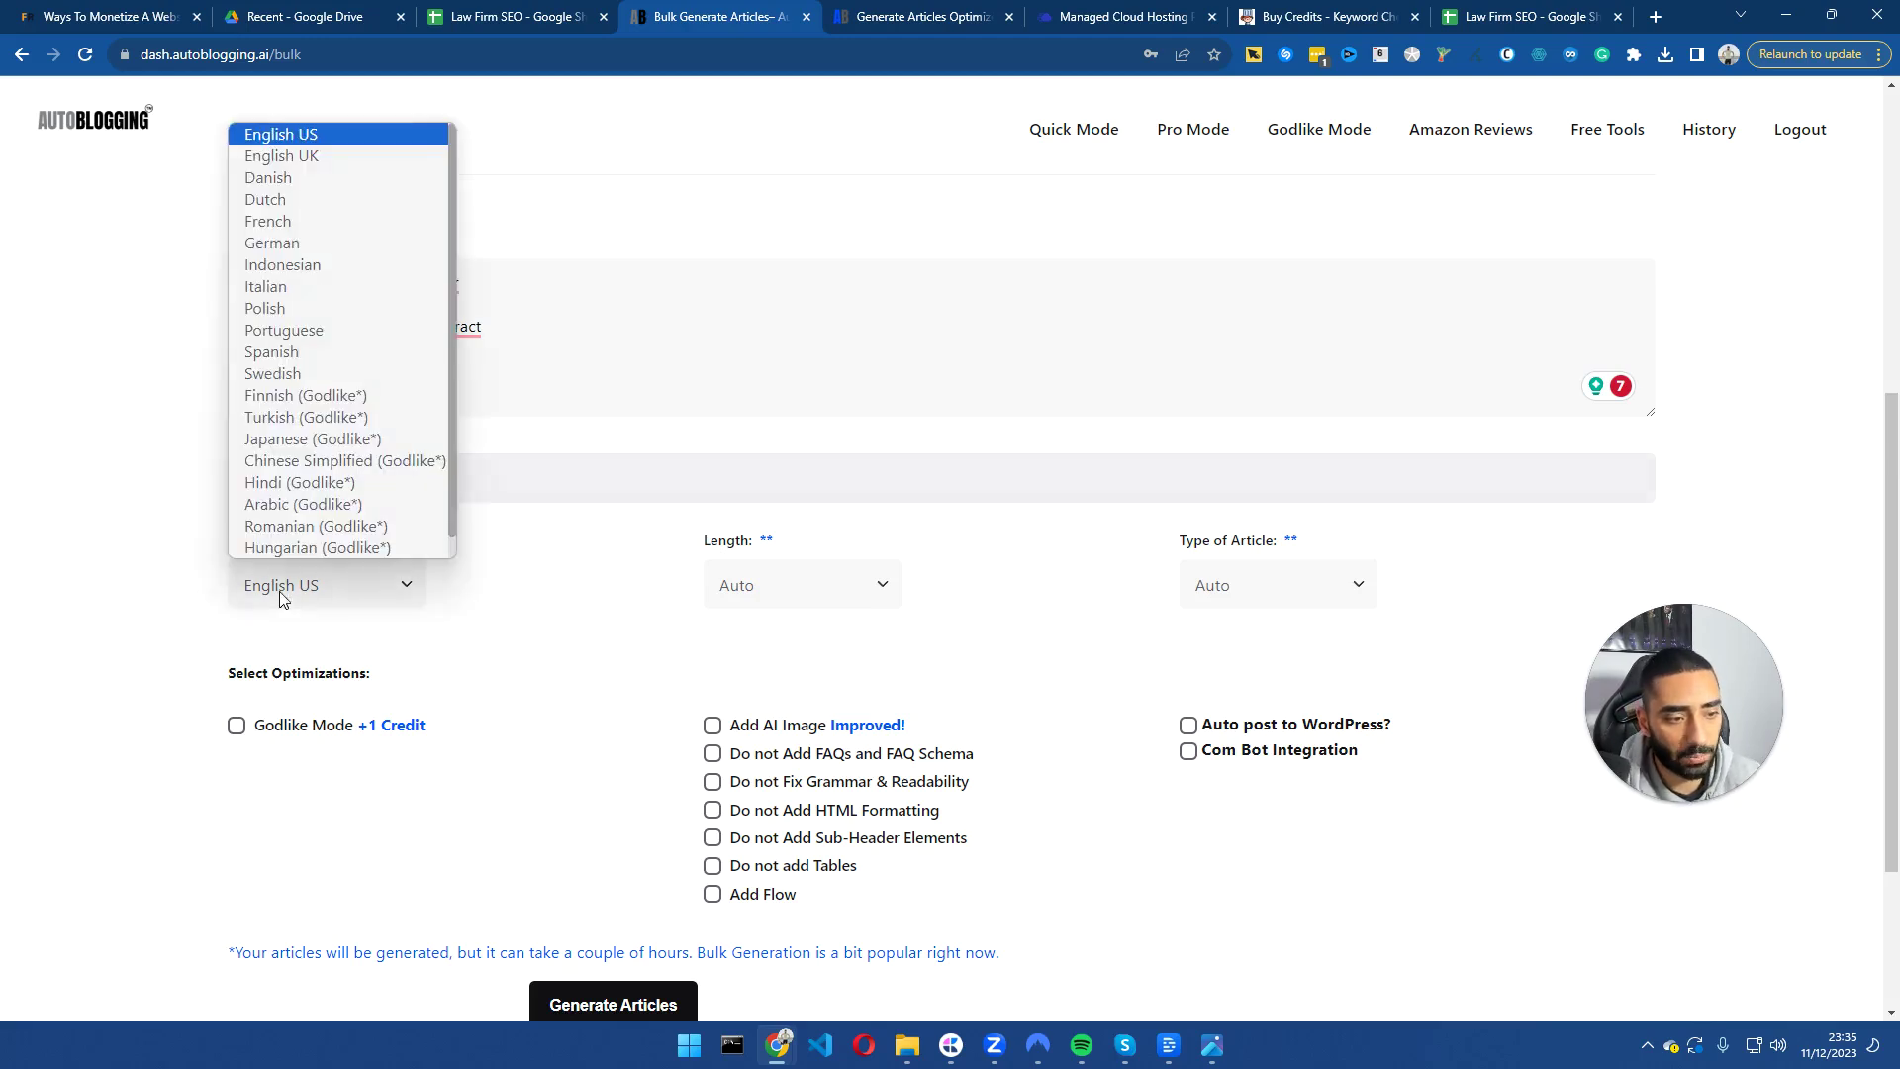
Keep English US as the language and Auto as the article length for Cost Articles.
{"action": "left_click", "coordinate": [300, 141]}
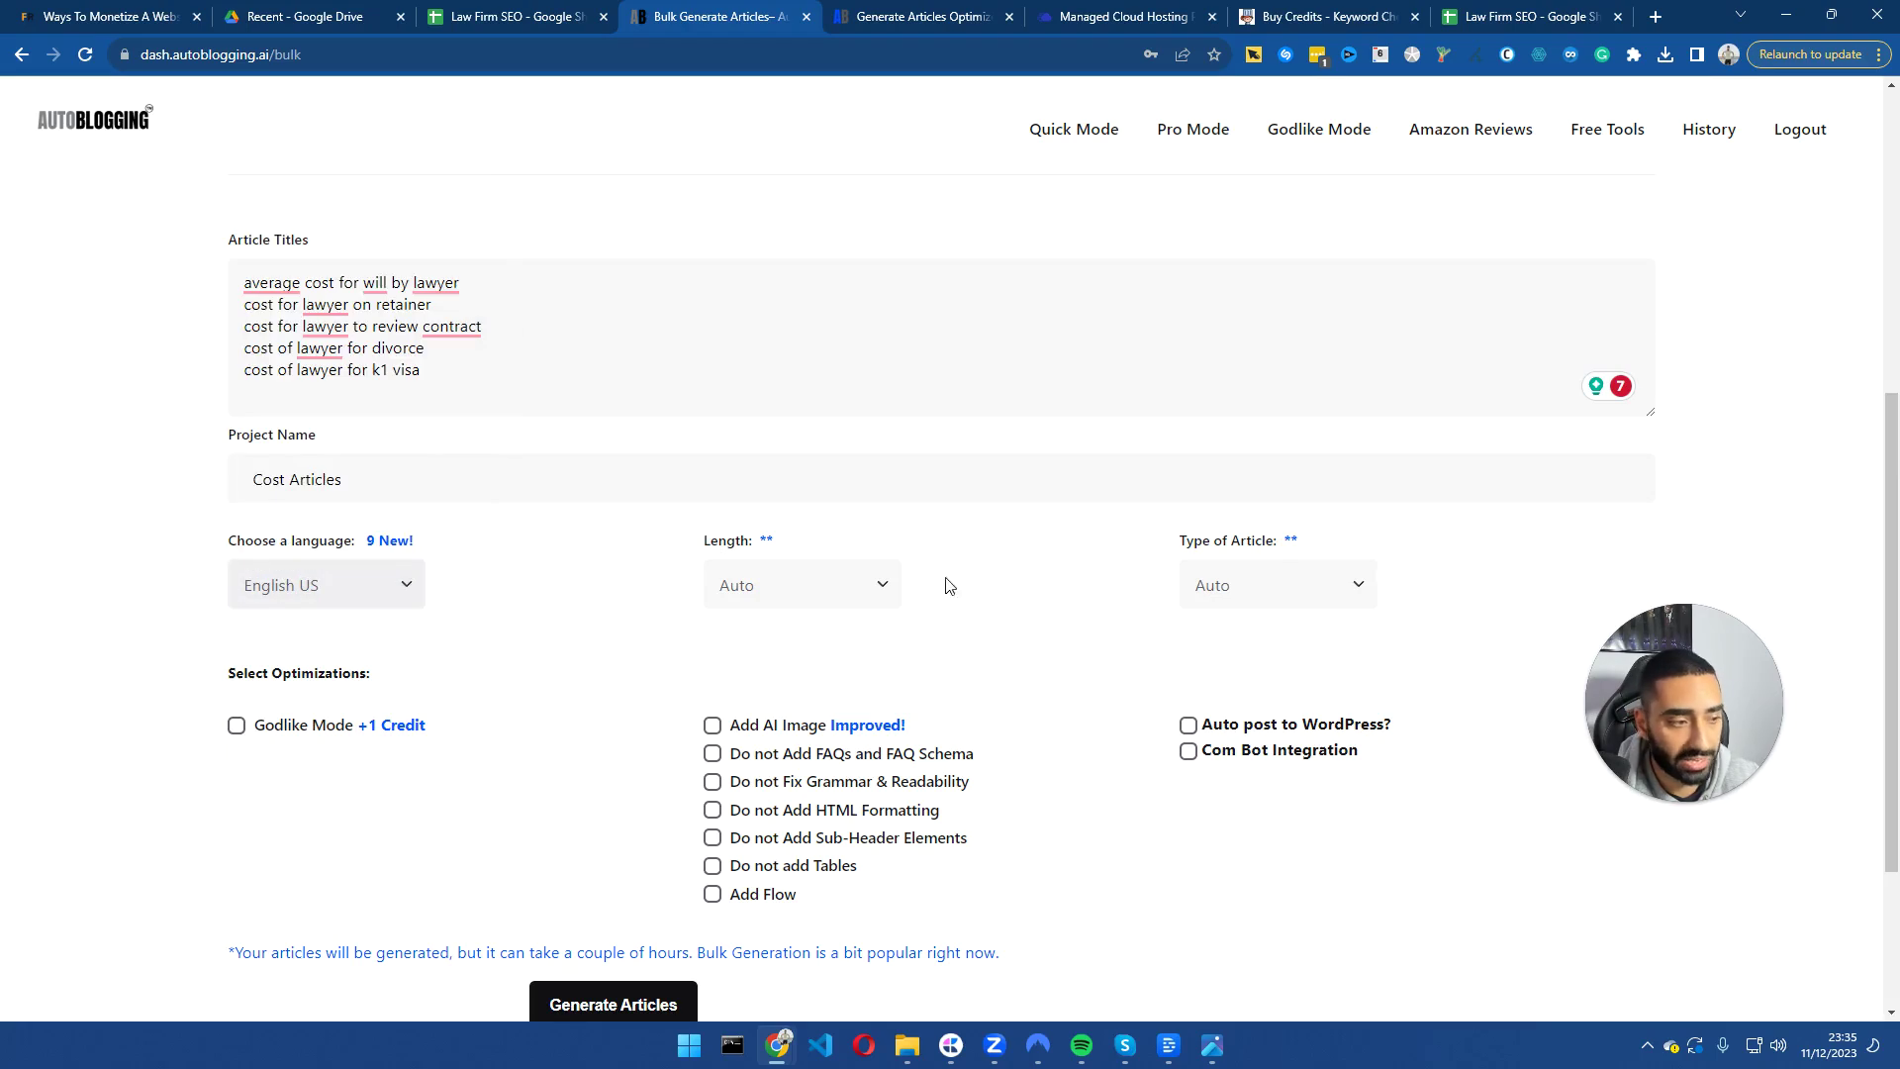
{"action": "left_click", "coordinate": [729, 587]}
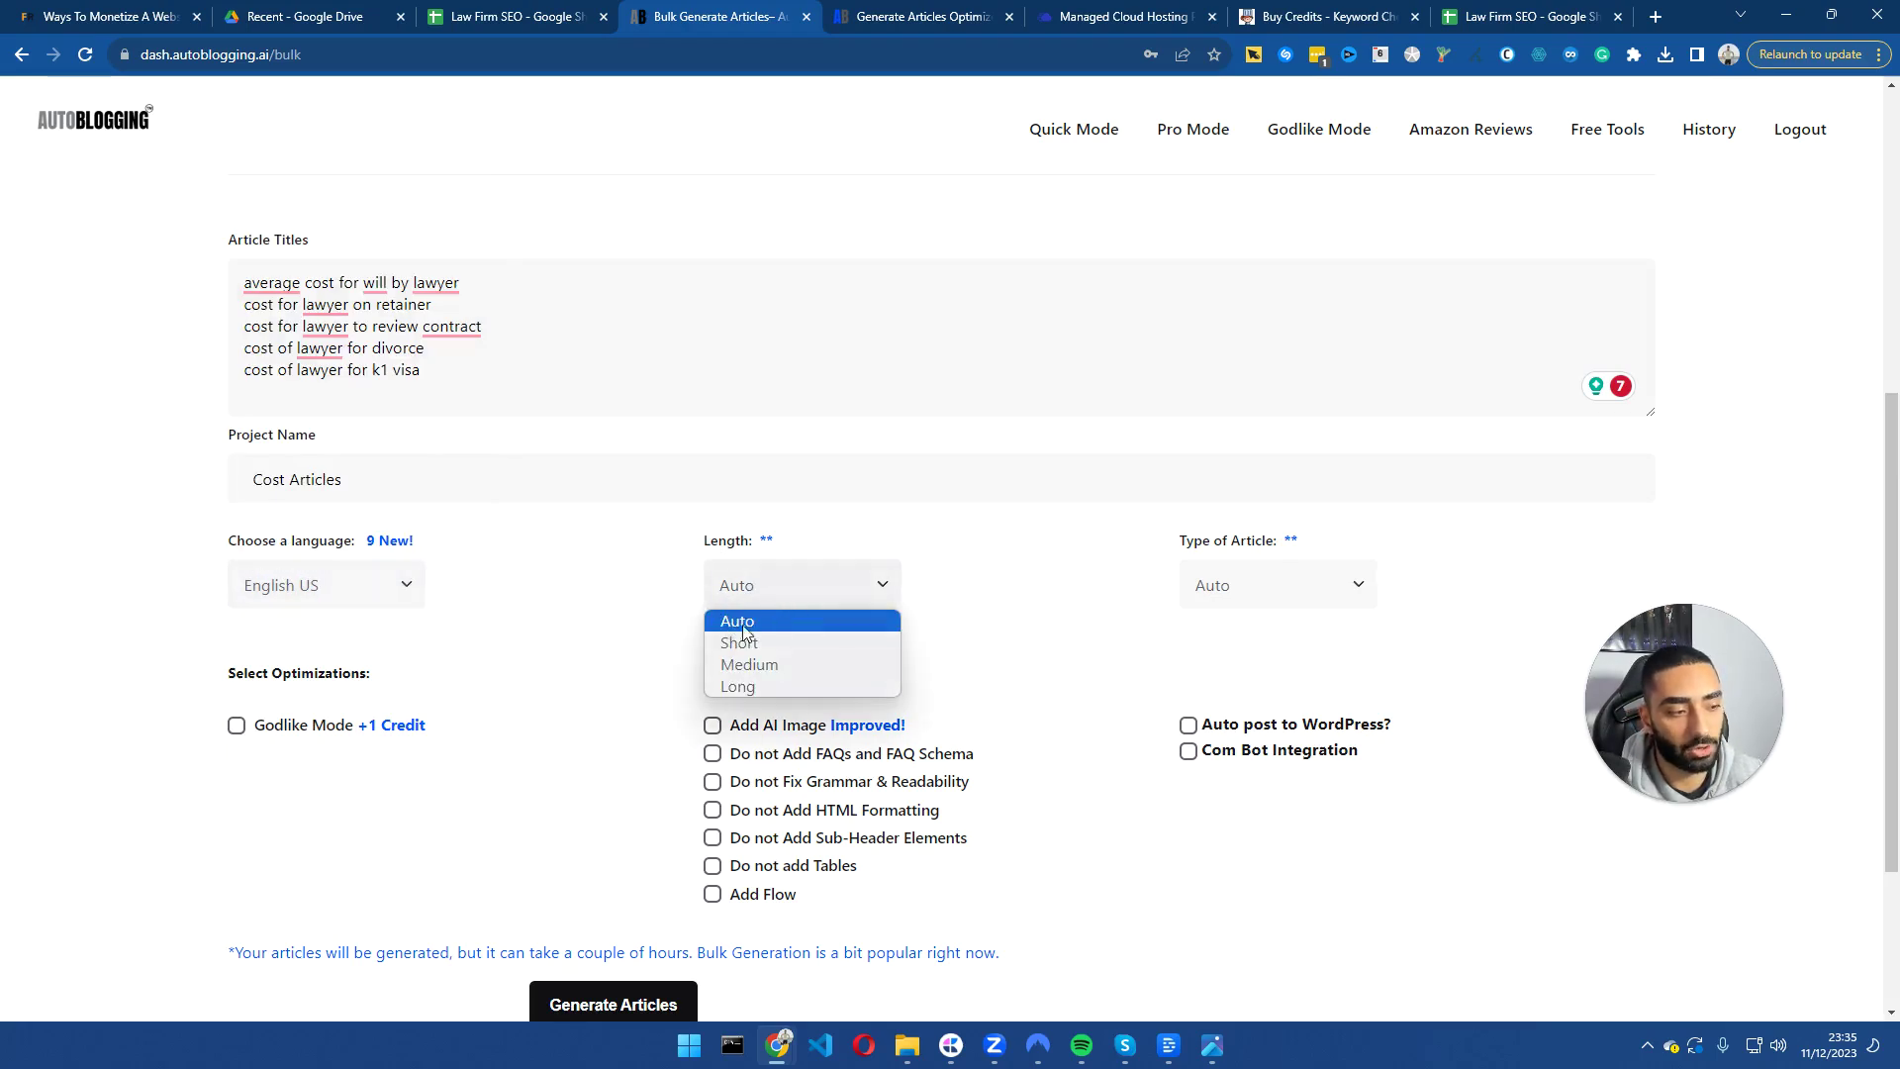
{"action": "left_click", "coordinate": [255, 377]}
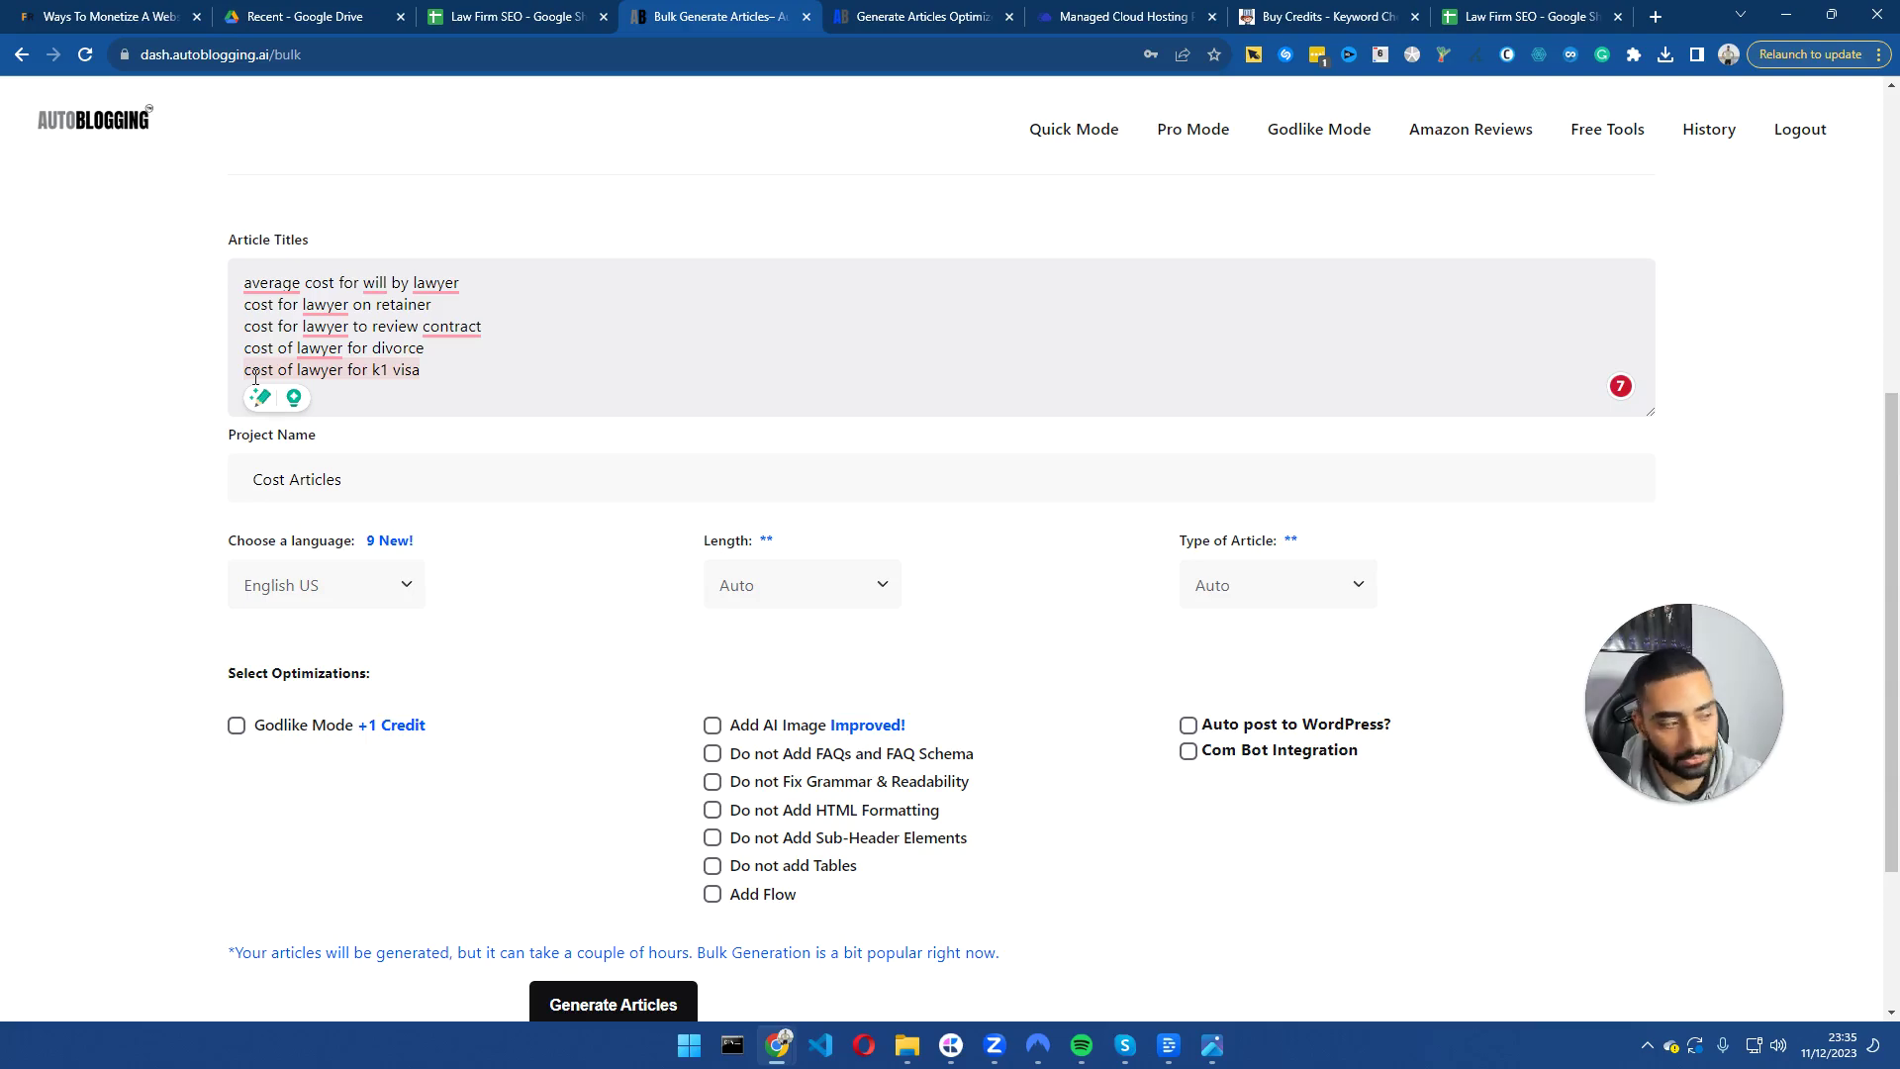
{"action": "scroll", "coordinate": [860, 701], "scroll_direction": "down", "scroll_amount": 3}
{"action": "scroll", "coordinate": [680, 577], "scroll_direction": "up", "scroll_amount": 1}
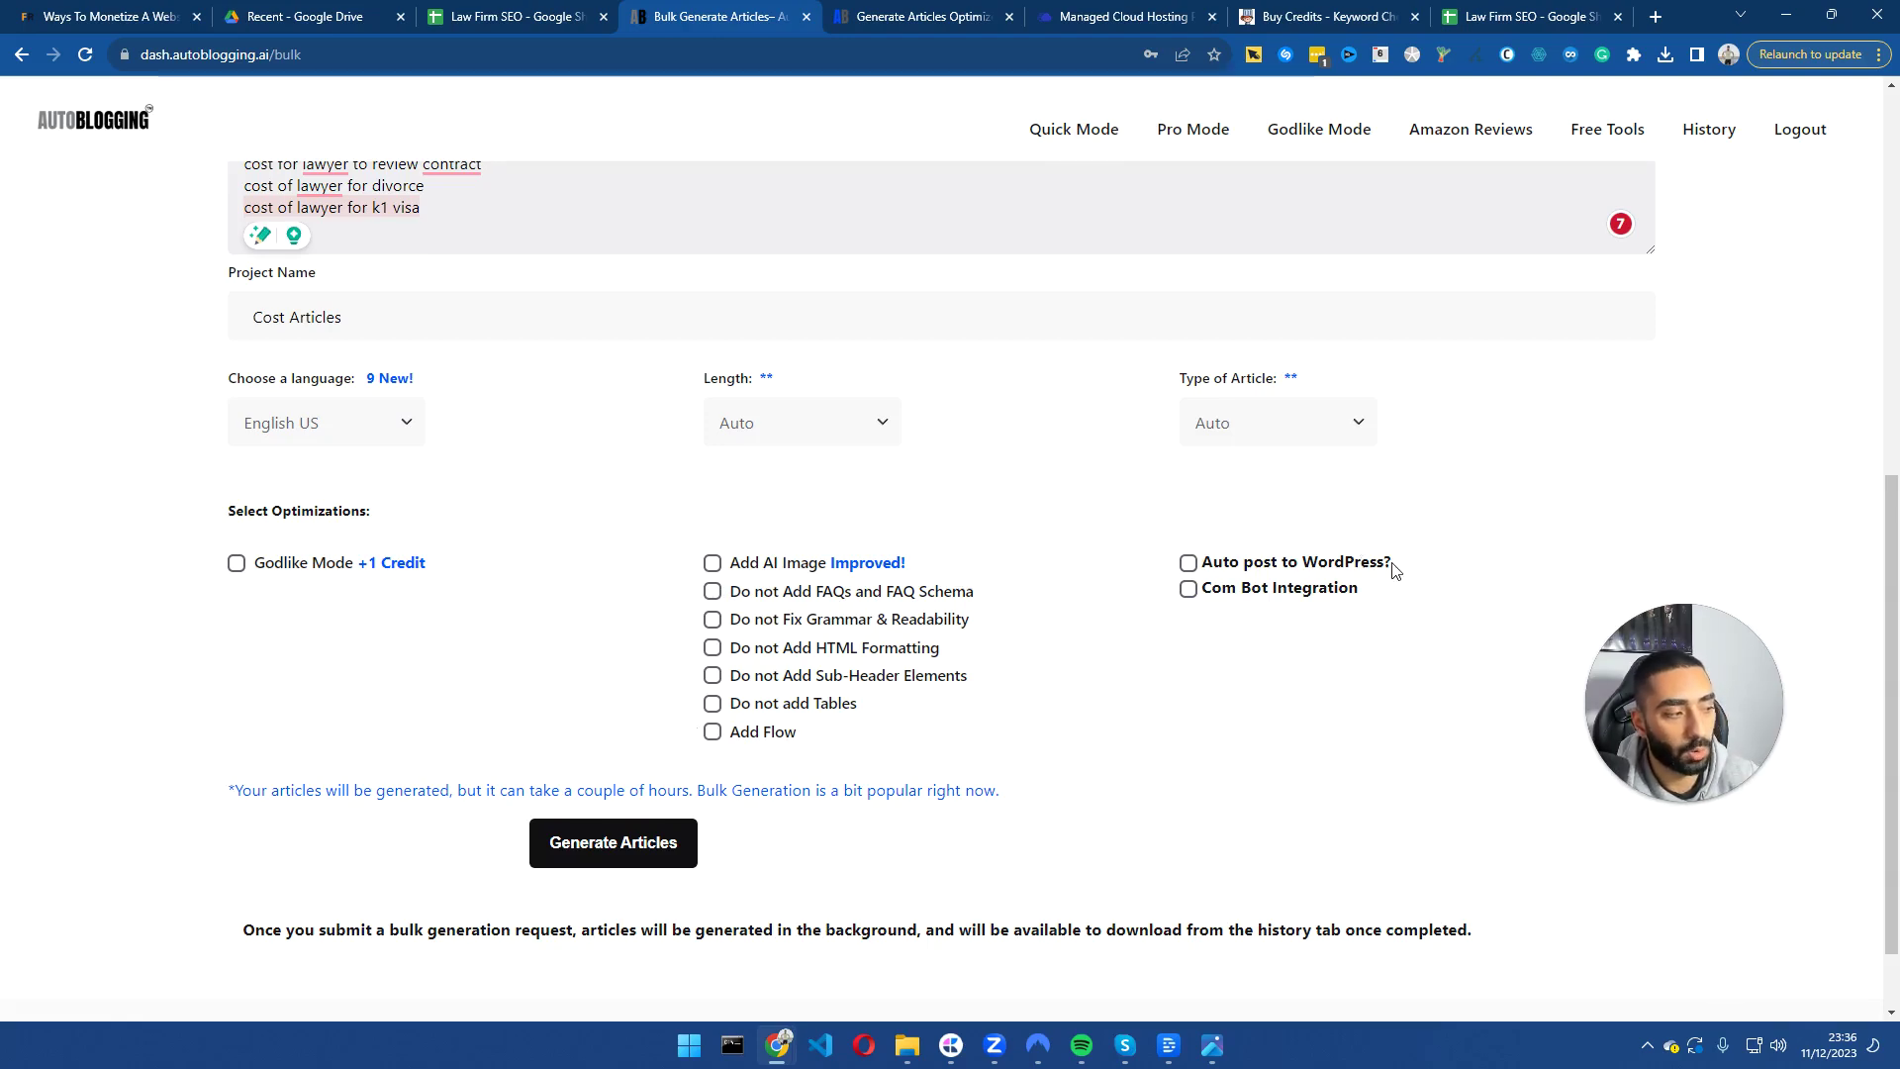
Turn on WordPress auto-posting to review its options, with Draft as the post status.
{"action": "left_click", "coordinate": [1187, 564]}
{"action": "scroll", "coordinate": [1173, 566], "scroll_direction": "down", "scroll_amount": 3}
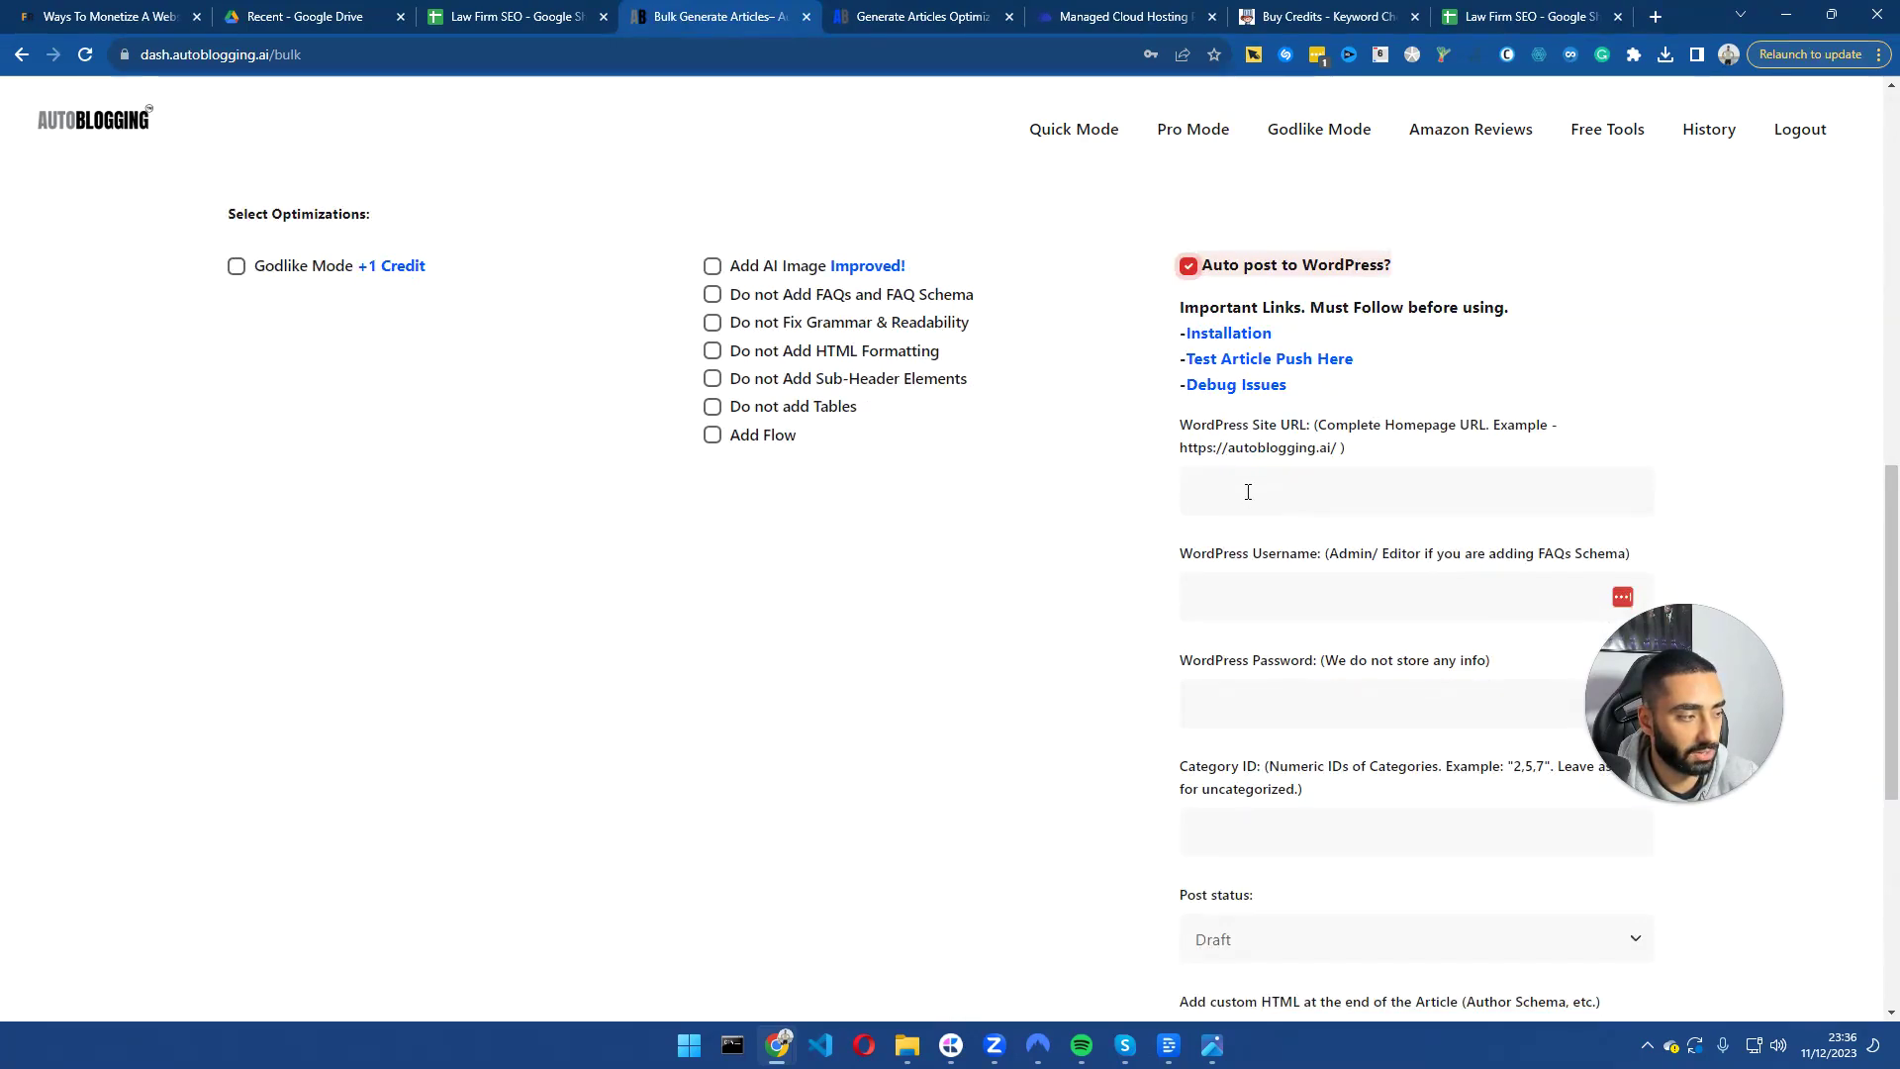
{"action": "scroll", "coordinate": [1178, 500], "scroll_direction": "down", "scroll_amount": 1}
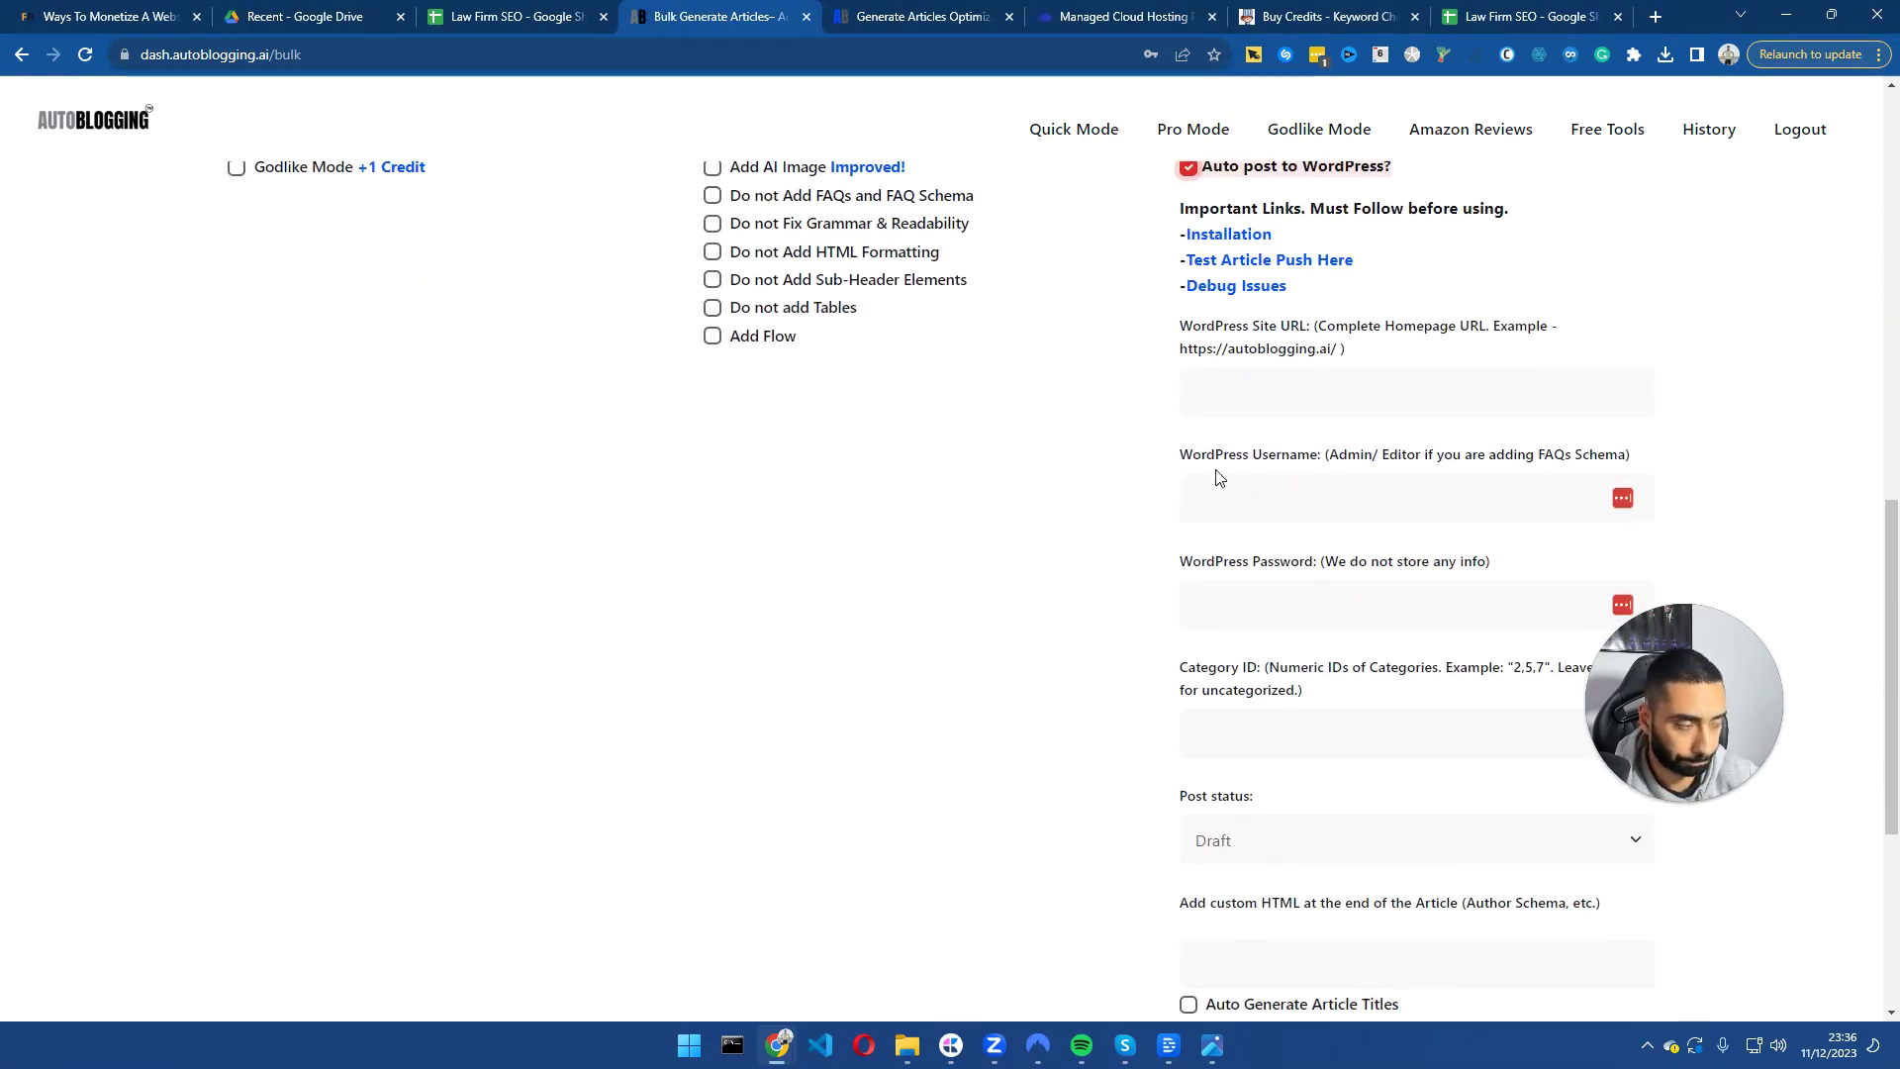
{"action": "scroll", "coordinate": [1141, 662], "scroll_direction": "down", "scroll_amount": 2}
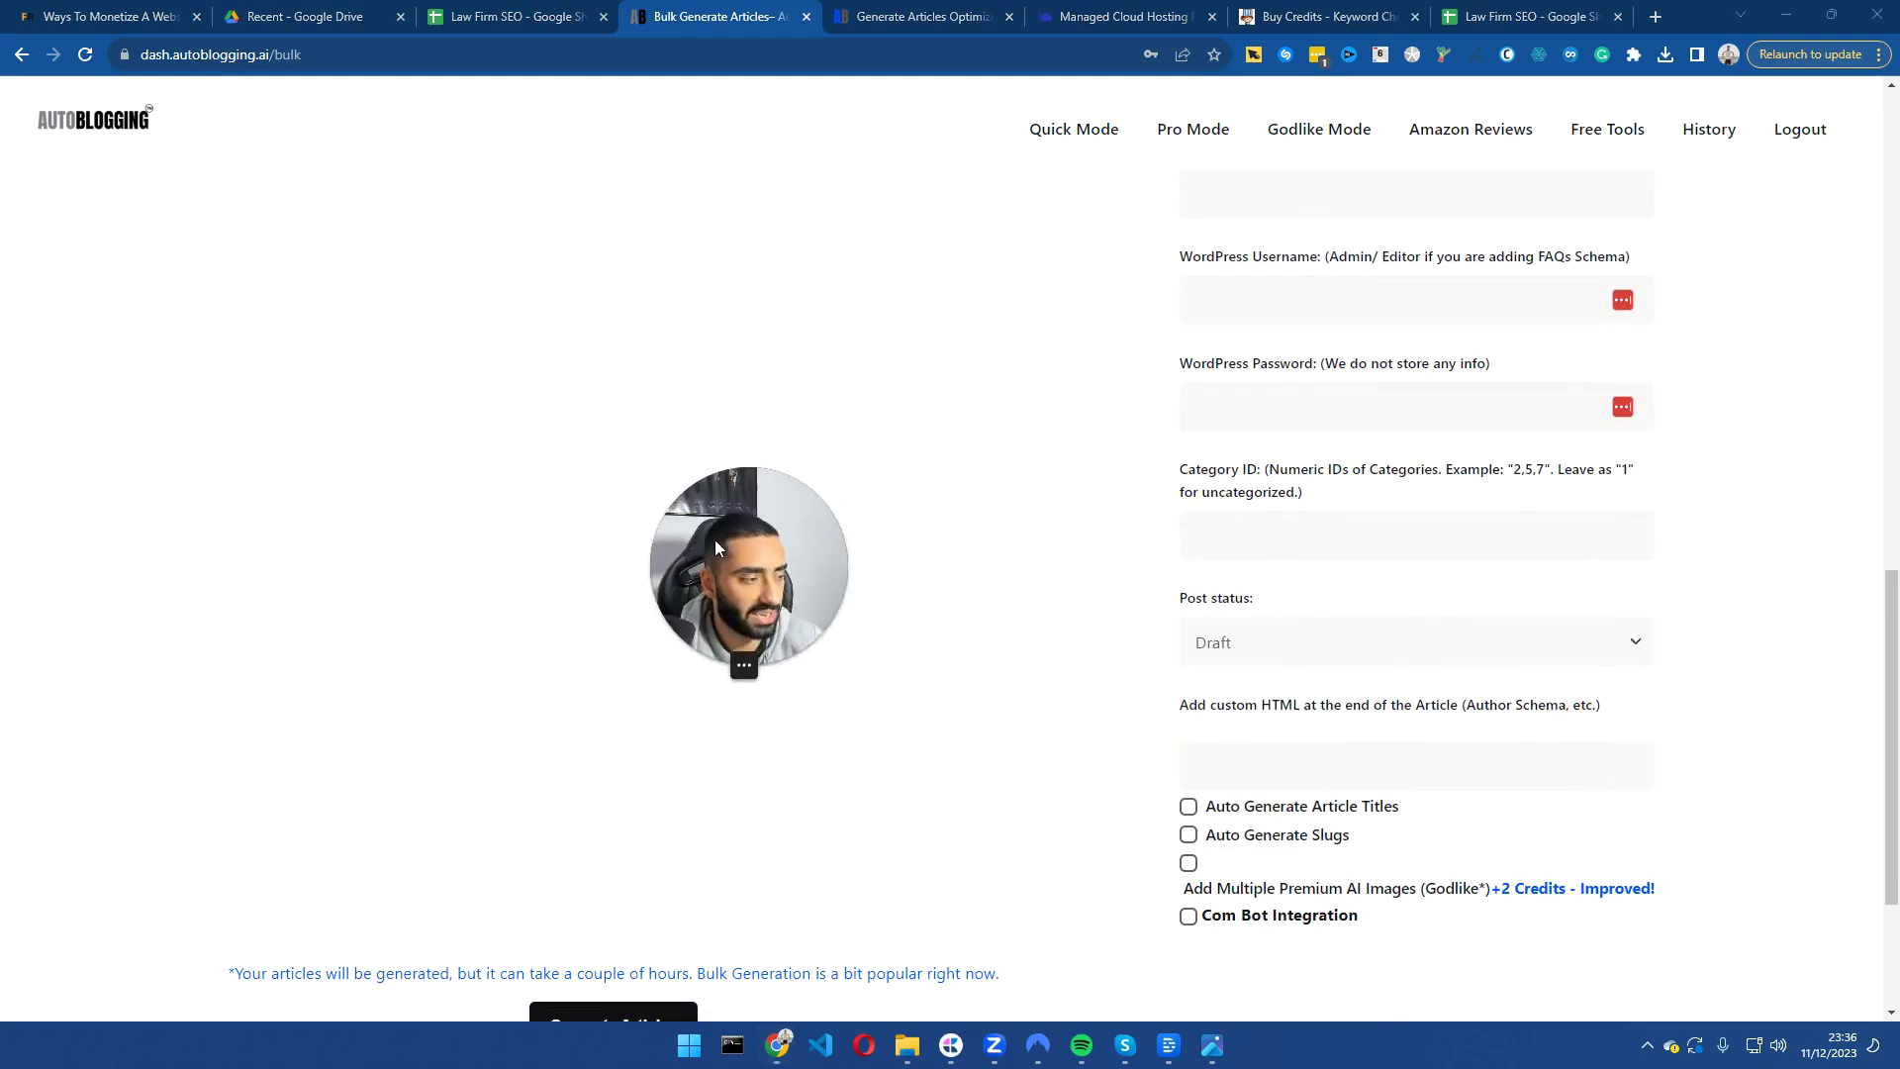
{"action": "left_click", "coordinate": [1227, 647]}
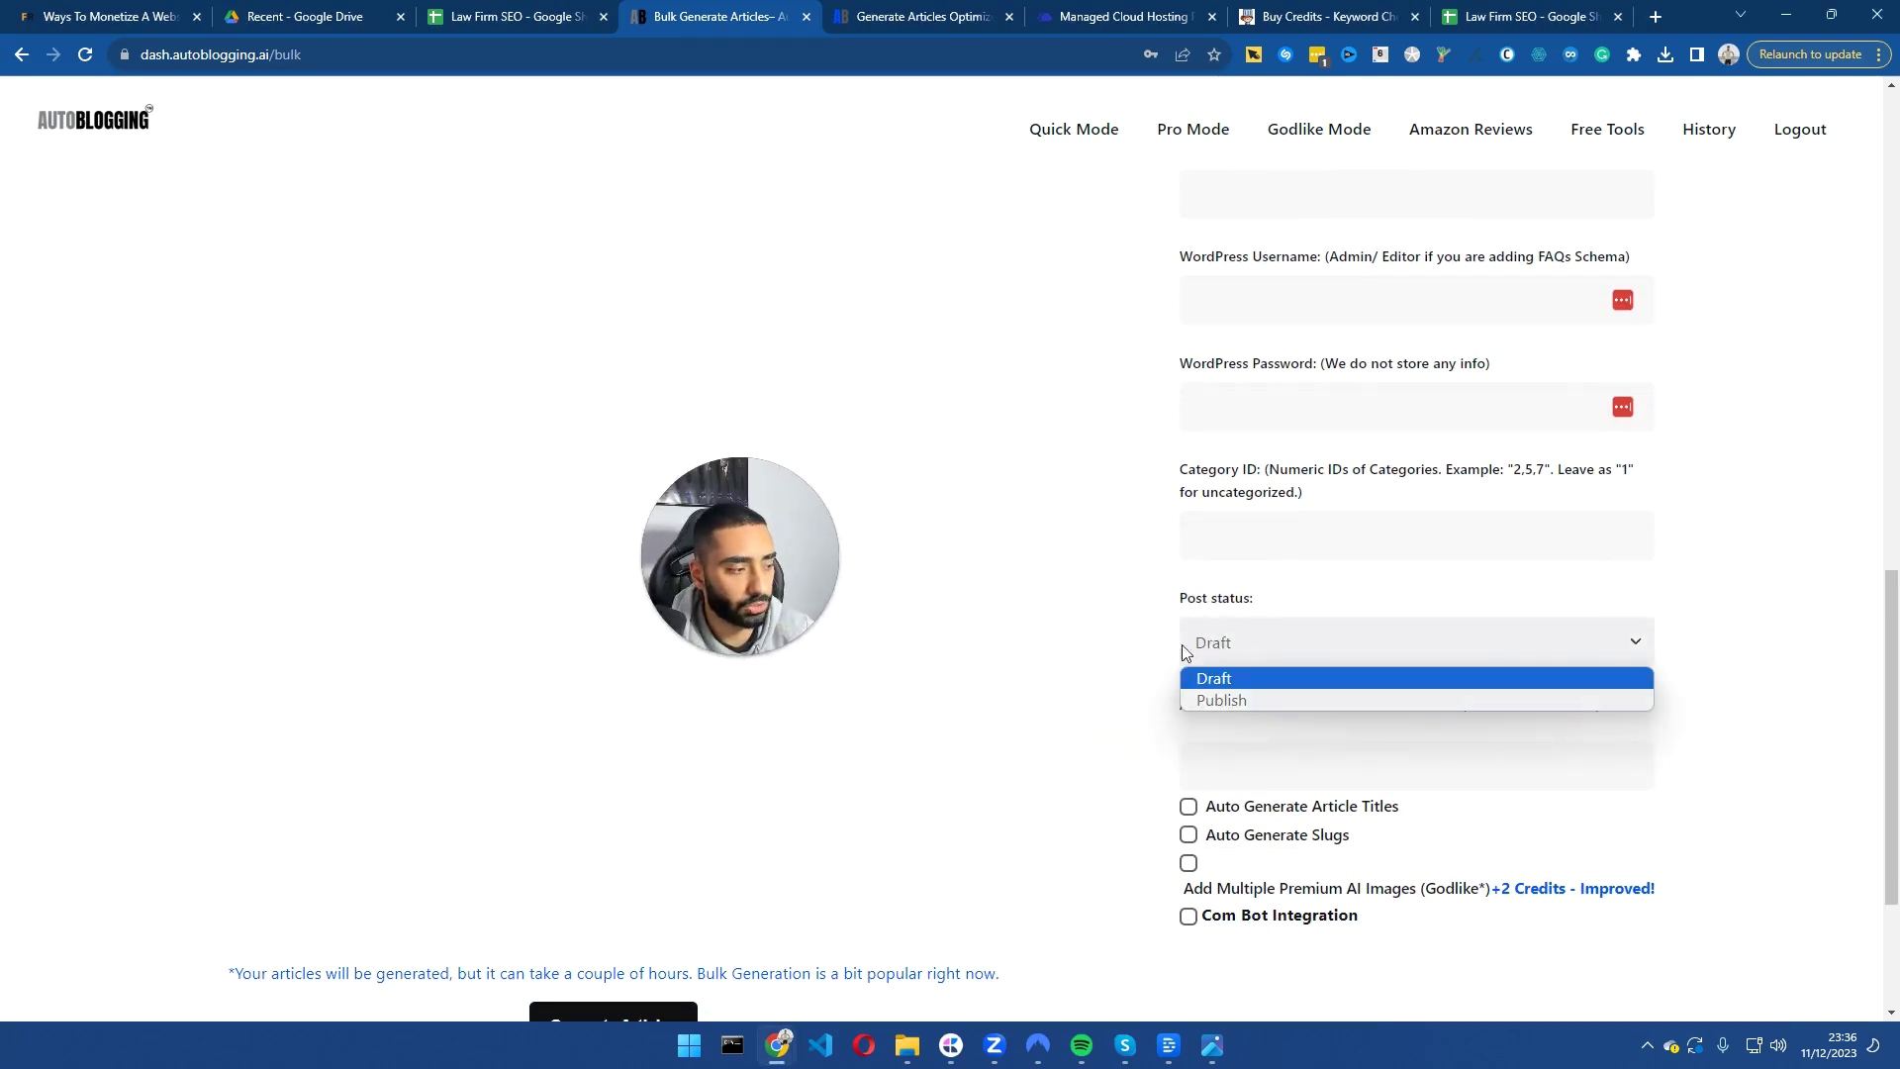
{"action": "left_click", "coordinate": [1215, 715]}
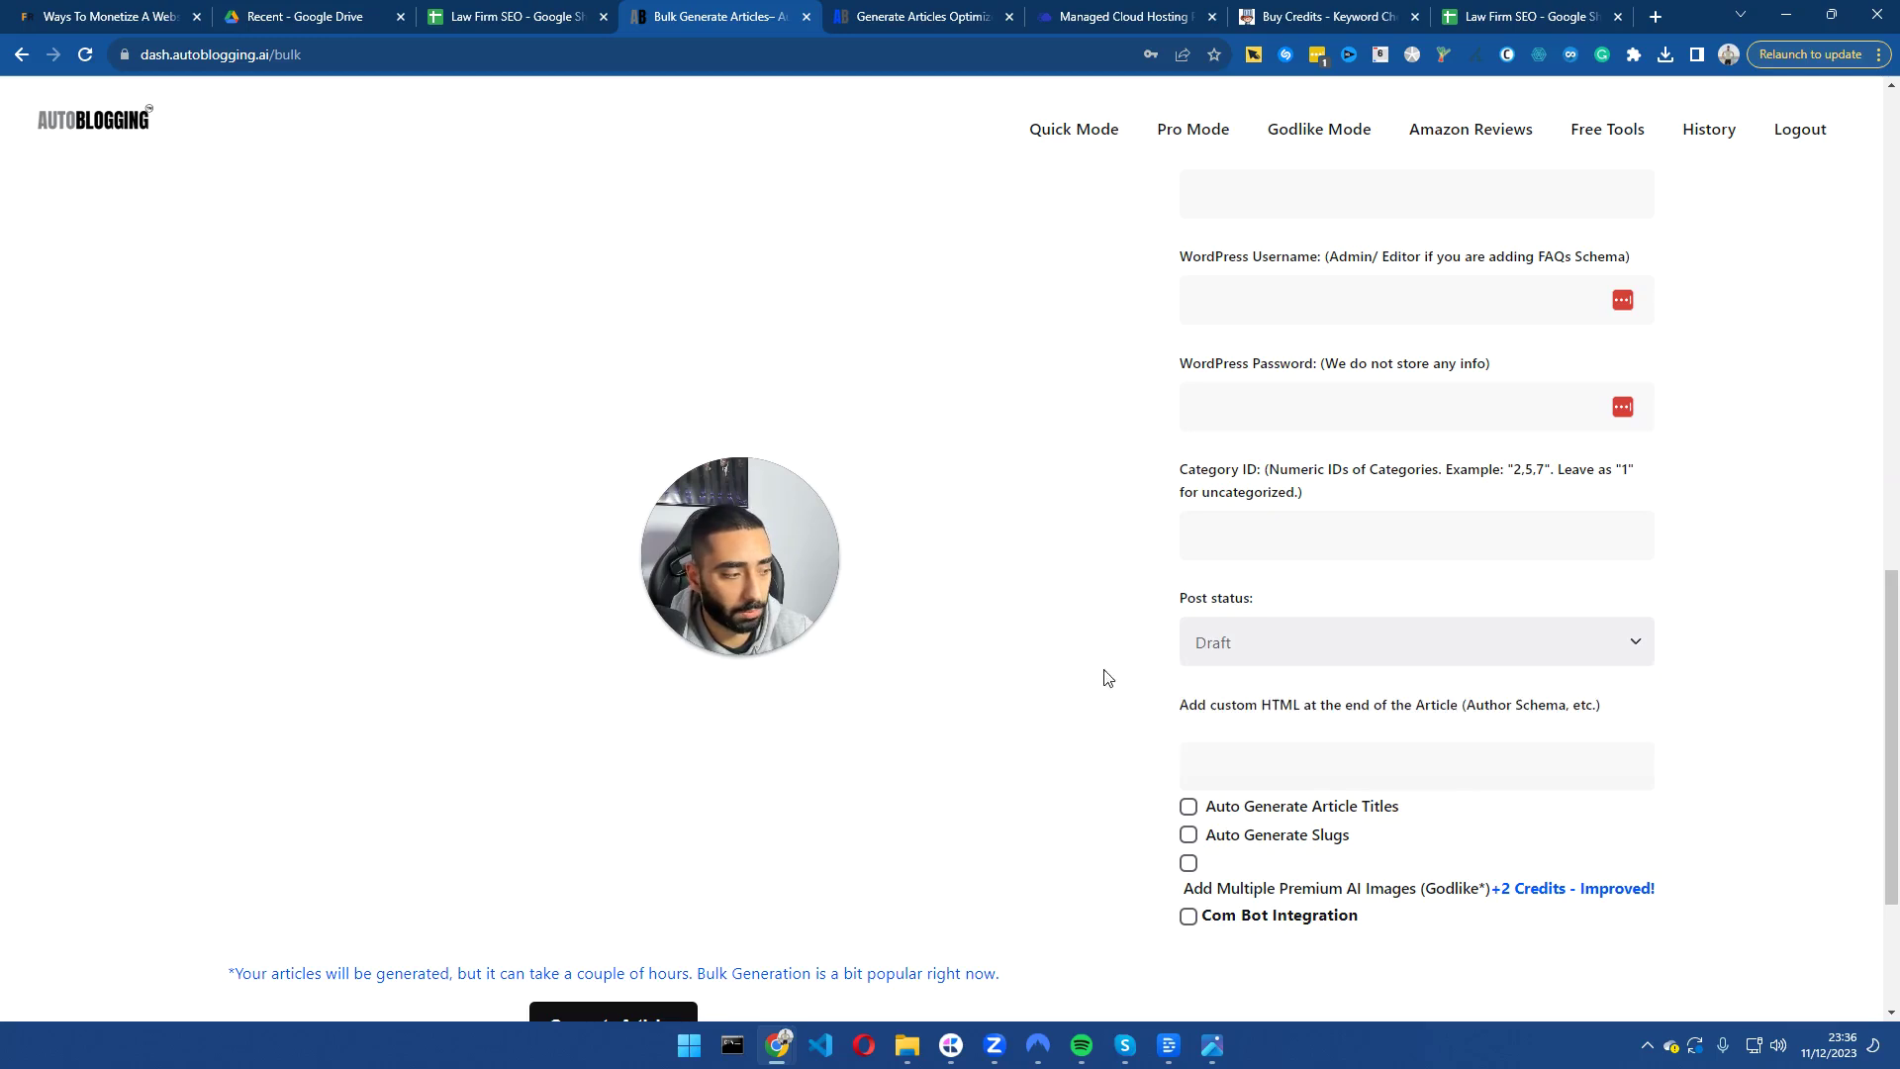
{"action": "left_click_drag", "start_coordinate": [1217, 717], "coordinate": [1178, 709]}
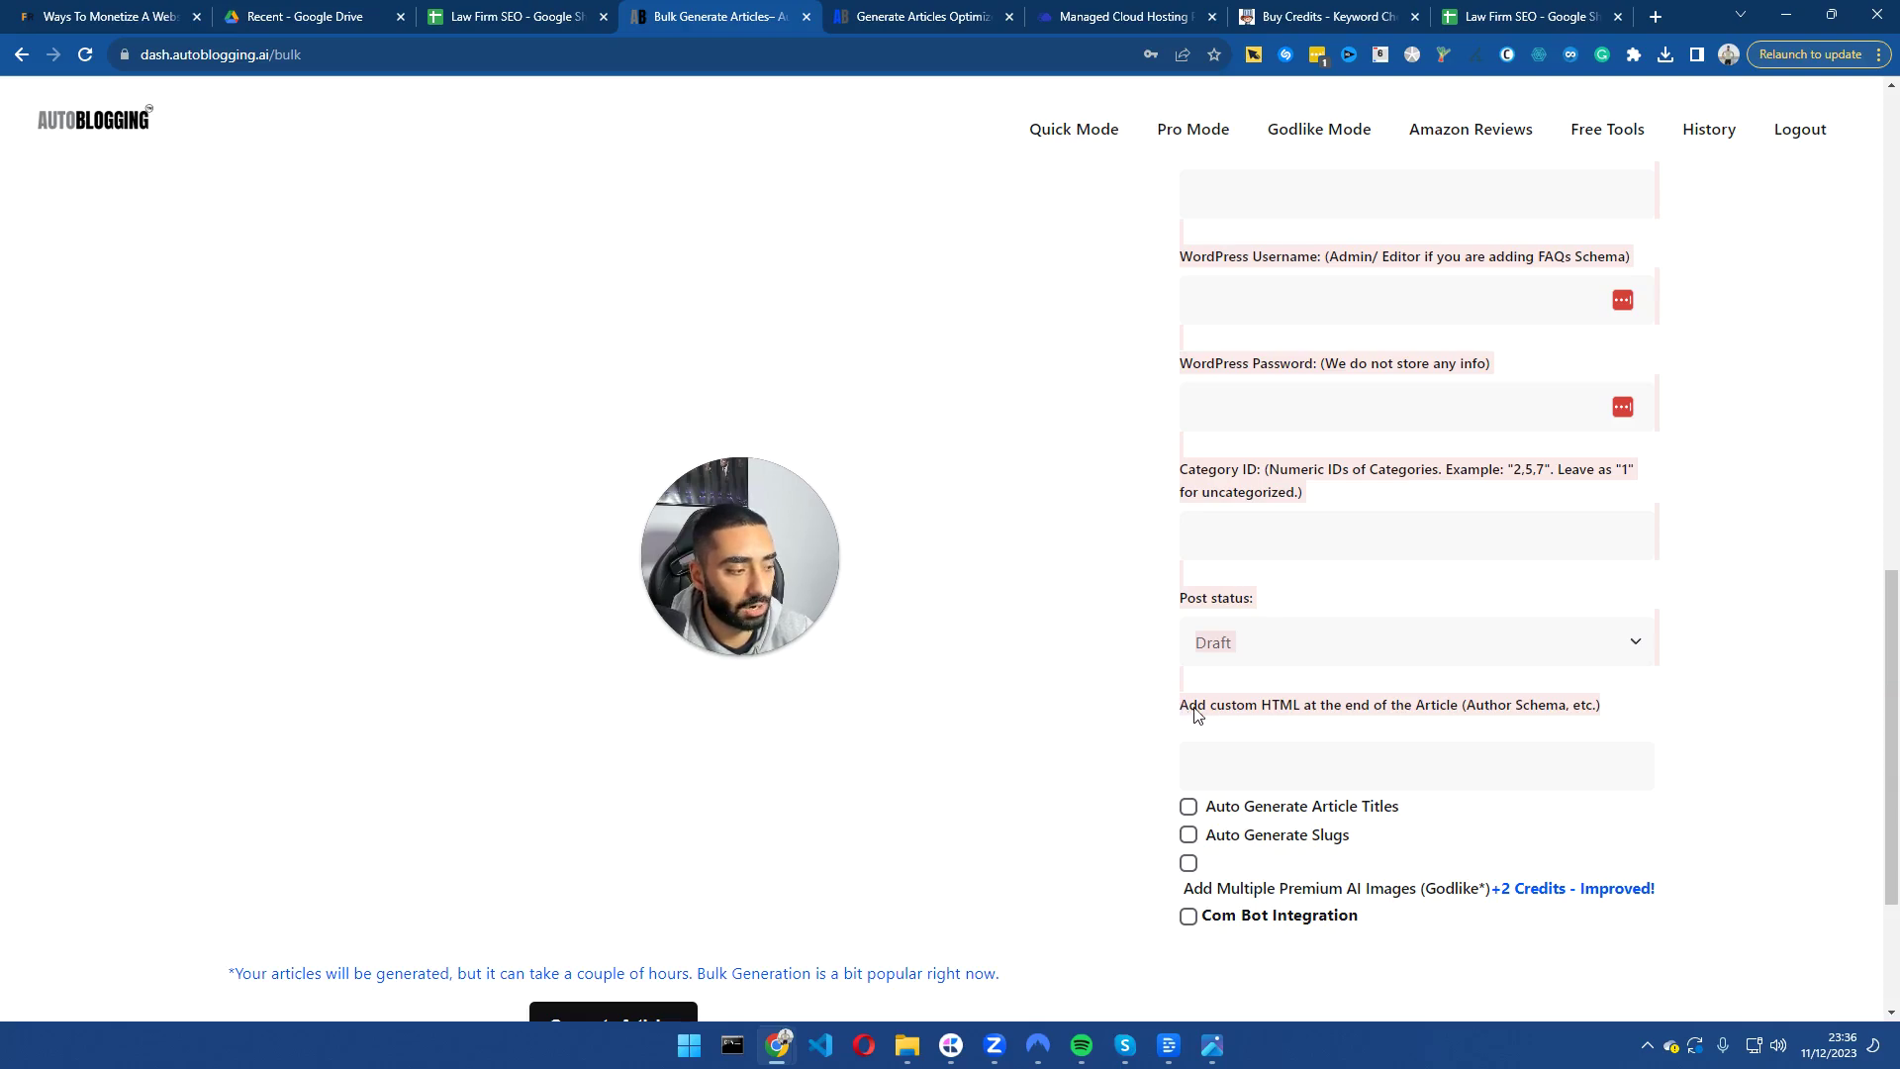
{"action": "left_click", "coordinate": [1113, 692]}
Turn WordPress auto-posting back off and submit the five titles for bulk generation.
{"action": "scroll", "coordinate": [1102, 683], "scroll_direction": "up", "scroll_amount": 4}
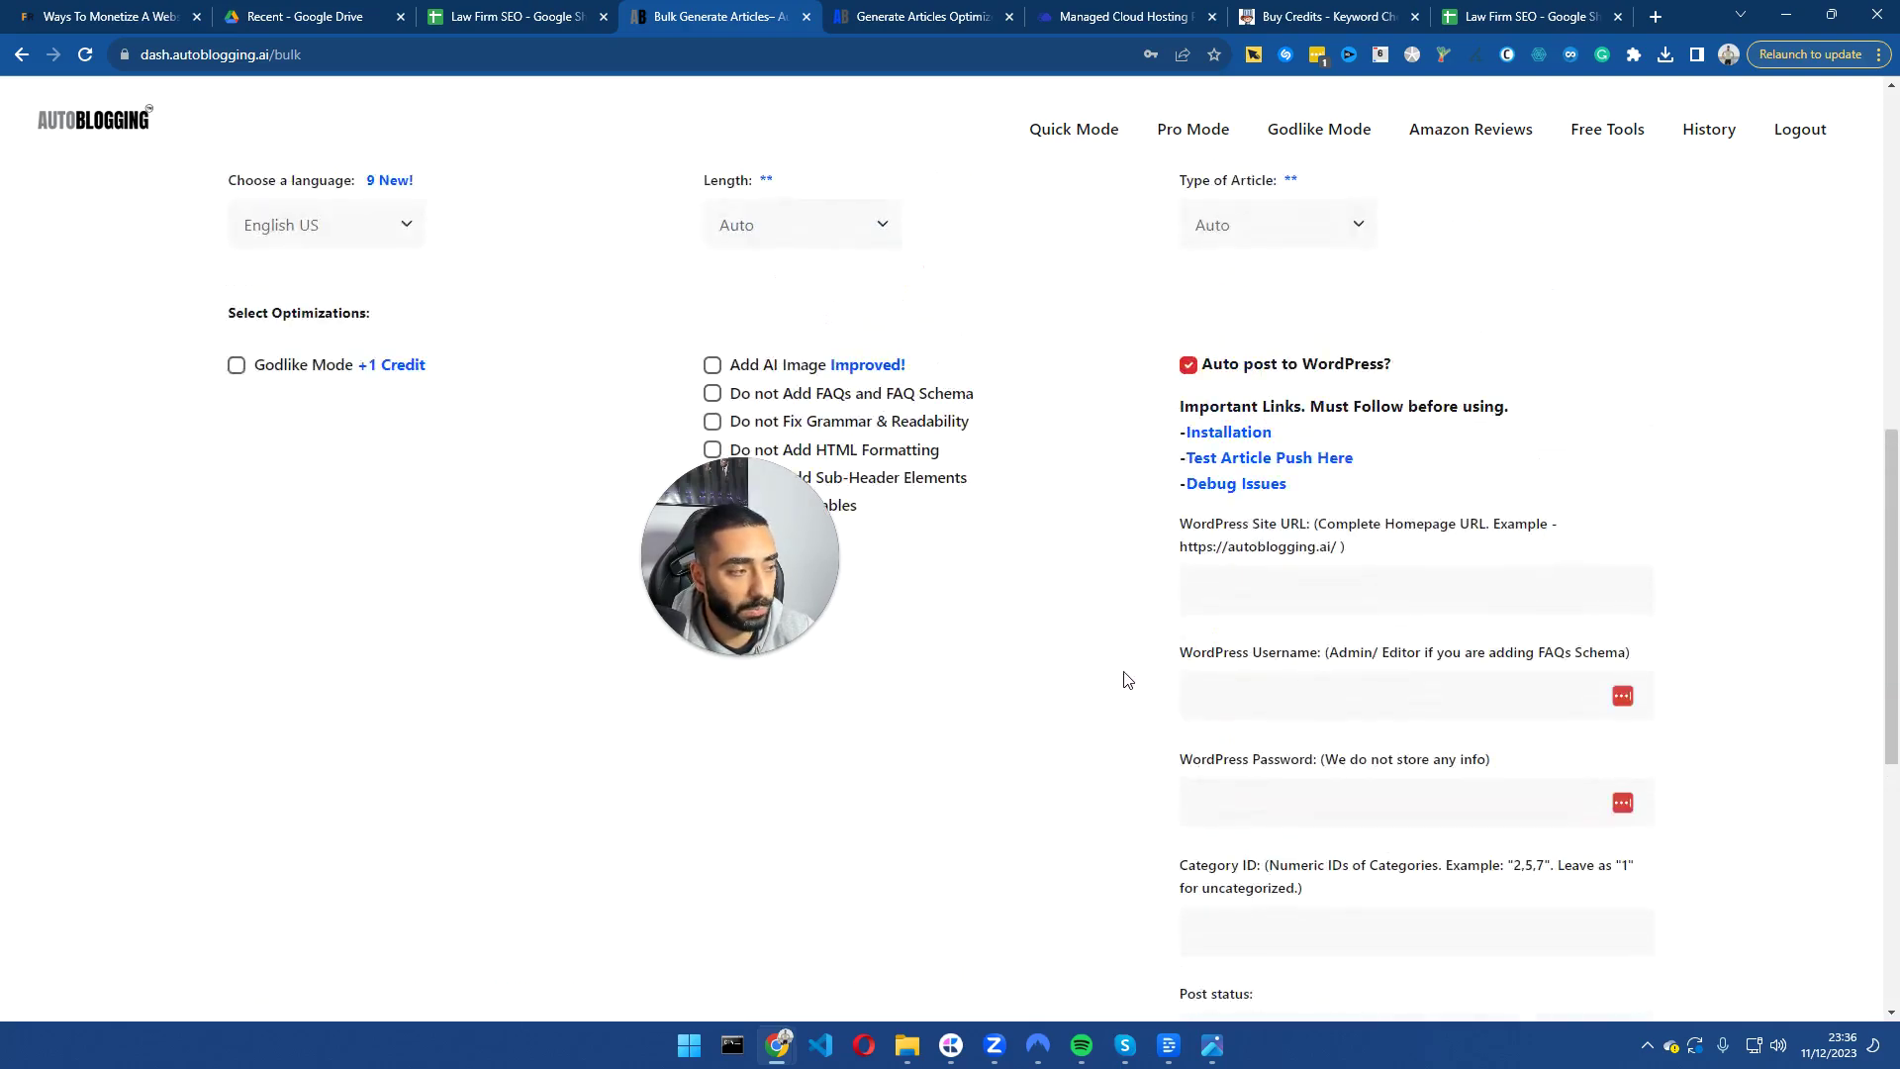
{"action": "scroll", "coordinate": [1128, 681], "scroll_direction": "up", "scroll_amount": 2}
{"action": "left_click", "coordinate": [1188, 563]}
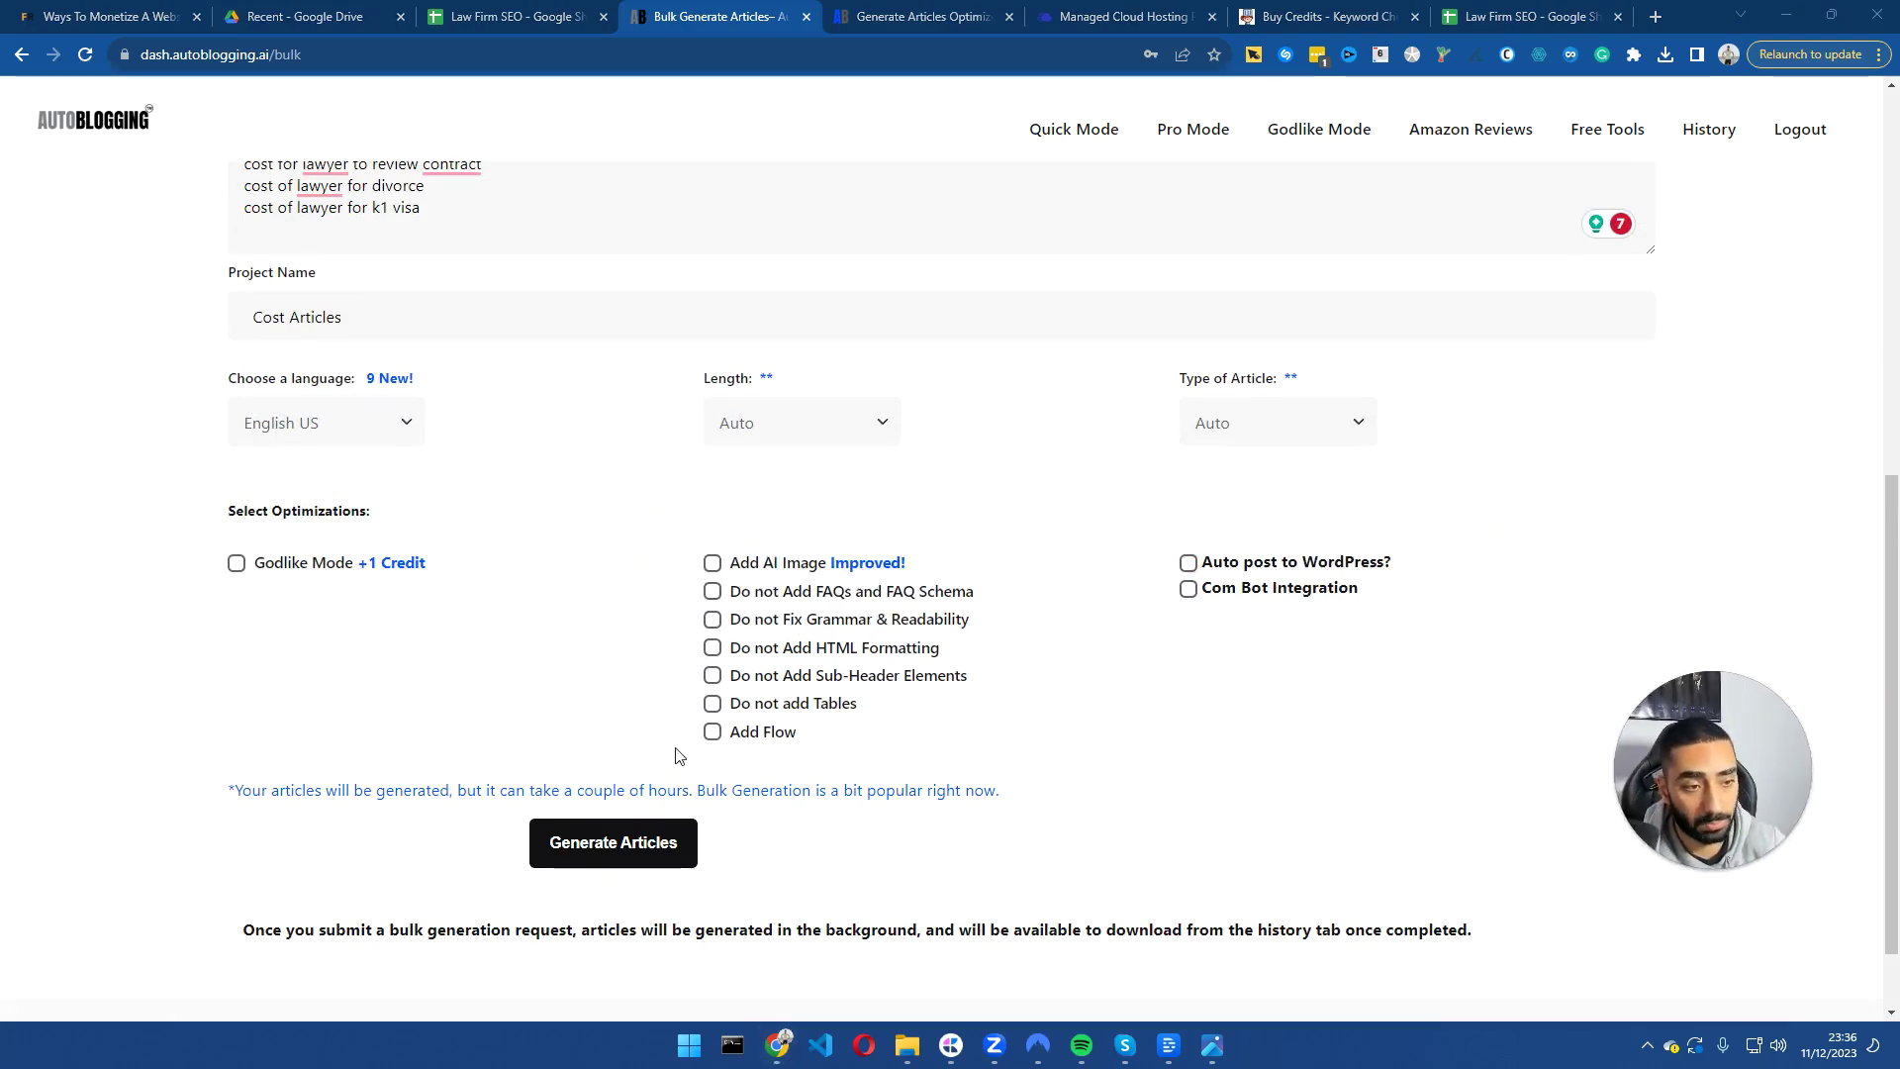
{"action": "left_click", "coordinate": [600, 846]}
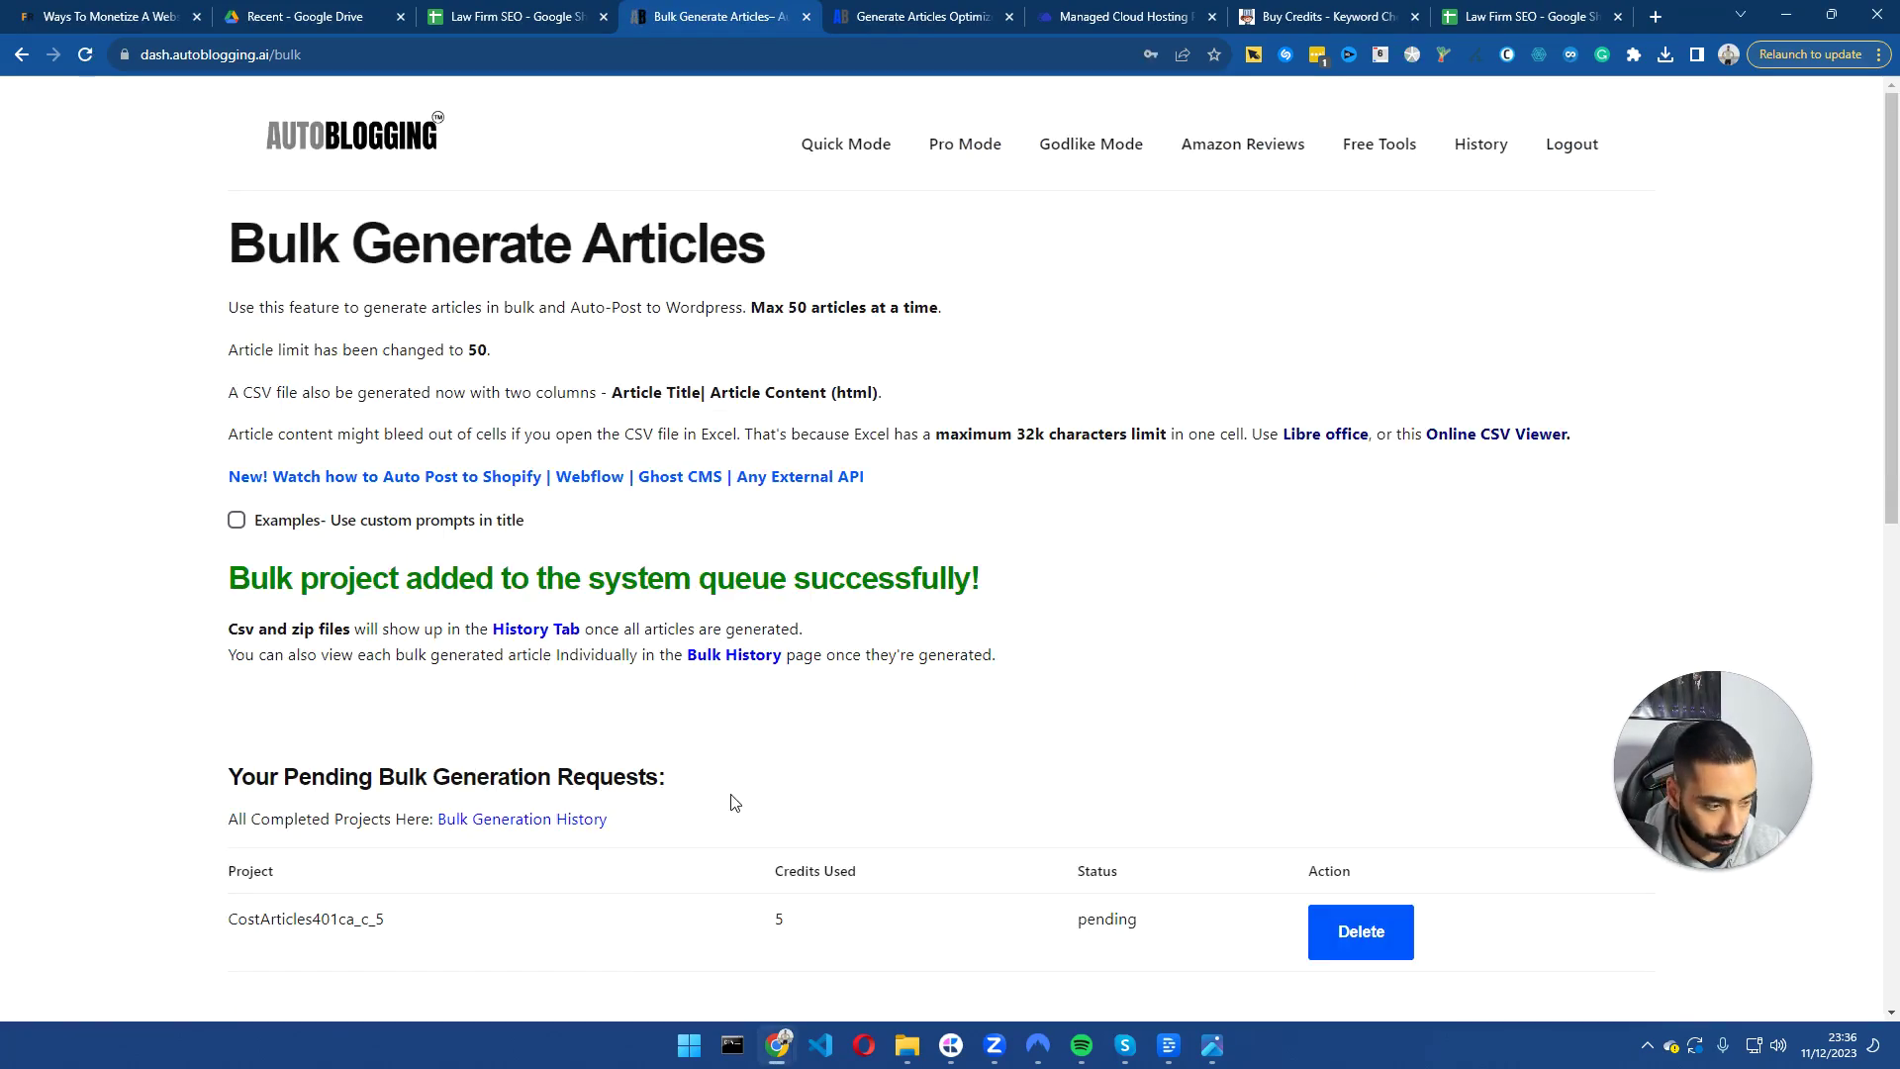
Scroll down to check the Cost Articles project's pending status in the bulk list.
{"action": "scroll", "coordinate": [733, 801], "scroll_direction": "down", "scroll_amount": 2}
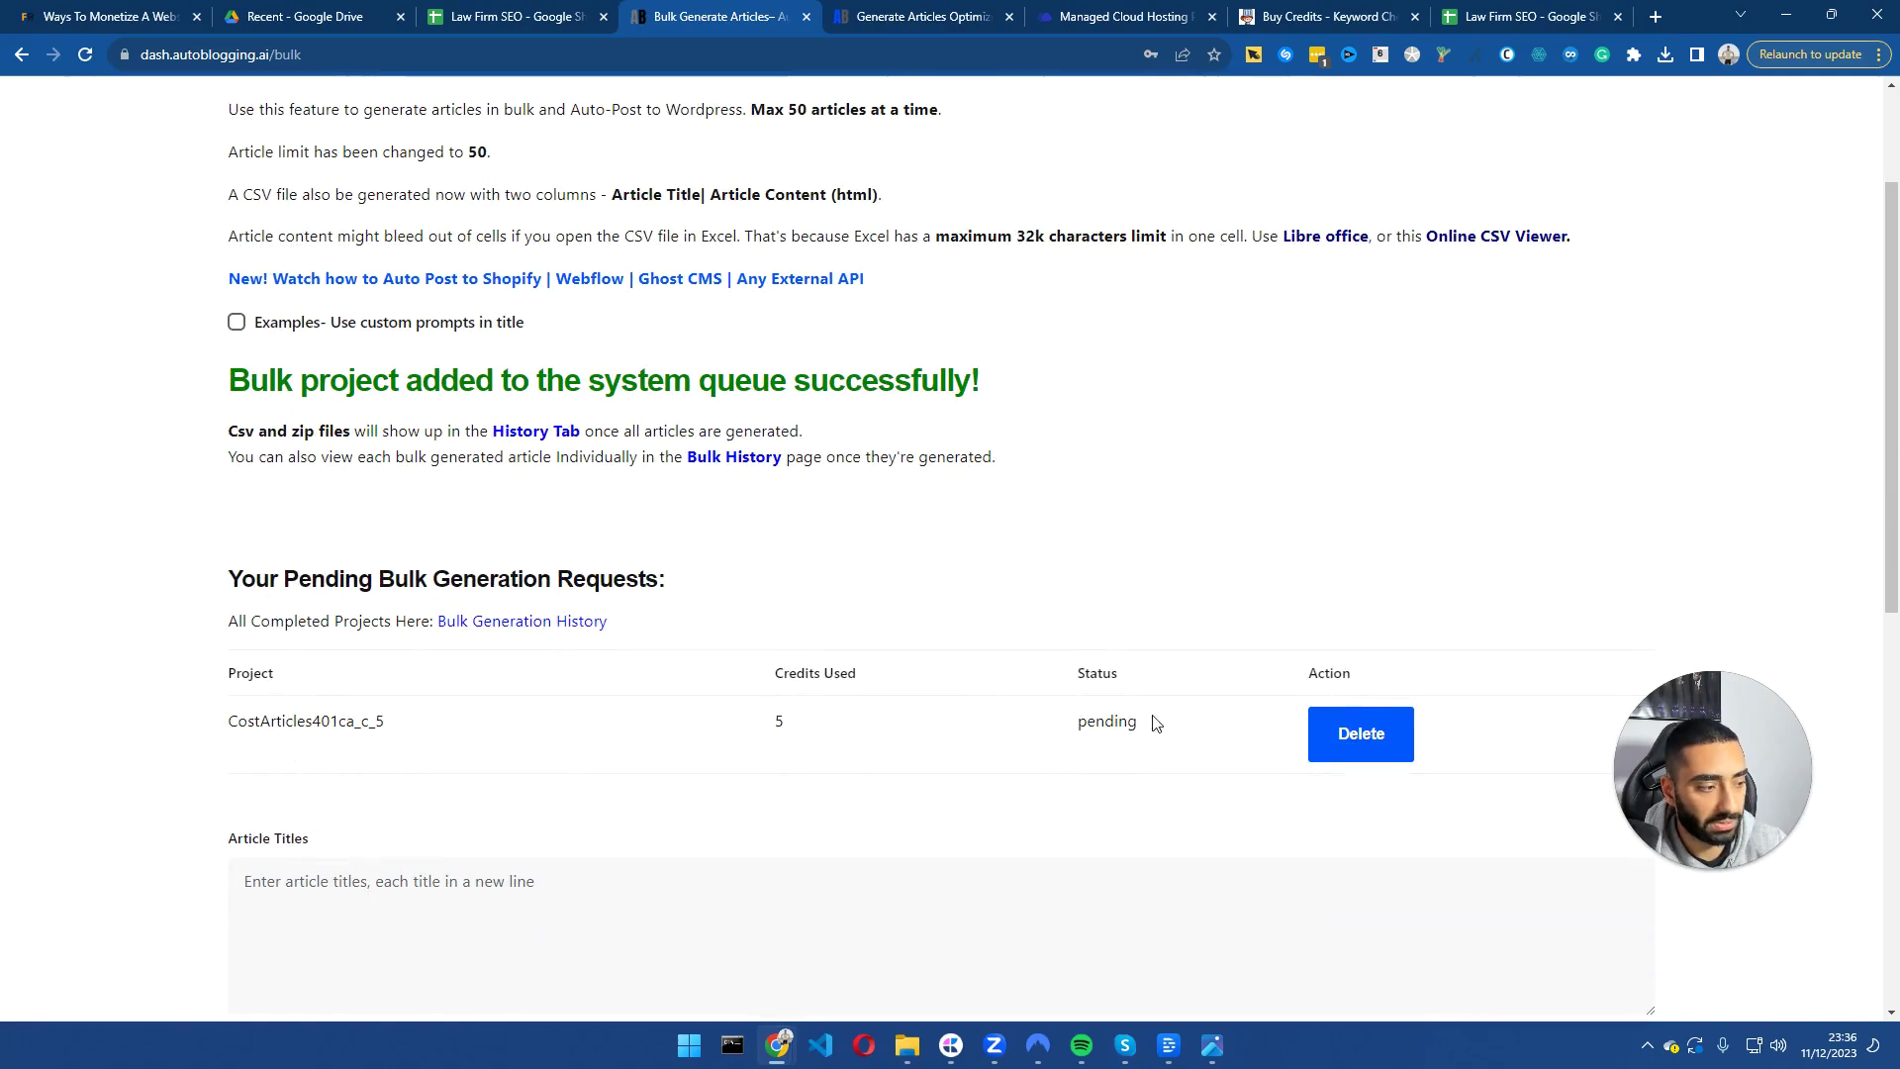
{"action": "left_click_drag", "start_coordinate": [1073, 723], "coordinate": [1143, 732]}
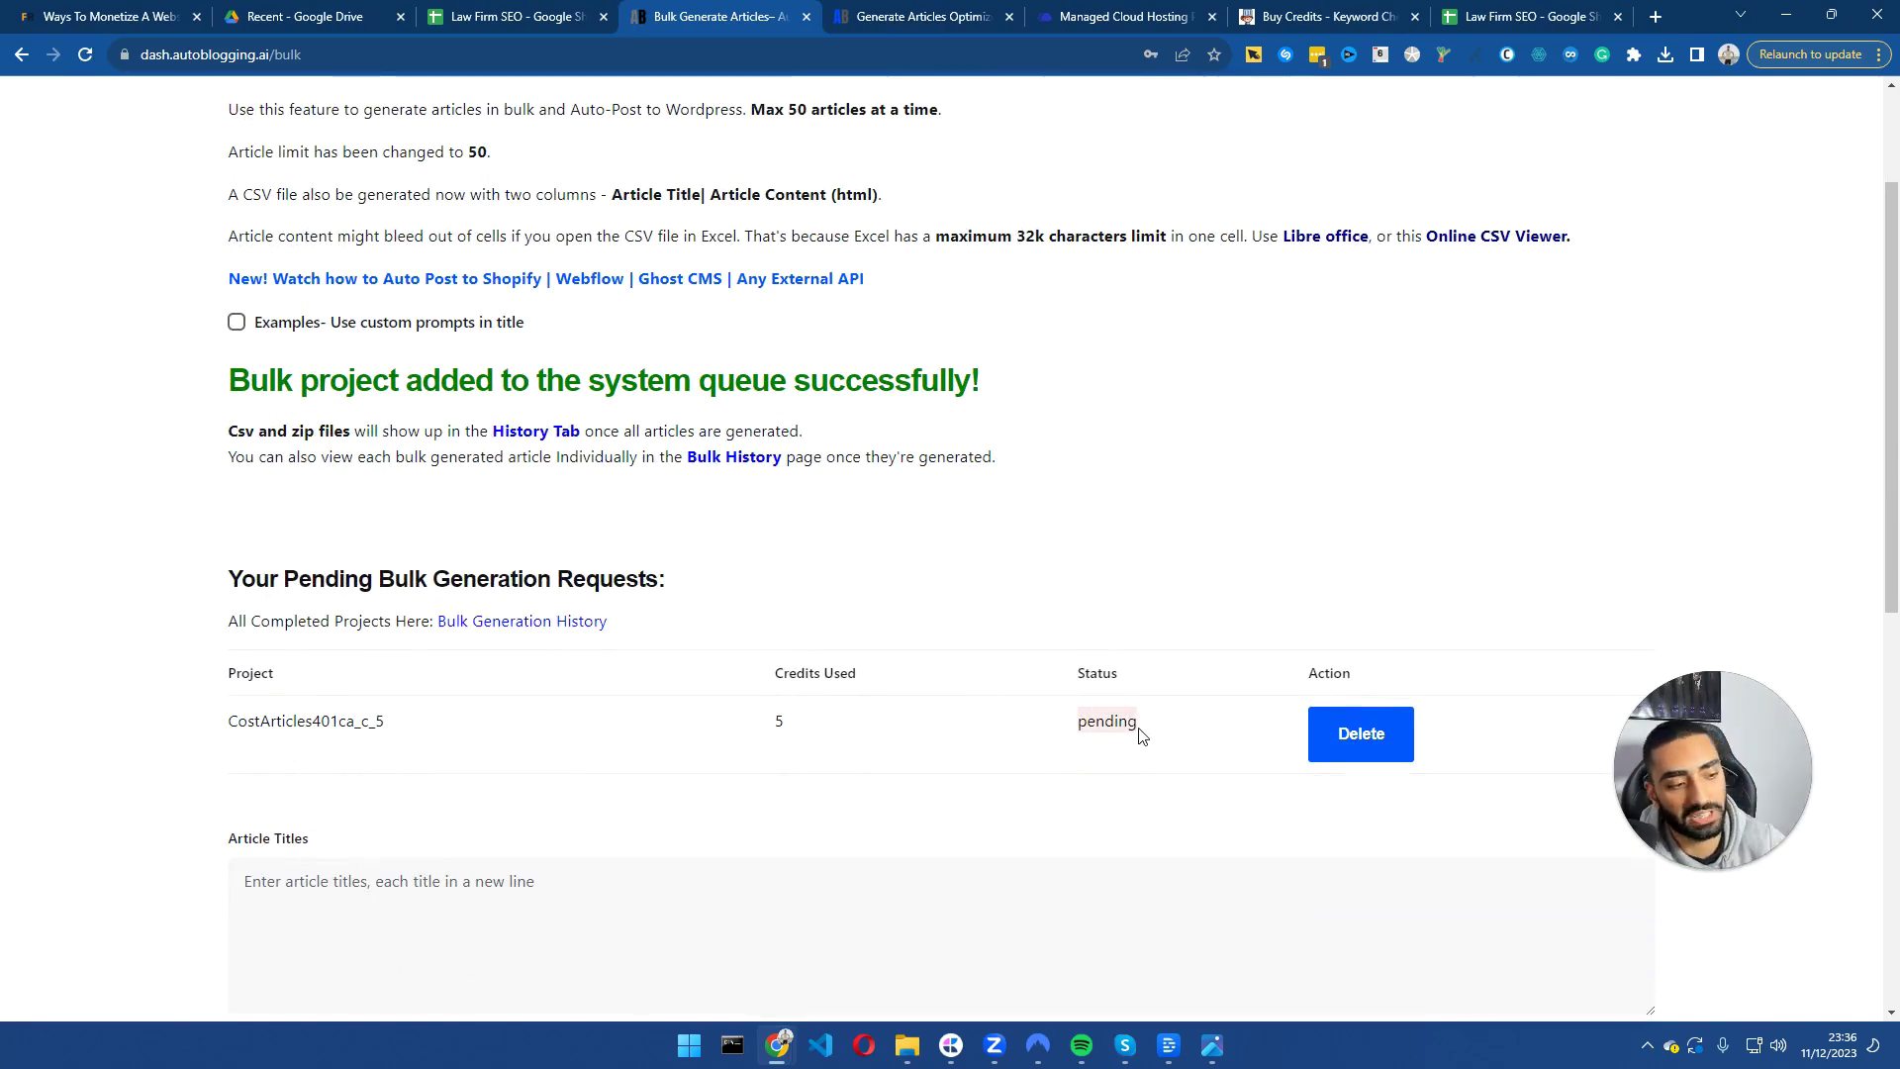
{"action": "scroll", "coordinate": [692, 633], "scroll_direction": "down", "scroll_amount": 4}
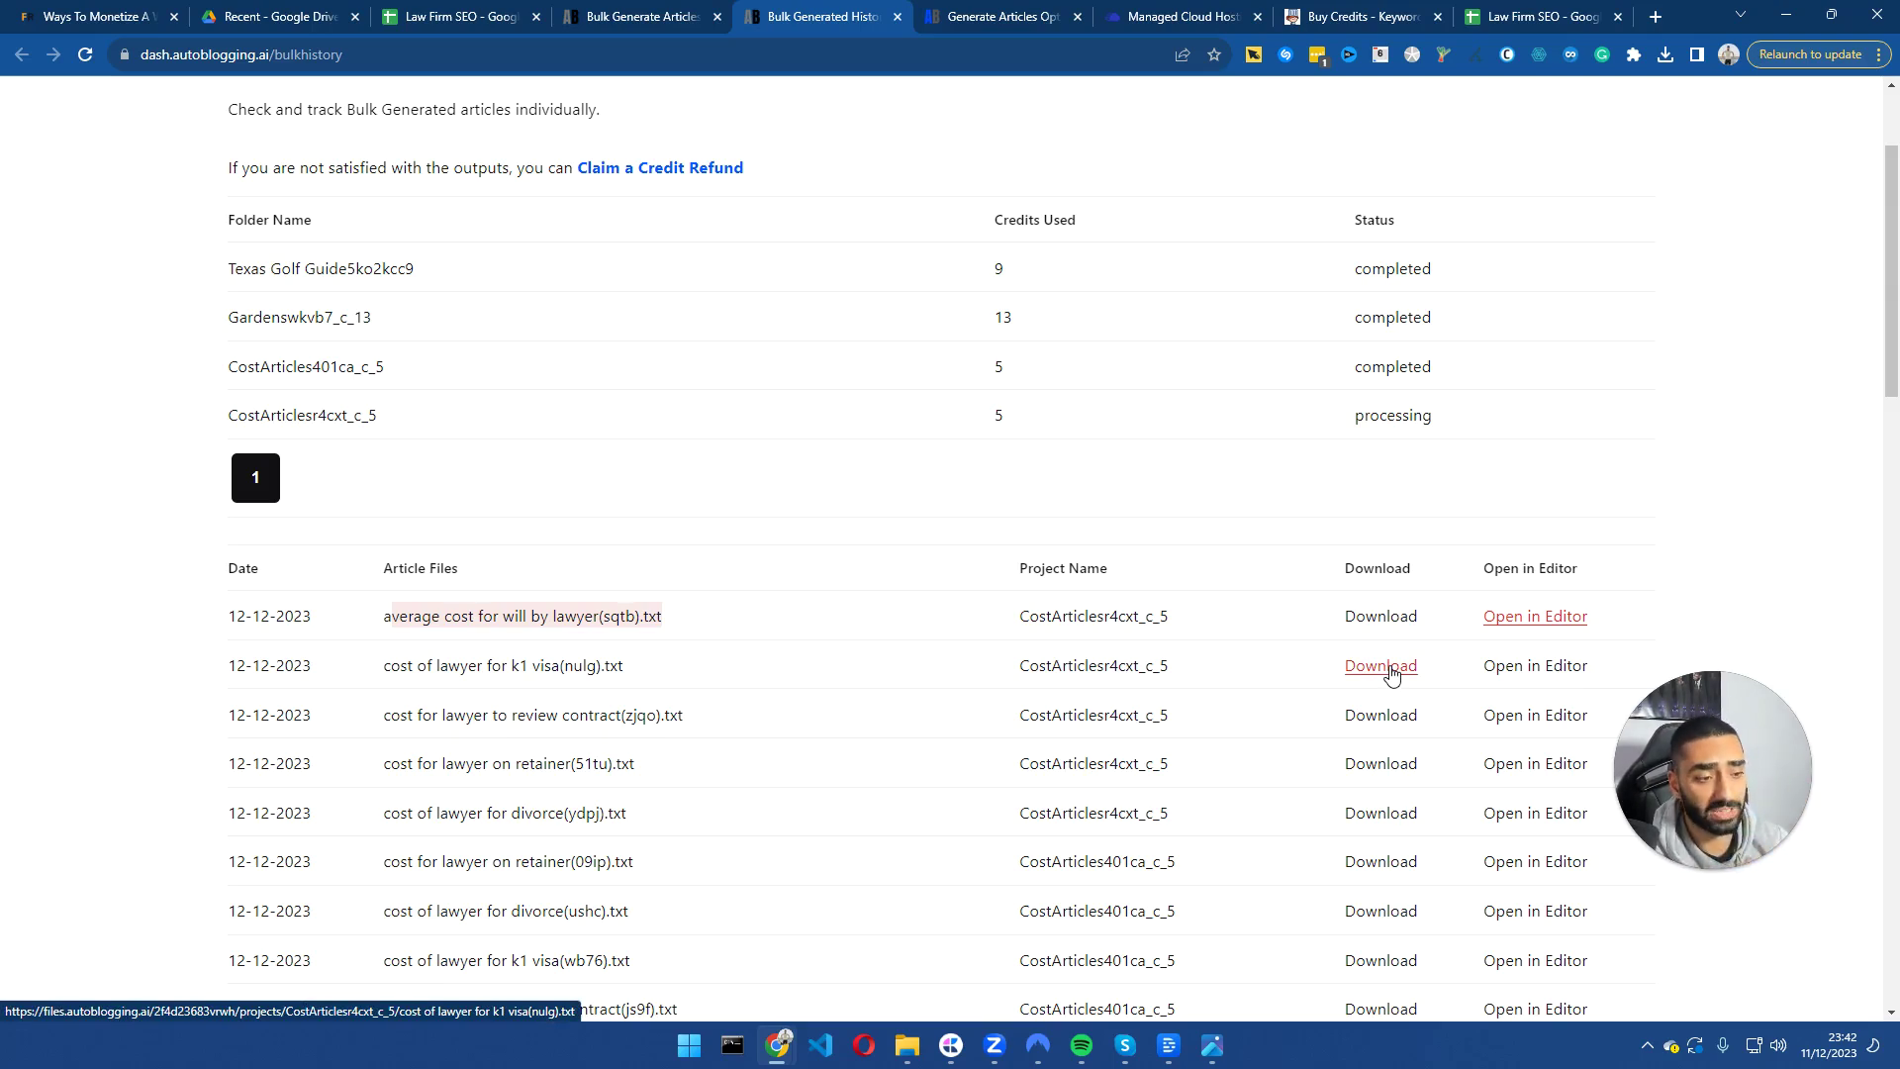
Open the K1 visa lawyer-cost article in the editor and paste its full text into Grammarly.
{"action": "left_click", "coordinate": [1535, 665]}
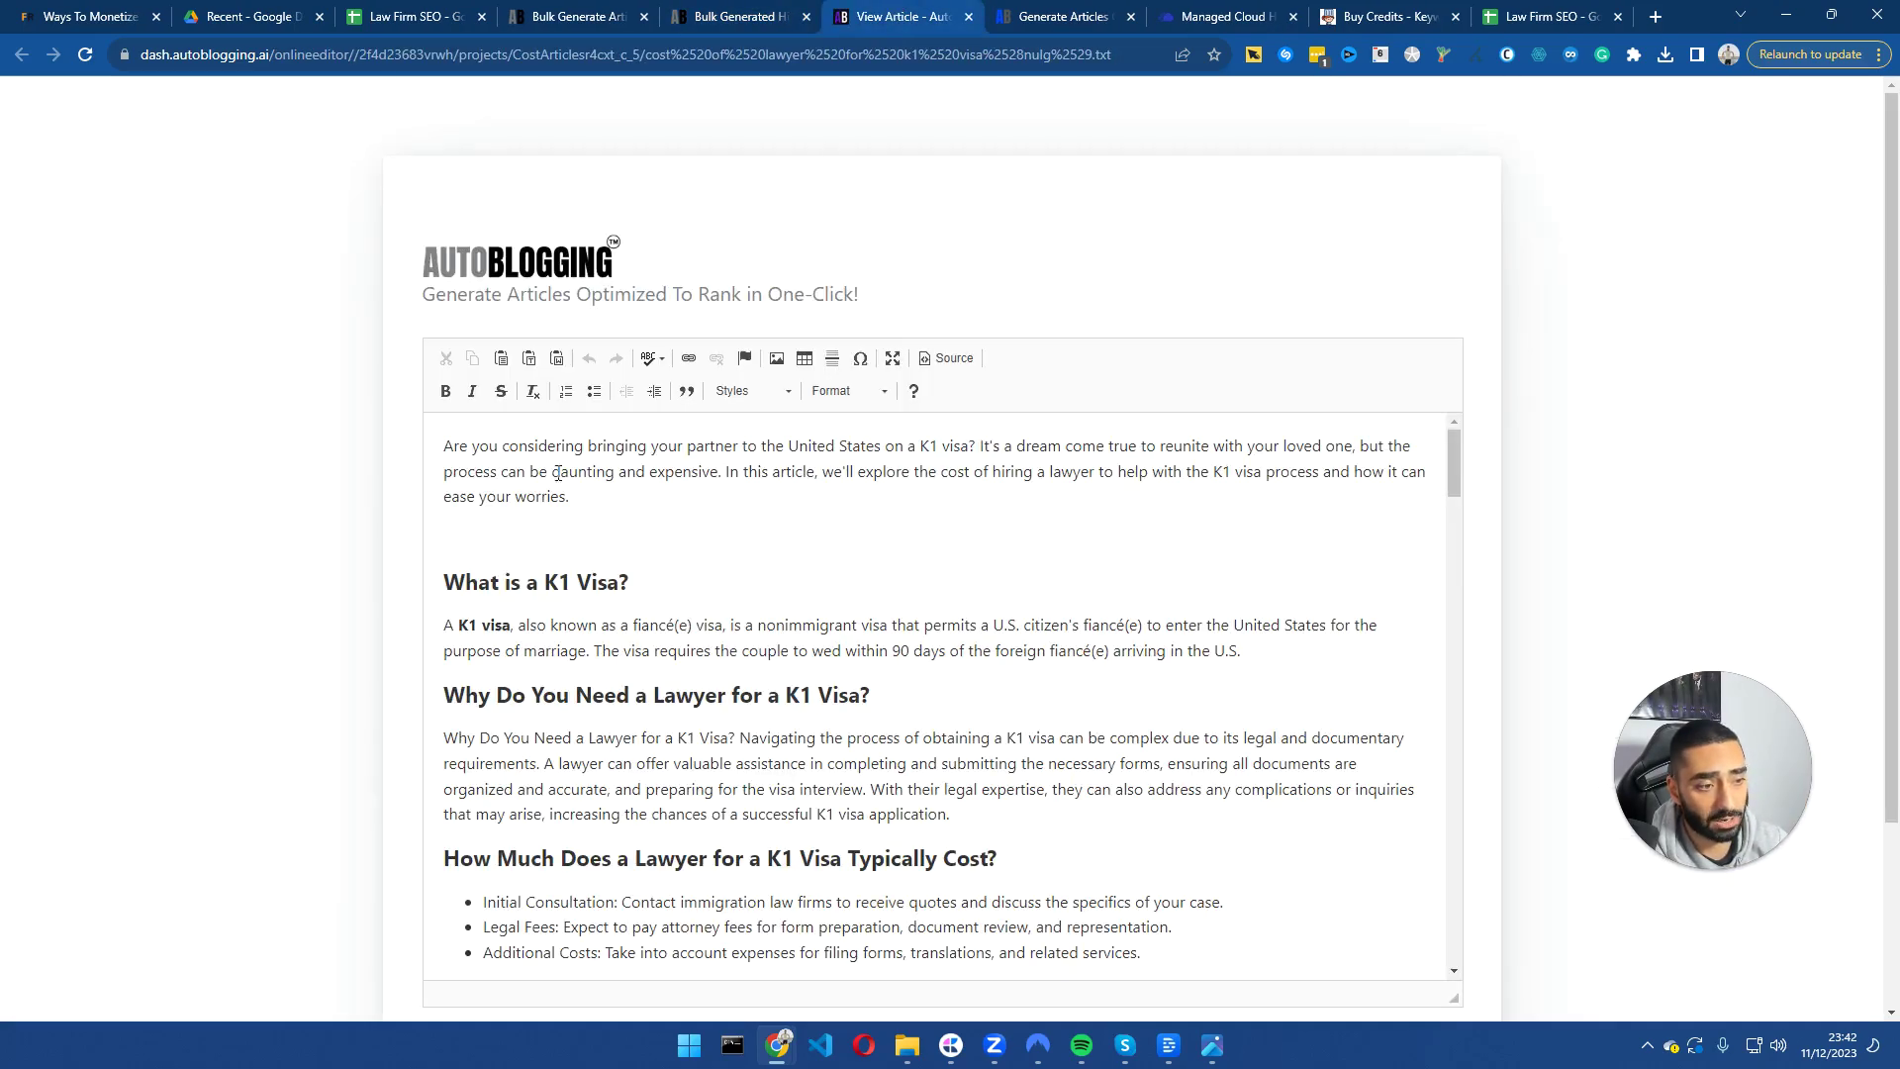
{"action": "key", "text": "ctrl+a"}
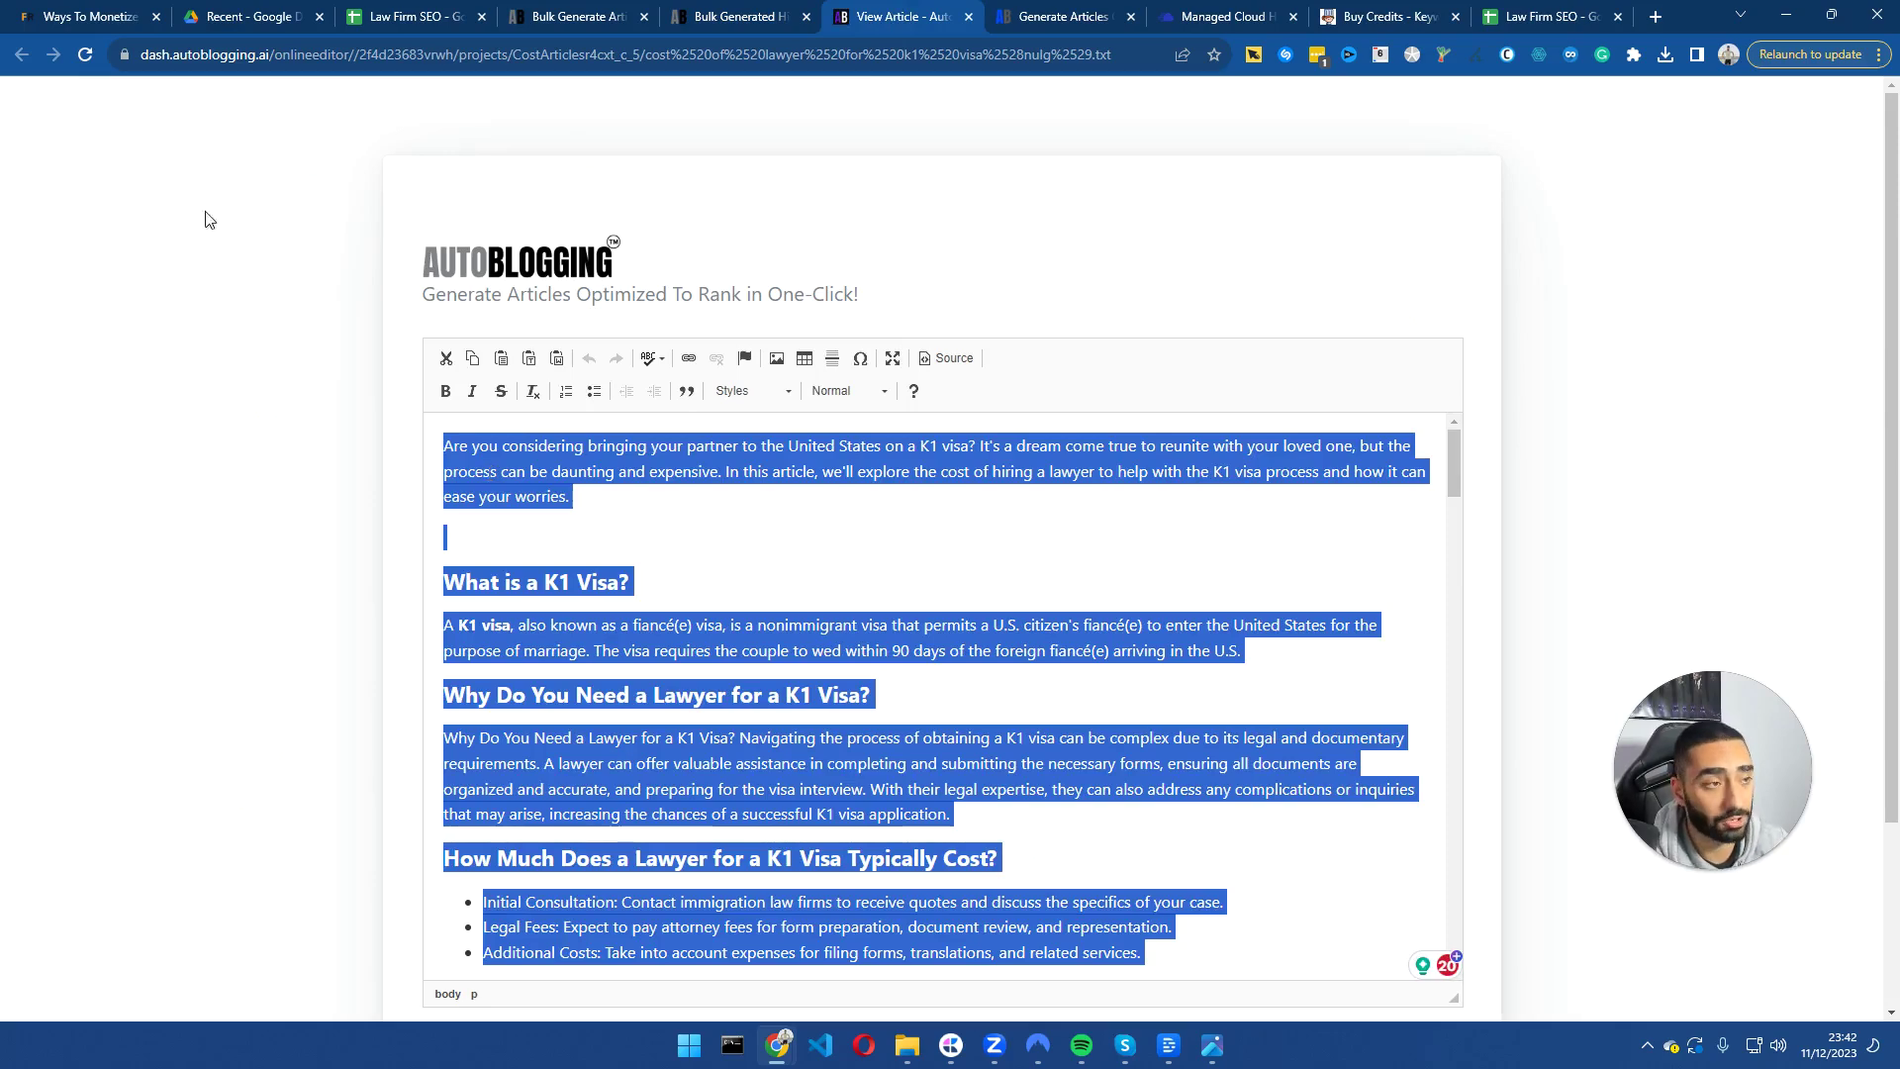
{"action": "left_click", "coordinate": [1058, 17]}
{"action": "left_click_drag", "start_coordinate": [286, 455], "coordinate": [396, 456]}
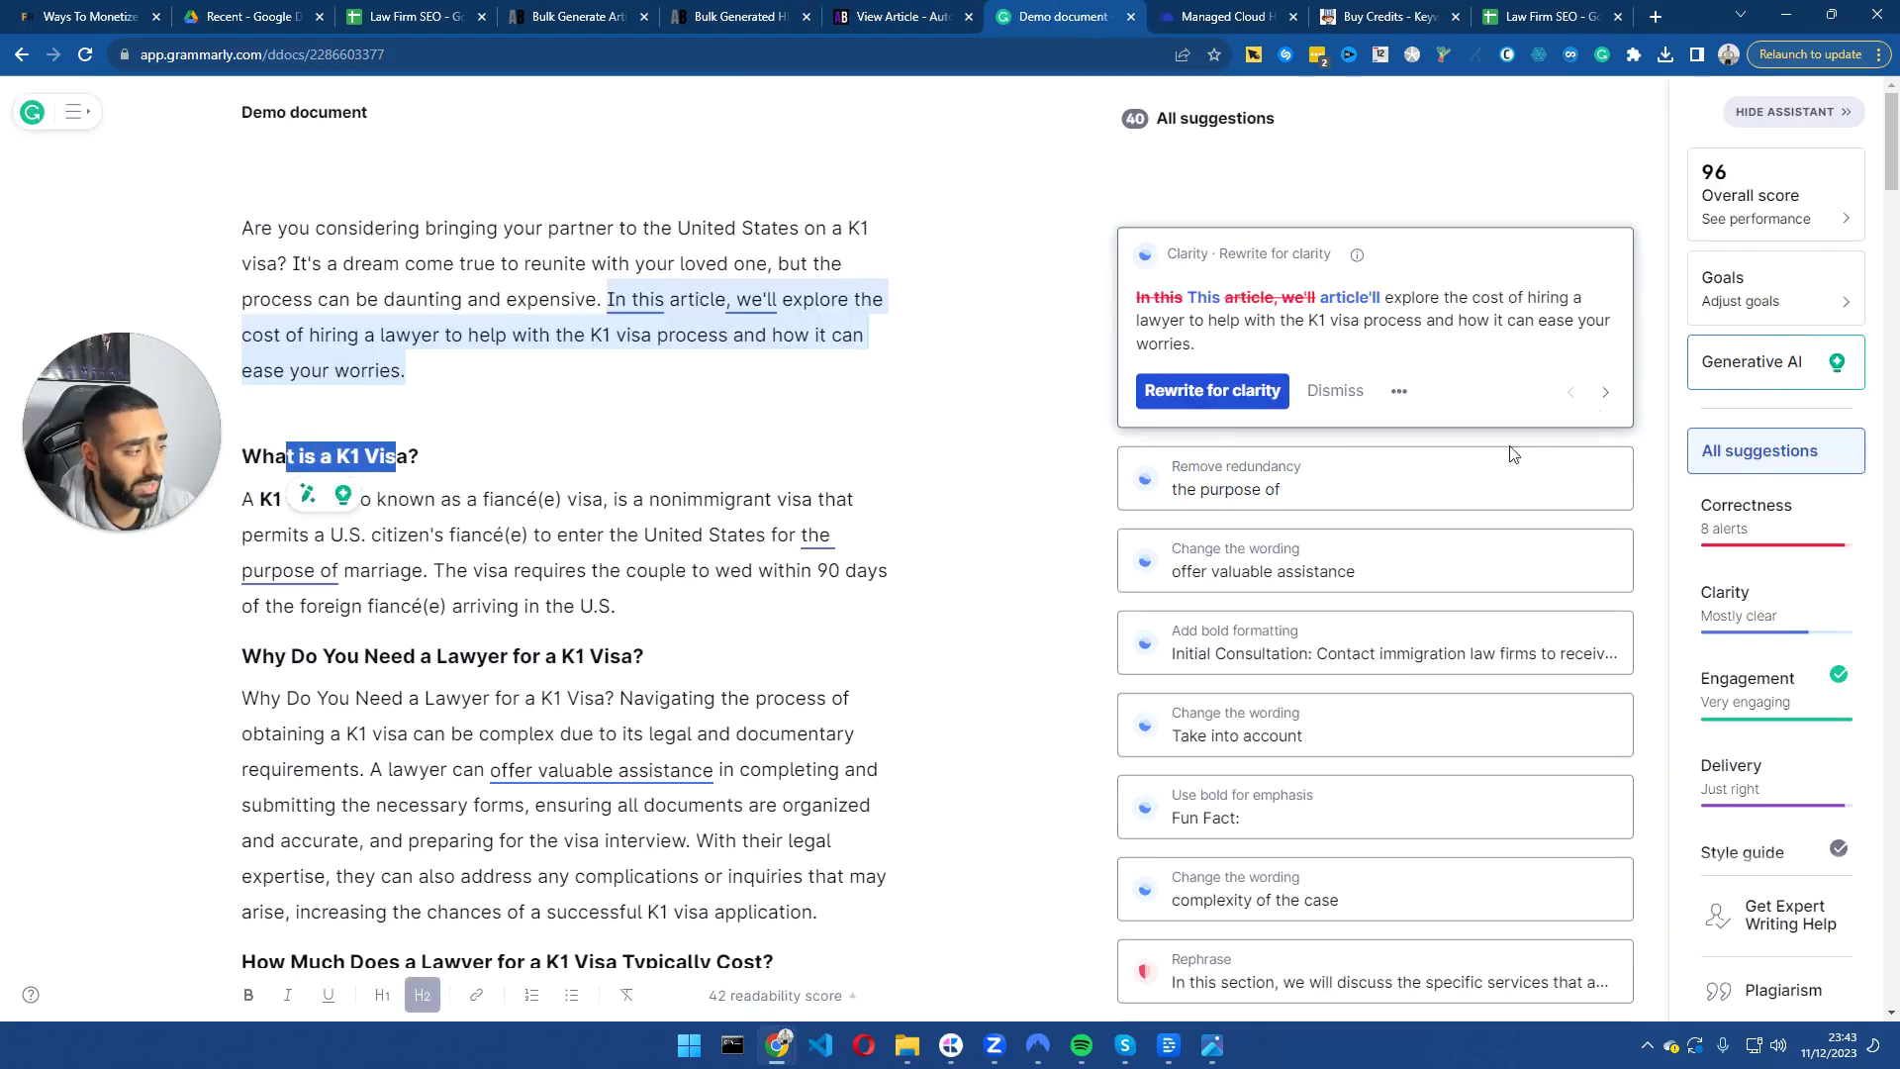
Accept the intro clarity rewrite, drop 'the purpose of', and change 'article'll' and 'also known as'.
{"action": "left_click", "coordinate": [1211, 391]}
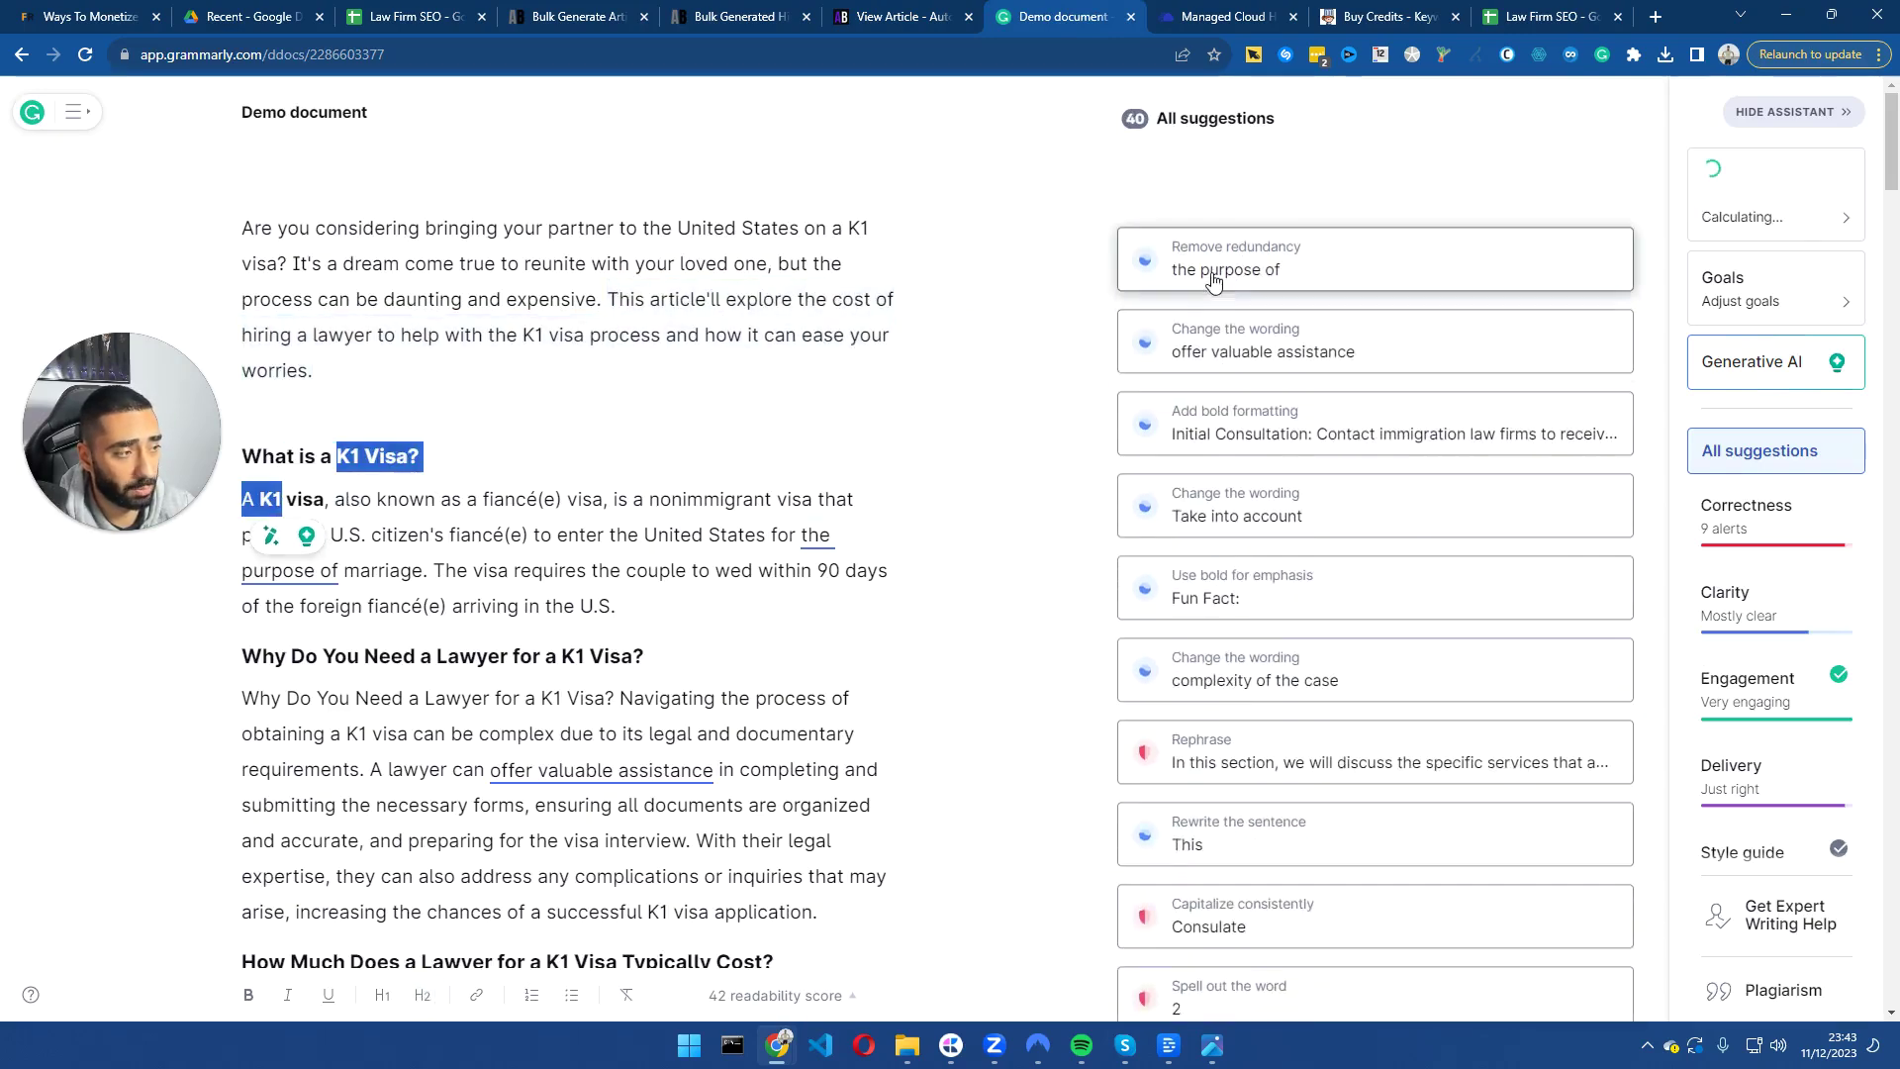
{"action": "left_click", "coordinate": [1213, 282]}
{"action": "left_click", "coordinate": [1167, 428]}
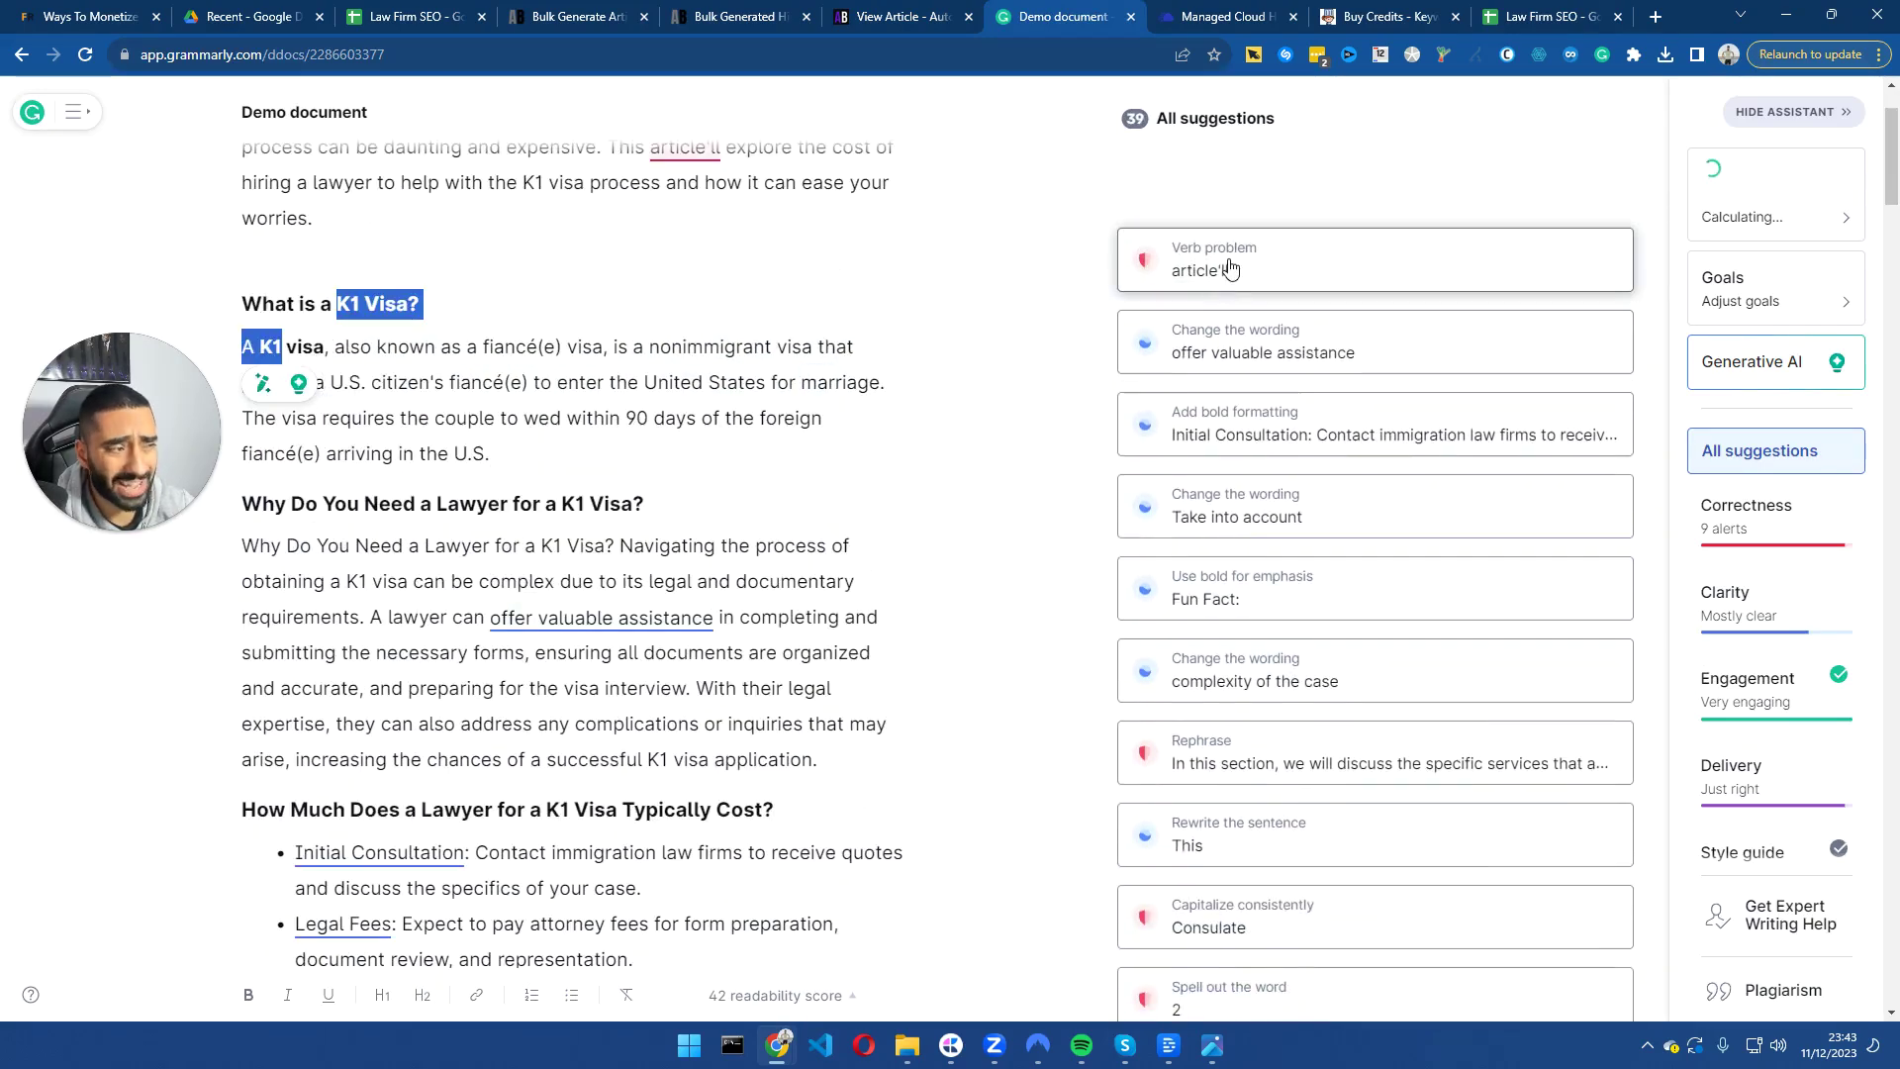
{"action": "left_click", "coordinate": [1227, 269]}
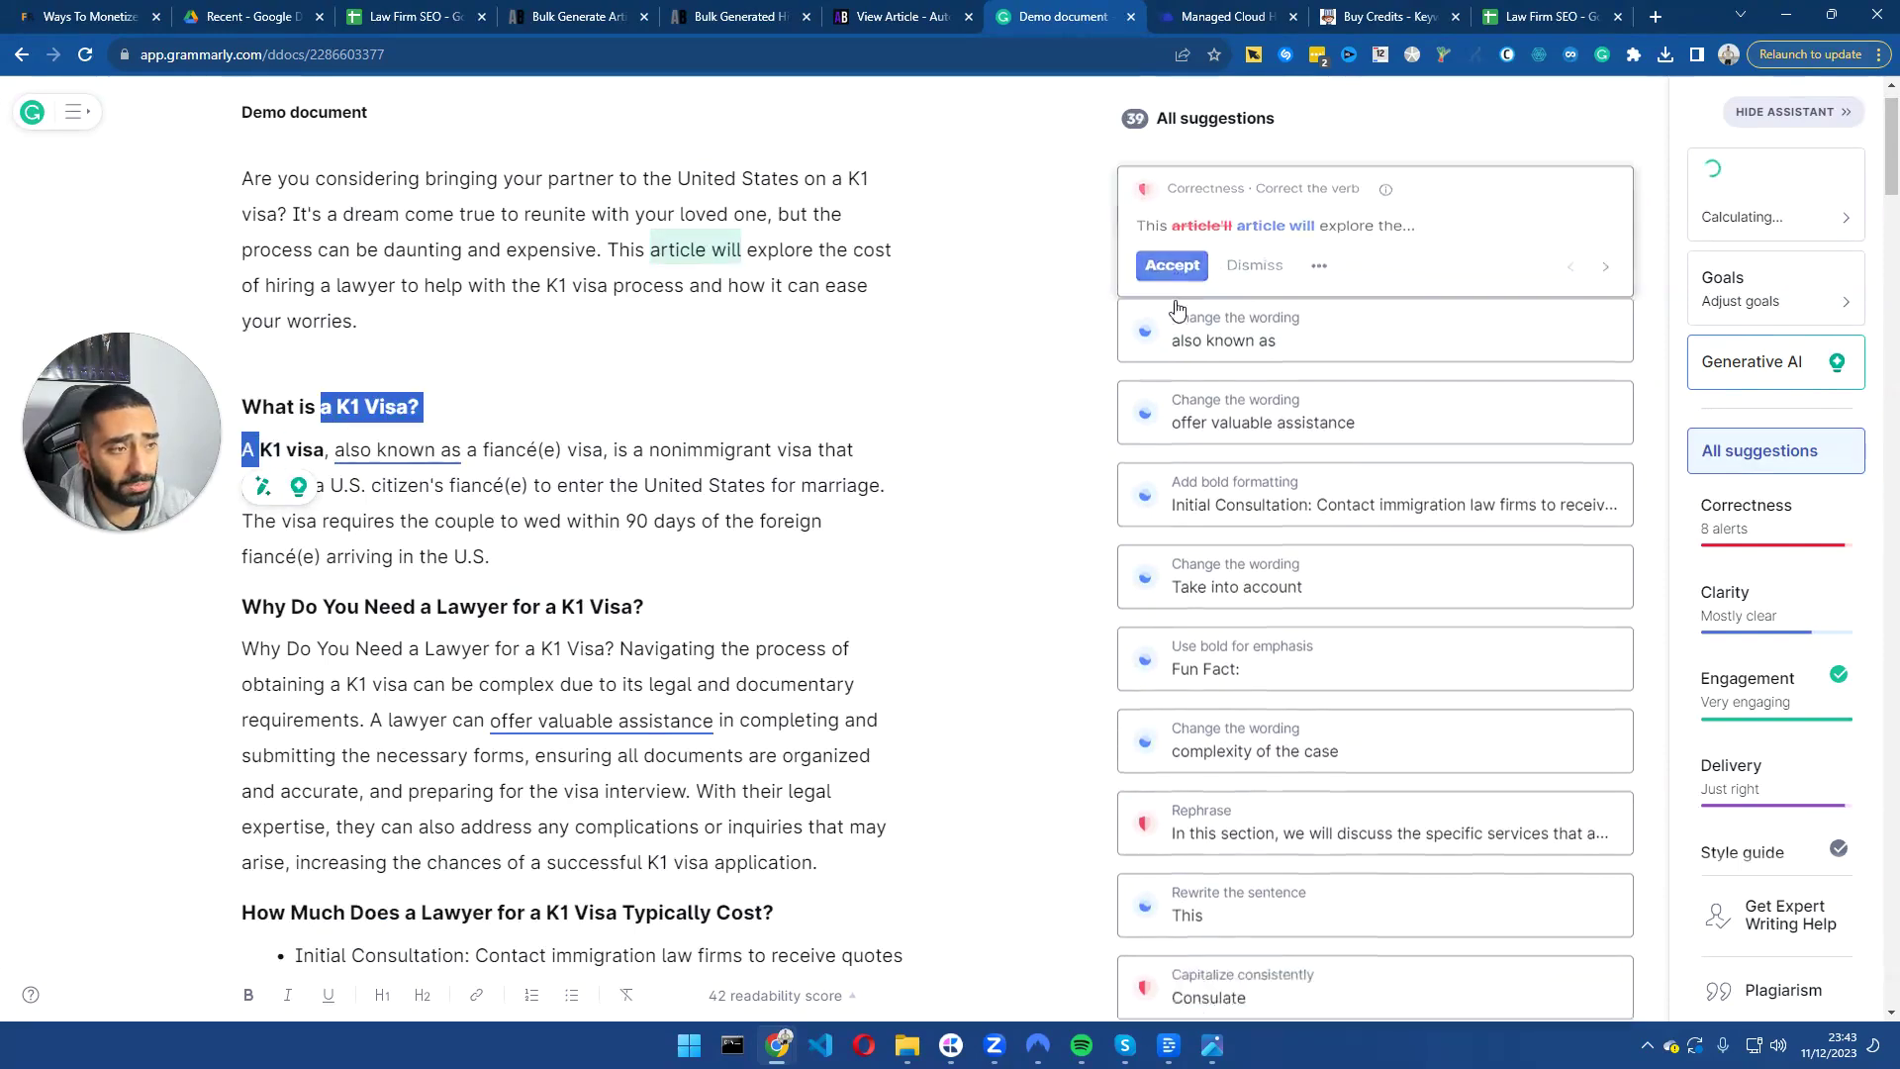
{"action": "left_click", "coordinate": [1212, 237]}
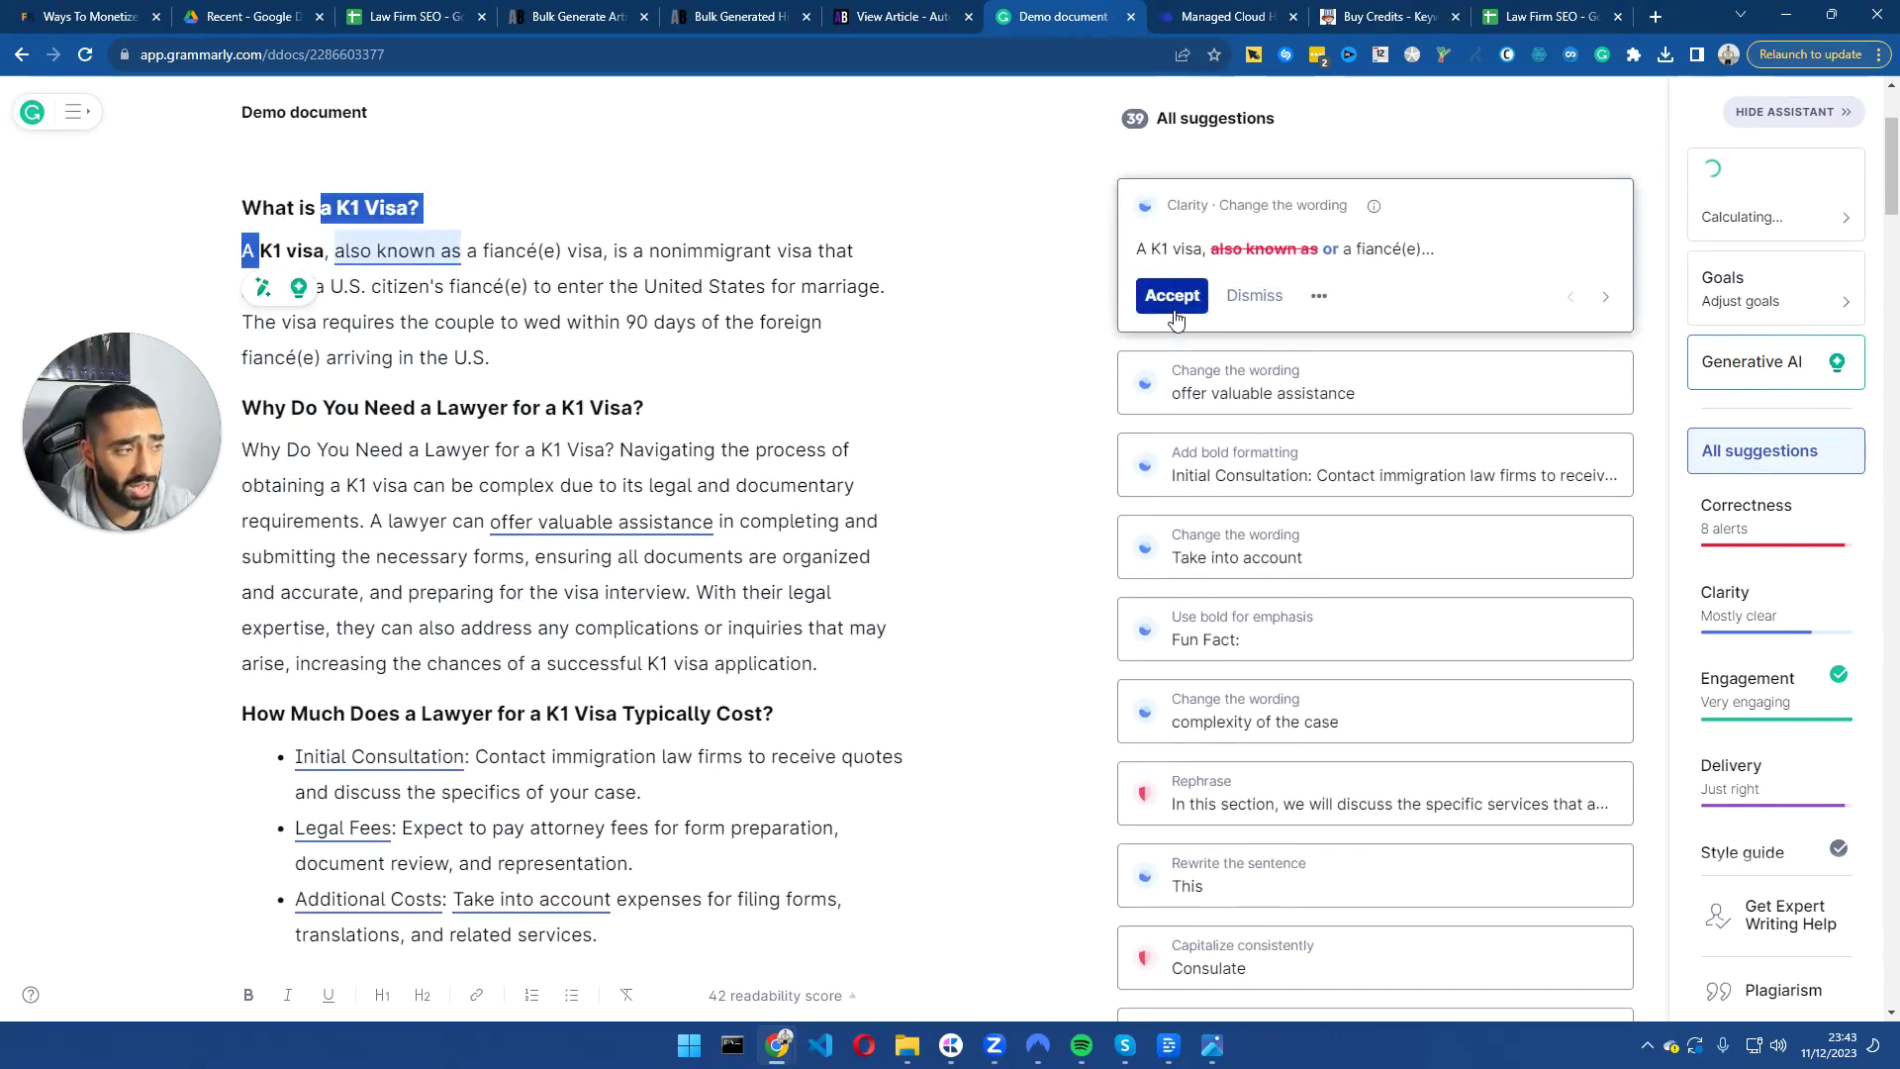
{"action": "left_click", "coordinate": [1175, 312]}
Change 'offer valuable assistance' to 'assist', bold the cost list labels, use 'Consider'.
{"action": "left_click", "coordinate": [1215, 238]}
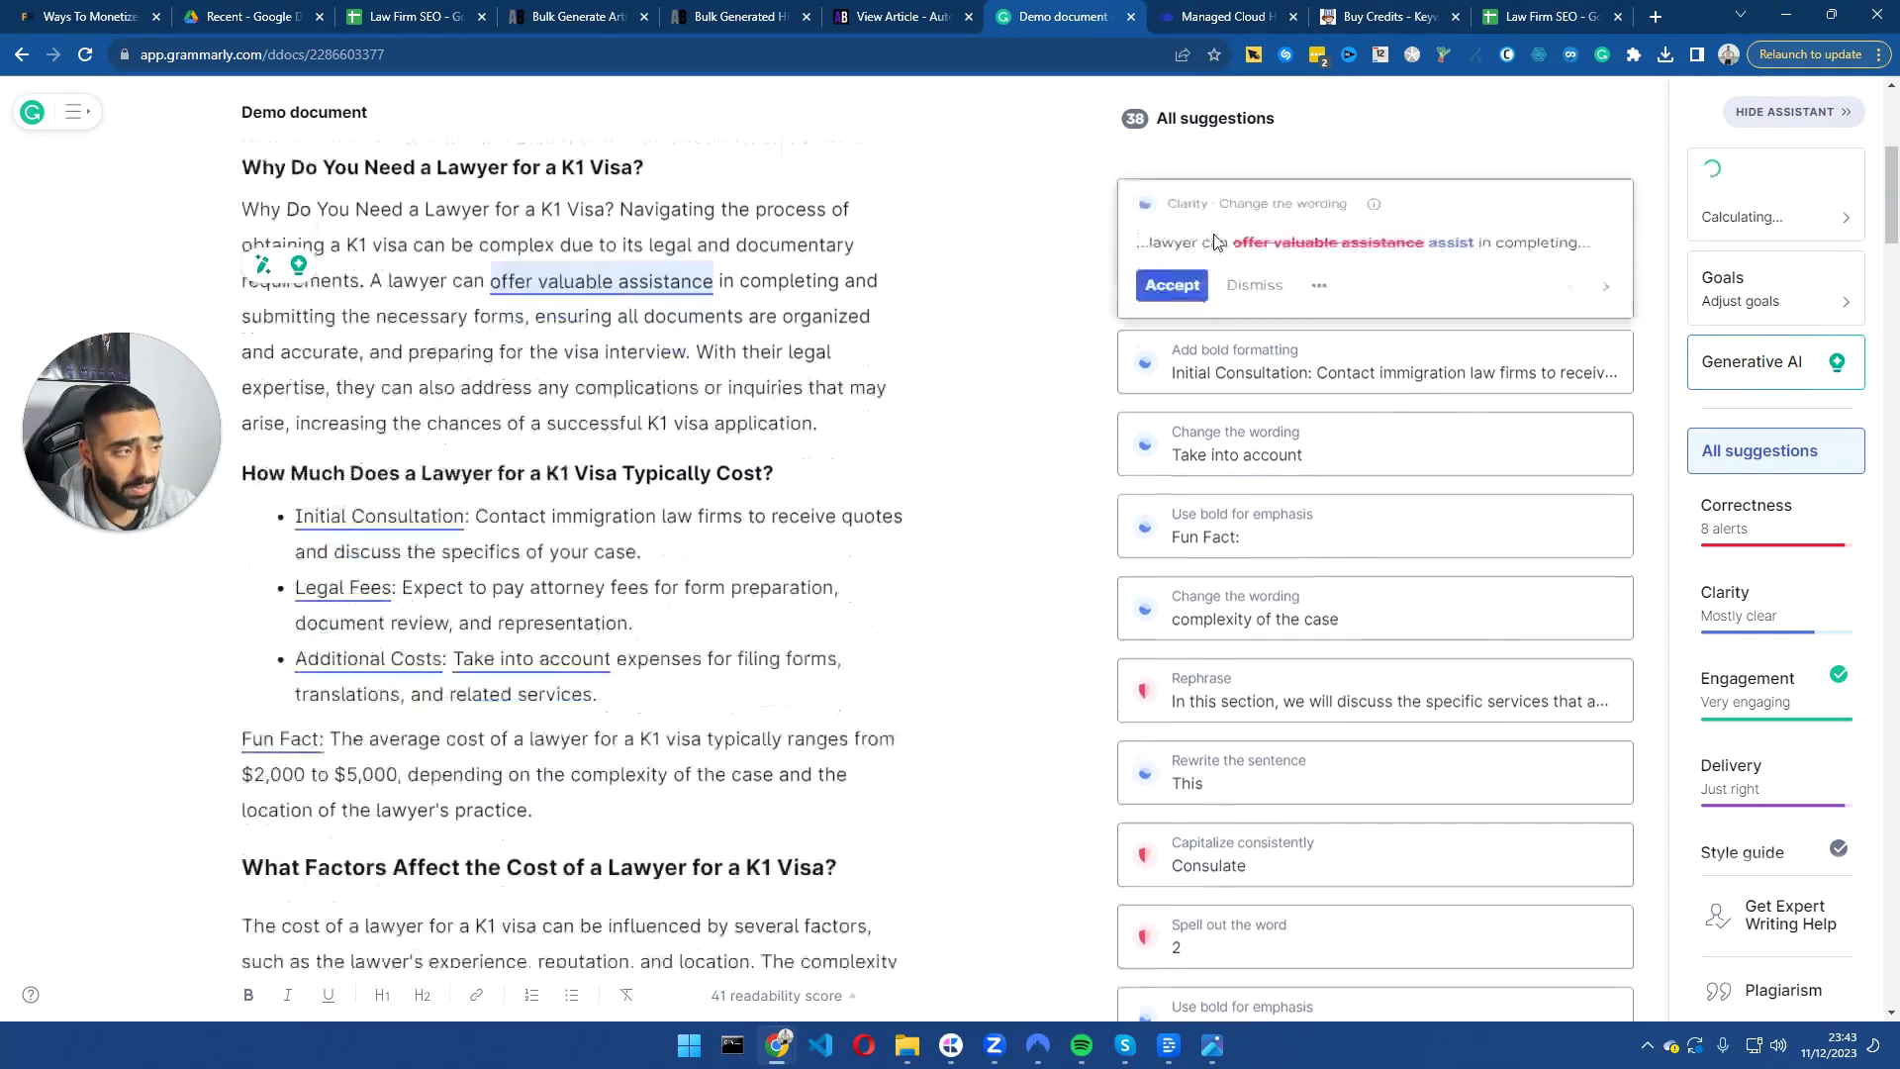
{"action": "left_click", "coordinate": [1171, 285]}
{"action": "left_click", "coordinate": [1187, 223]}
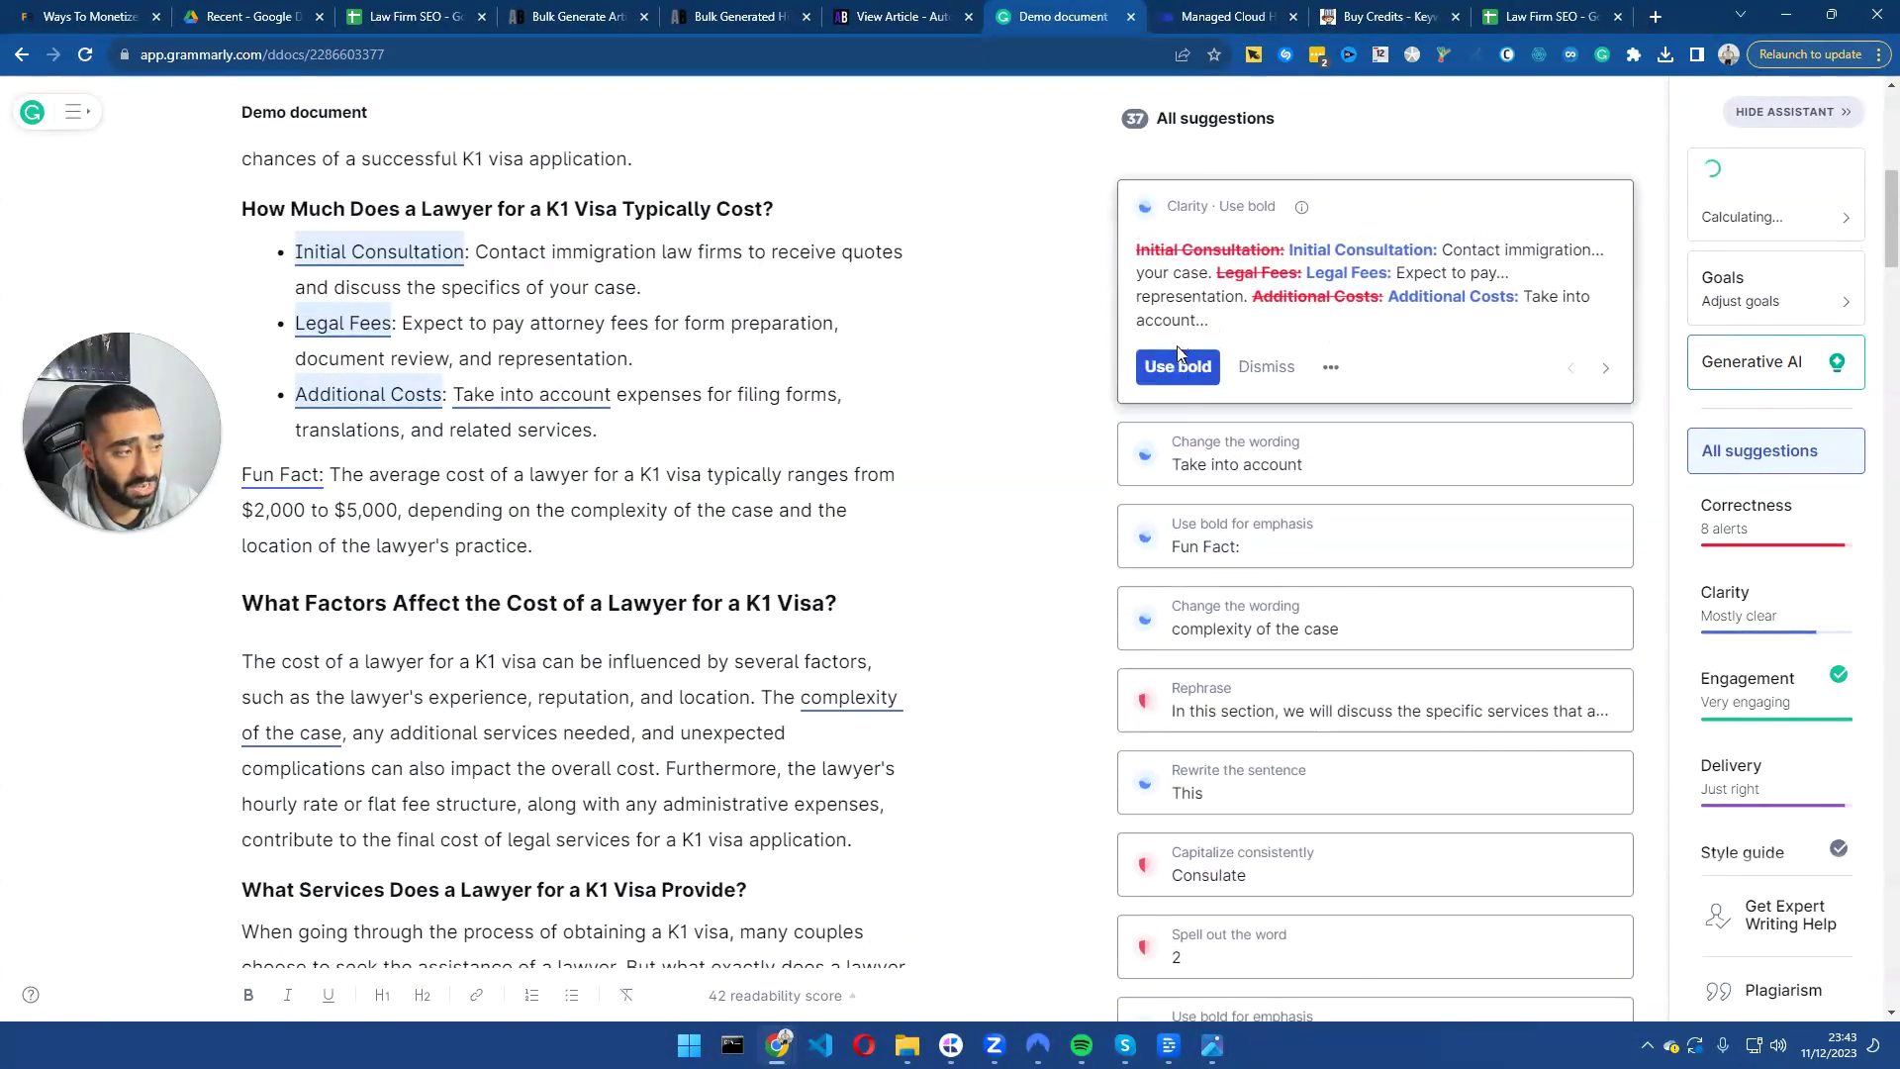
{"action": "left_click", "coordinate": [1178, 364]}
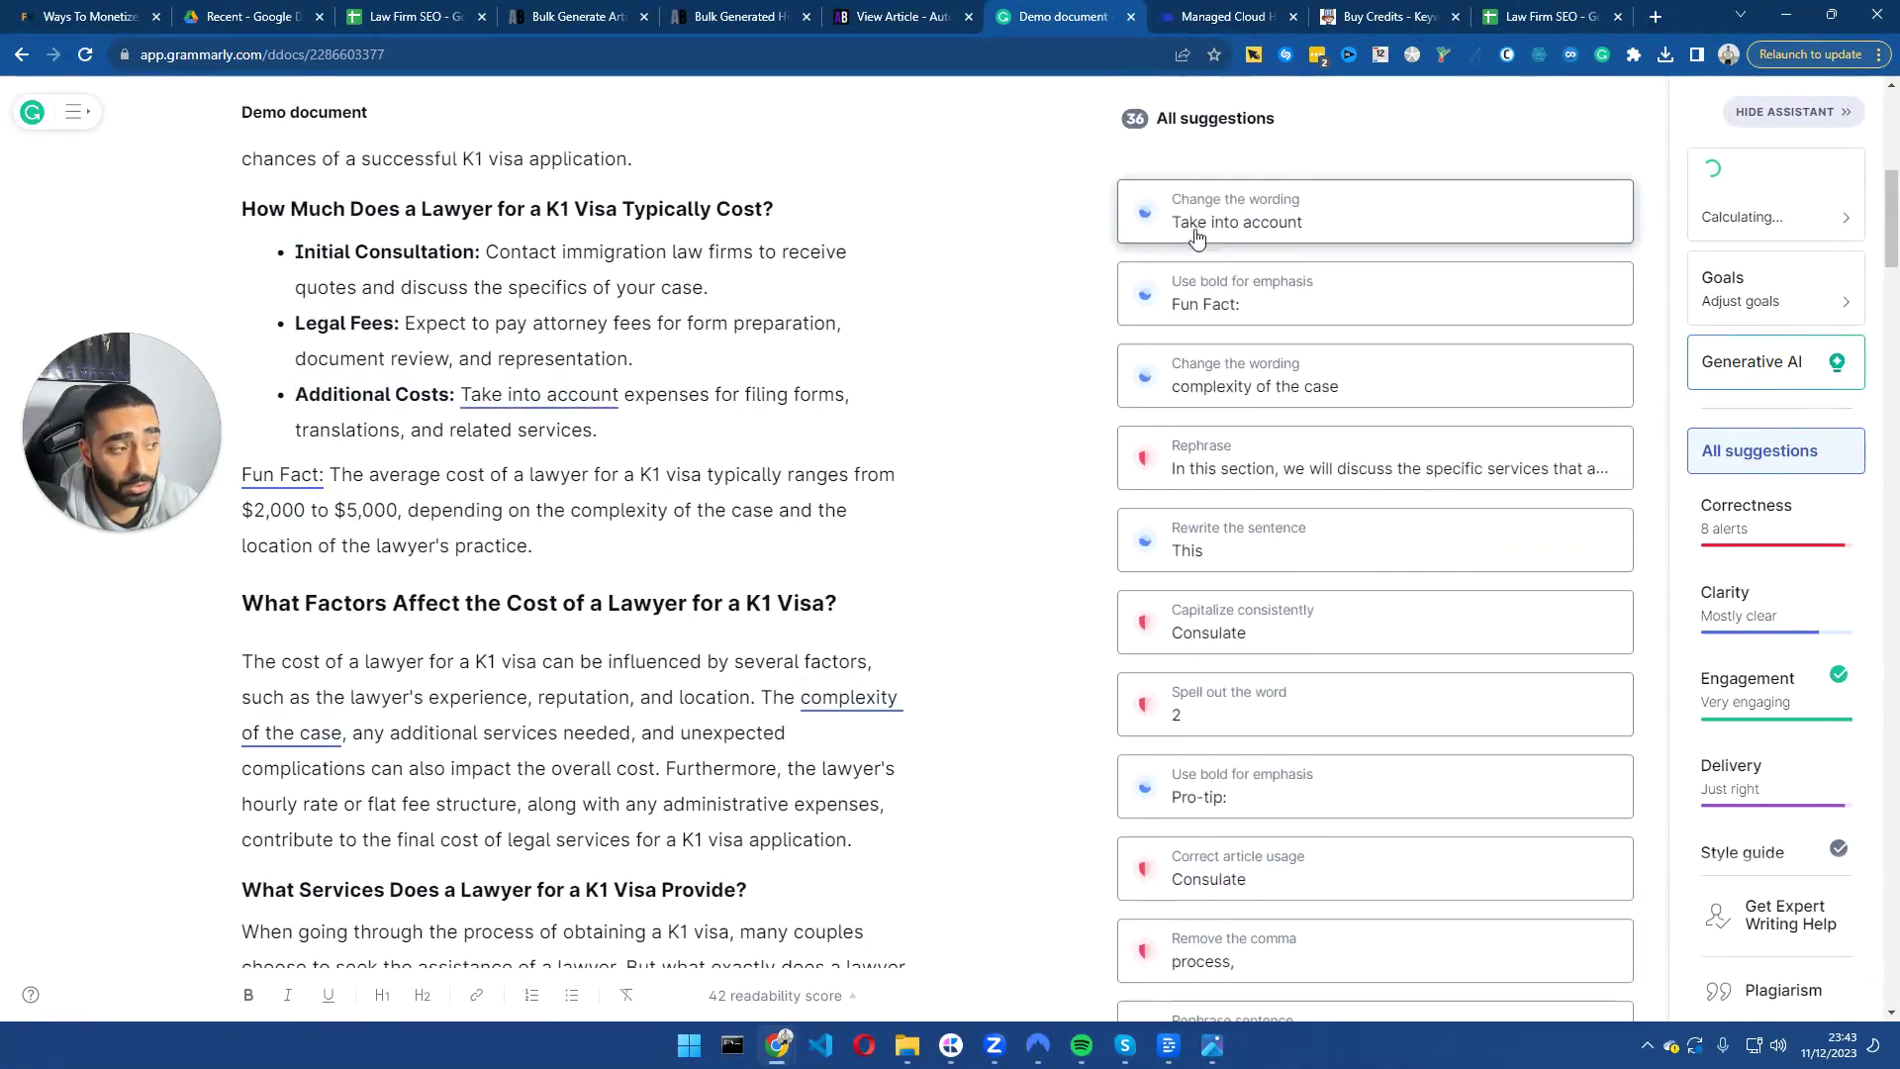
{"action": "left_click", "coordinate": [1195, 236]}
{"action": "left_click", "coordinate": [1167, 288]}
Bold Fun Fact, change to 'case's complexity', and rephrase the In this section sentence.
{"action": "left_click", "coordinate": [1197, 232]}
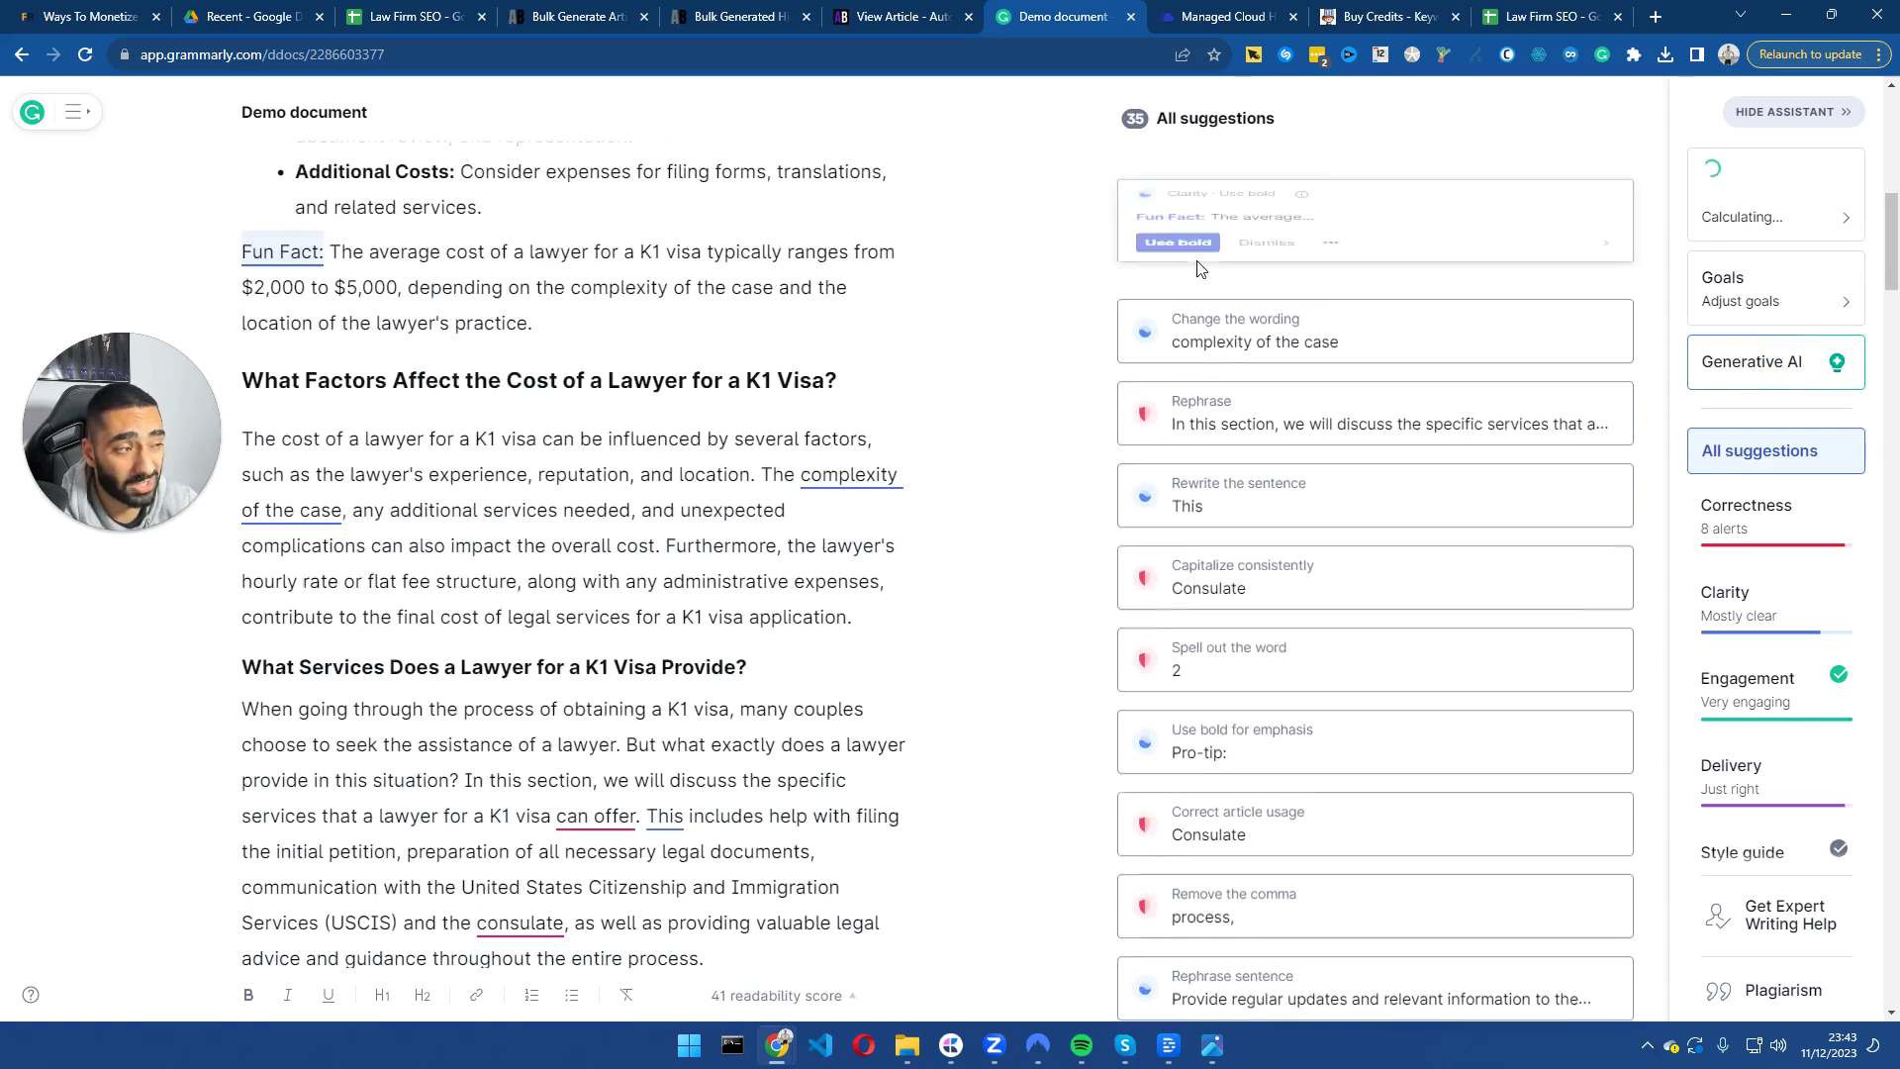
{"action": "left_click", "coordinate": [1176, 289]}
{"action": "left_click", "coordinate": [1195, 229]}
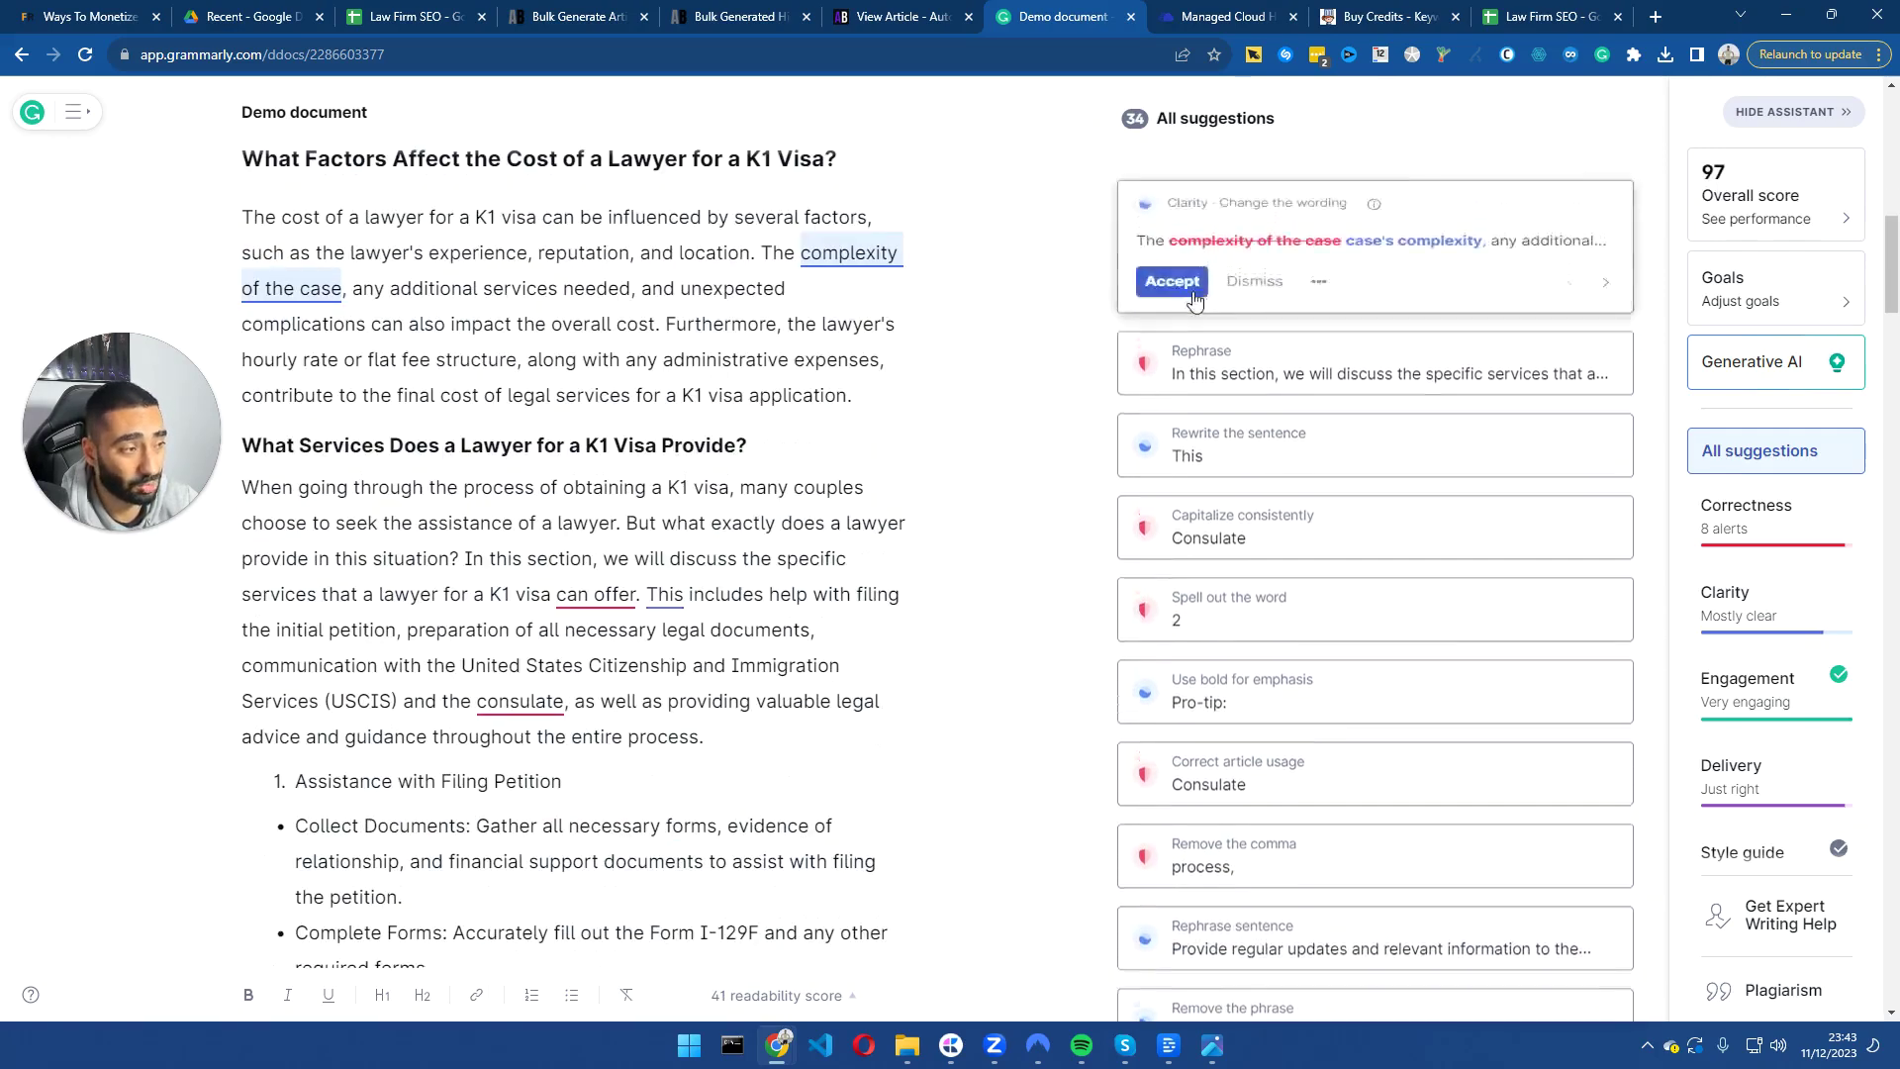
{"action": "left_click", "coordinate": [1172, 282]}
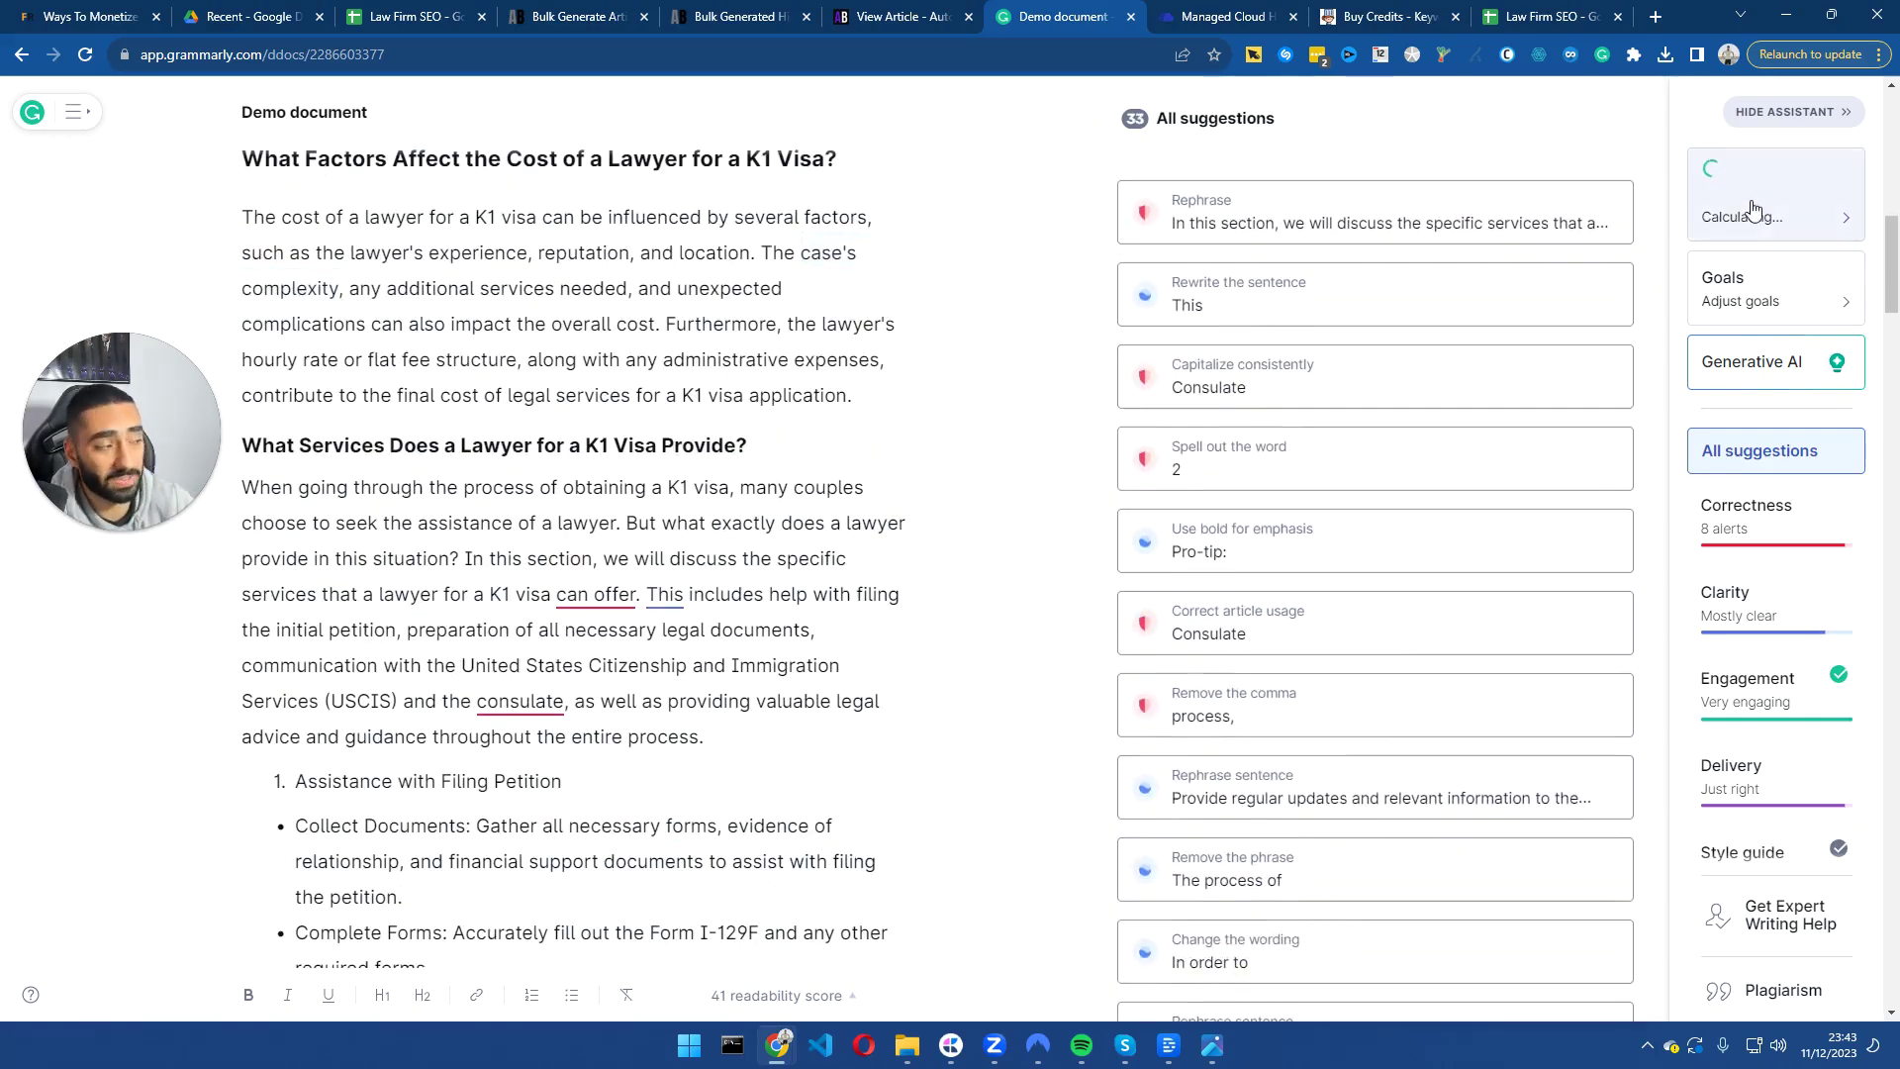
{"action": "left_click", "coordinate": [1198, 222]}
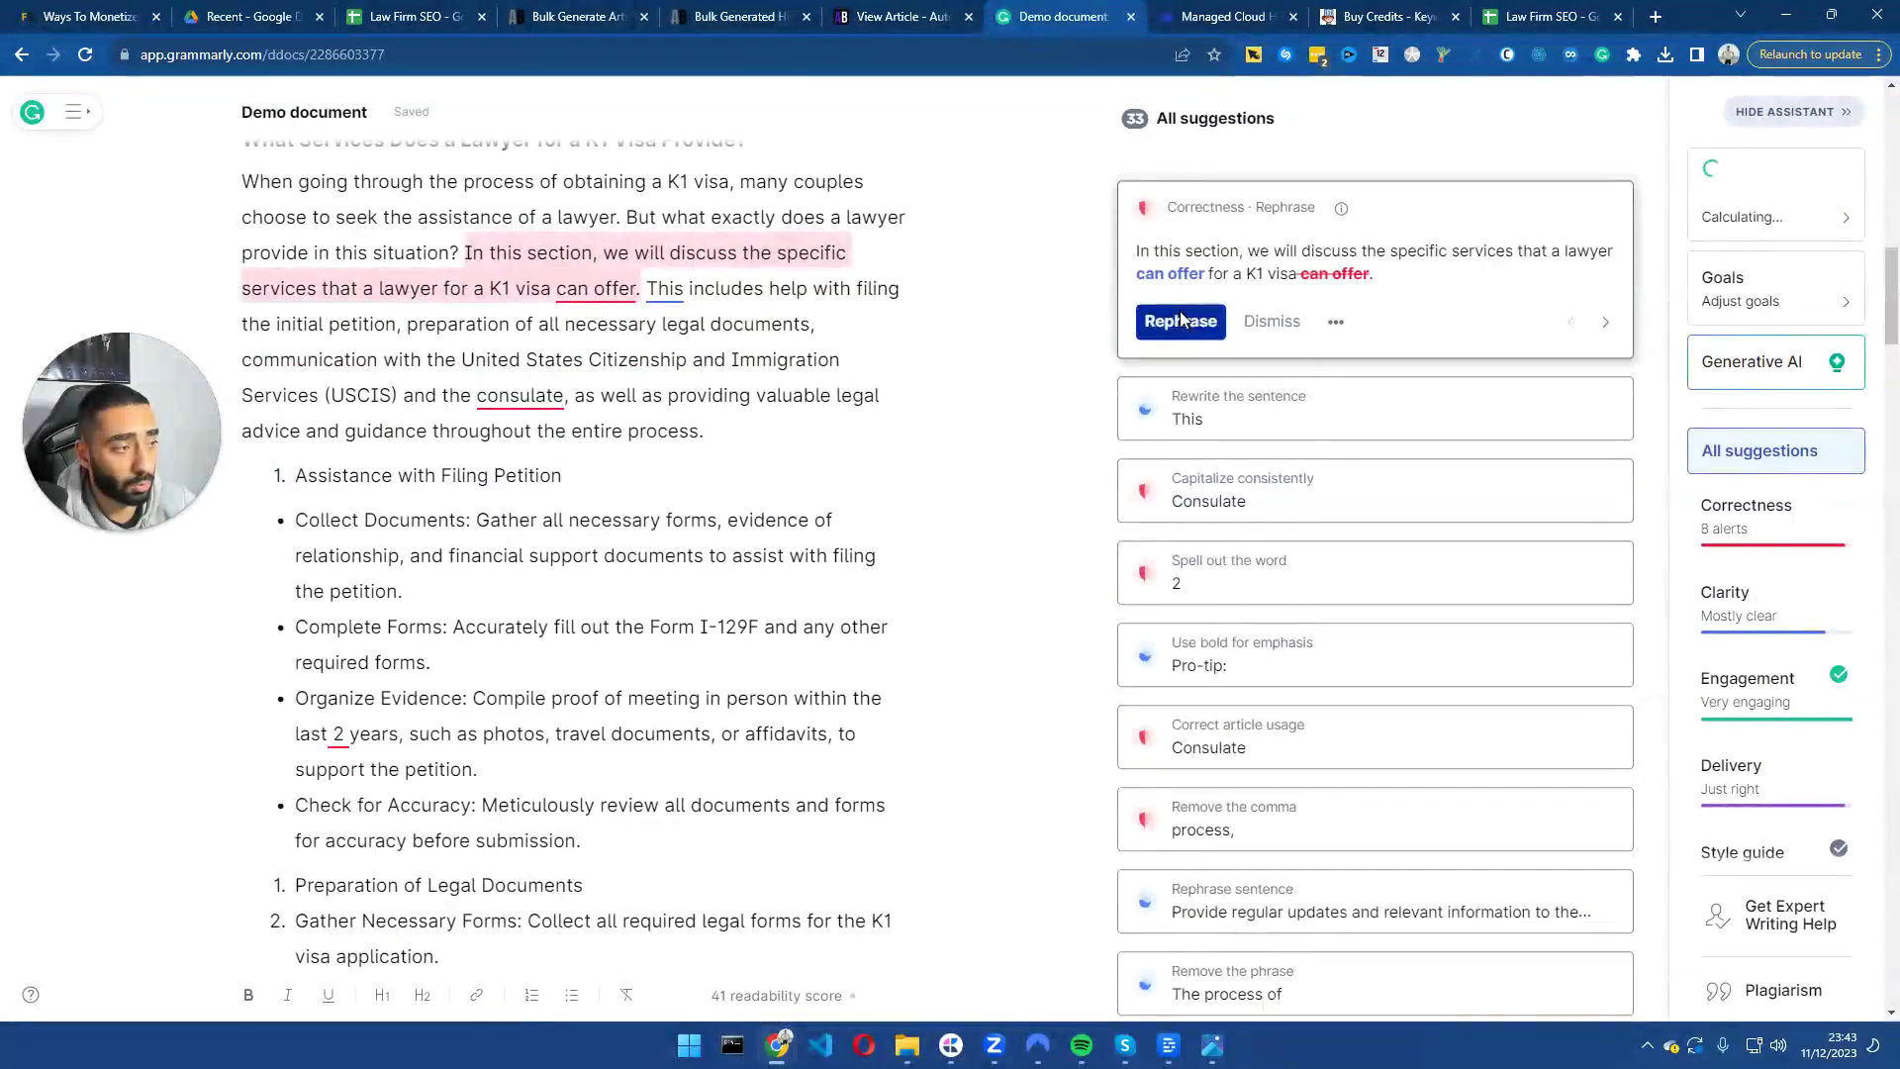
{"action": "left_click", "coordinate": [1180, 319]}
Rewrite the sentence as 'This section will discuss' and dismiss the unclear 'This' suggestion.
{"action": "left_click", "coordinate": [1216, 222]}
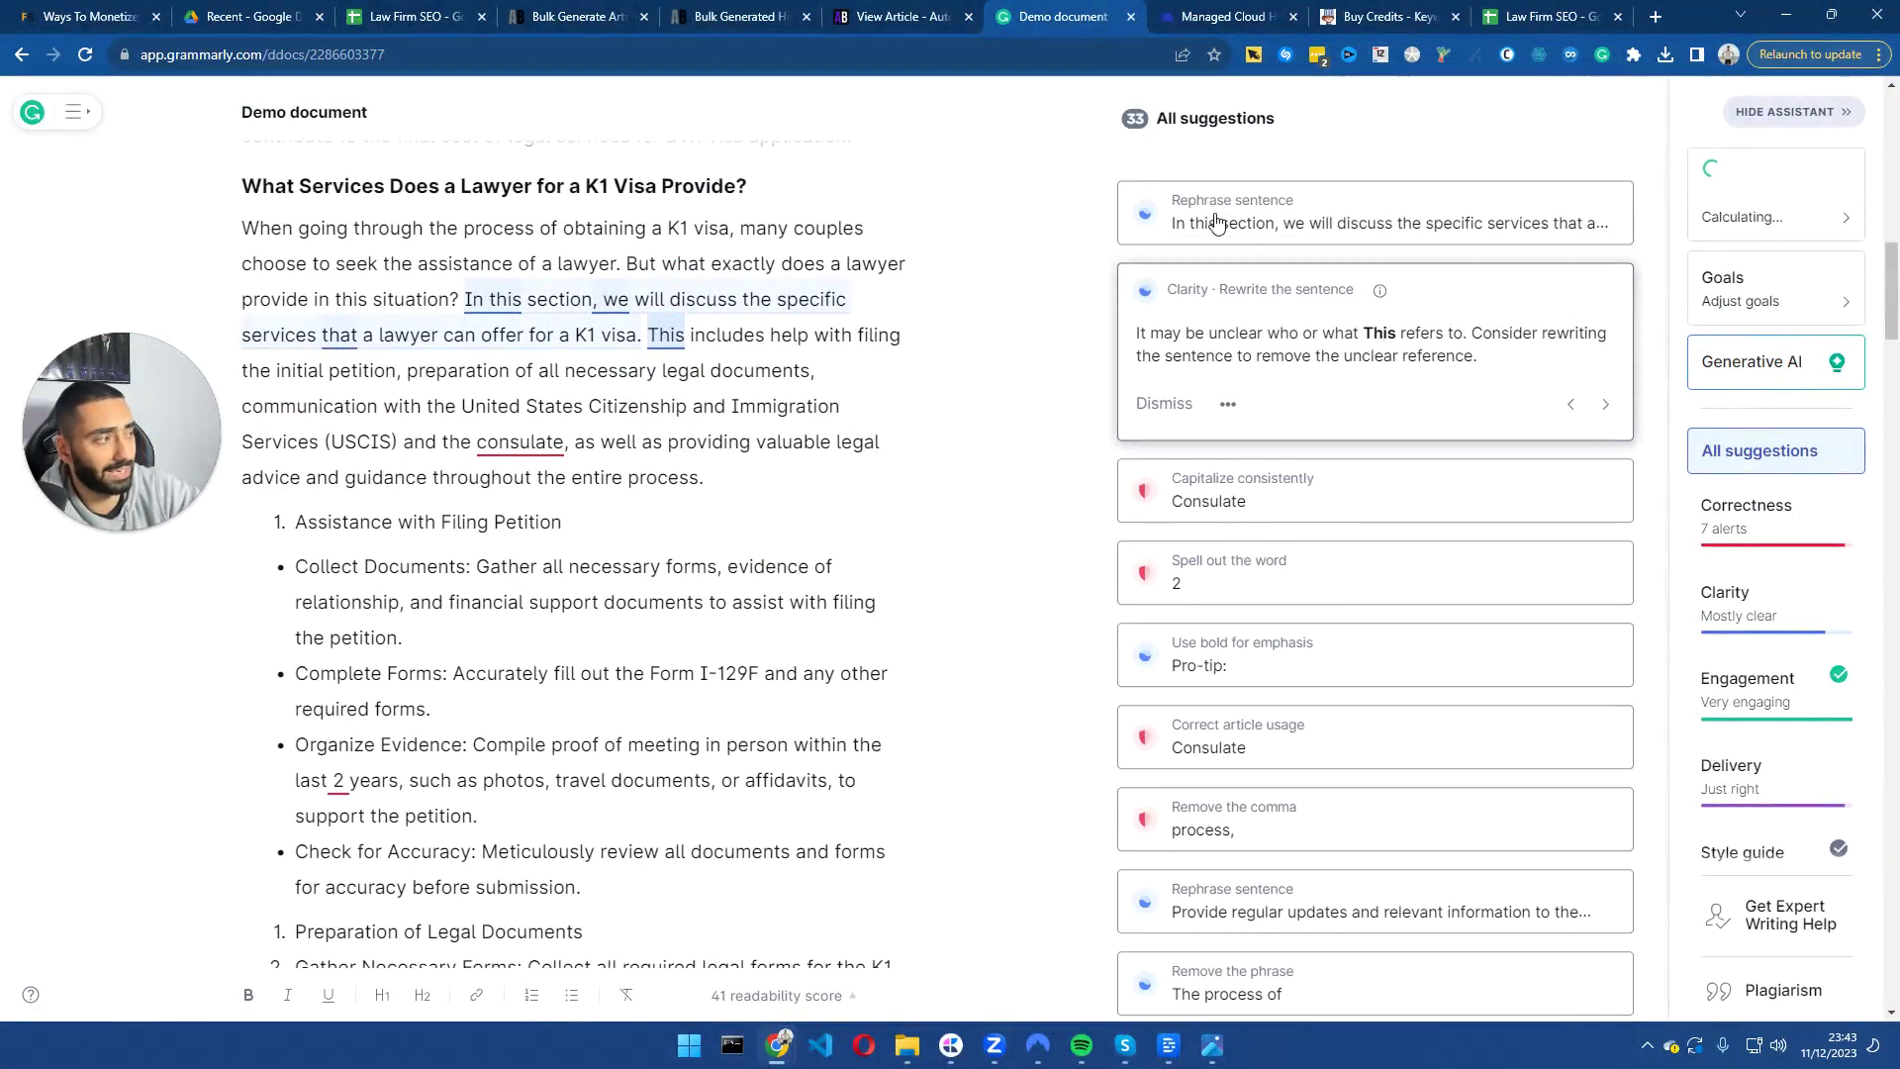
{"action": "left_click", "coordinate": [1232, 222]}
{"action": "left_click", "coordinate": [1202, 317]}
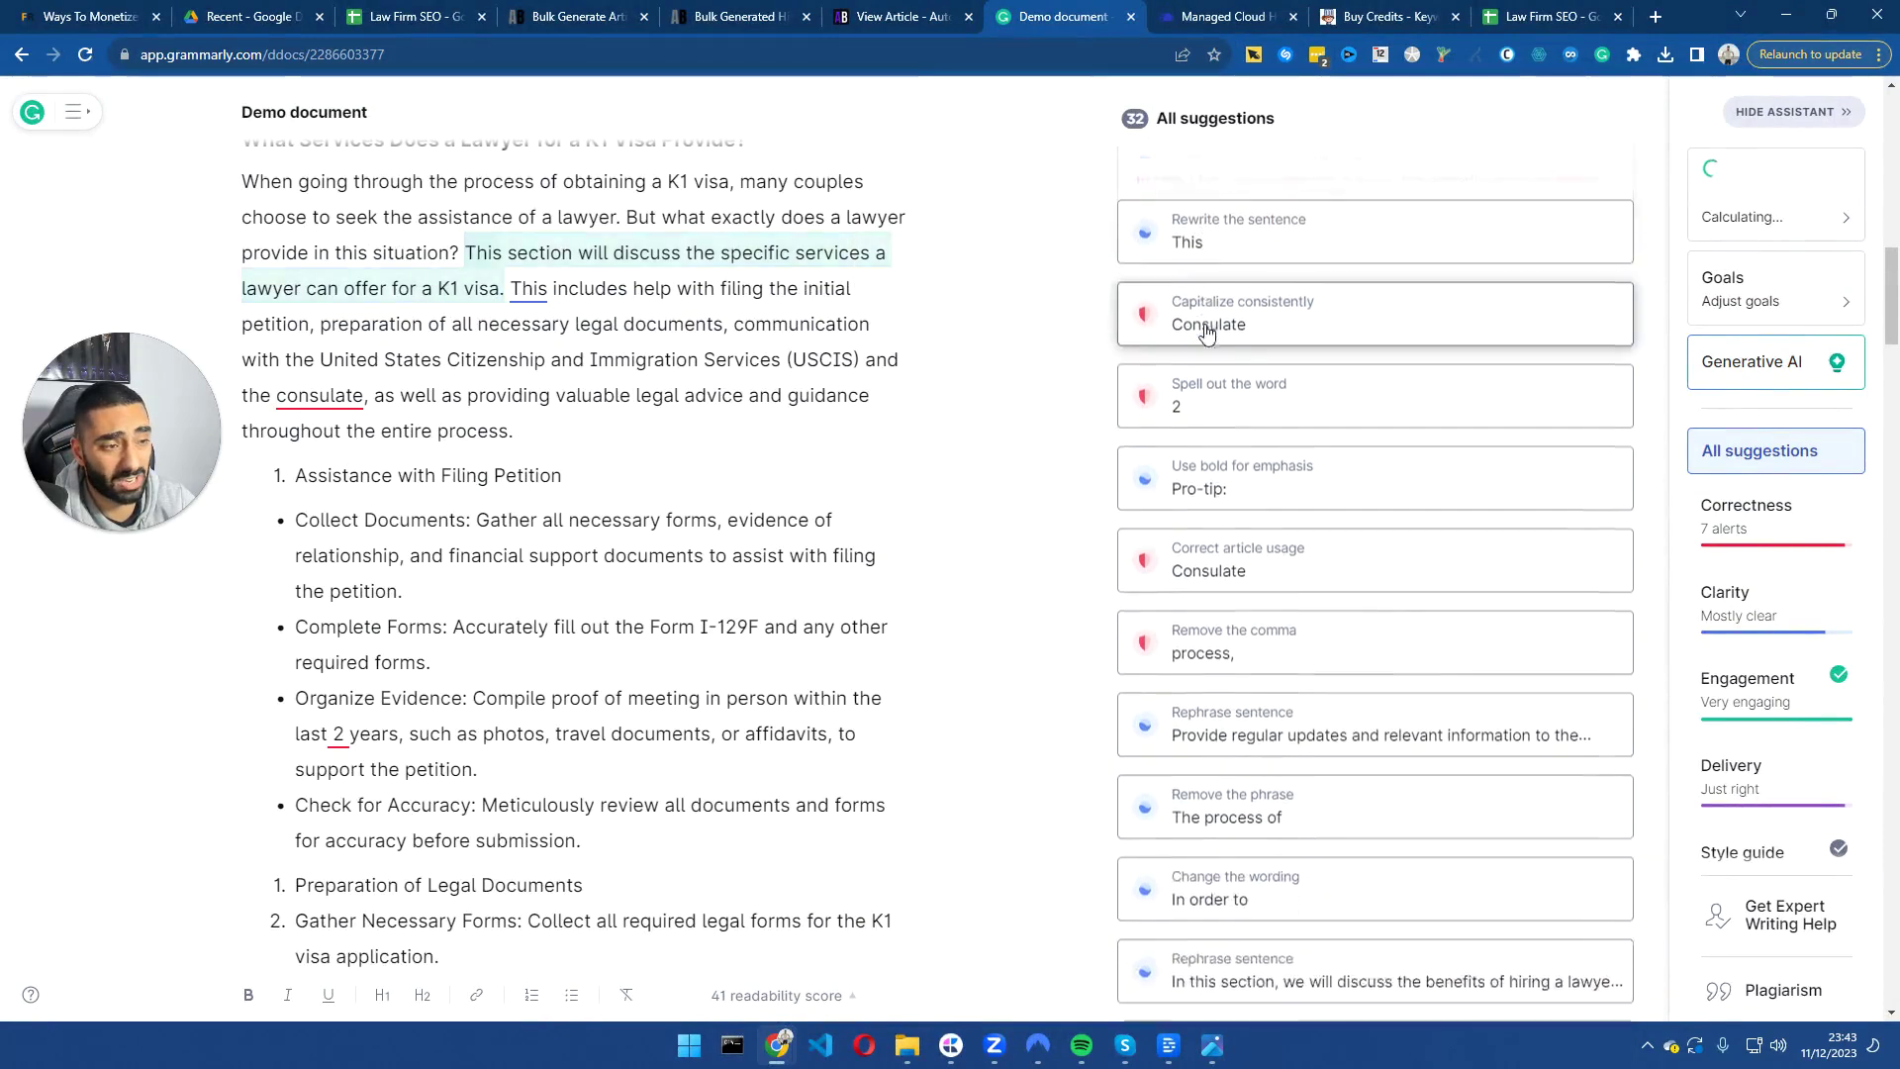
{"action": "left_click", "coordinate": [1163, 321]}
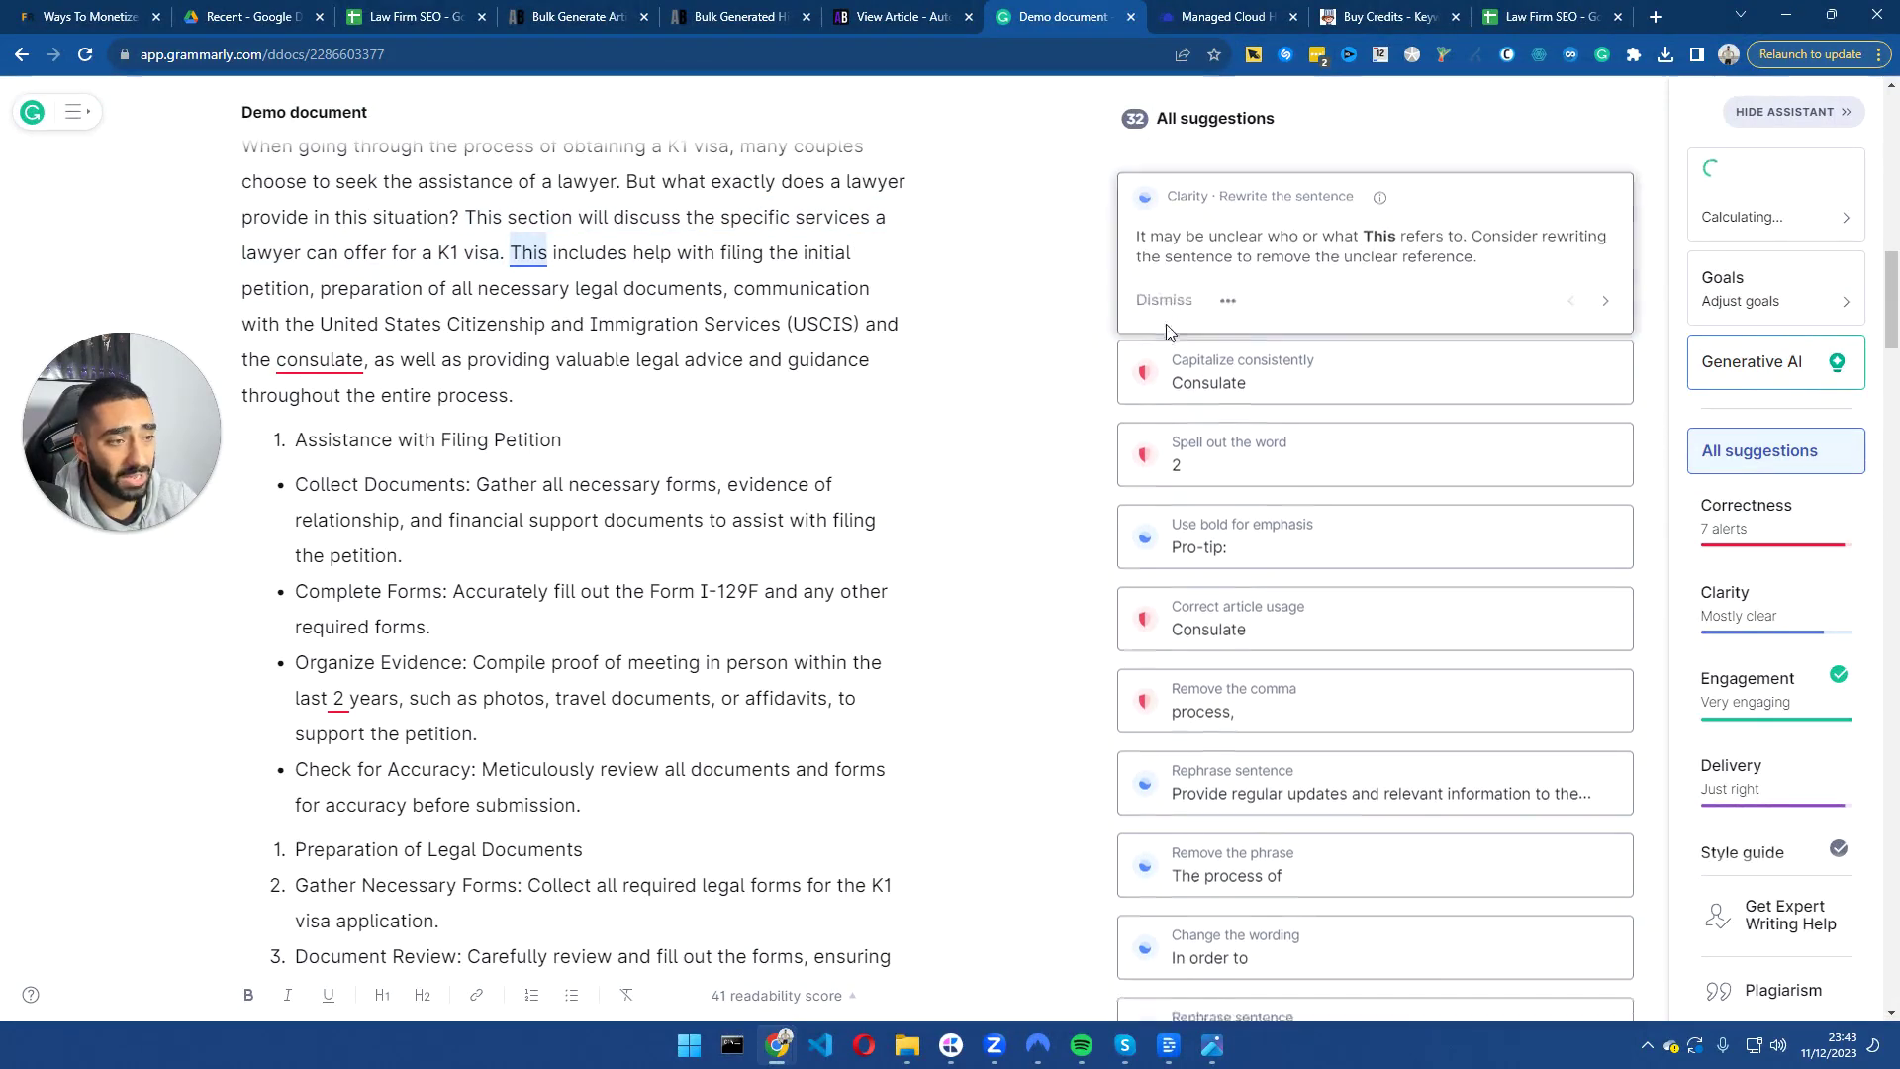
Capitalise Consulate, spell out 'two', bold Pro-tip, and clear the remaining suggestions.
{"action": "left_click", "coordinate": [1182, 381]}
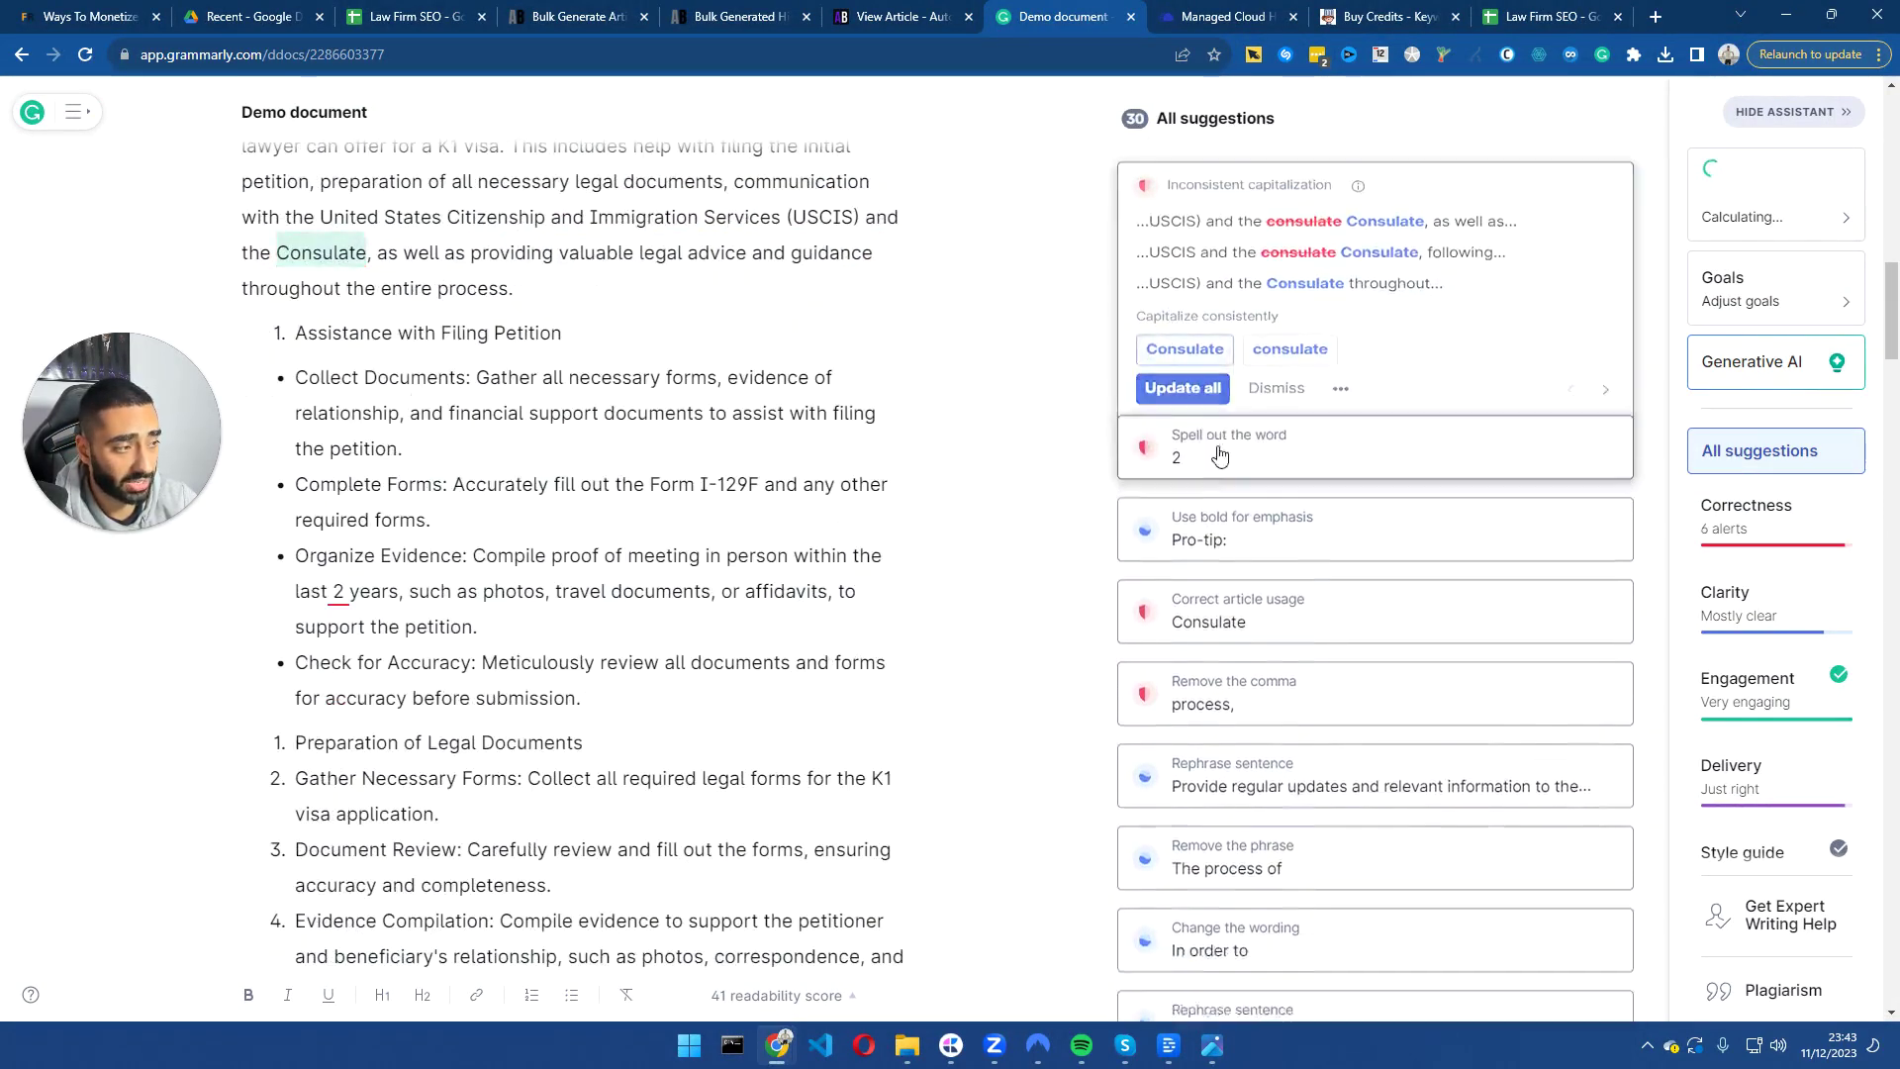
{"action": "left_click", "coordinate": [1172, 326]}
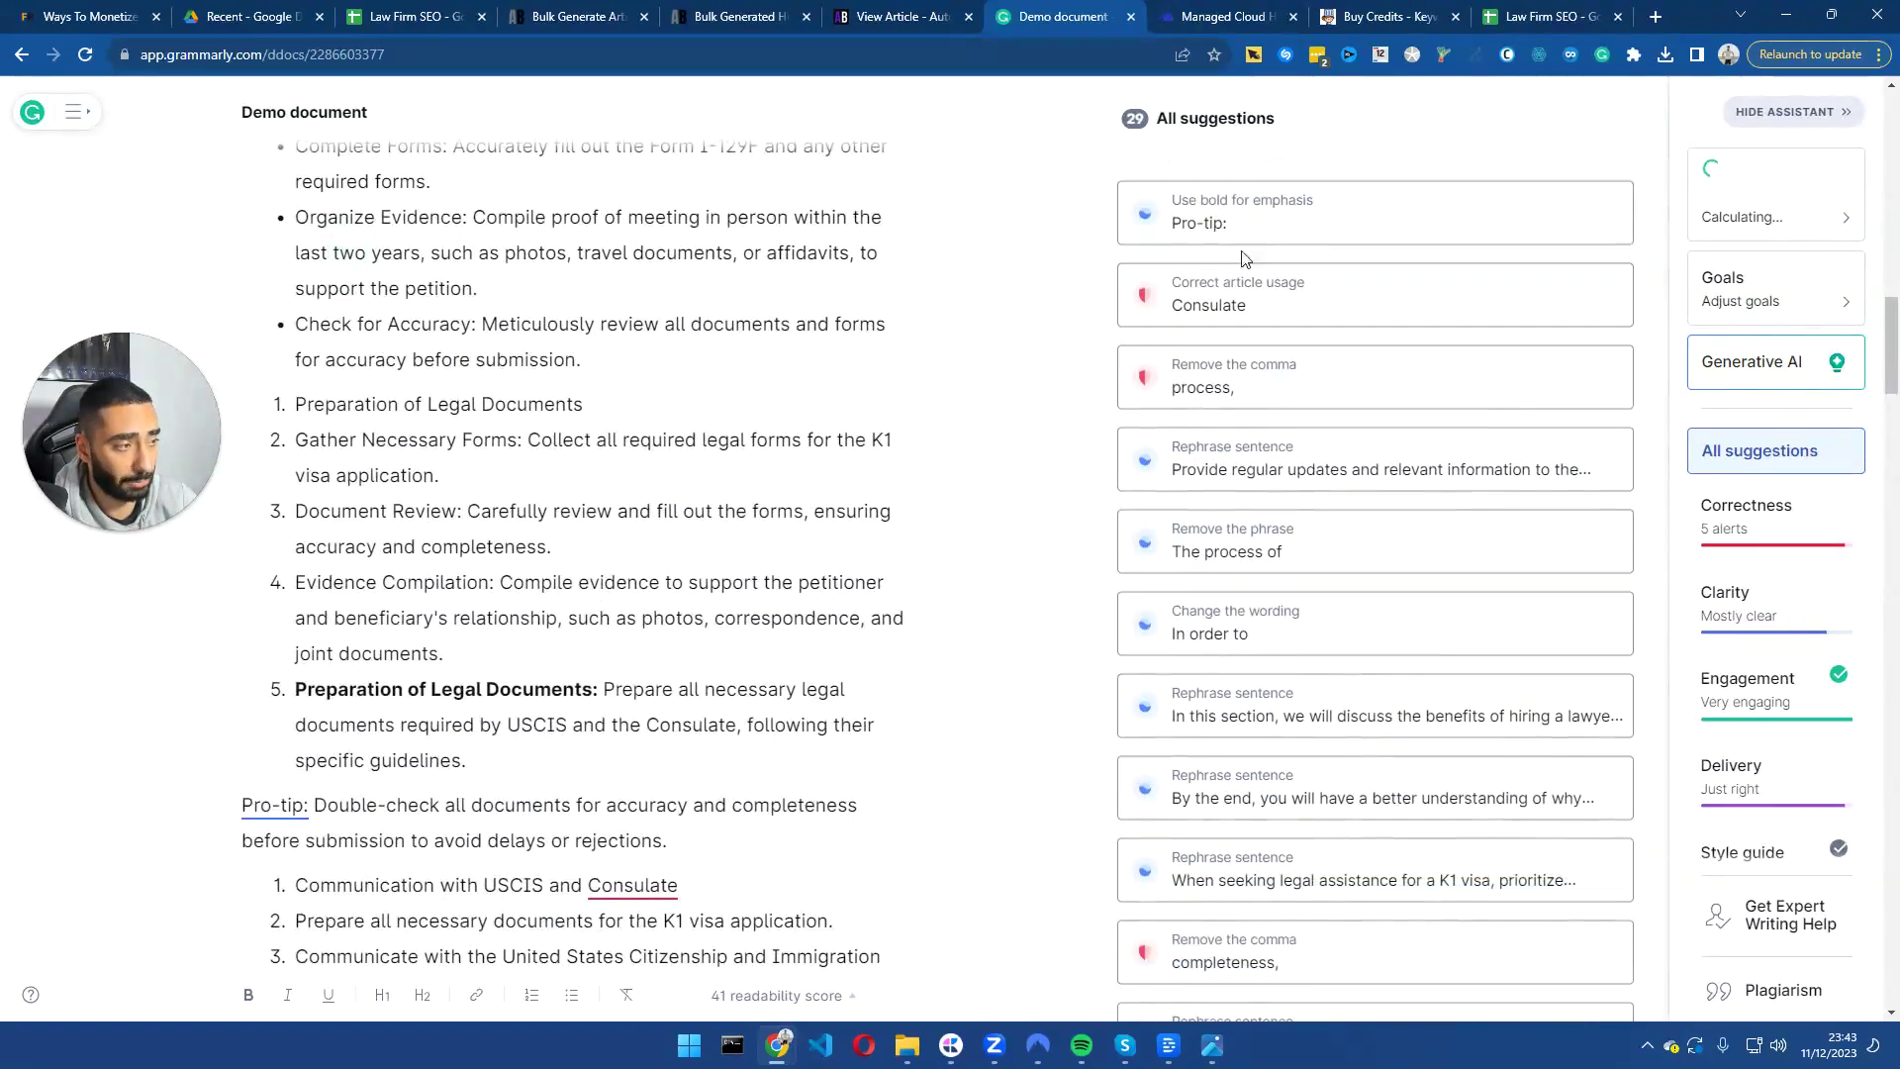
{"action": "left_click", "coordinate": [1181, 308]}
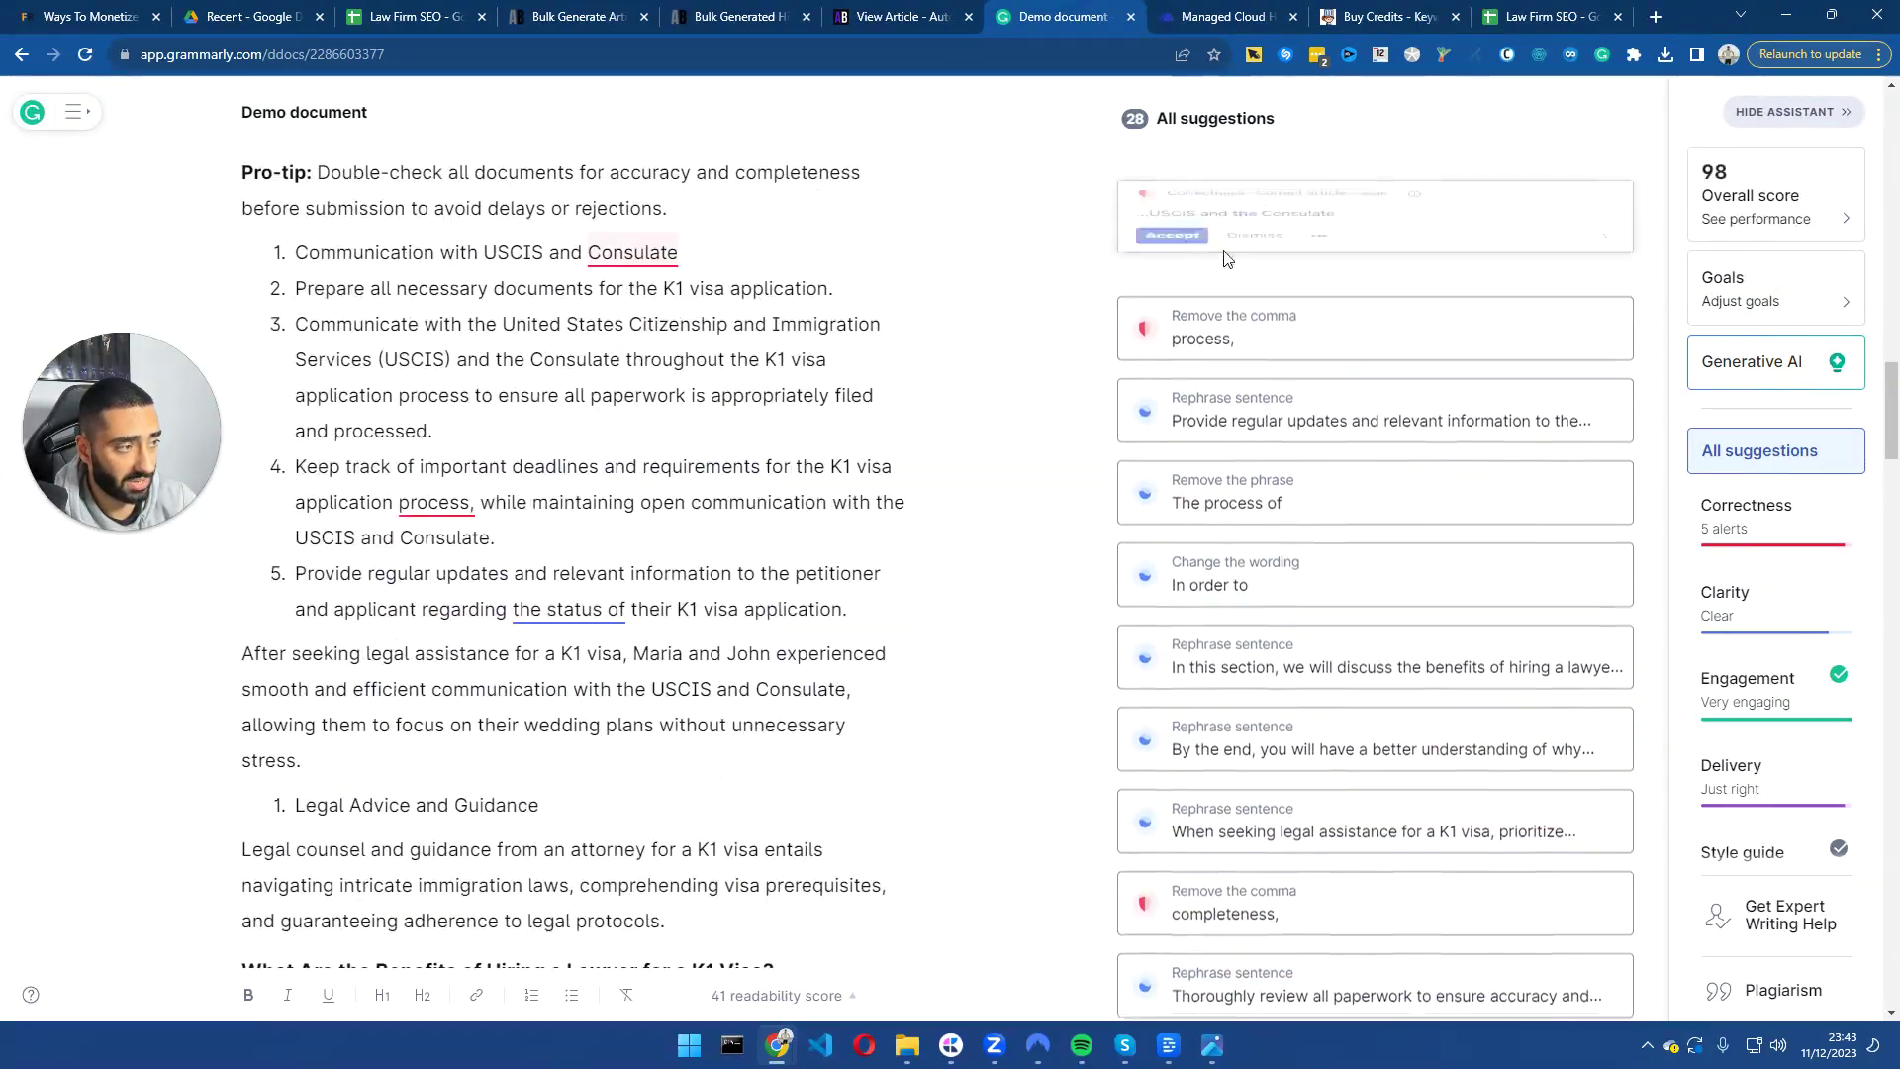
{"action": "left_click", "coordinate": [1175, 296]}
{"action": "left_click", "coordinate": [1271, 508]}
{"action": "left_click", "coordinate": [1404, 471]}
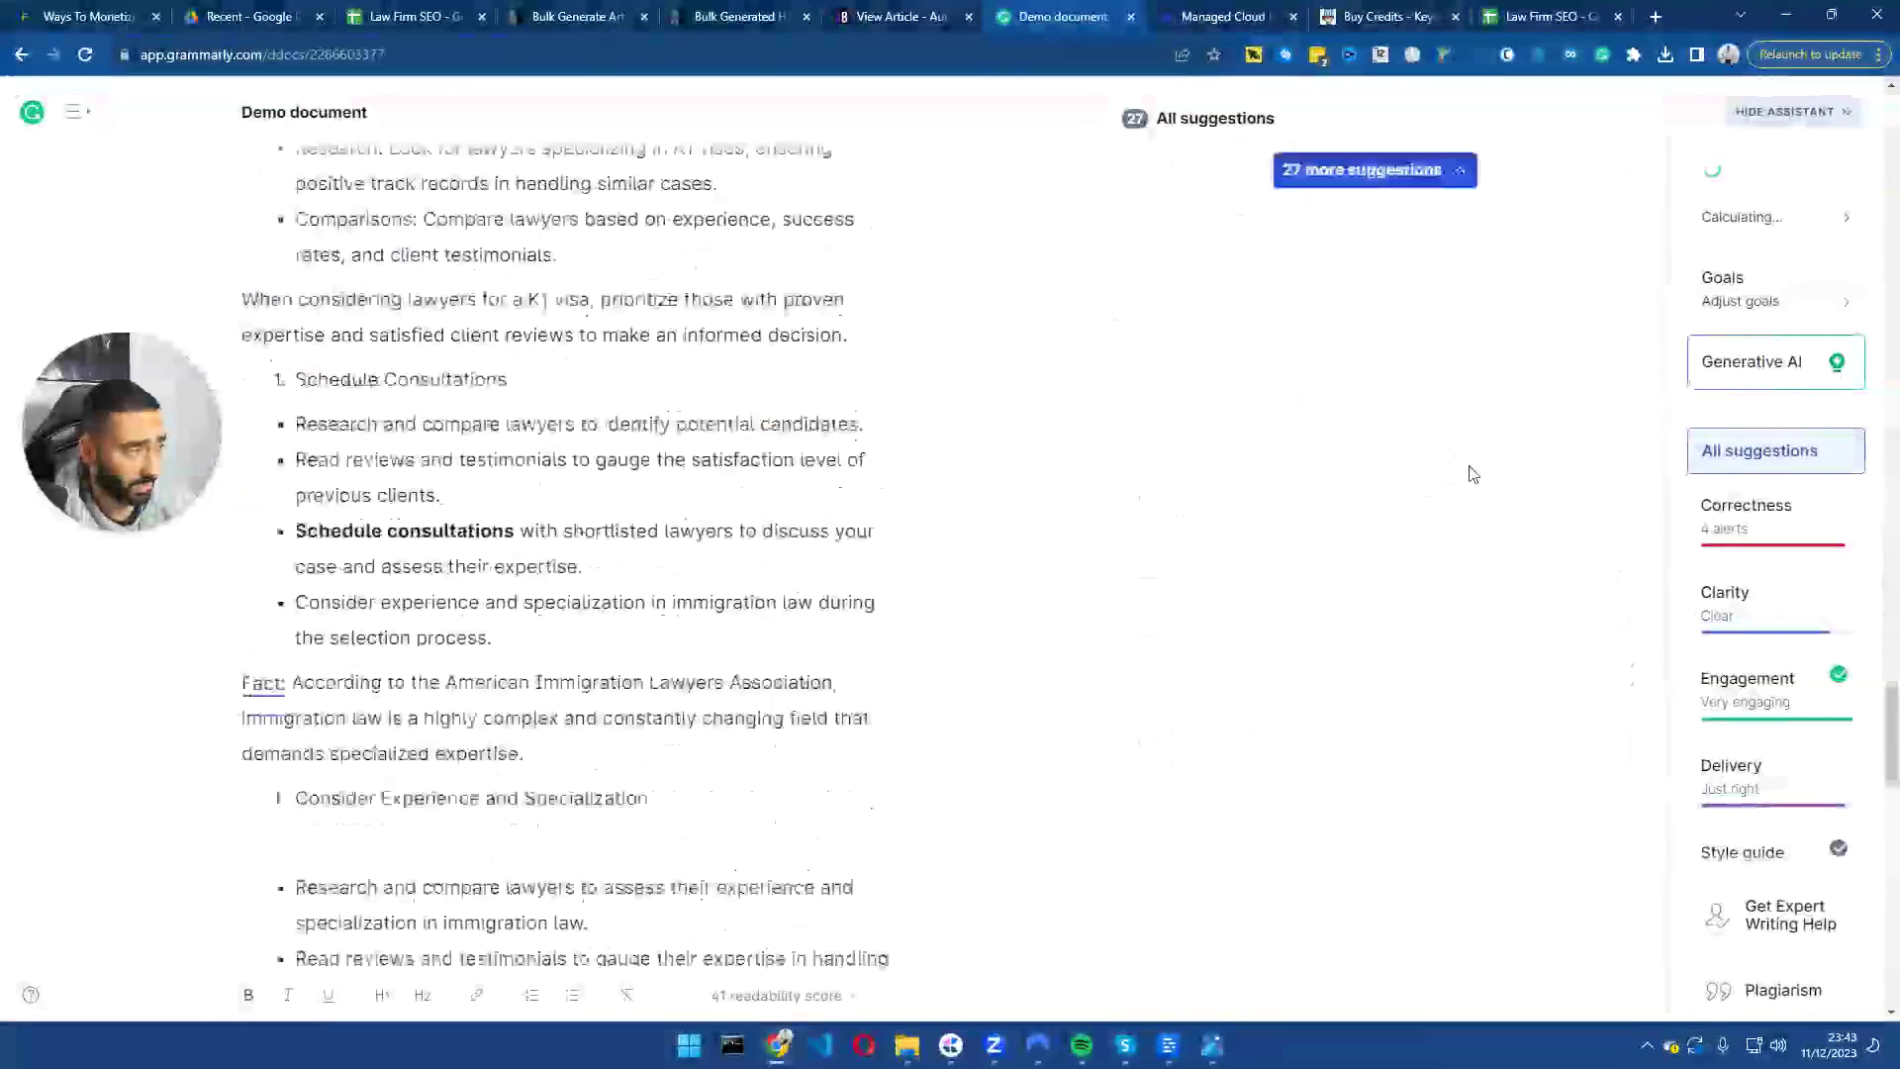
{"action": "scroll", "coordinate": [721, 516], "scroll_direction": "up", "scroll_amount": 20}
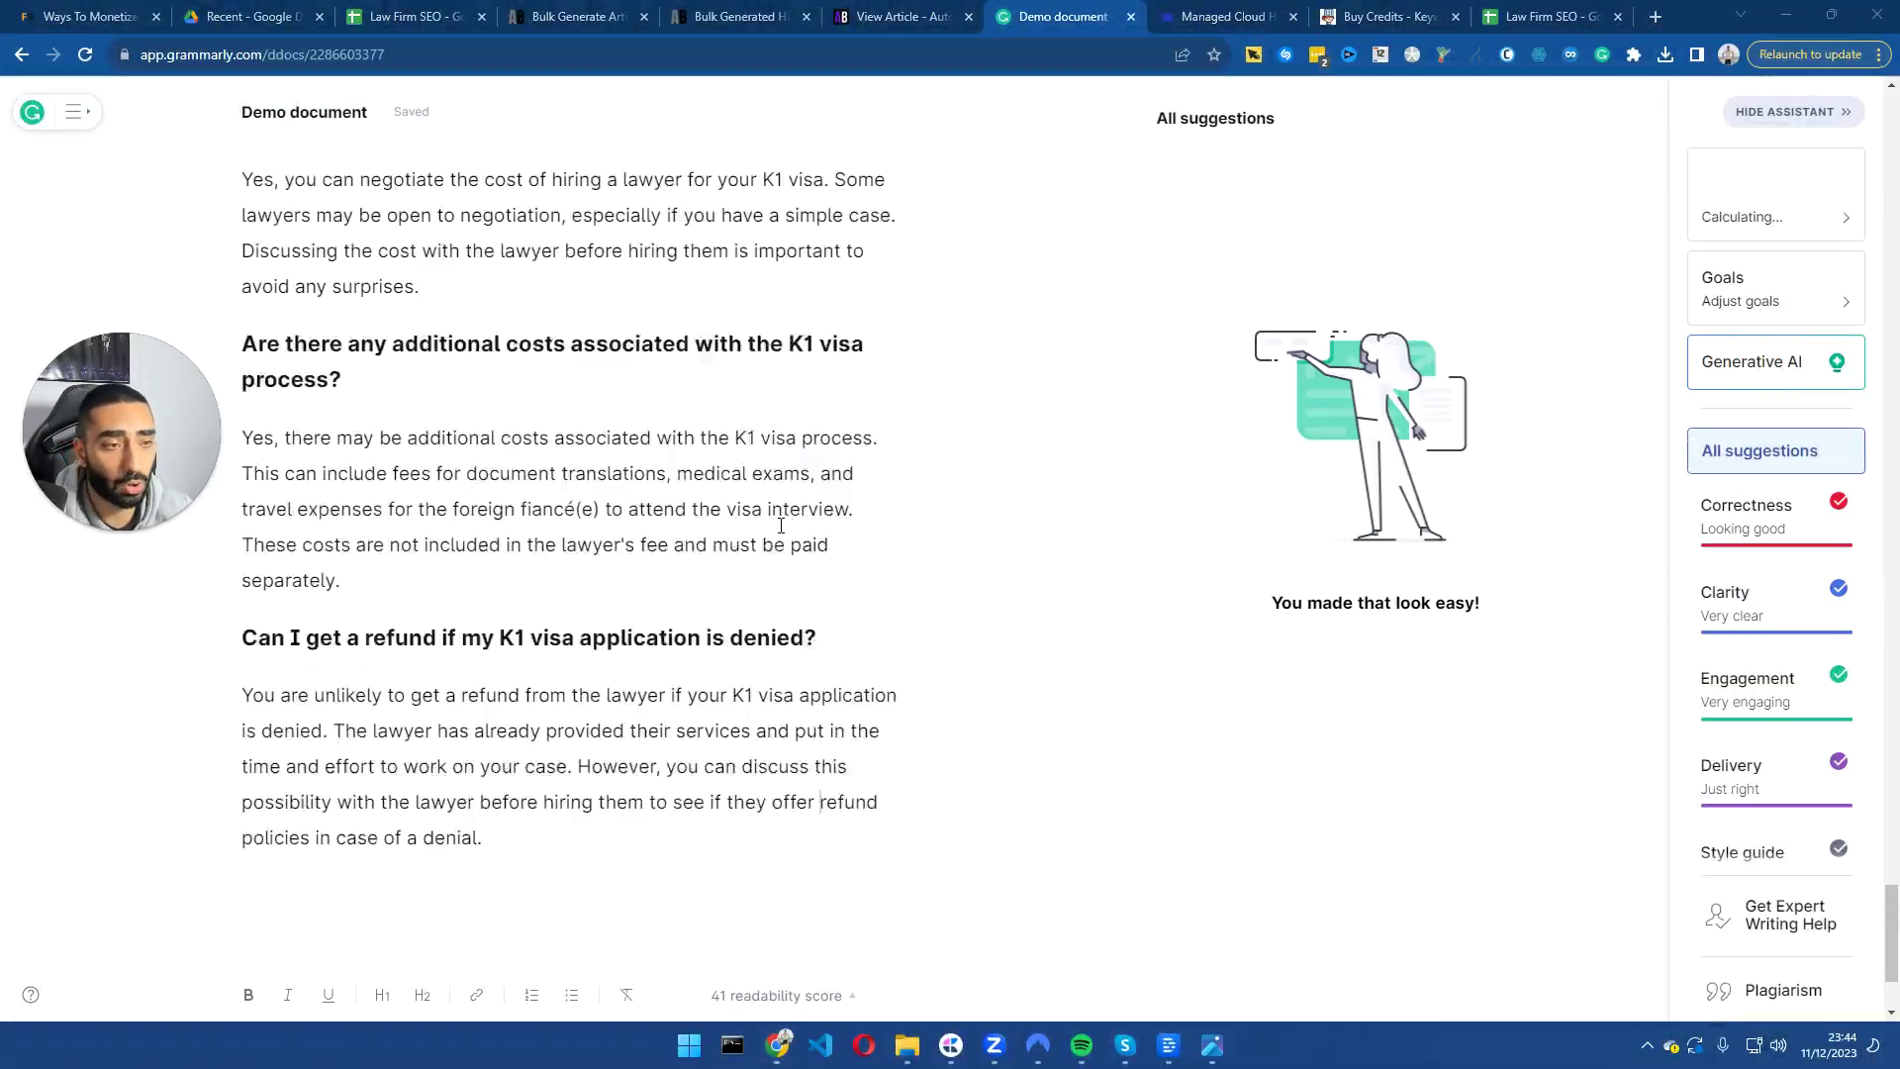
{"action": "scroll", "coordinate": [477, 433], "scroll_direction": "up", "scroll_amount": 20}
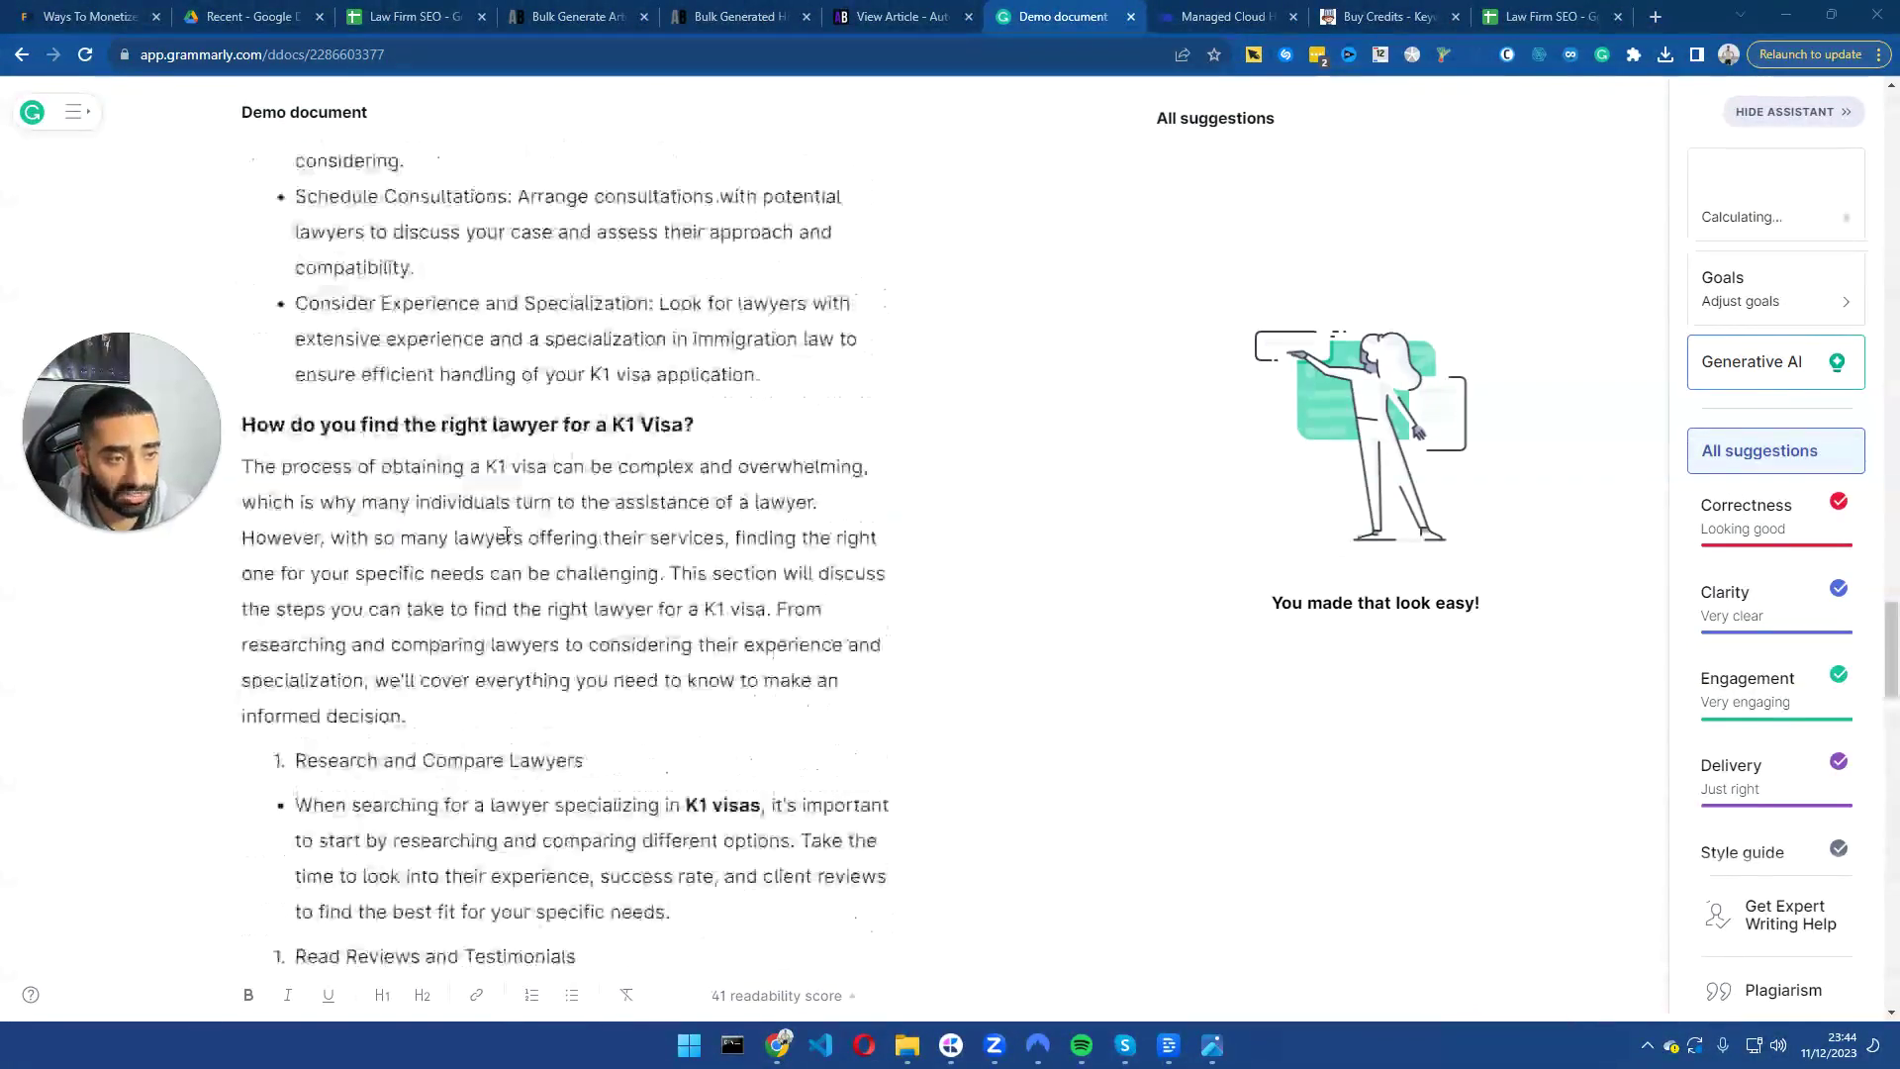
{"action": "scroll", "coordinate": [543, 480], "scroll_direction": "up", "scroll_amount": 20}
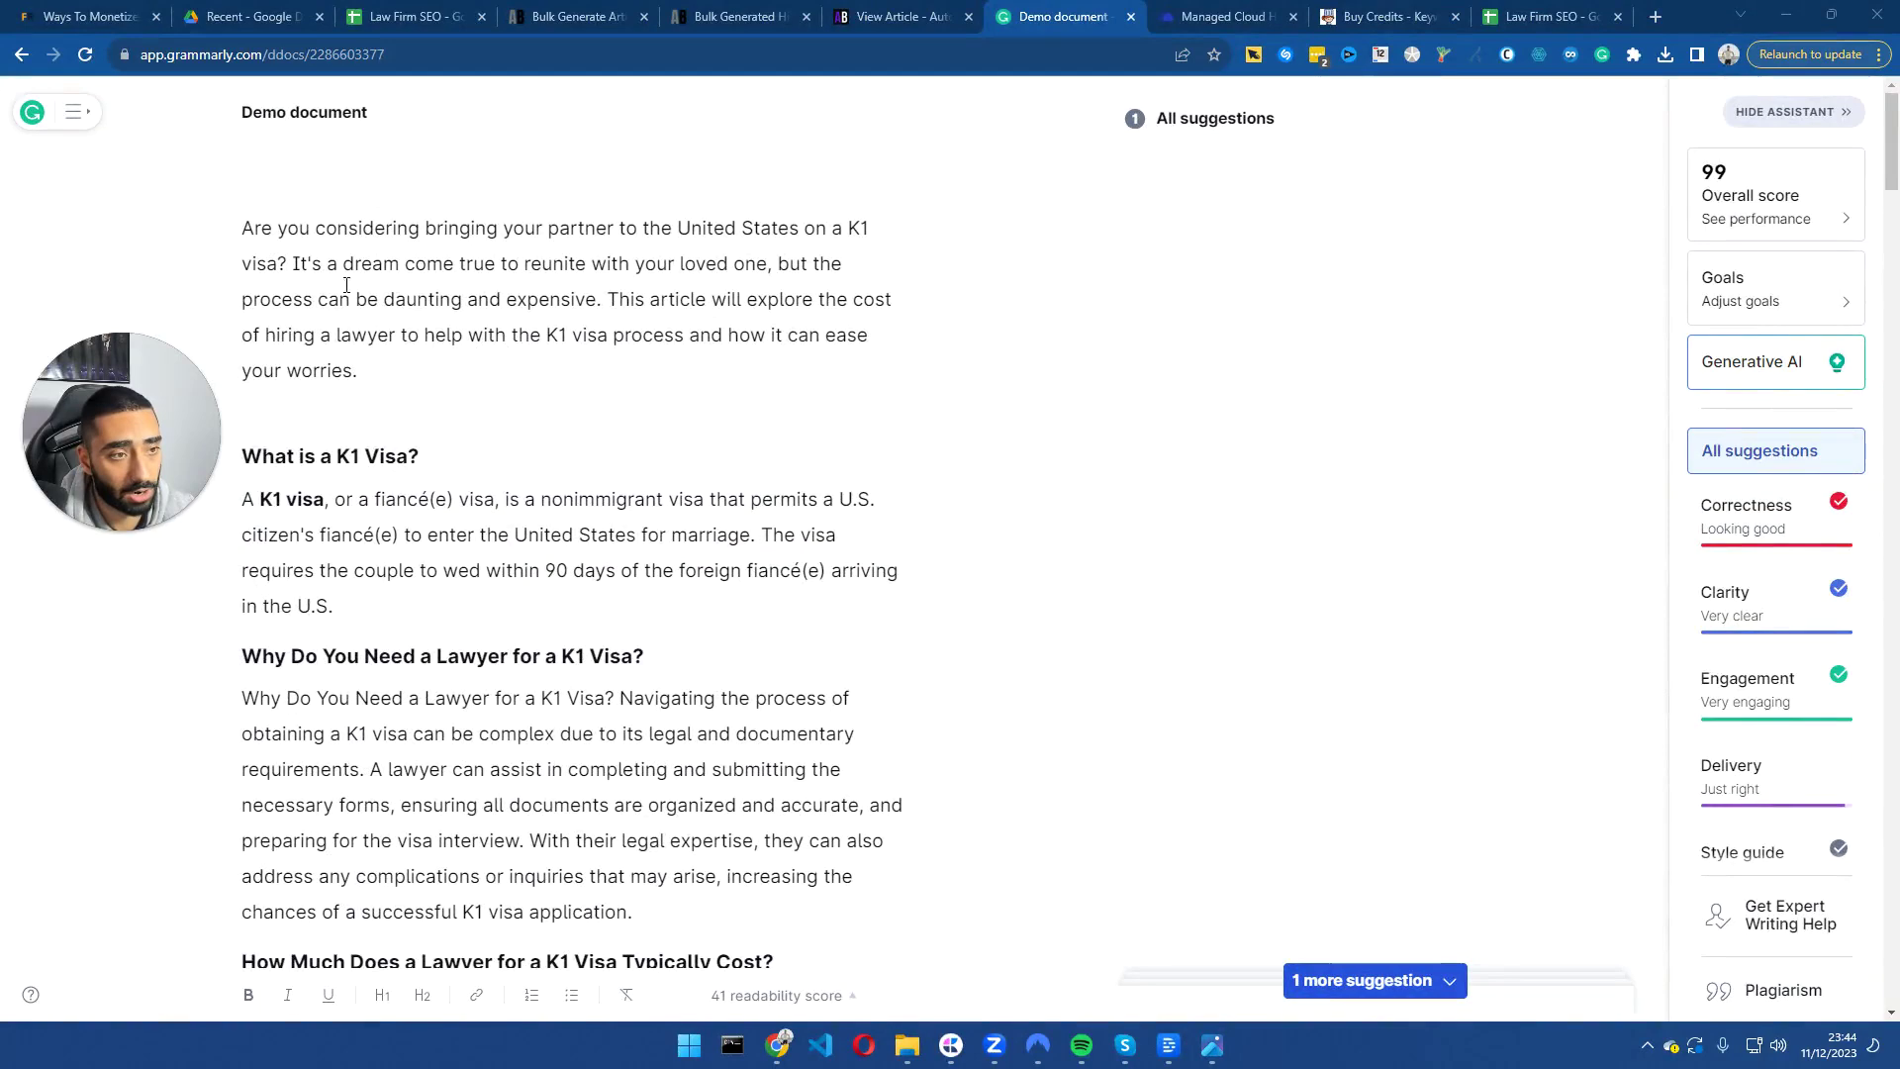
{"action": "left_click_drag", "start_coordinate": [246, 241], "coordinate": [767, 716]}
{"action": "left_click", "coordinate": [435, 399]}
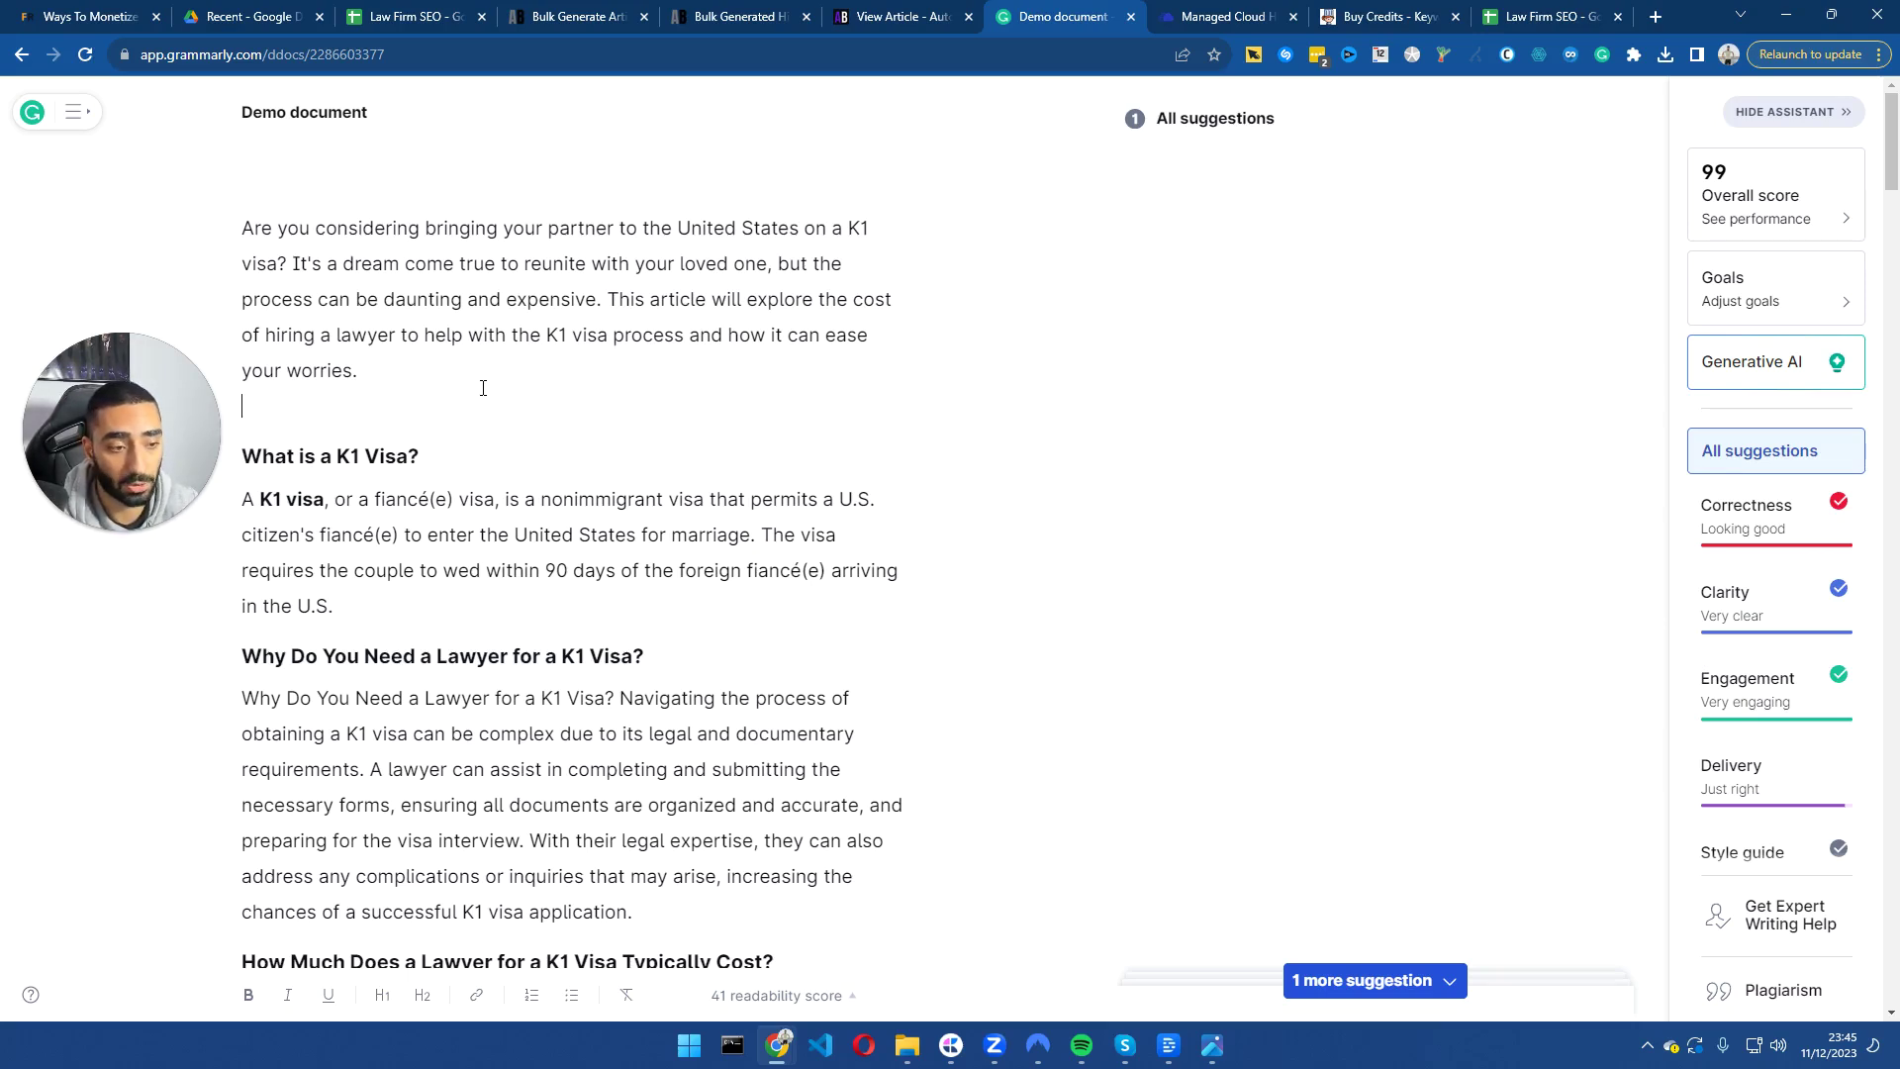
{"action": "scroll", "coordinate": [483, 388], "scroll_direction": "down", "scroll_amount": 11}
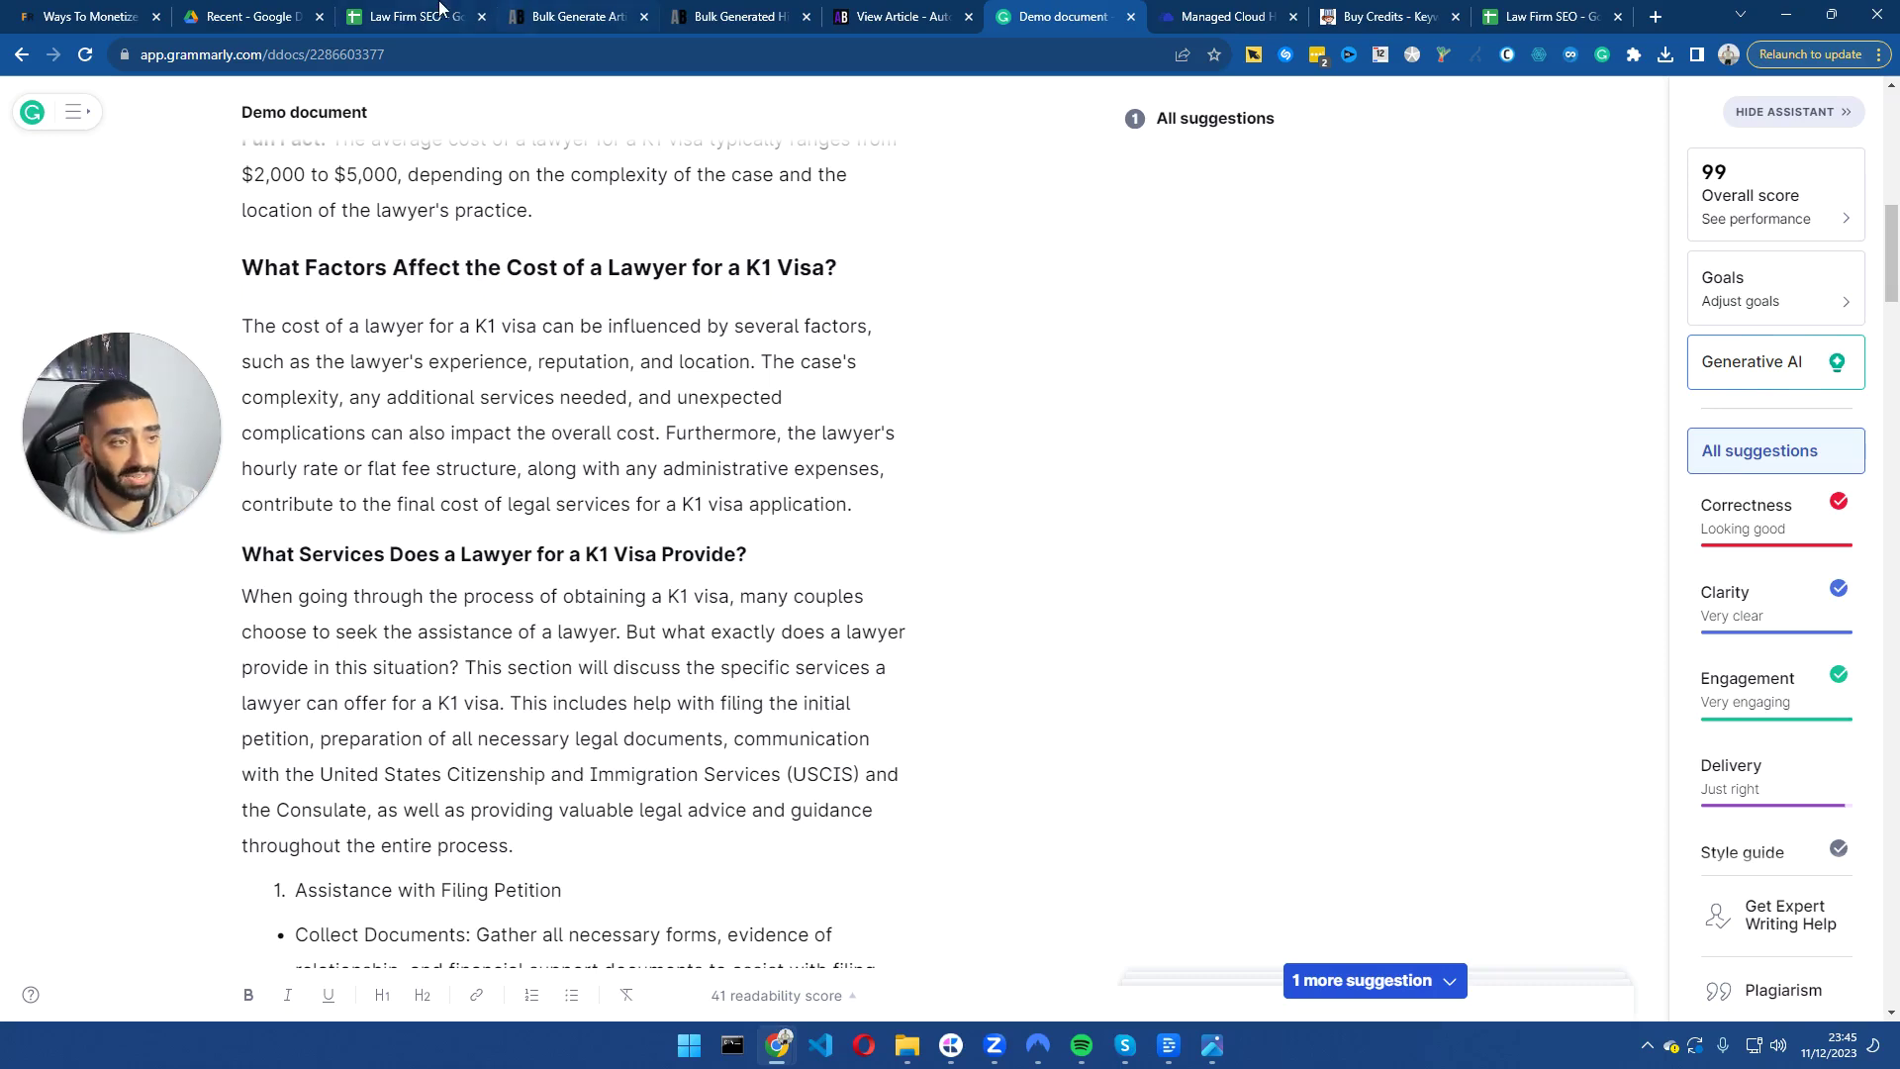
Select C3:C7 beside the Cost articles in the Law Firm SEO sheet, then return there from the editor.
{"action": "left_click", "coordinate": [386, 8]}
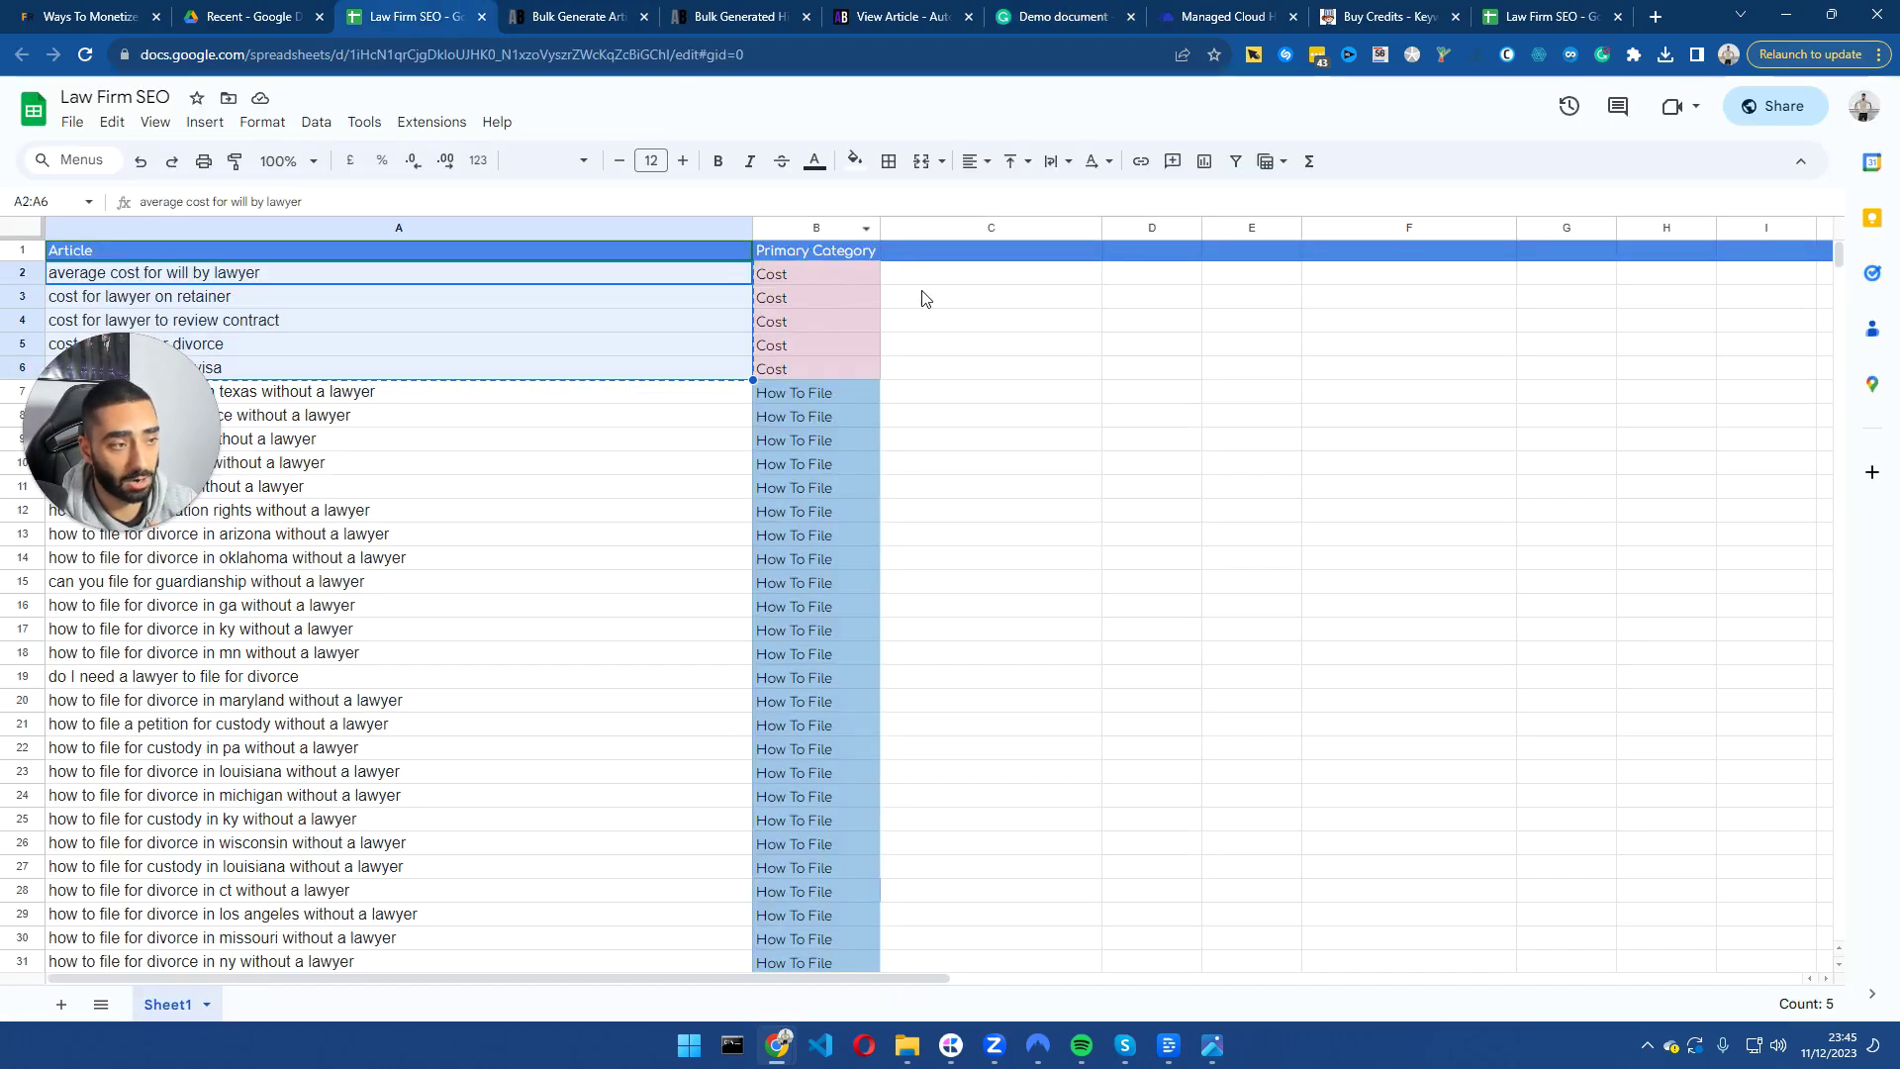
{"action": "left_click_drag", "start_coordinate": [928, 297], "coordinate": [950, 392]}
{"action": "left_click", "coordinate": [896, 16]}
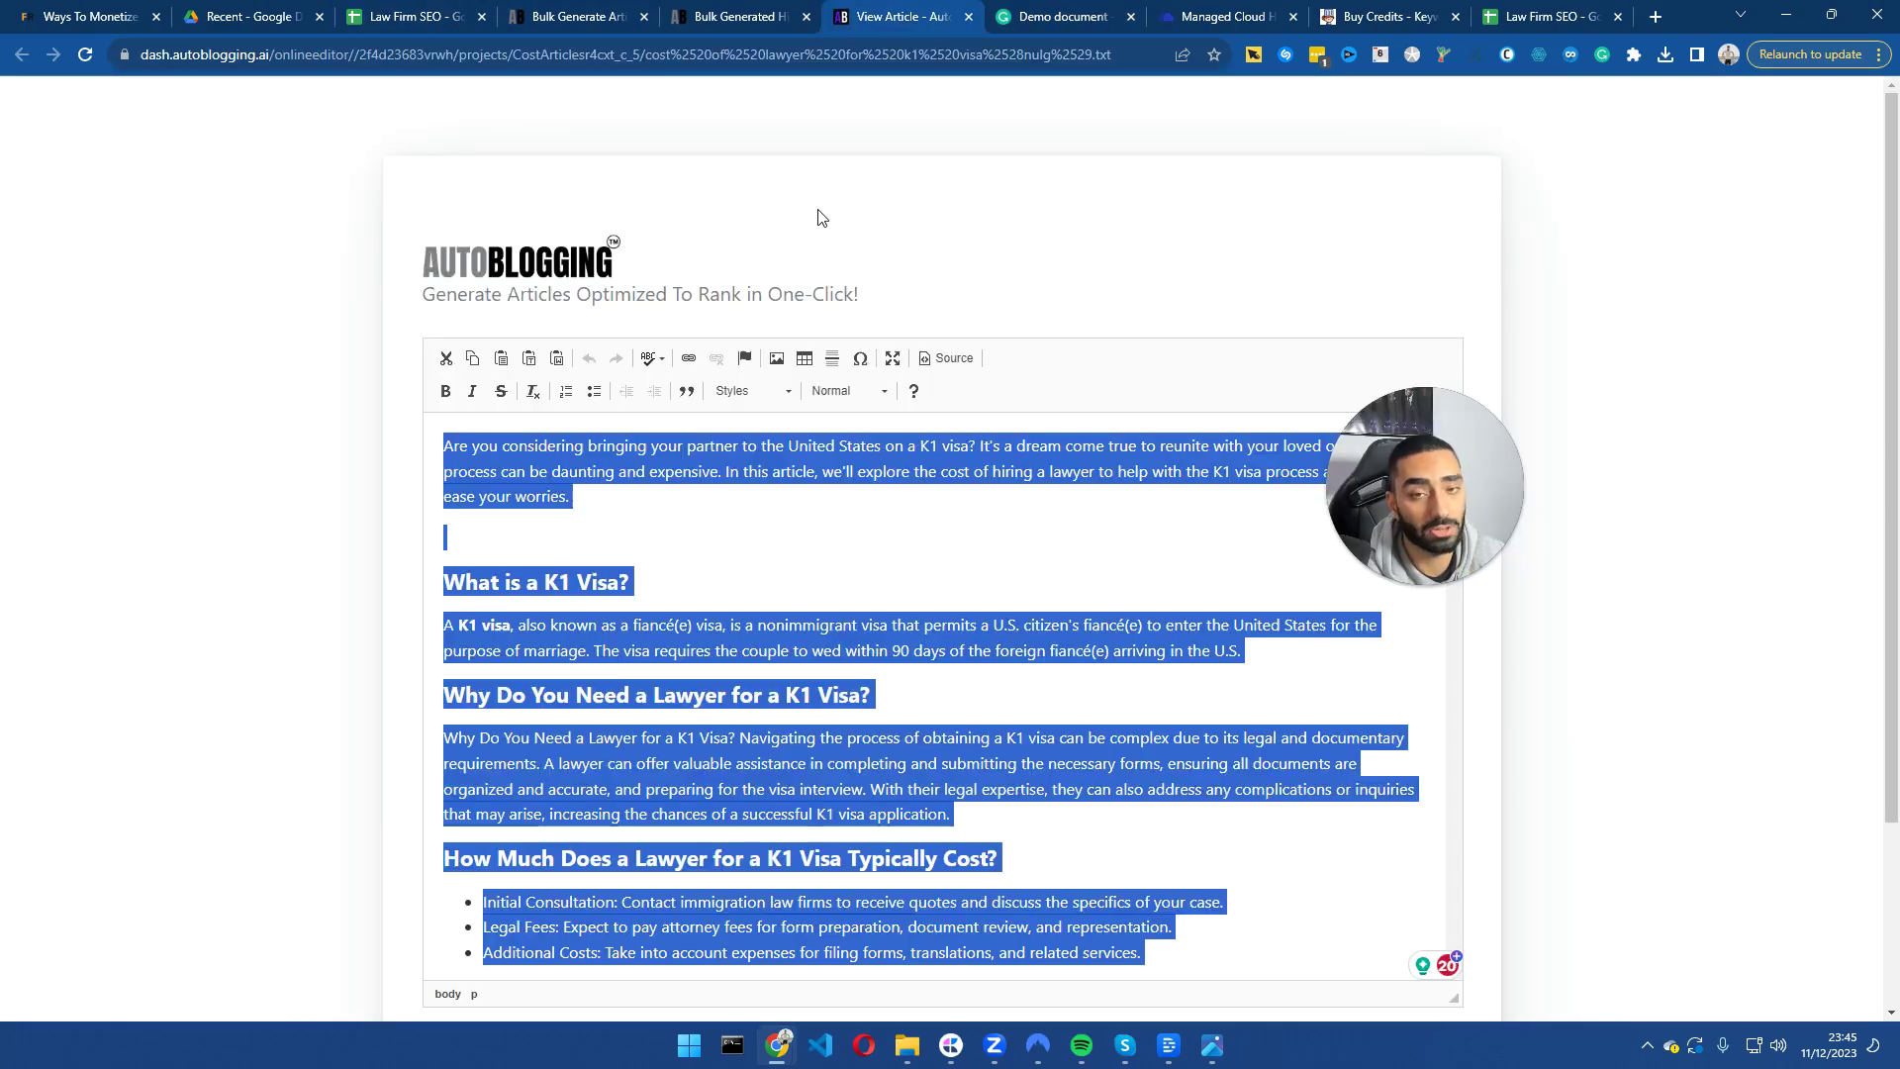
{"action": "left_click", "coordinate": [629, 515]}
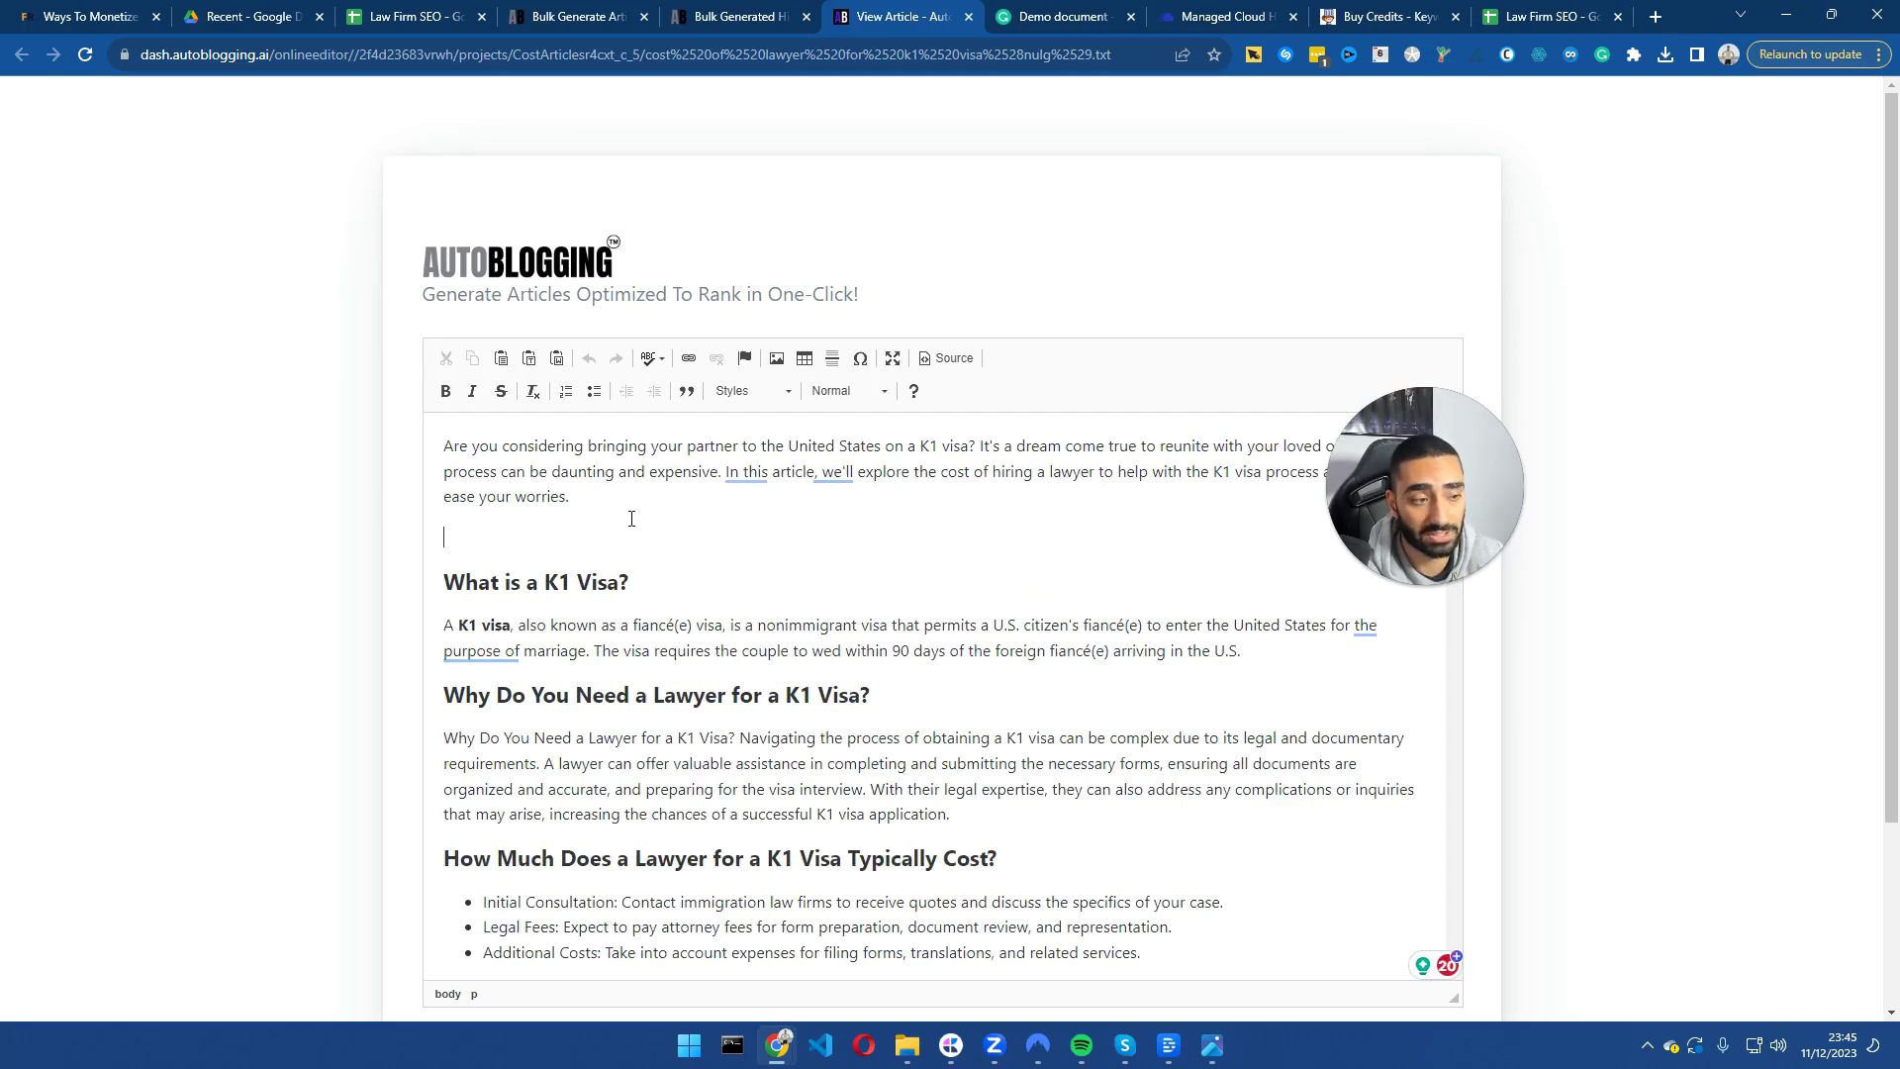
{"action": "left_click", "coordinate": [411, 18]}
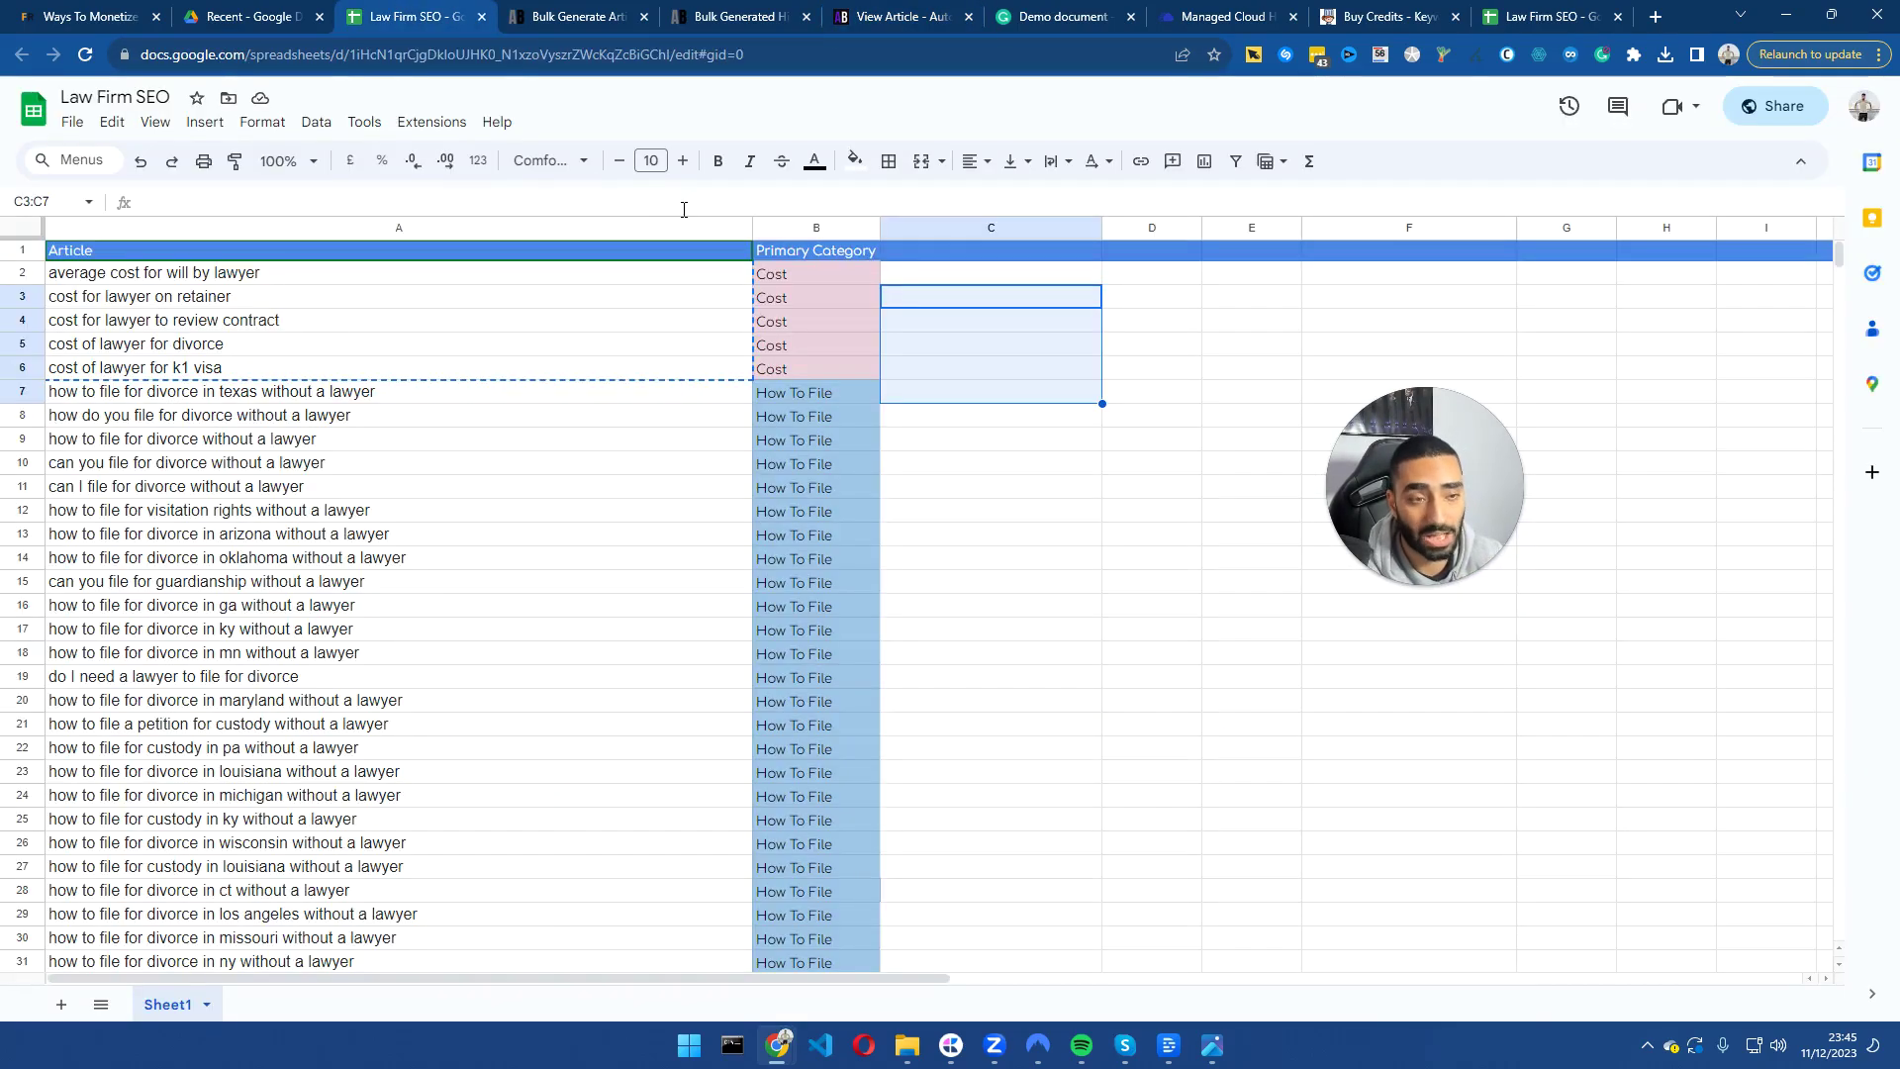